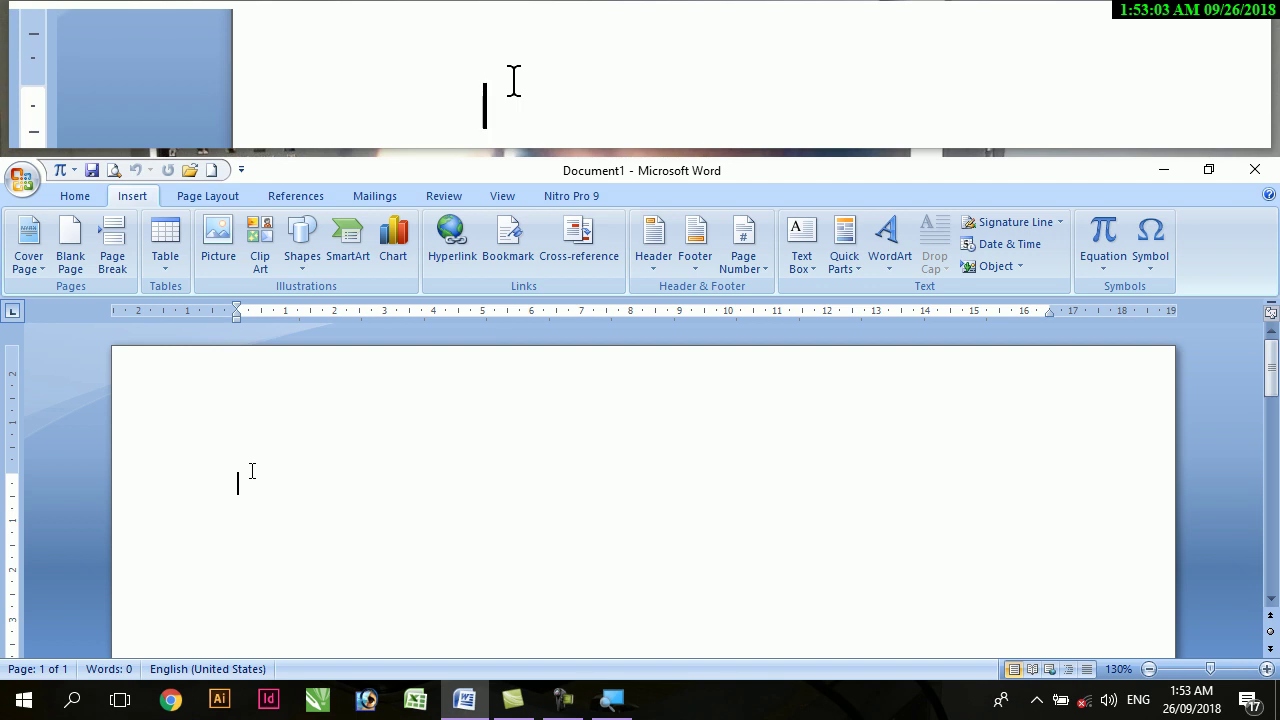
- Enter the title line "Computer Operator & office professional" at the start of the document and begin a new line
{"action": "type", "text": "co"}
{"action": "key", "text": "BackSpace"}
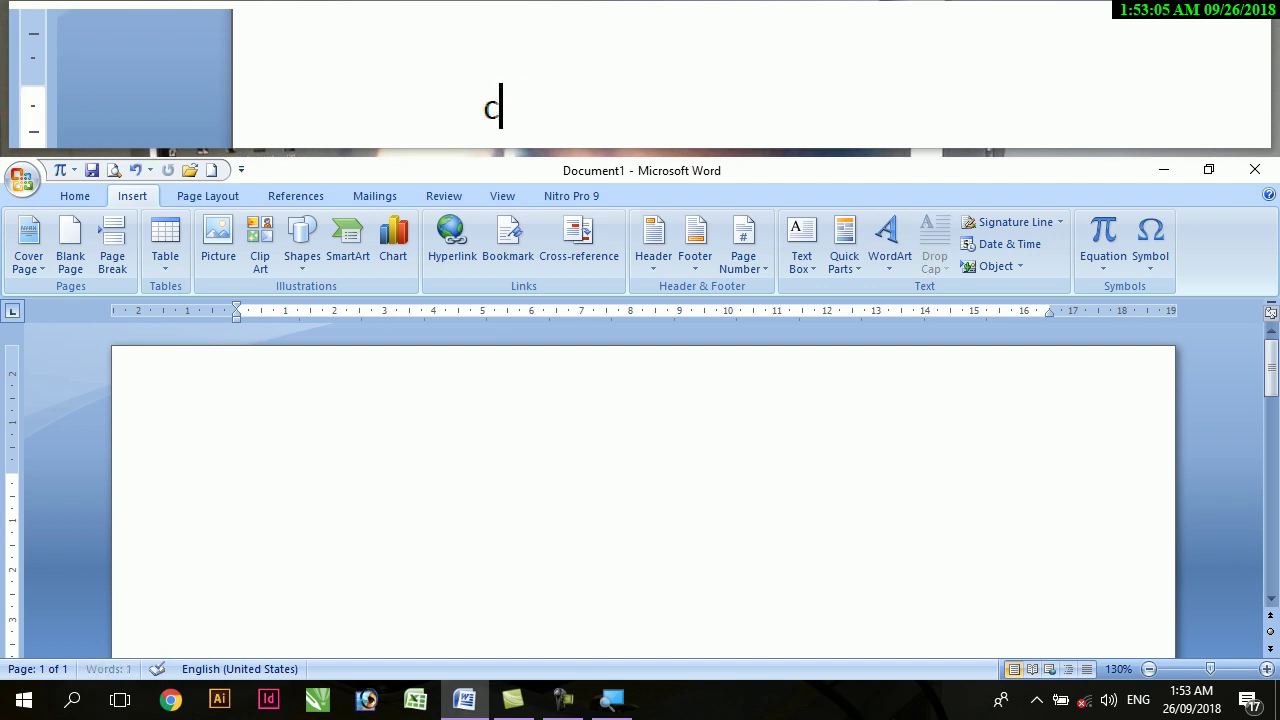
{"action": "type", "text": "omputer Operator & offi"}
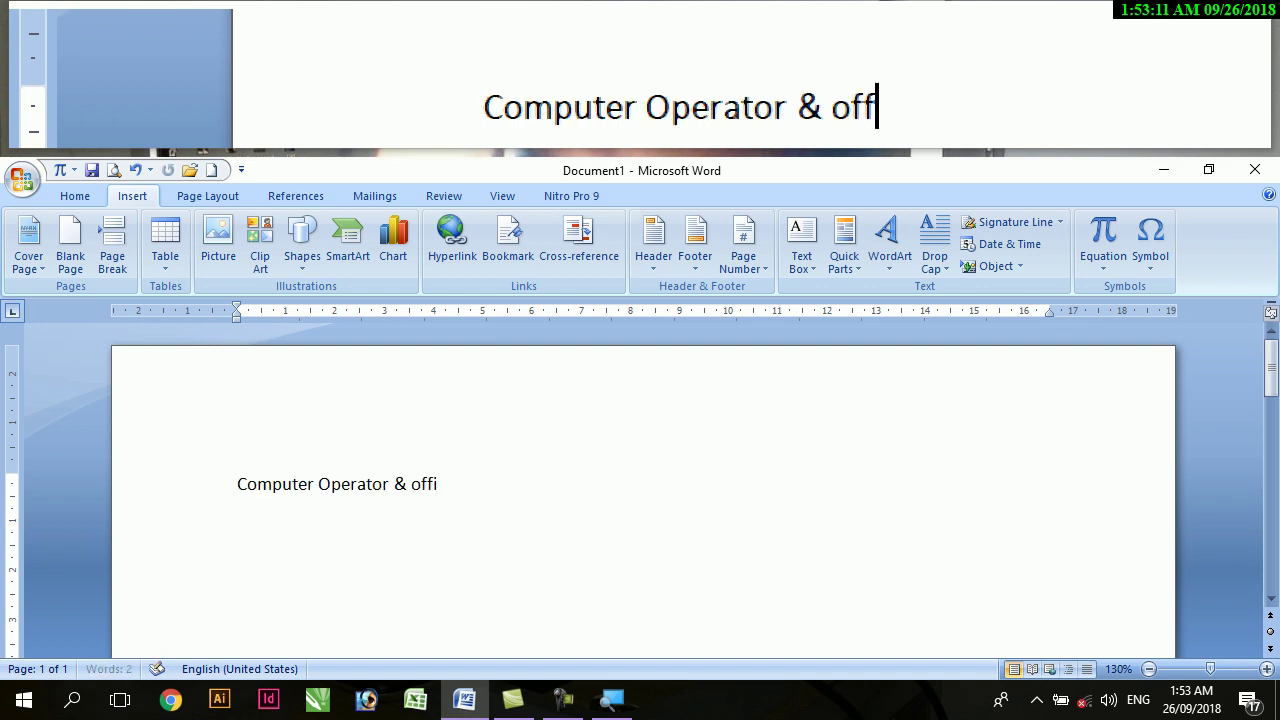
{"action": "type", "text": "ce pf"}
{"action": "key", "text": "BackSpace"}
{"action": "type", "text": "rofessional"}
{"action": "key", "text": "Return"}
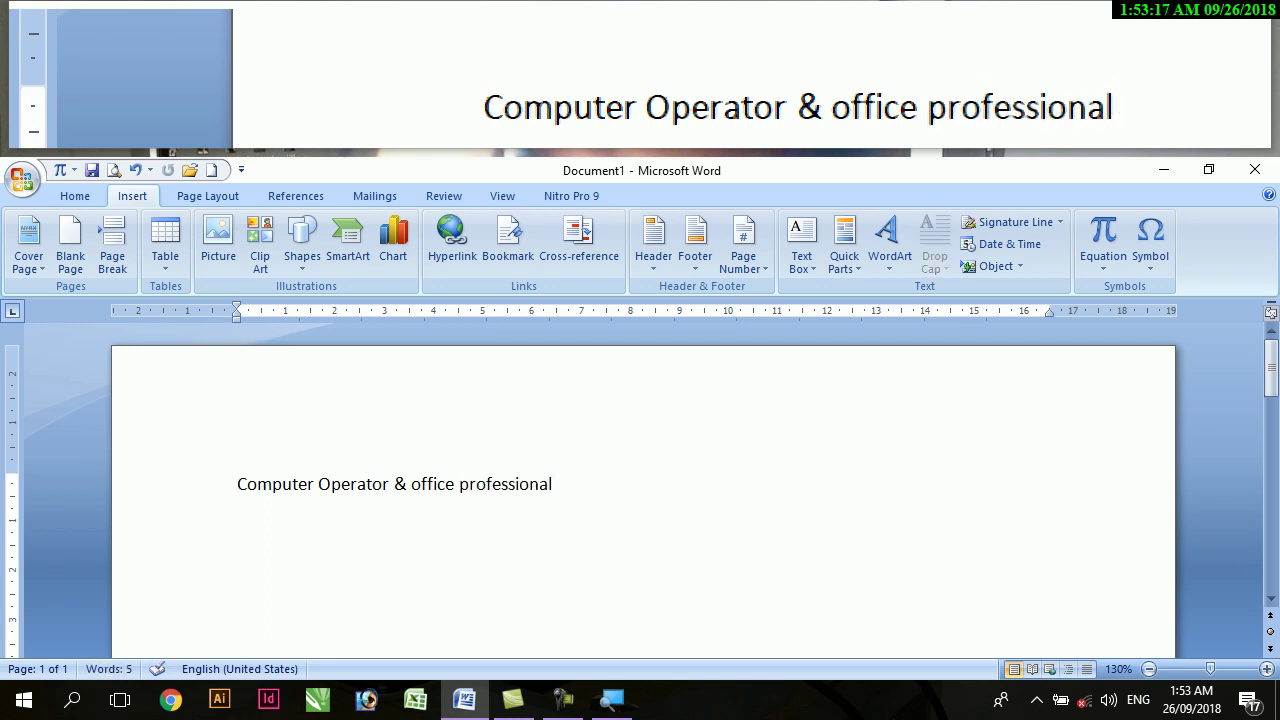
- Add four lines below the title, each reading "Chapter", and leave an empty line after them
{"action": "type", "text": "Chapter"}
{"action": "key", "text": "Return"}
{"action": "type", "text": "chapter"}
{"action": "key", "text": "Return"}
{"action": "type", "text": "chap"}
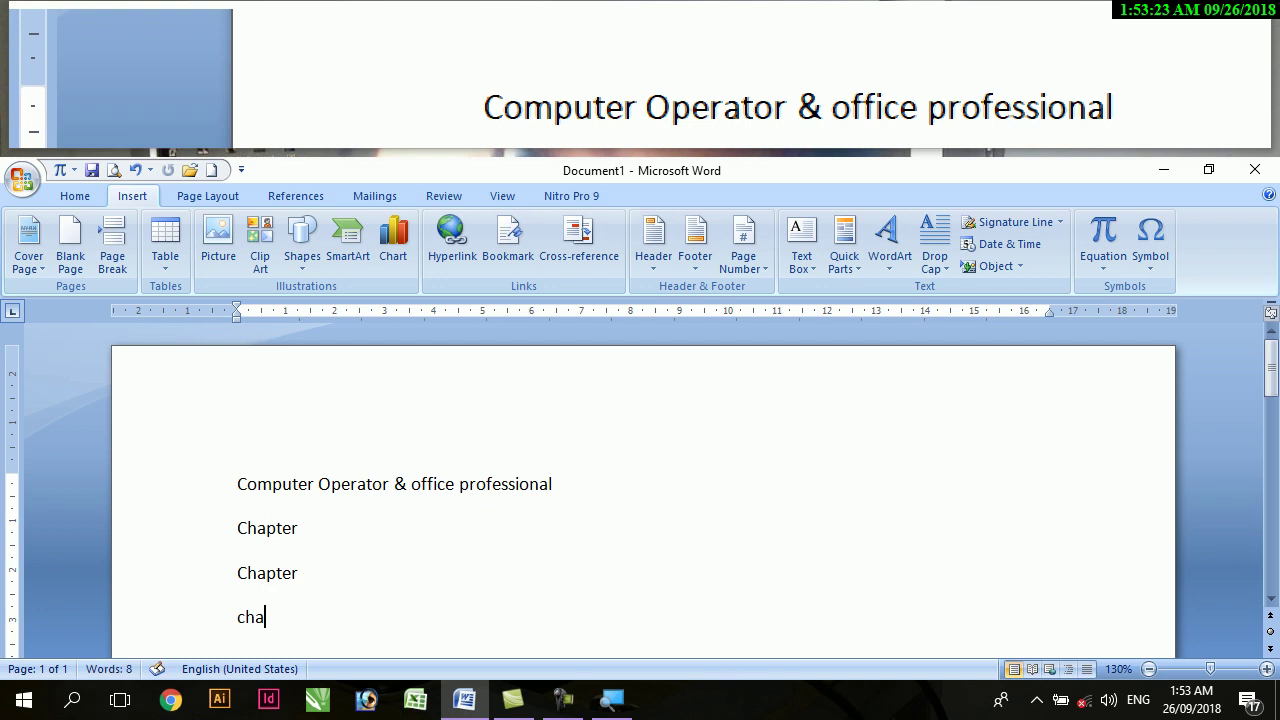
{"action": "type", "text": "ter"}
{"action": "key", "text": "Return"}
{"action": "type", "text": "chapter"}
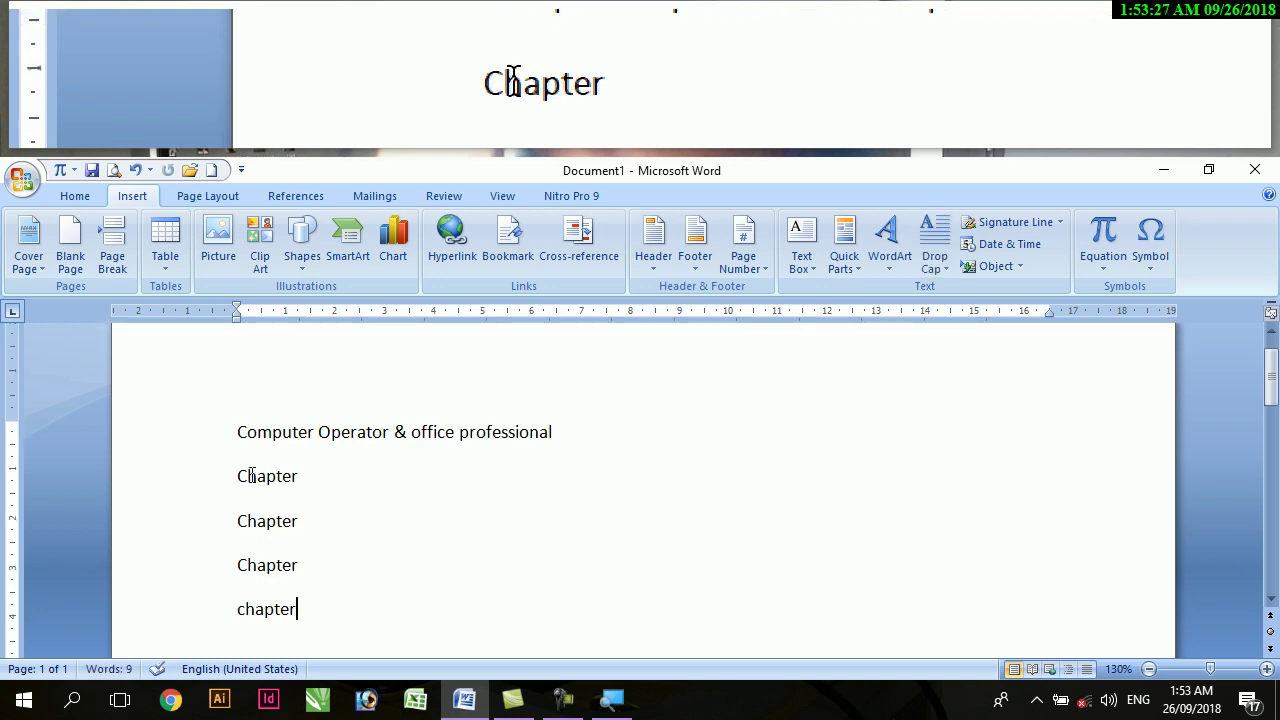
{"action": "key", "text": "Return"}
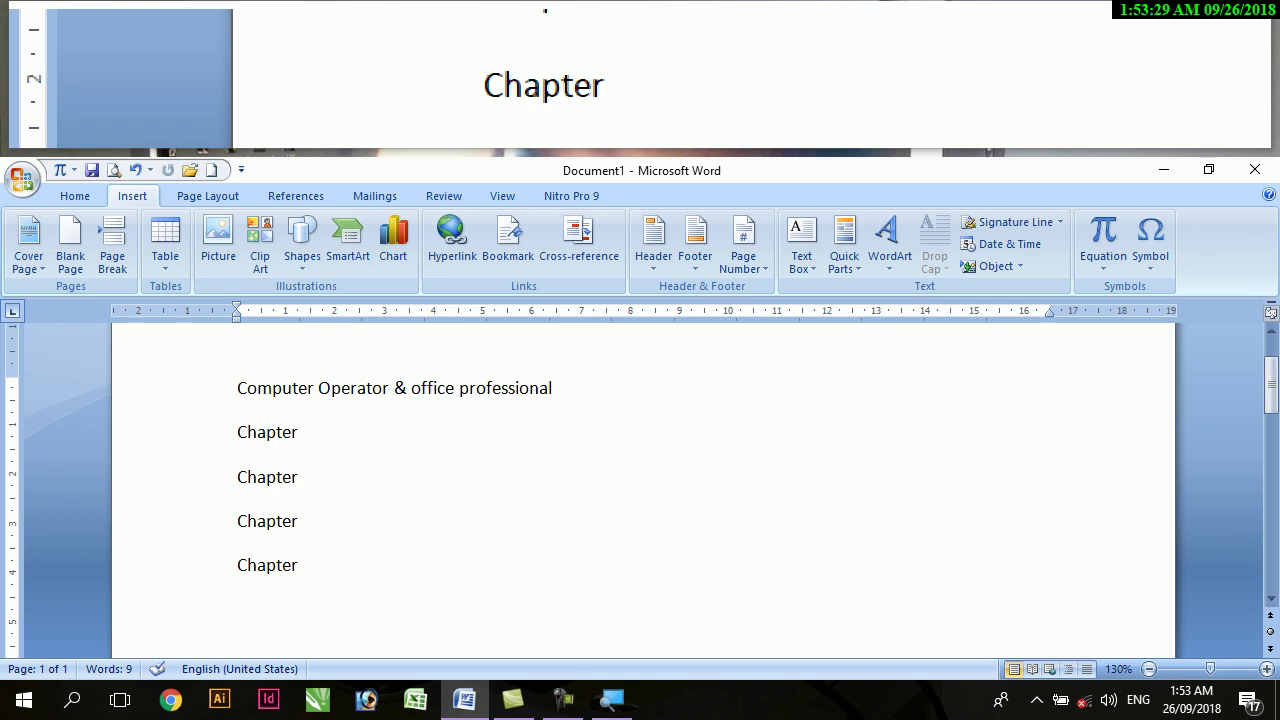
{"action": "scroll", "coordinate": [177, 615], "scroll_direction": "down", "scroll_amount": 3}
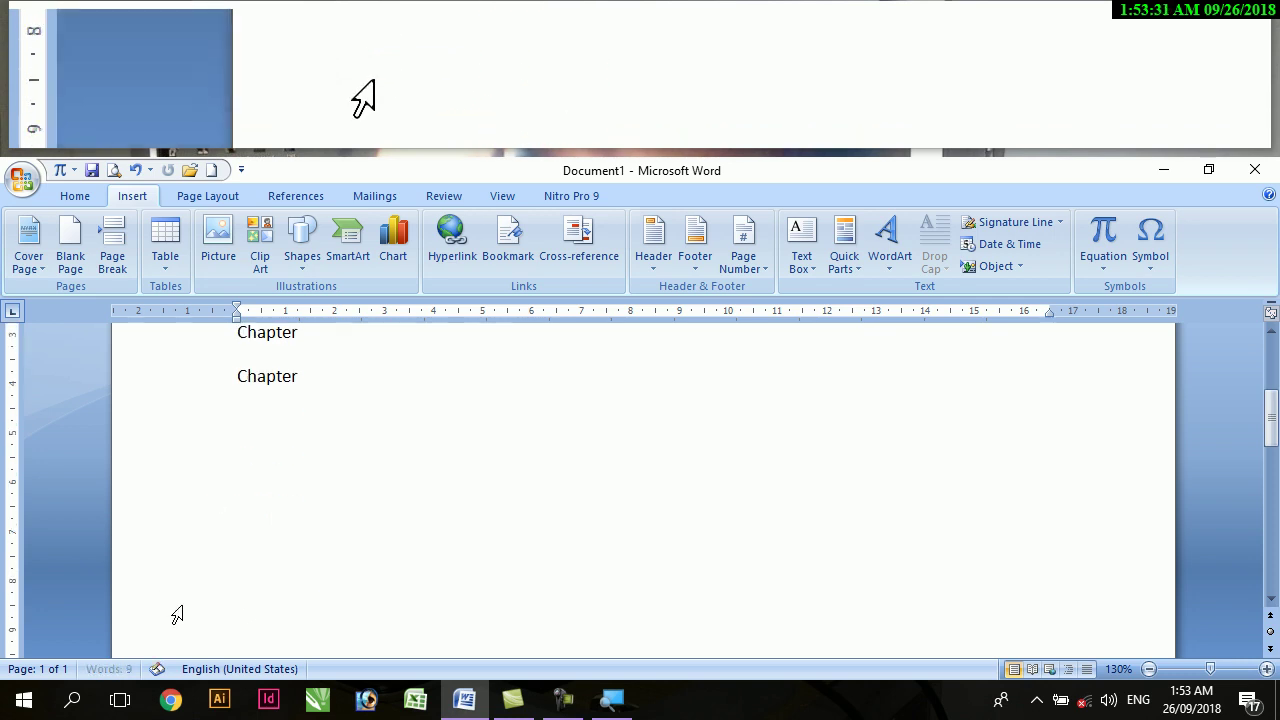
{"action": "scroll", "coordinate": [243, 600], "scroll_direction": "down", "scroll_amount": 10, "text": "ctrl"}
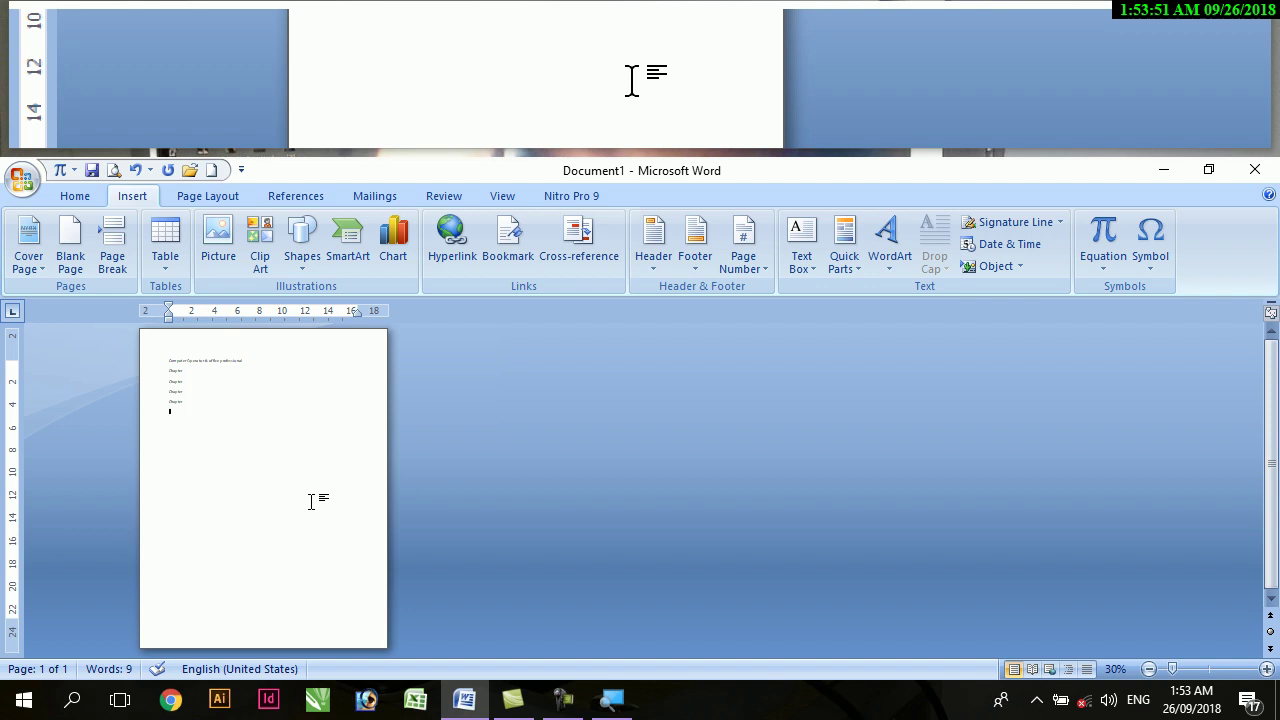
{"action": "key", "text": "ctrl+Return"}
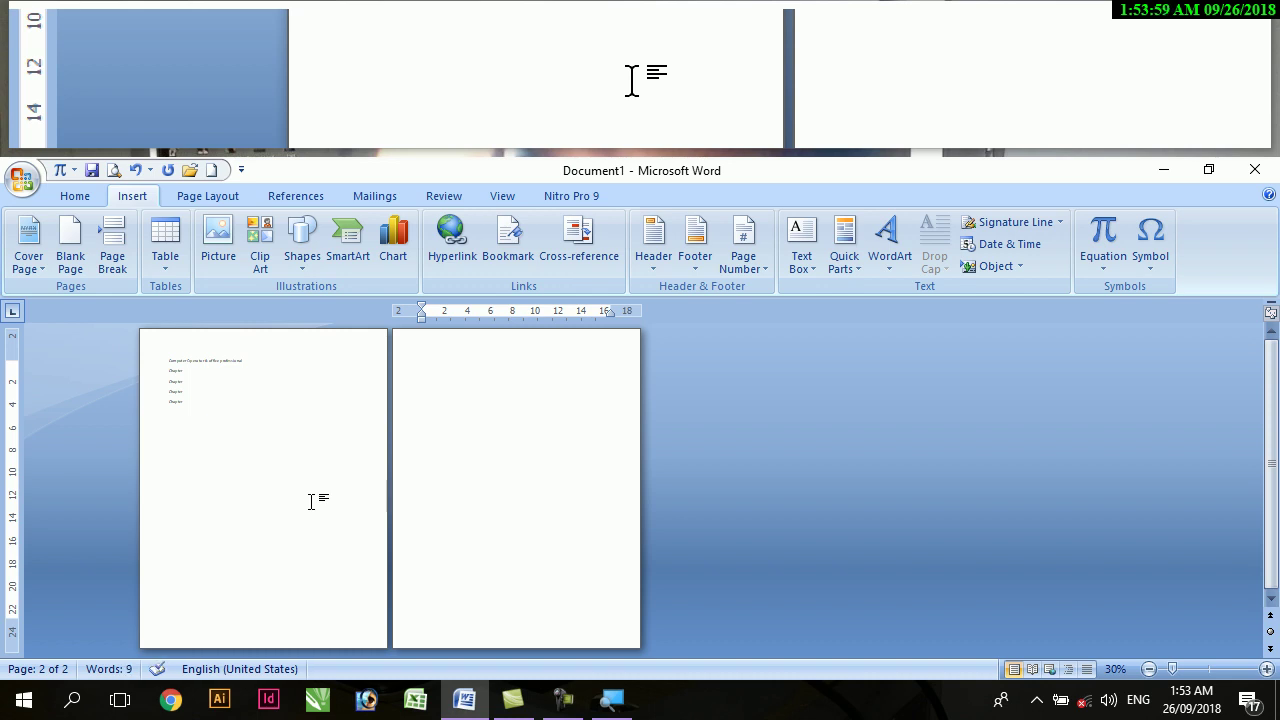
{"action": "key", "text": "BackSpace"}
{"action": "key", "text": "Return"}
{"action": "key", "text": "Return"}
{"action": "key", "text": "Return"}
{"action": "key", "text": "Return"}
{"action": "key", "text": "Return"}
{"action": "key", "text": "Return"}
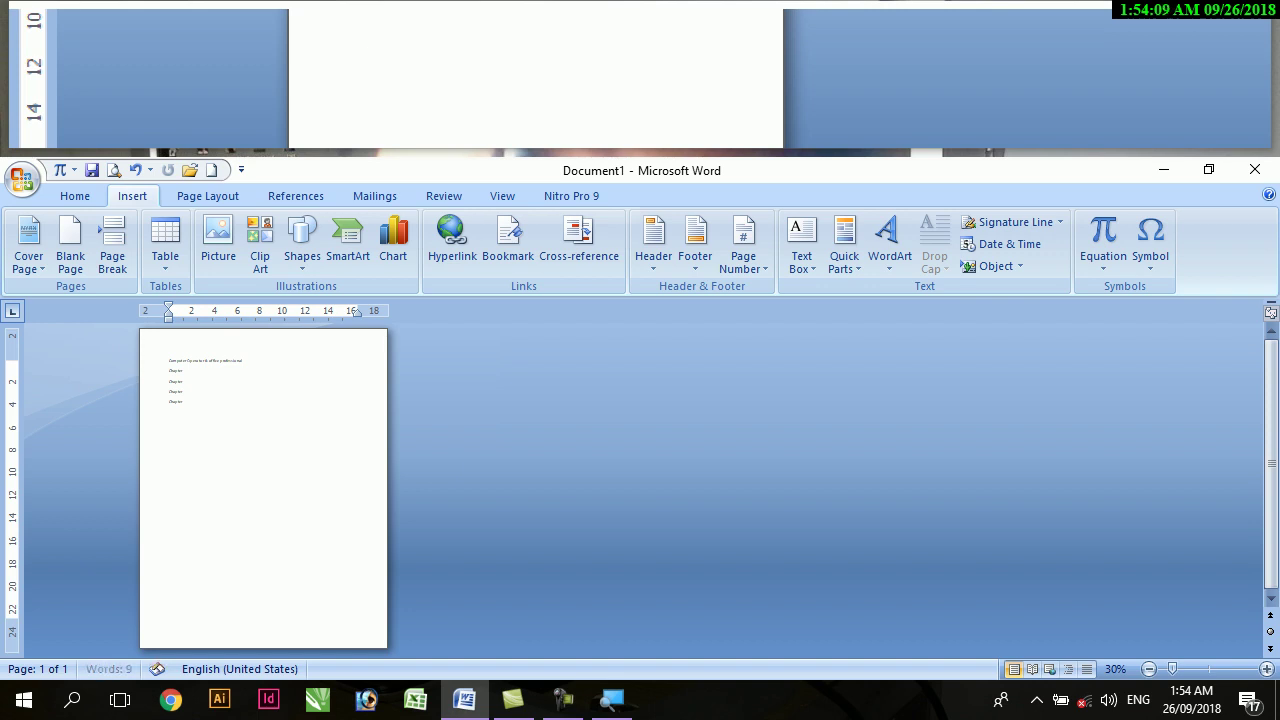
{"action": "key", "text": "ctrl+Return"}
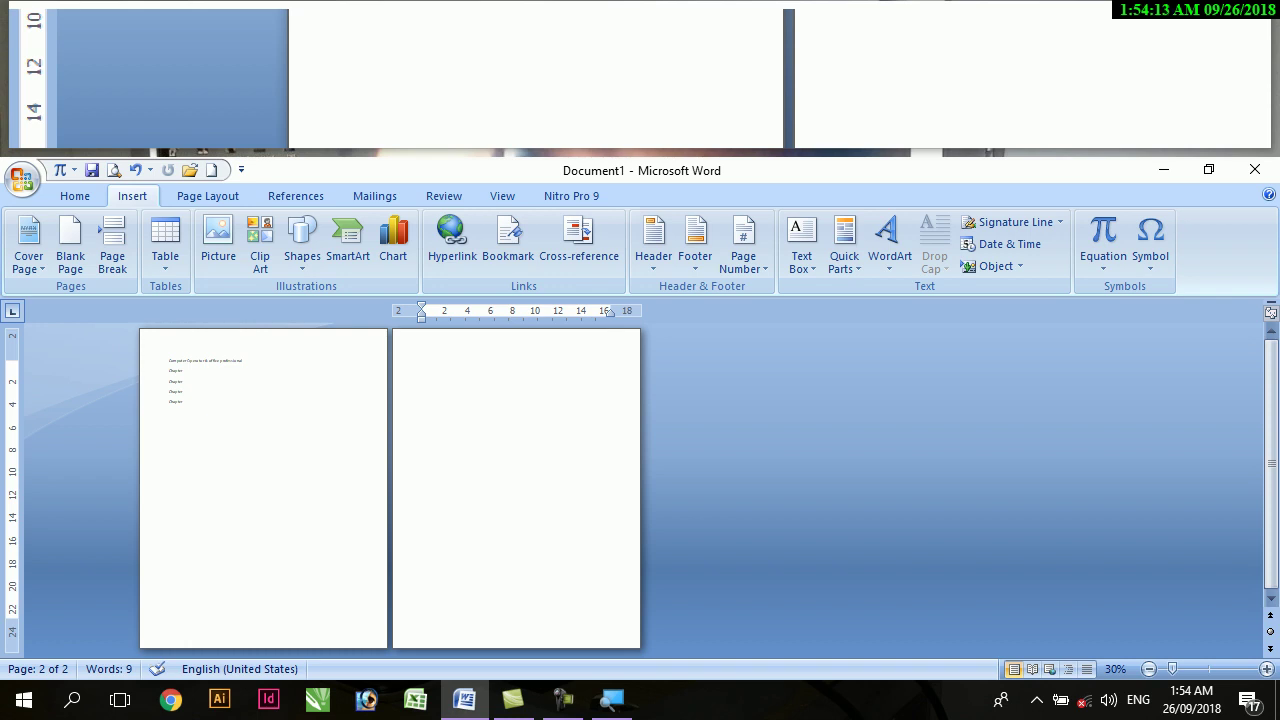
{"action": "key", "text": "BackSpace"}
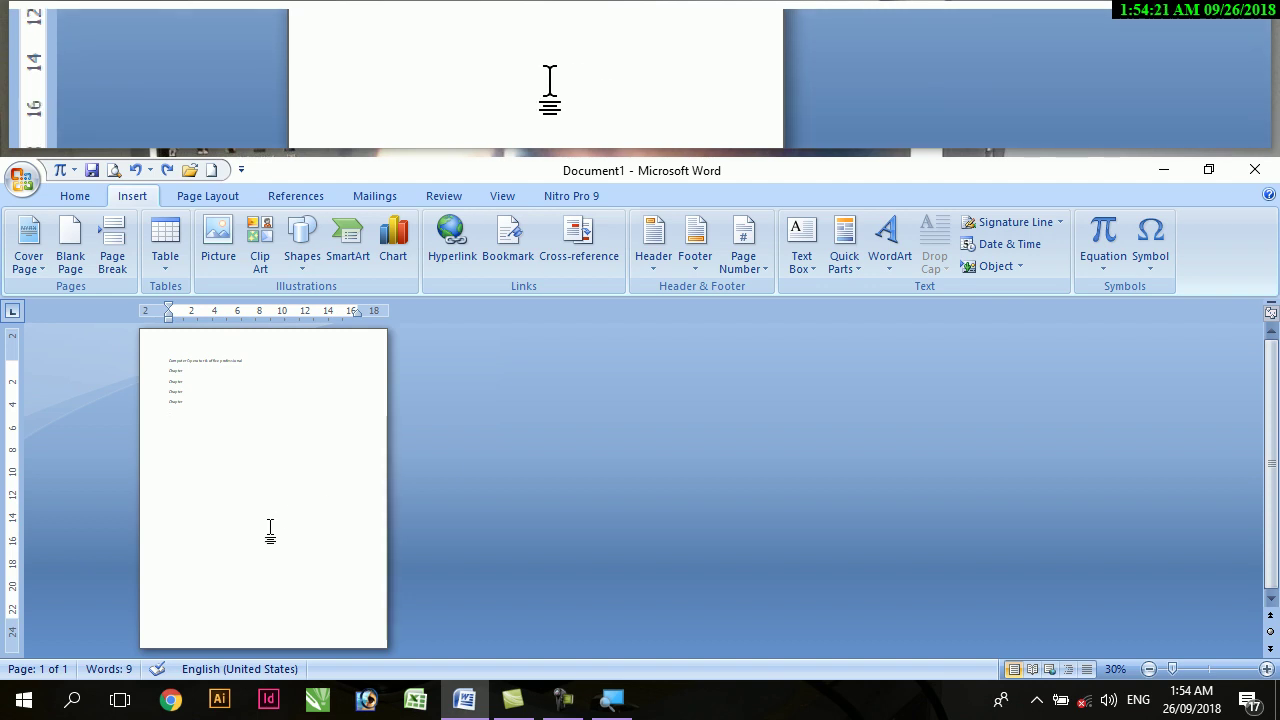
- Insert a page break after the Chapter lines and fill the new page onward with 100 paragraphs of generated sample text
{"action": "key", "text": "ctrl+Return"}
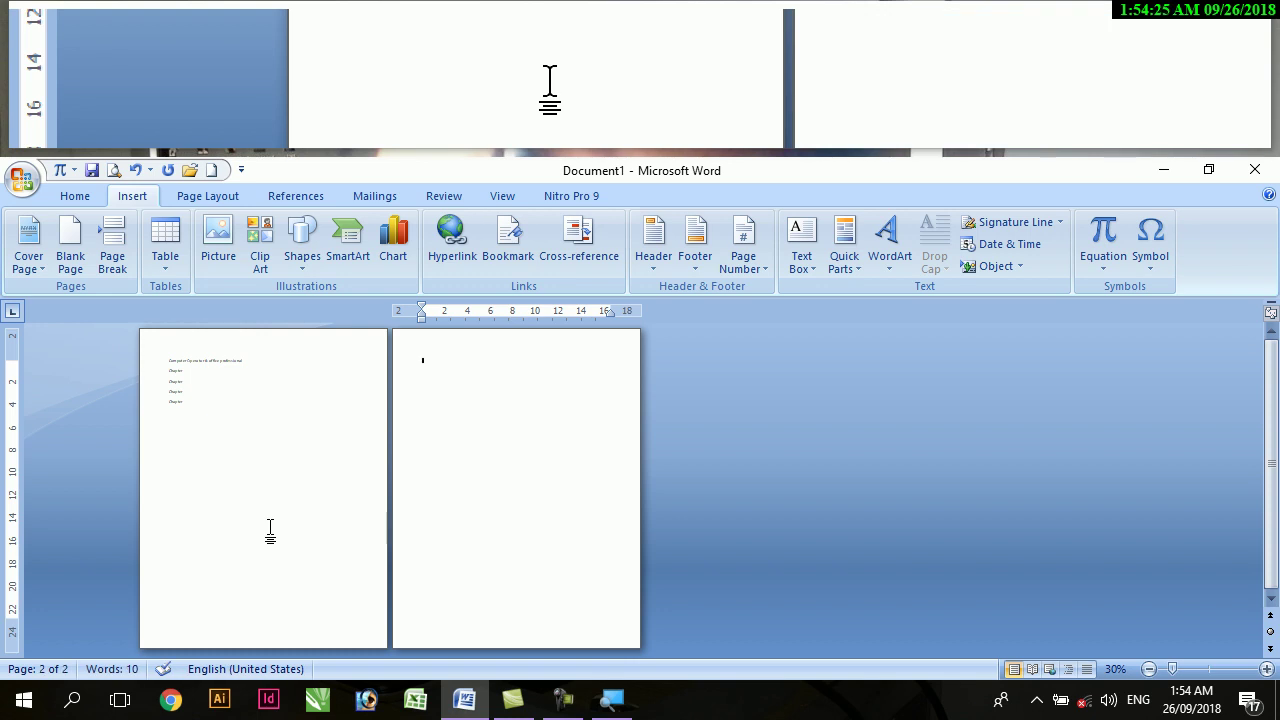
{"action": "type", "text": "text"}
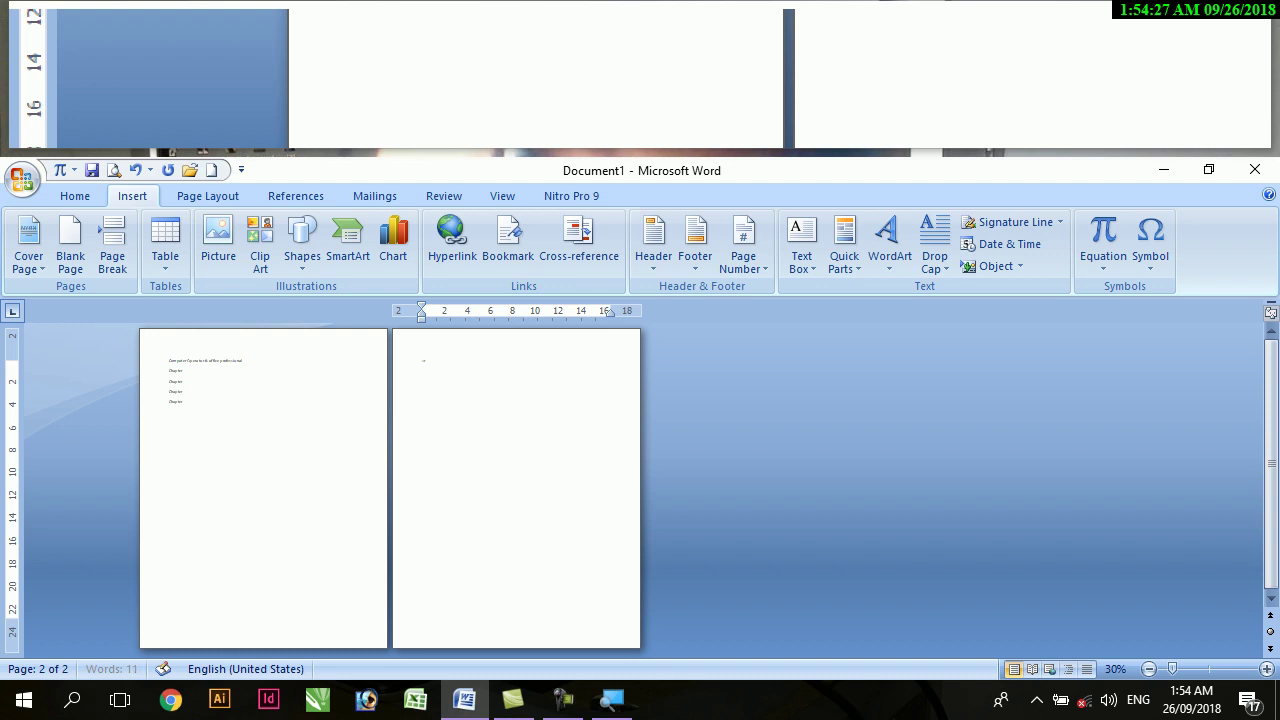
{"action": "type", "text": "t100)"}
{"action": "key", "text": "Return"}
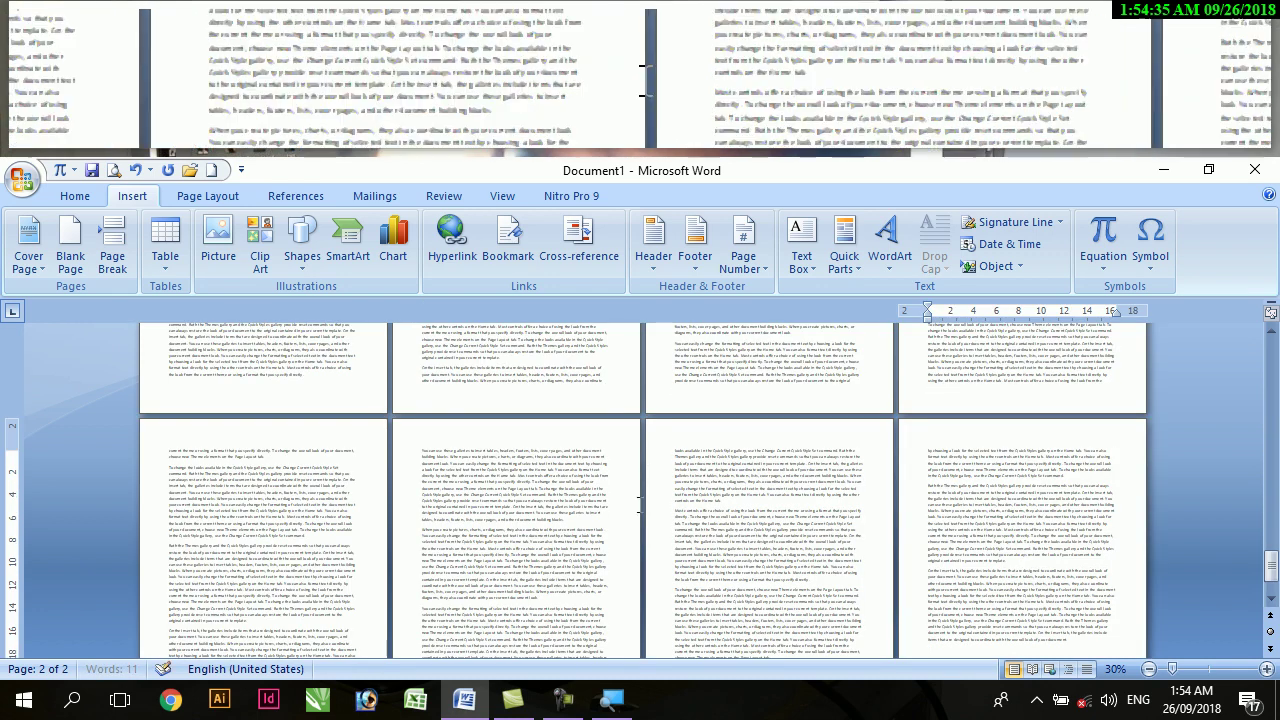
- Justify all the sample text from the start of page 2 to the end of the document
{"action": "left_click_drag", "start_coordinate": [1272, 575], "coordinate": [1271, 340]}
{"action": "left_click", "coordinate": [318, 423]}
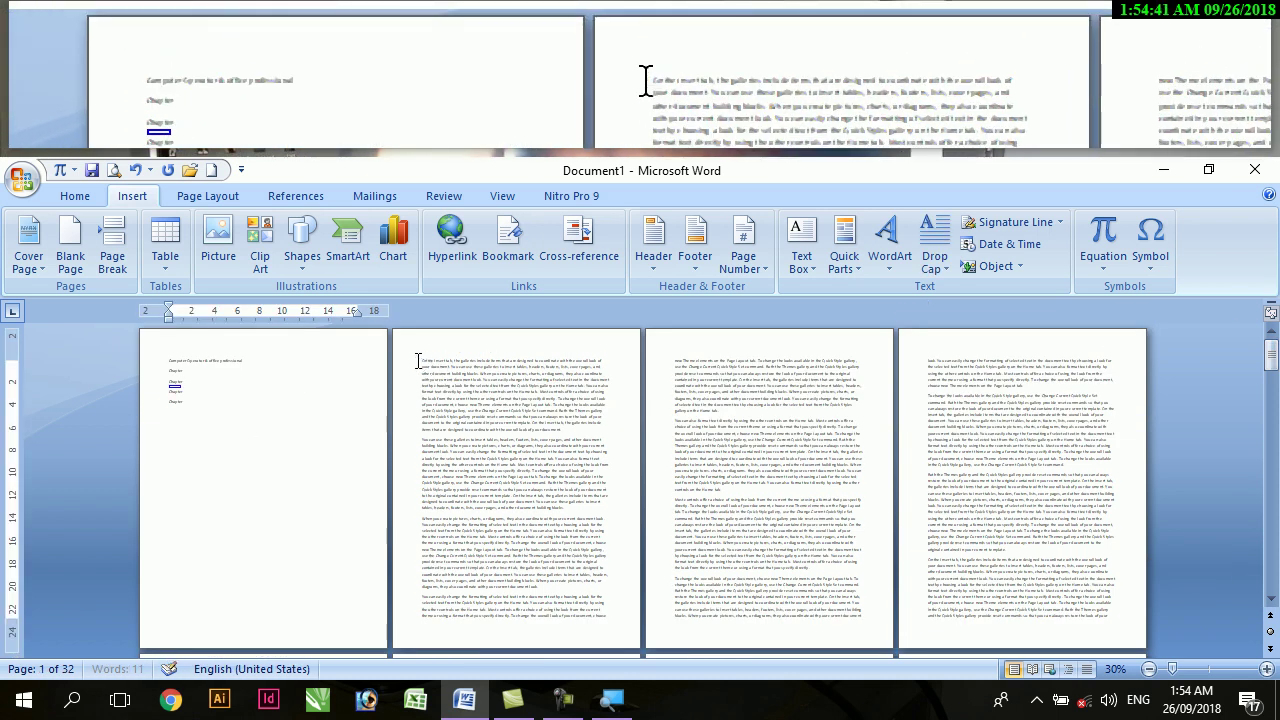
{"action": "left_click", "coordinate": [418, 361]}
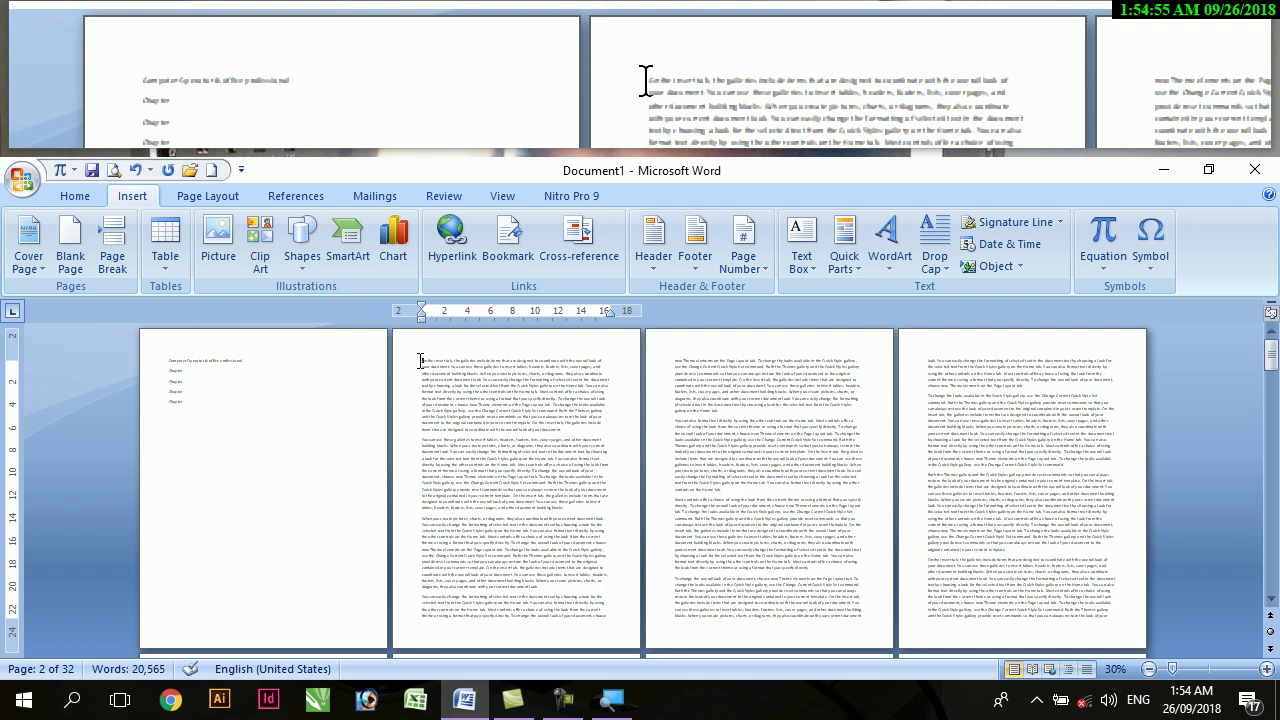
{"action": "key", "text": "ctrl+shift+End"}
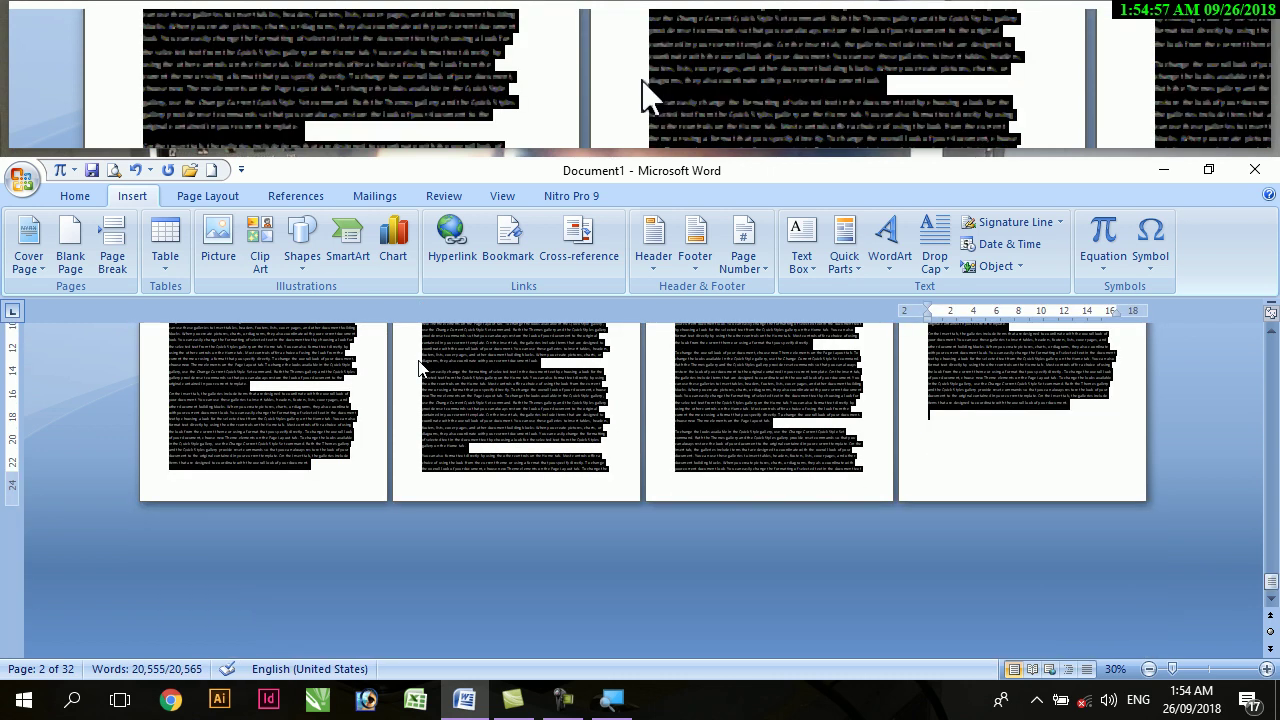
{"action": "left_click_drag", "start_coordinate": [1271, 581], "coordinate": [1272, 350]}
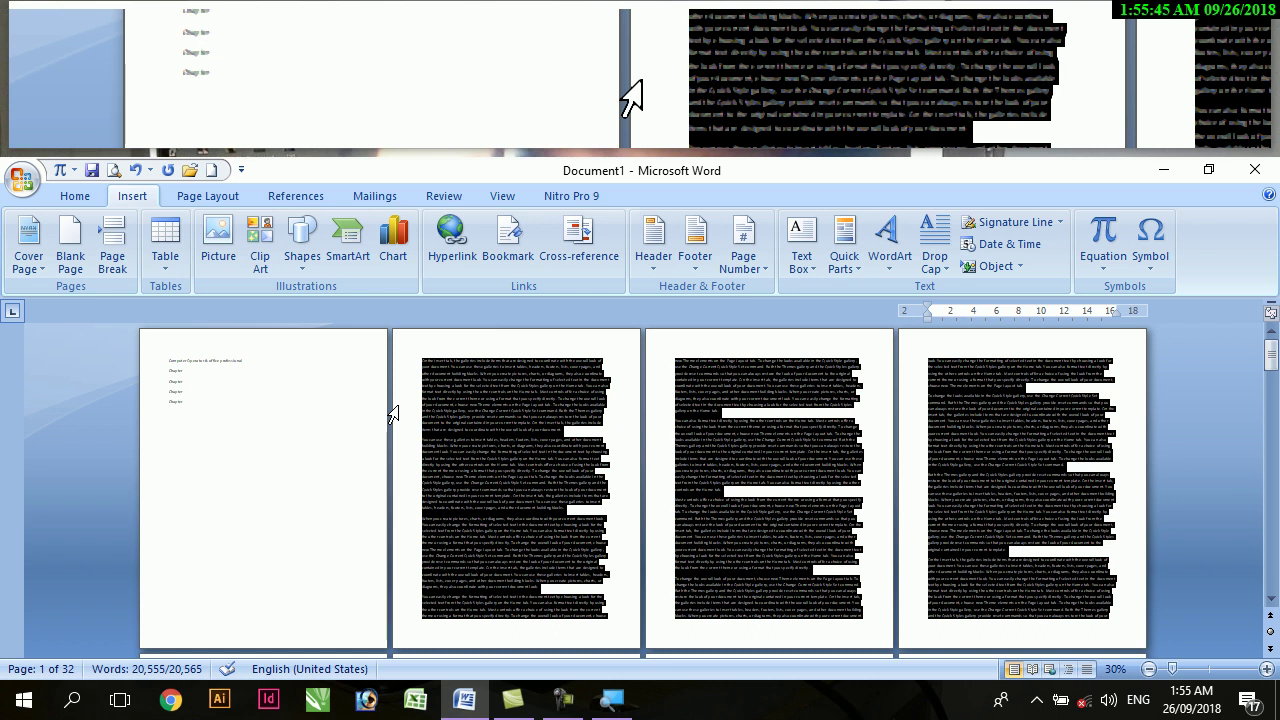
{"action": "scroll", "coordinate": [390, 415], "scroll_direction": "up", "scroll_amount": 2}
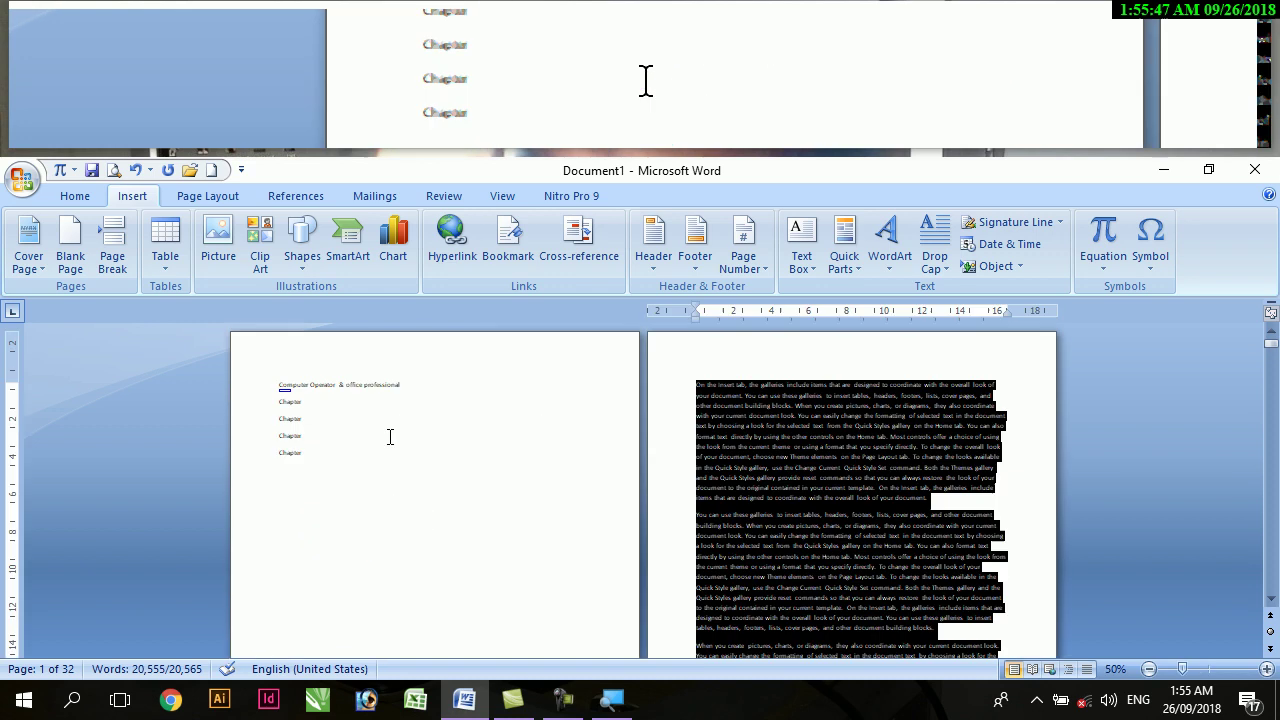
{"action": "scroll", "coordinate": [835, 455], "scroll_direction": "down", "scroll_amount": 2}
{"action": "scroll", "coordinate": [835, 455], "scroll_direction": "up", "scroll_amount": 2}
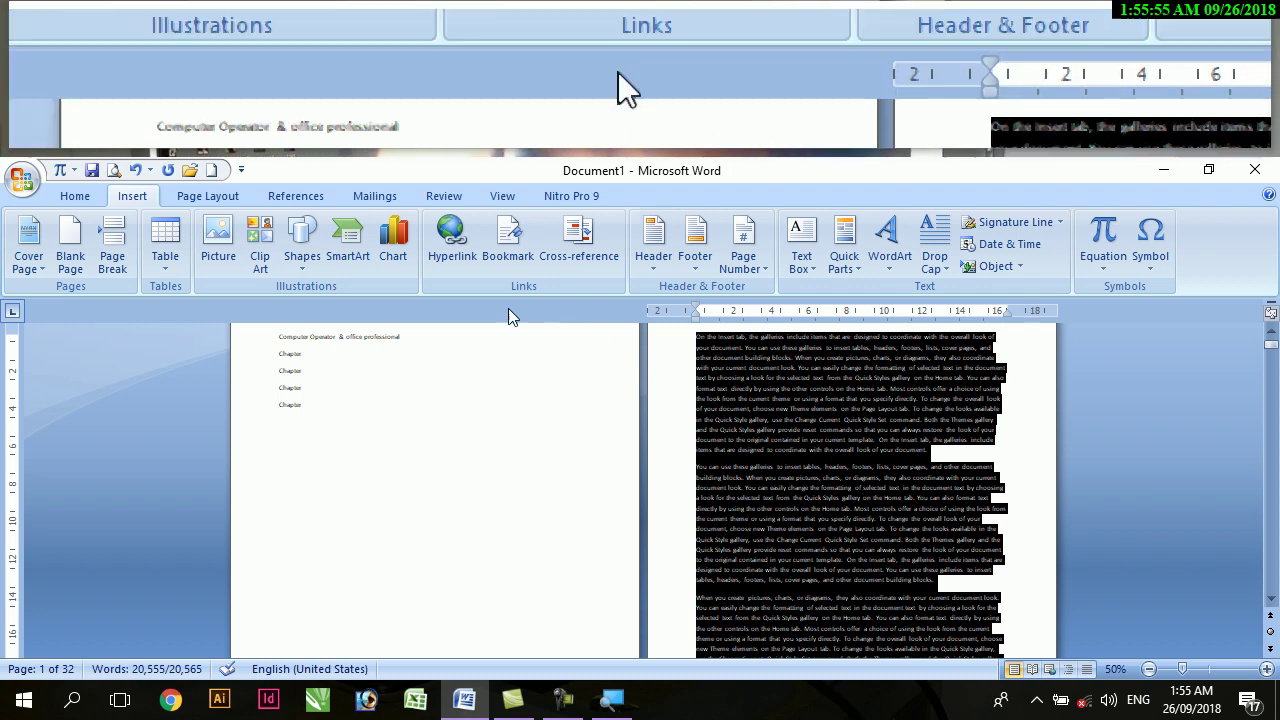
{"action": "left_click", "coordinate": [86, 200]}
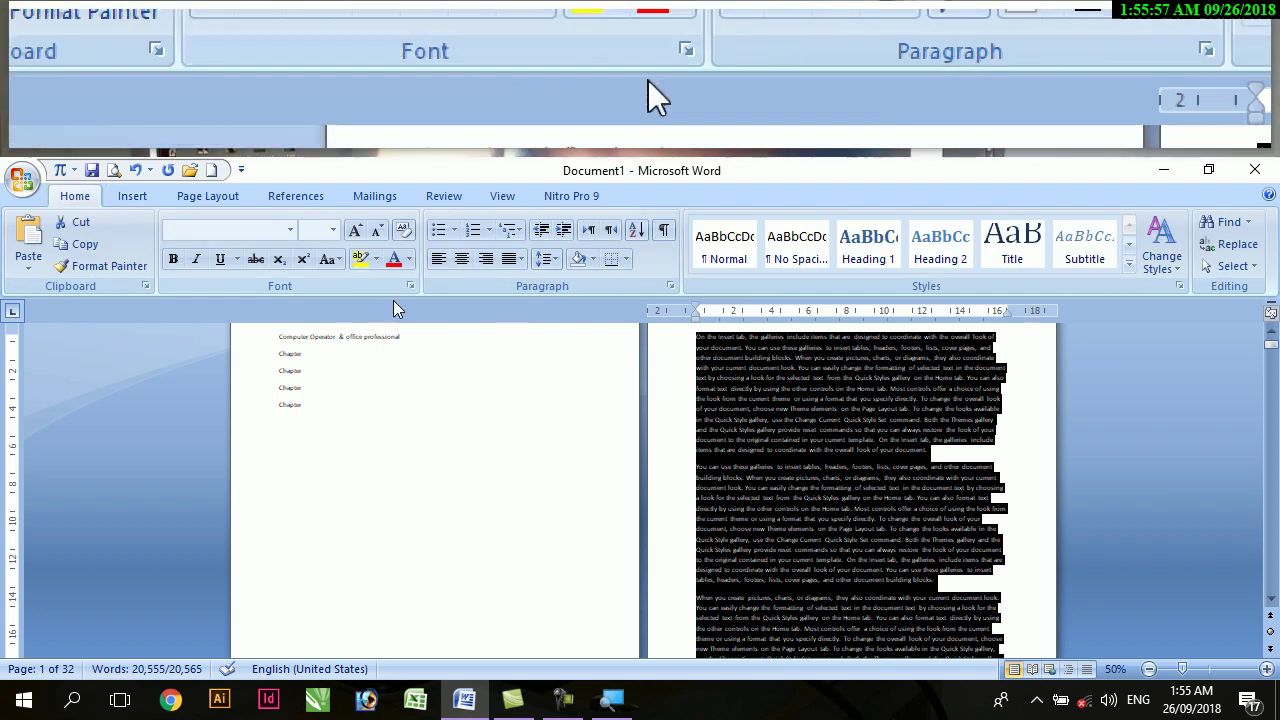
{"action": "left_click", "coordinate": [519, 259]}
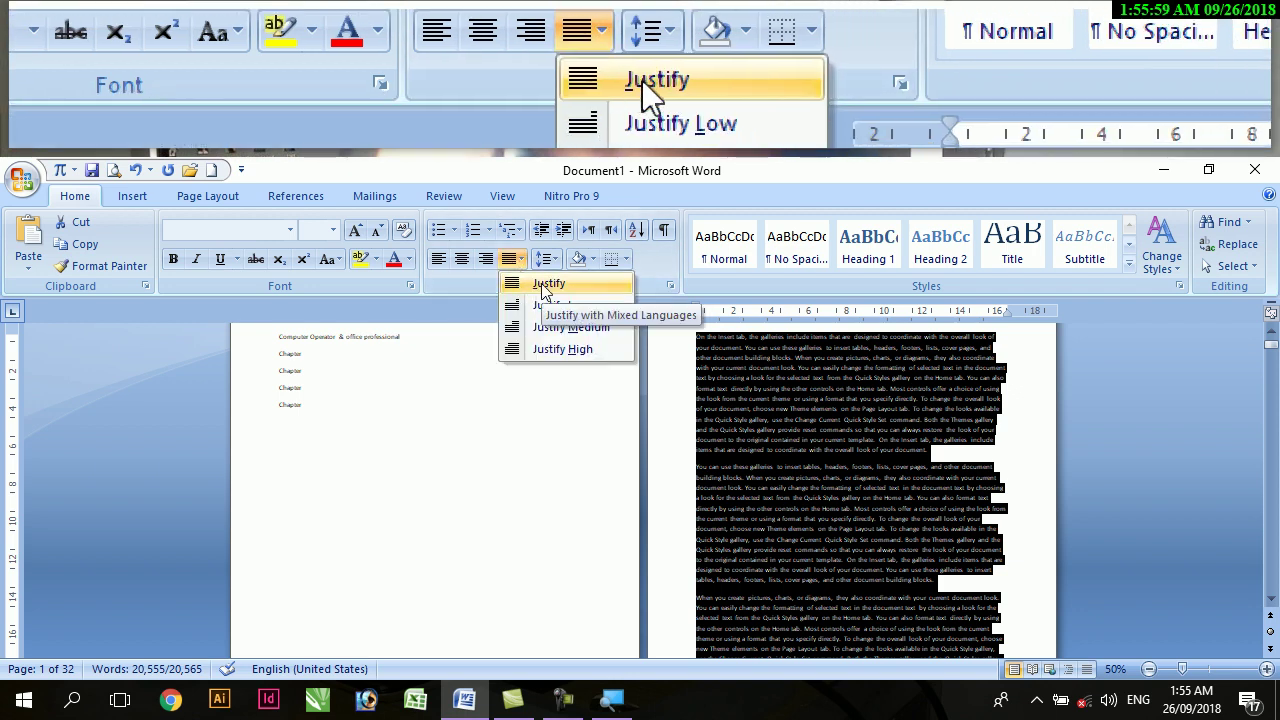
{"action": "left_click", "coordinate": [546, 285]}
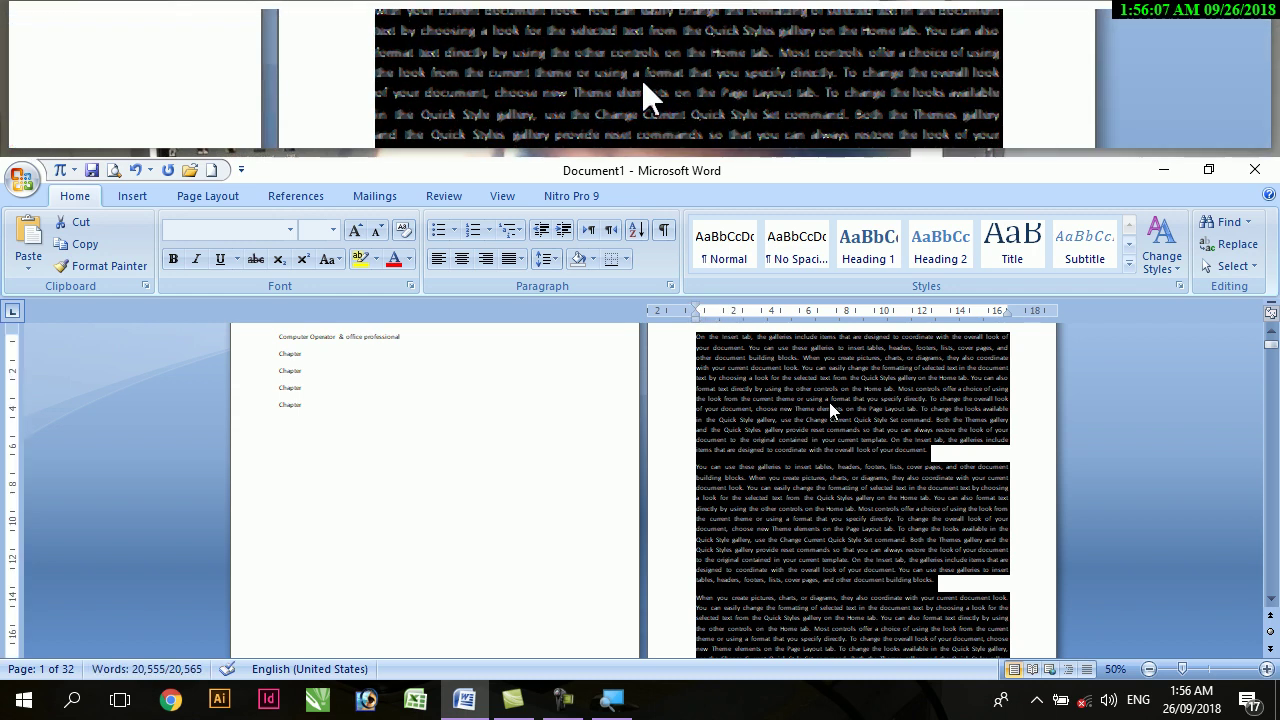
- Give the selected sample paragraphs a special first-line indent of about 1.5 cm
{"action": "scroll", "coordinate": [828, 410], "scroll_direction": "up", "scroll_amount": 5, "text": "ctrl"}
{"action": "scroll", "coordinate": [814, 417], "scroll_direction": "down", "scroll_amount": 5}
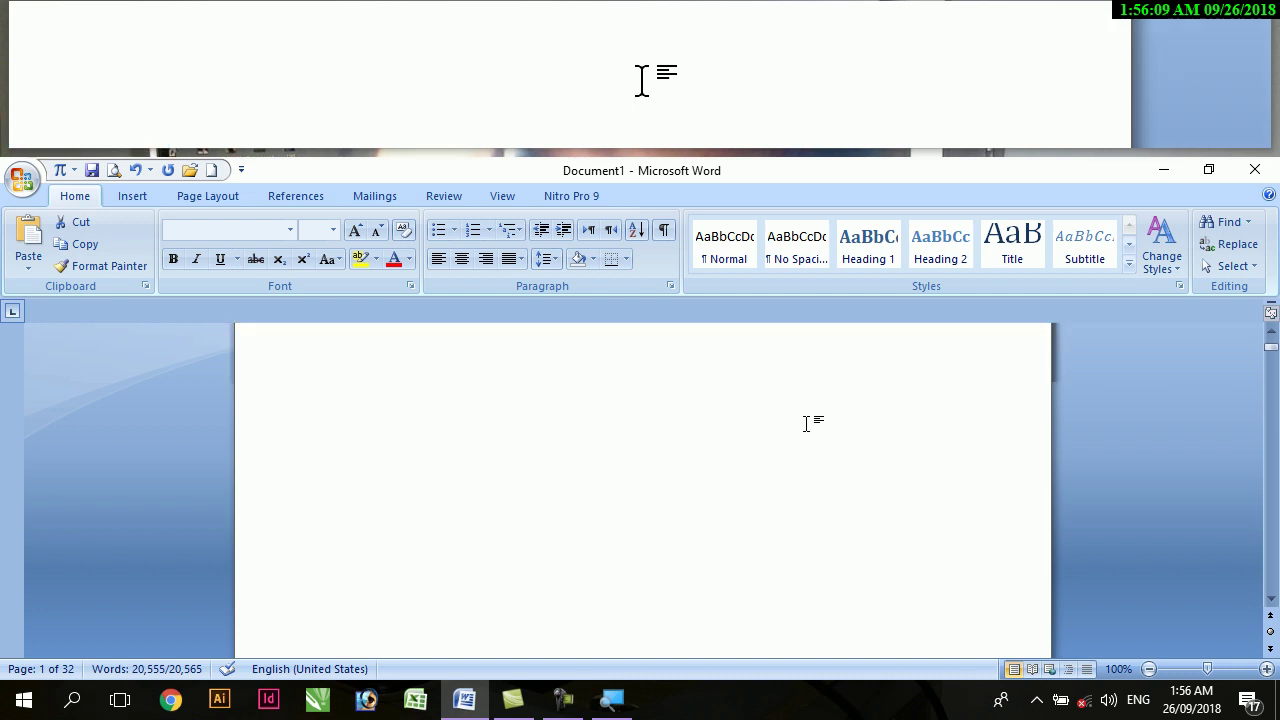
{"action": "scroll", "coordinate": [814, 417], "scroll_direction": "down", "scroll_amount": 6}
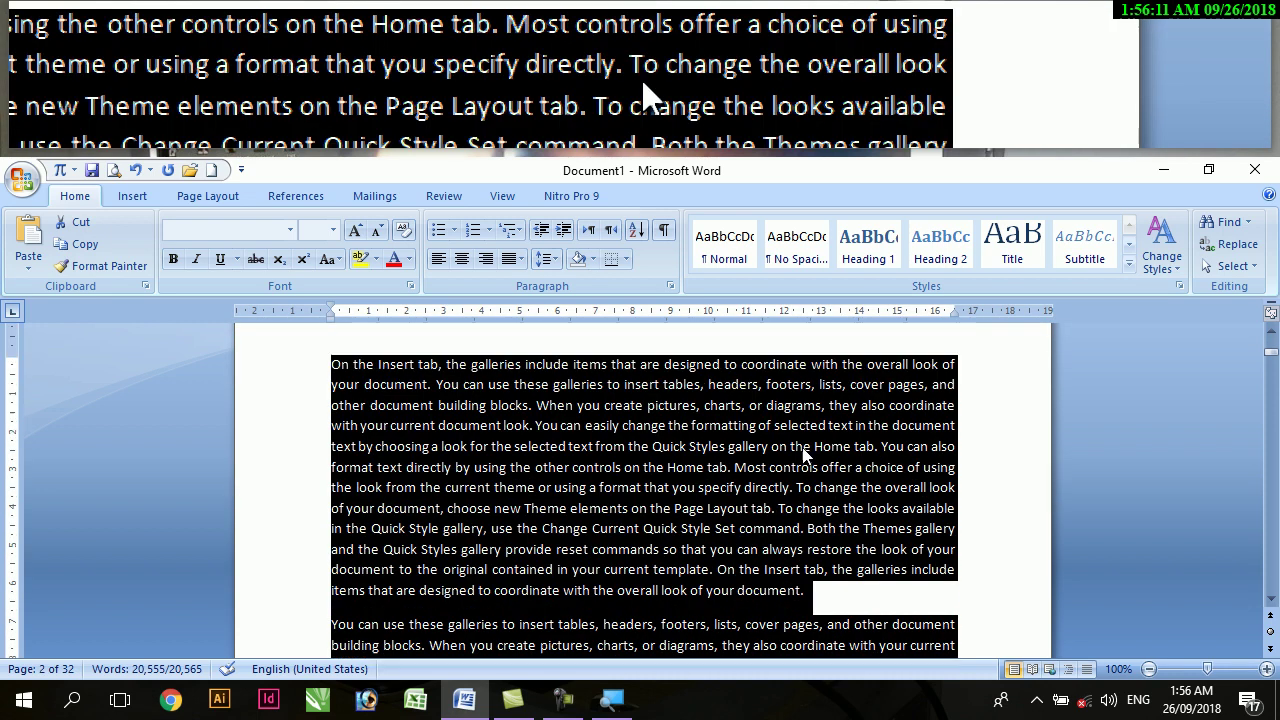
{"action": "left_click", "coordinate": [547, 258]}
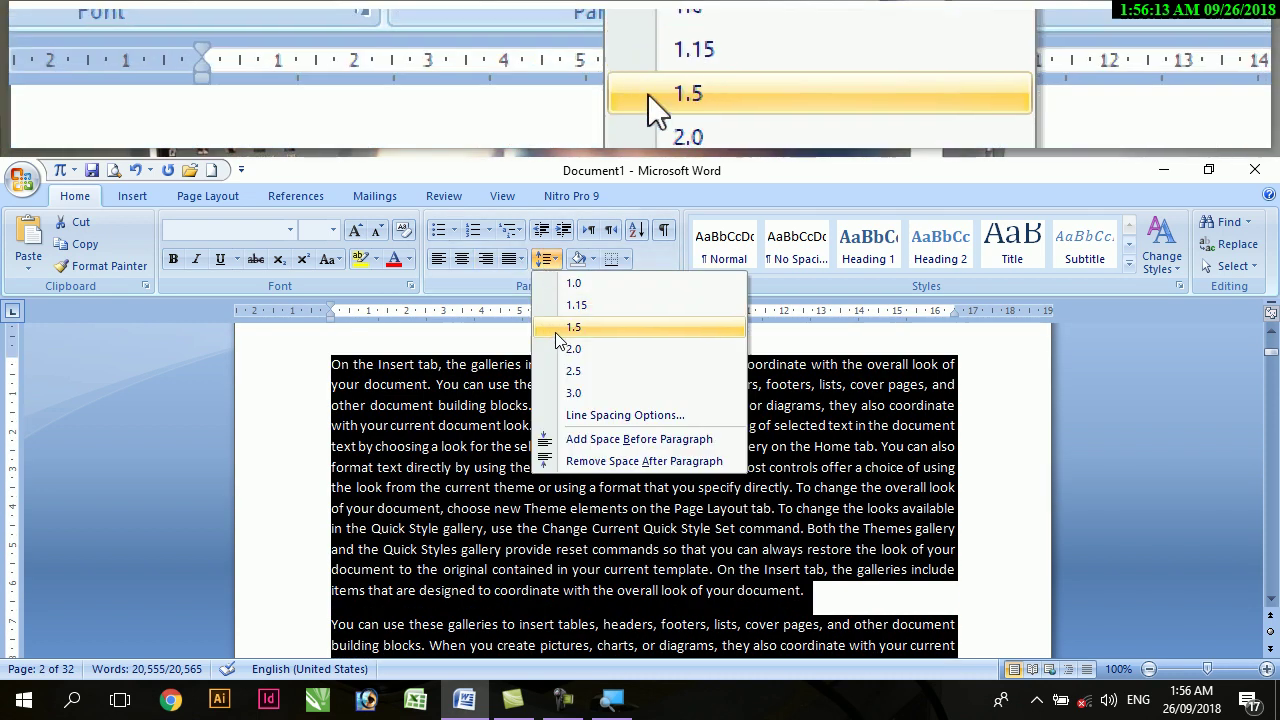
{"action": "left_click", "coordinate": [572, 414]}
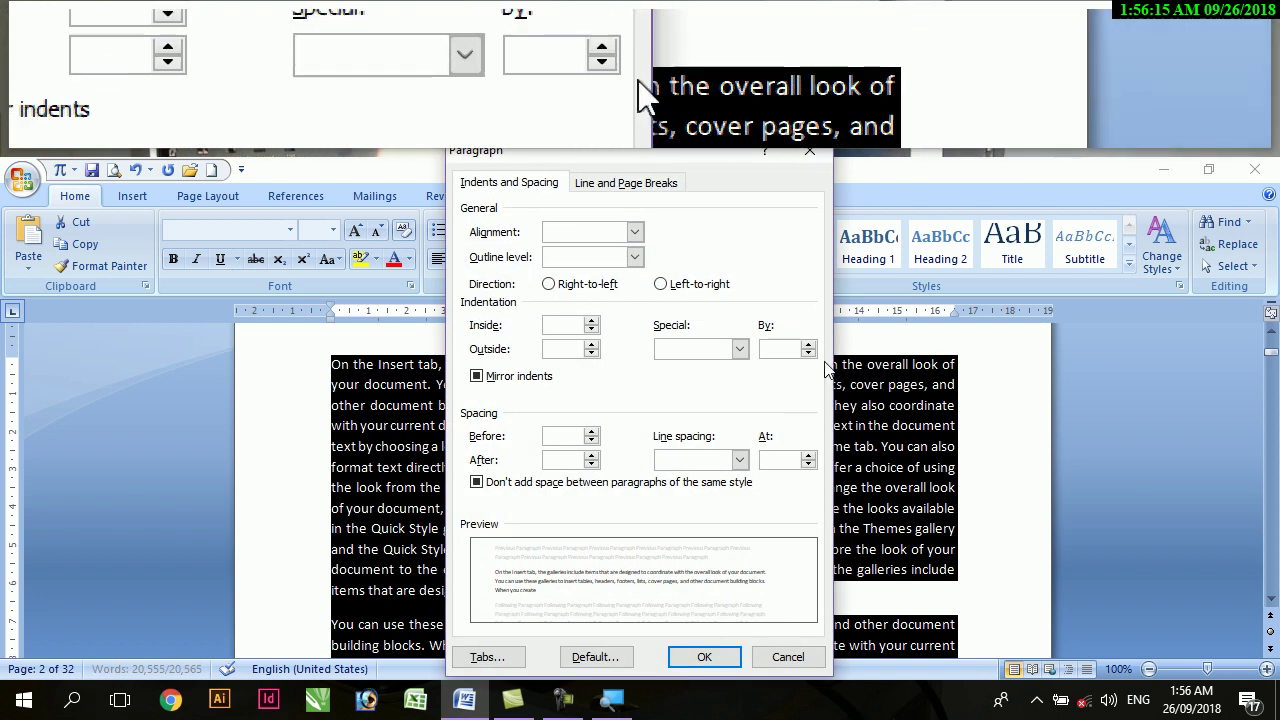
{"action": "left_click", "coordinate": [740, 459]}
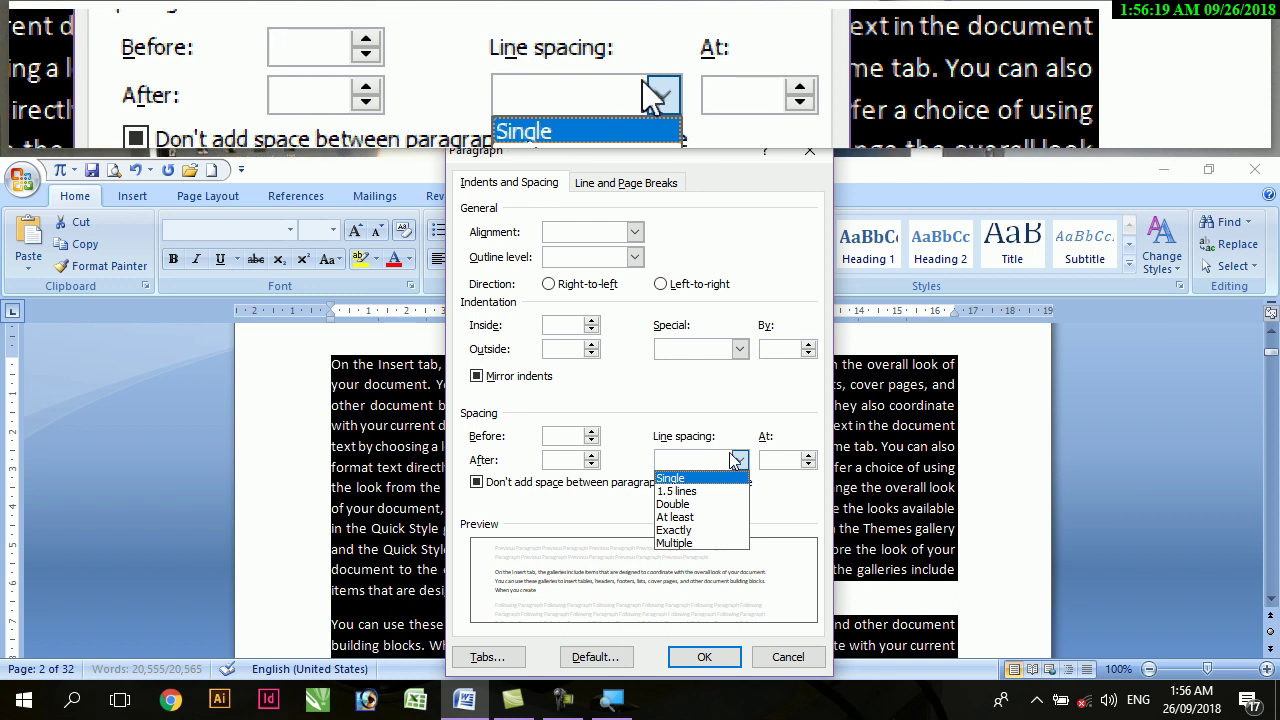
{"action": "left_click", "coordinate": [738, 459]}
{"action": "left_click", "coordinate": [740, 348]}
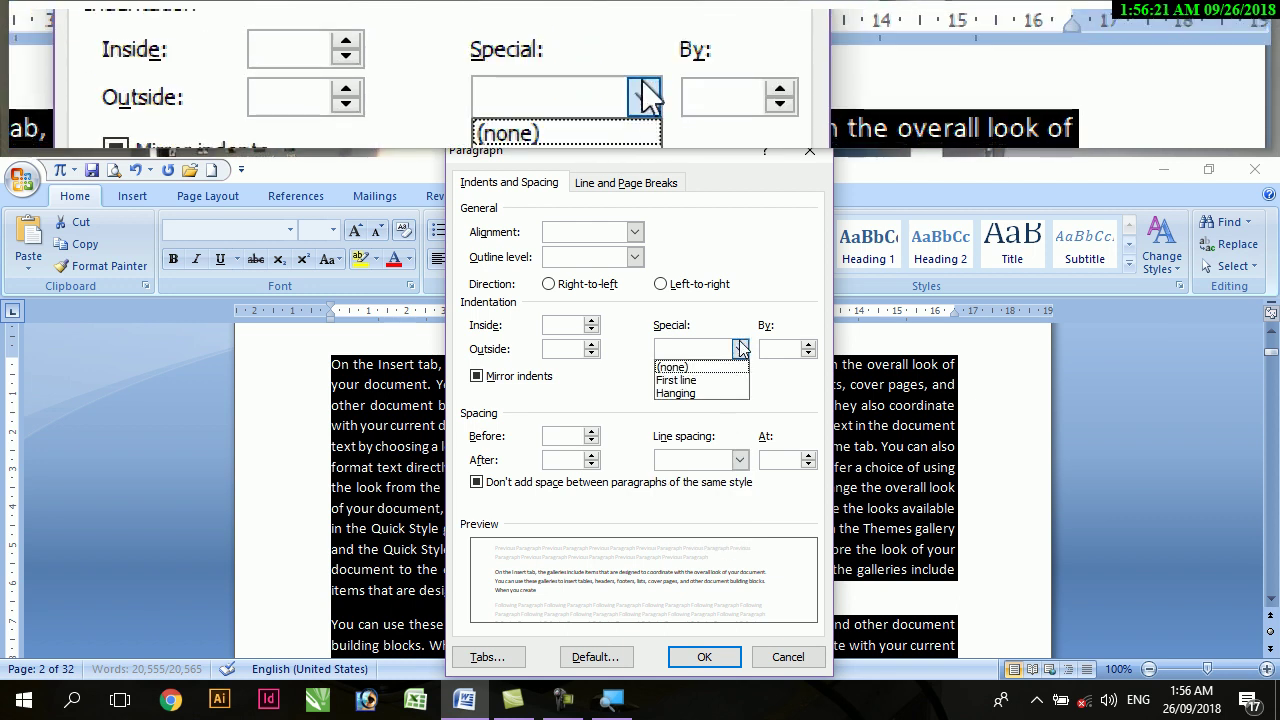
{"action": "left_click", "coordinate": [678, 380]}
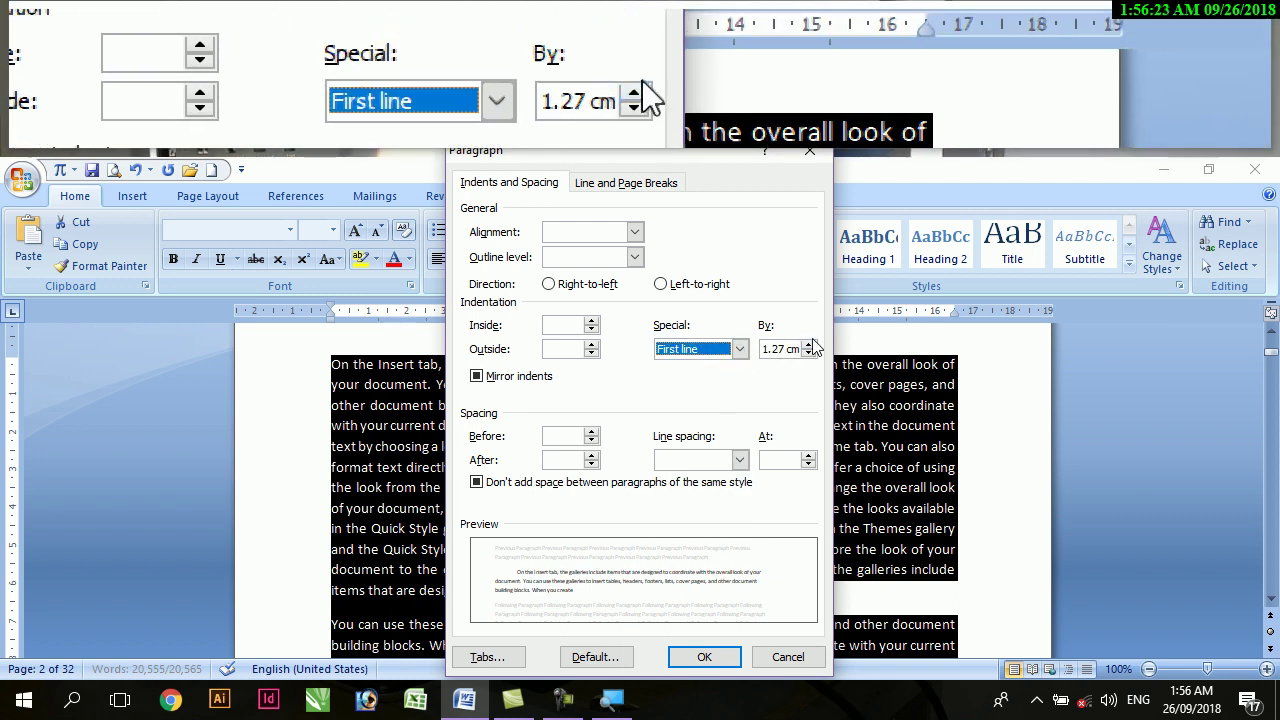
{"action": "left_click", "coordinate": [808, 343]}
{"action": "left_click", "coordinate": [808, 343]}
{"action": "left_click", "coordinate": [808, 343]}
{"action": "left_click", "coordinate": [718, 658]}
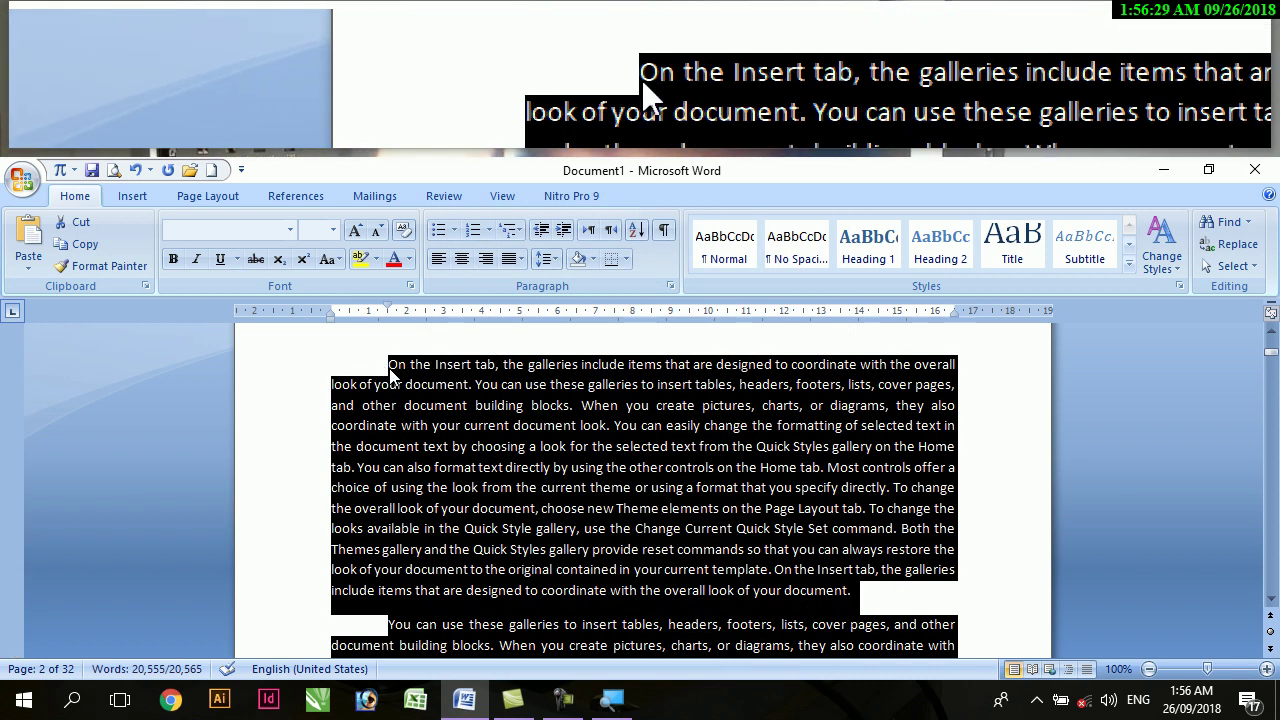
- Insert an empty paragraph above the first sample paragraph on page 2
{"action": "left_click", "coordinate": [388, 370]}
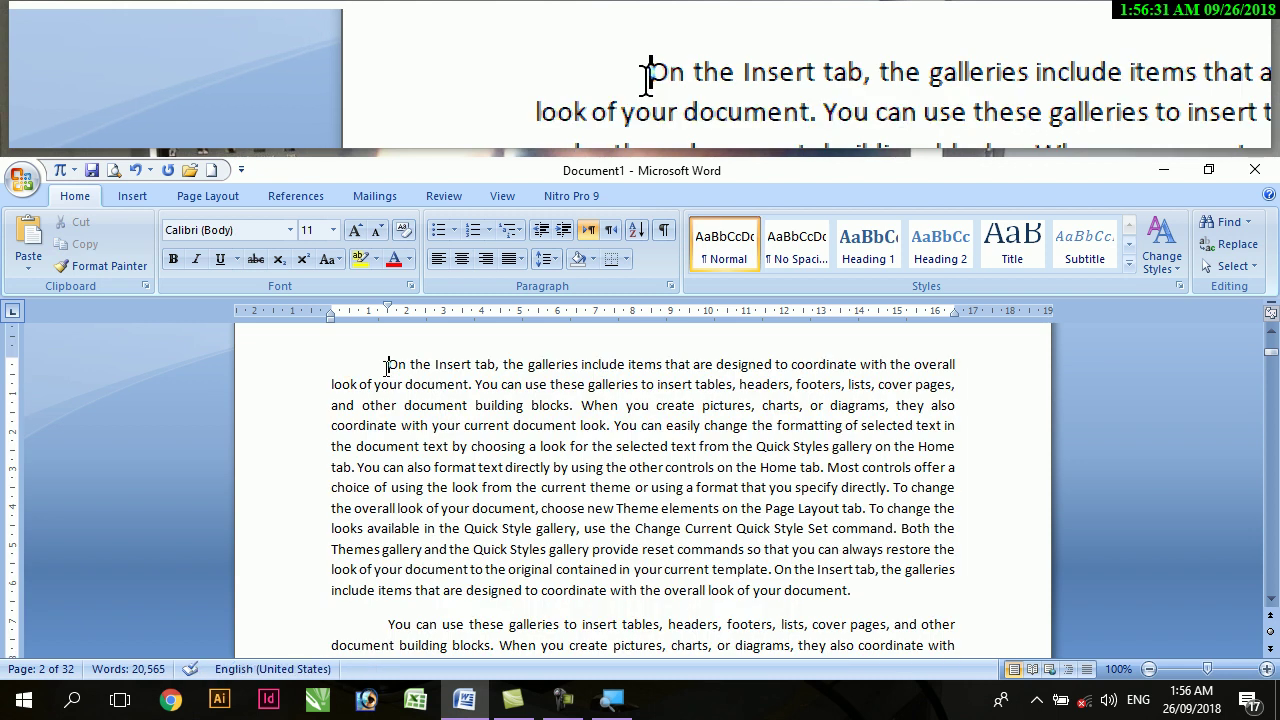
{"action": "scroll", "coordinate": [386, 366], "scroll_direction": "up", "scroll_amount": 2}
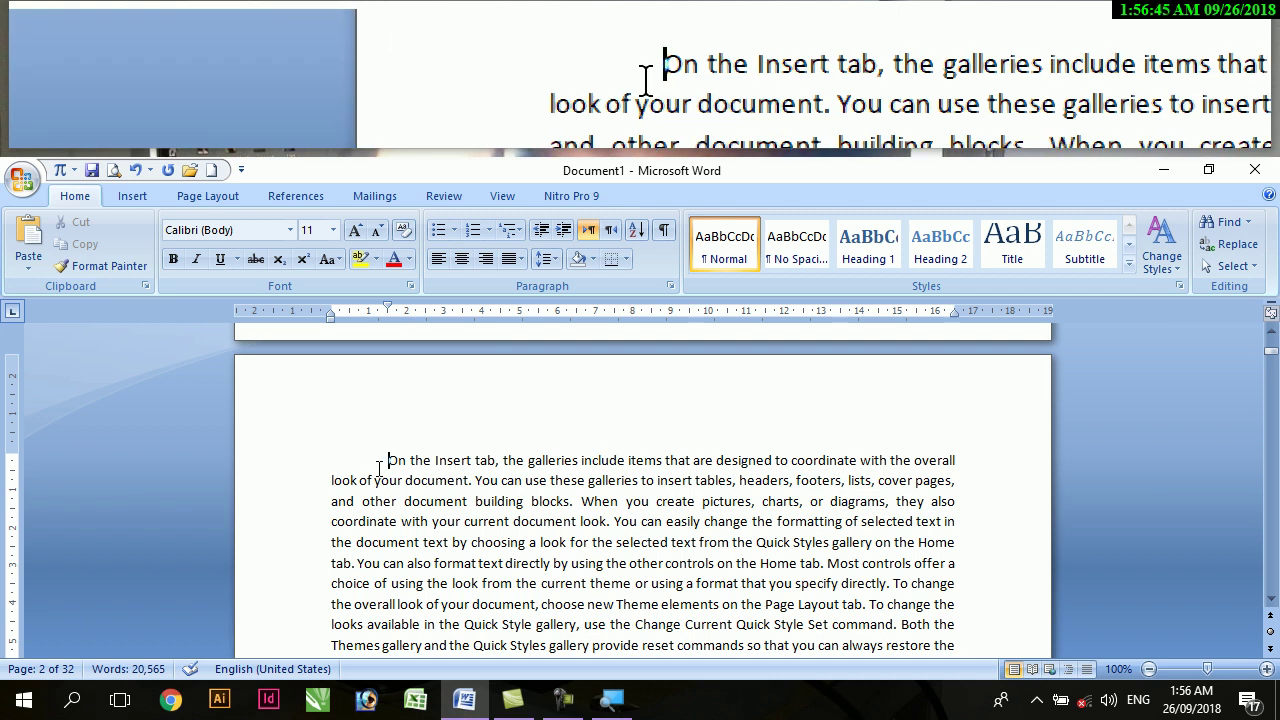
{"action": "key", "text": "Return"}
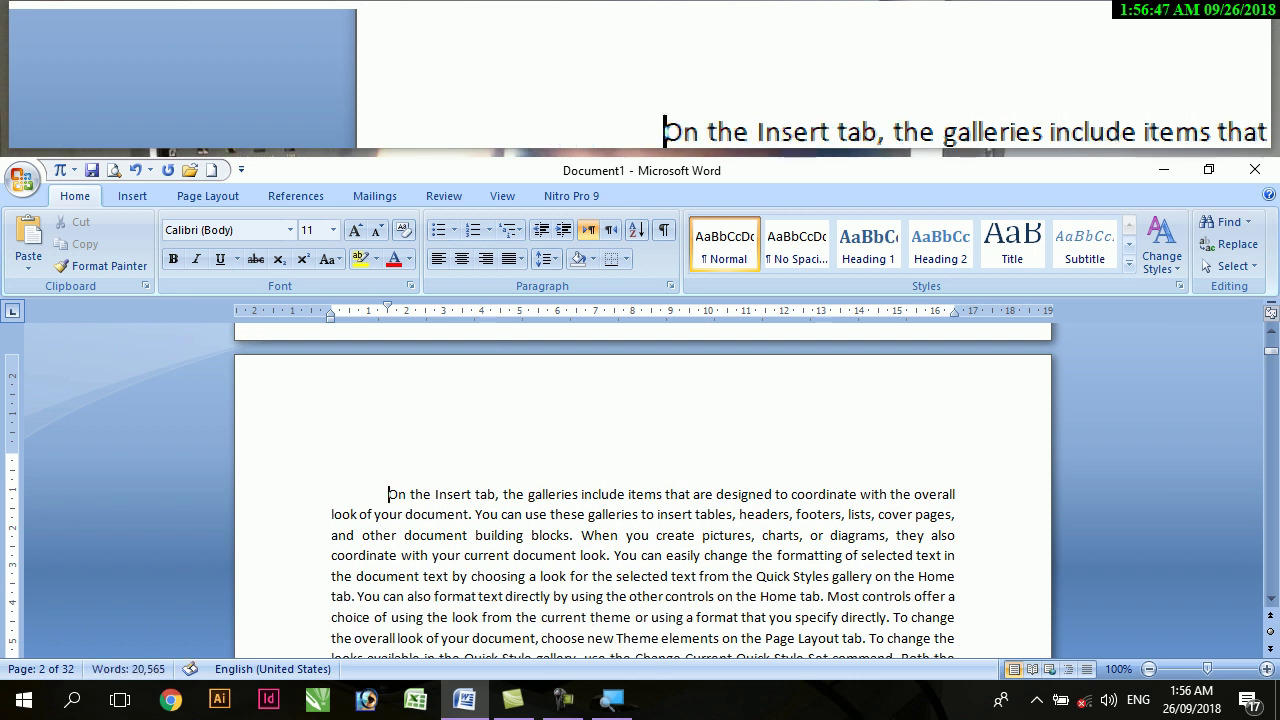
- Enter "First chapter" as a heading in the empty paragraph above the sample text on page 2 and enlarge it to 18 pt
{"action": "left_click", "coordinate": [376, 459]}
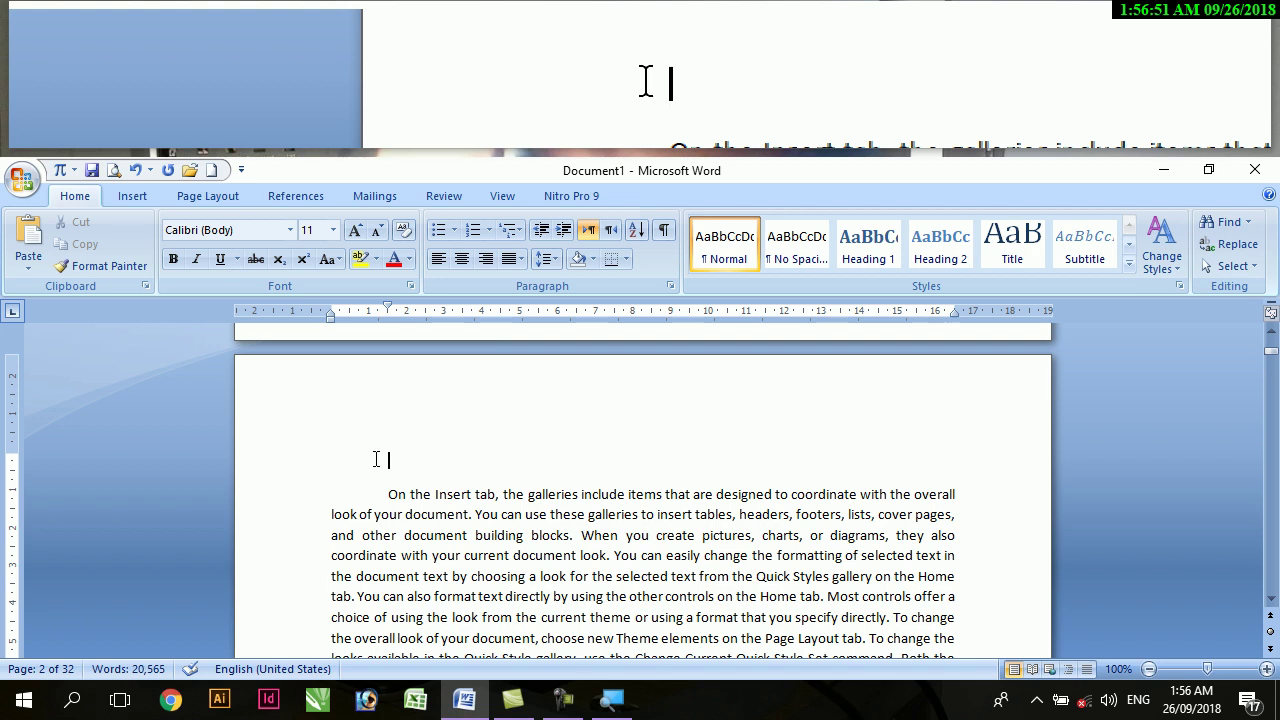
{"action": "type", "text": "First chapter"}
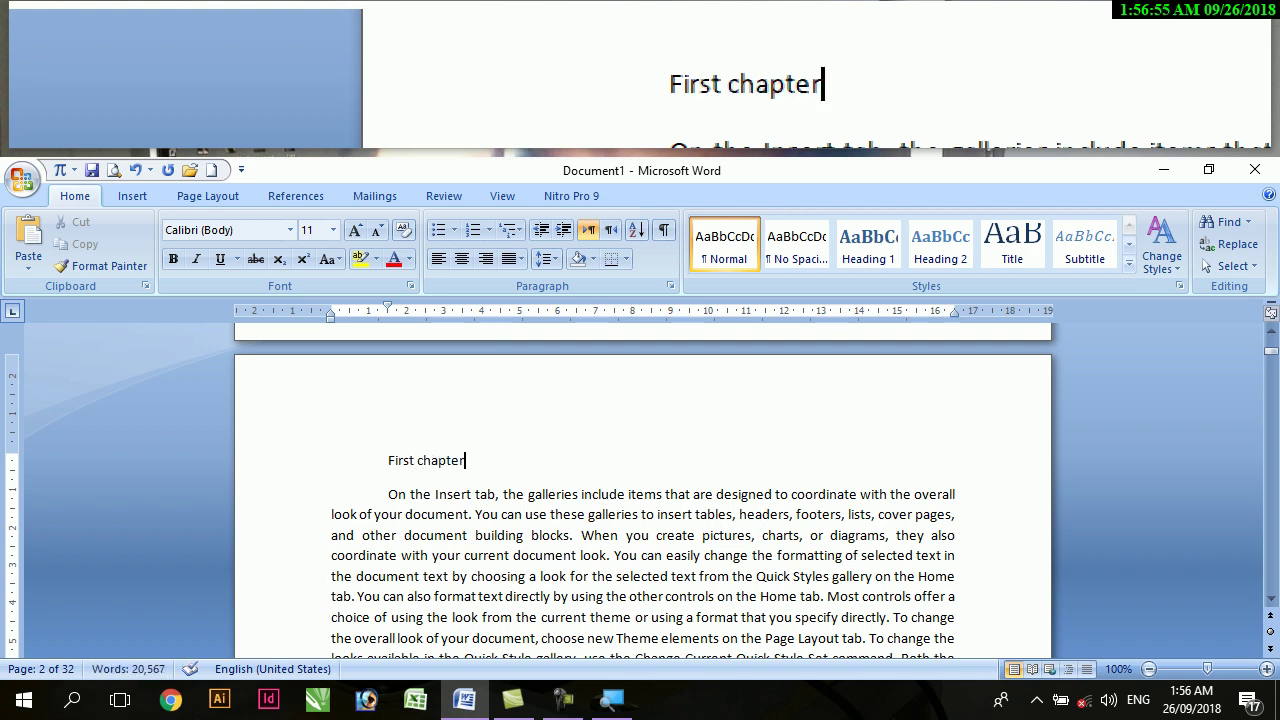
{"action": "key", "text": "Home"}
{"action": "key", "text": "shift+Right"}
{"action": "key", "text": "shift+Right"}
{"action": "key", "text": "shift+Right"}
{"action": "key", "text": "shift+Right"}
{"action": "key", "text": "shift+Right"}
{"action": "key", "text": "shift+Right"}
{"action": "key", "text": "shift+Right"}
{"action": "key", "text": "shift+Right"}
{"action": "key", "text": "shift+Right"}
{"action": "key", "text": "shift+Right"}
{"action": "key", "text": "shift+Right"}
{"action": "key", "text": "shift+Right"}
{"action": "key", "text": "shift+Right"}
{"action": "key", "text": "shift+Right"}
{"action": "key", "text": "shift+Right"}
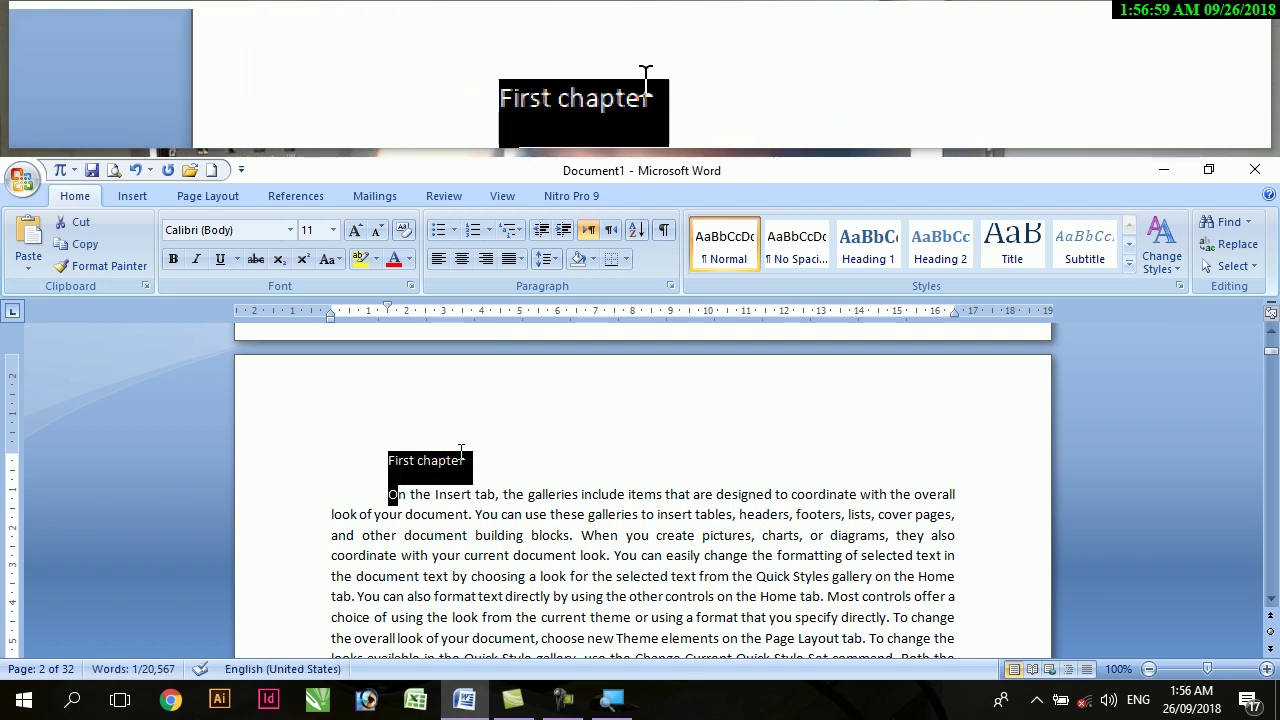
{"action": "key", "text": "shift+Left"}
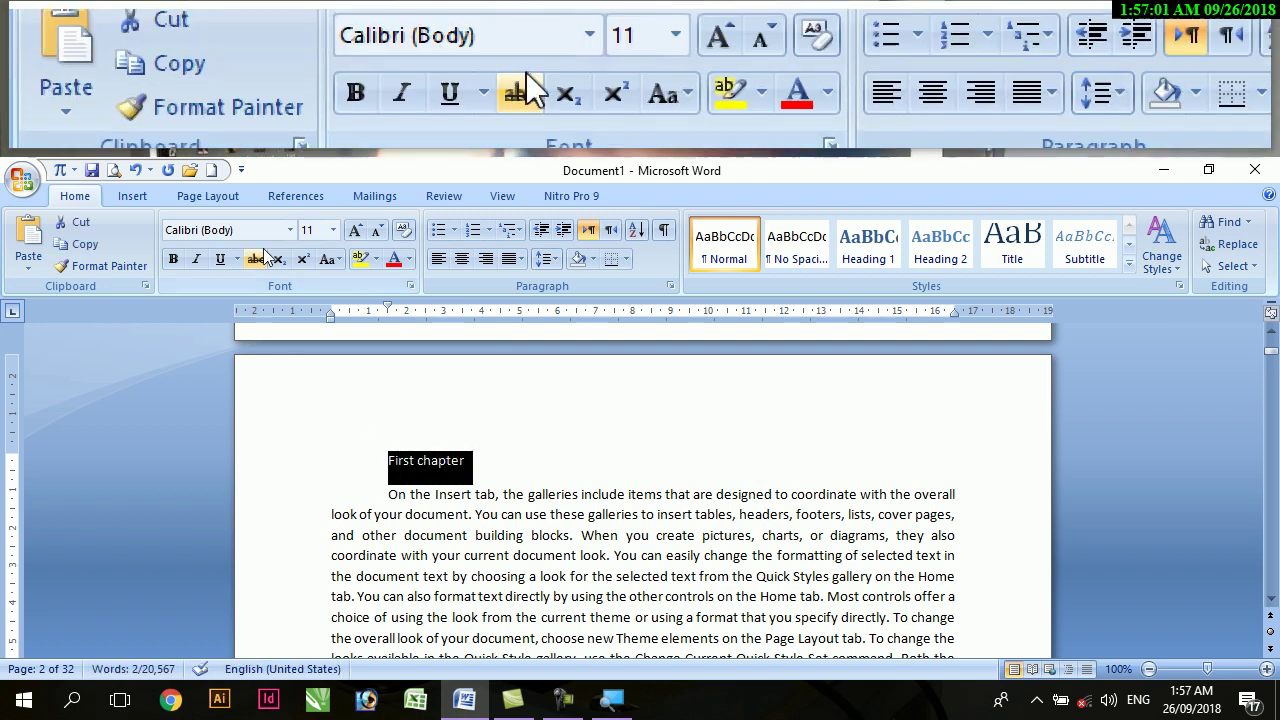
{"action": "left_click", "coordinate": [356, 232]}
{"action": "left_click", "coordinate": [356, 232]}
{"action": "left_click", "coordinate": [356, 232]}
{"action": "left_click", "coordinate": [356, 232]}
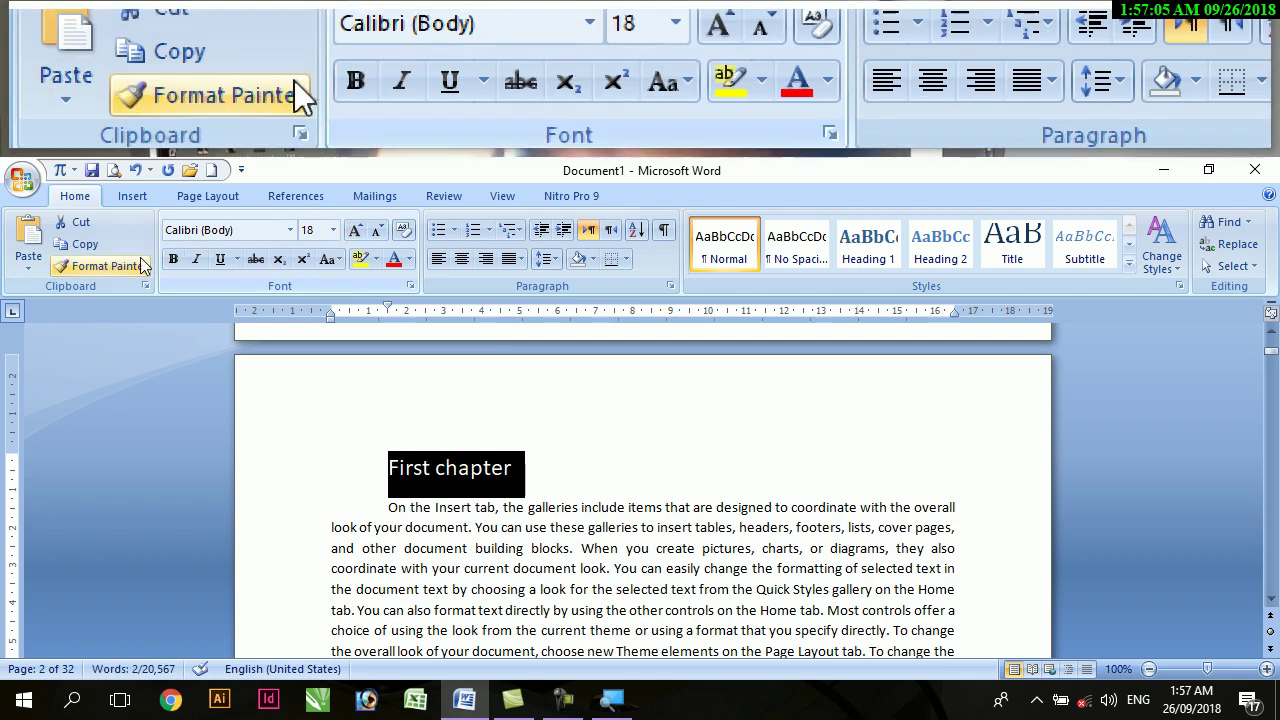
- Copy the "First chapter" heading and paste it into a new paragraph at the start of page 6
{"action": "scroll", "coordinate": [521, 493], "scroll_direction": "down", "scroll_amount": 1}
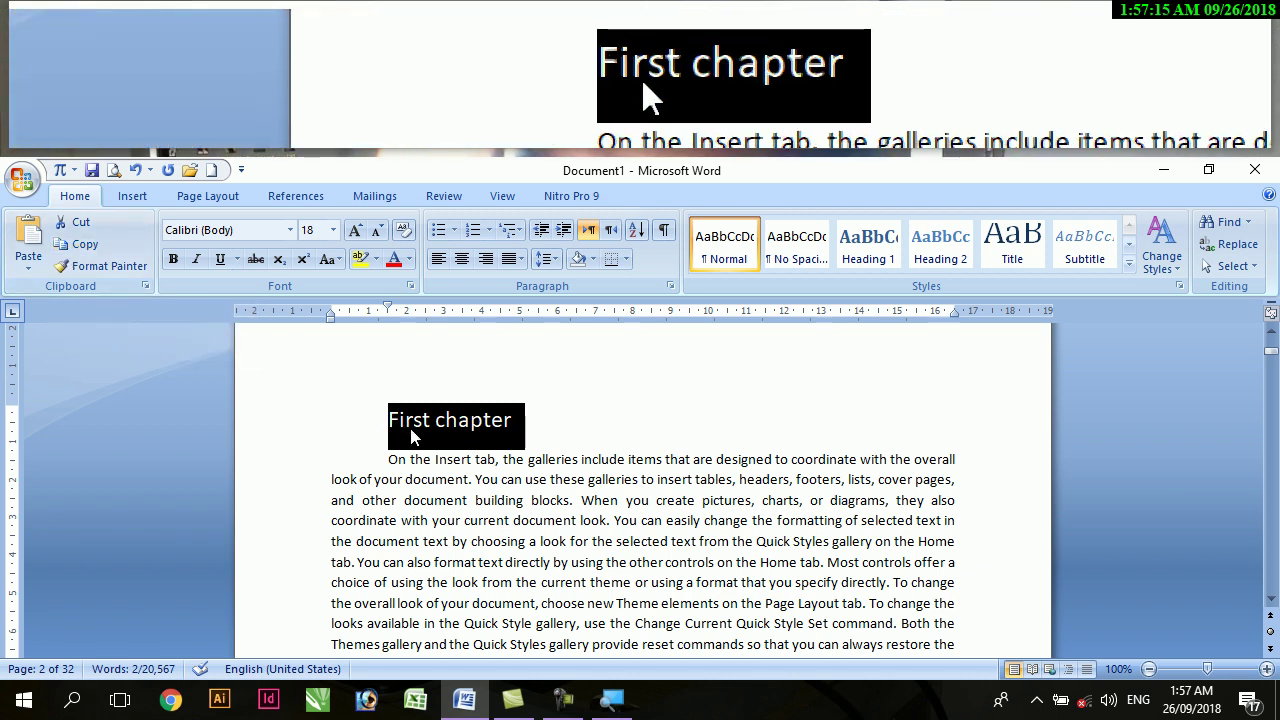
{"action": "left_click", "coordinate": [76, 244]}
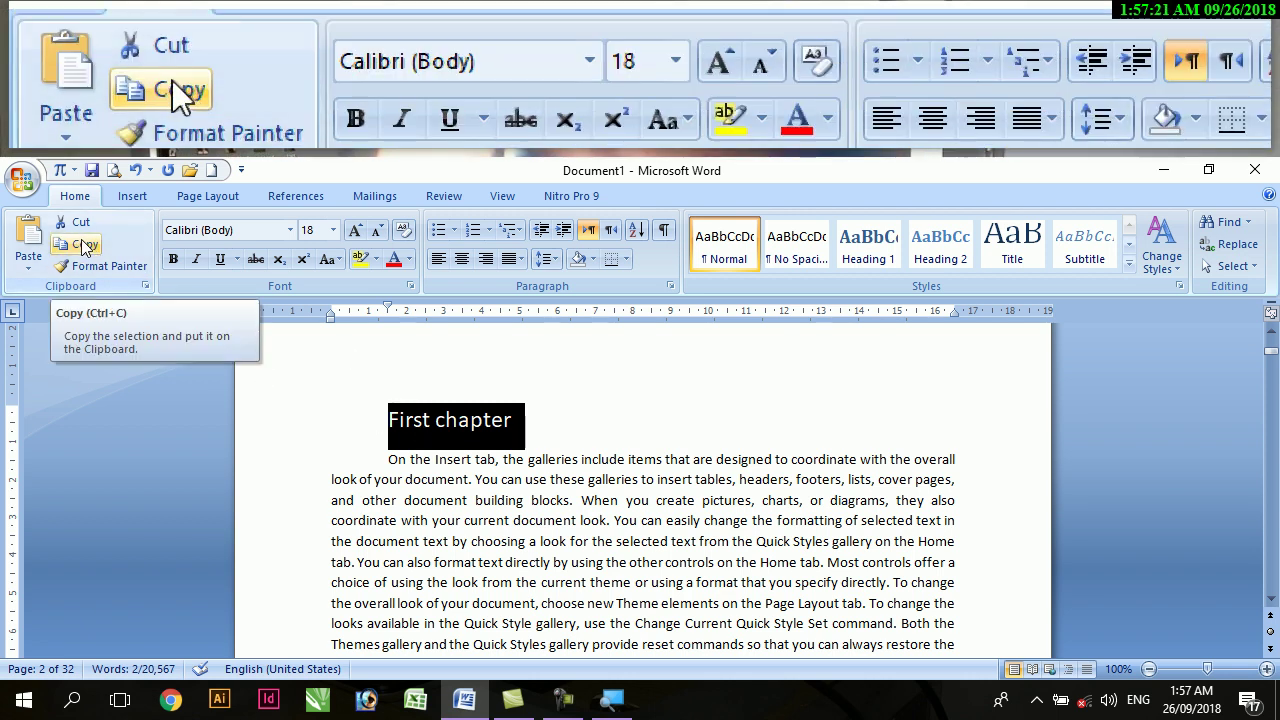
{"action": "scroll", "coordinate": [466, 425], "scroll_direction": "down", "scroll_amount": 2}
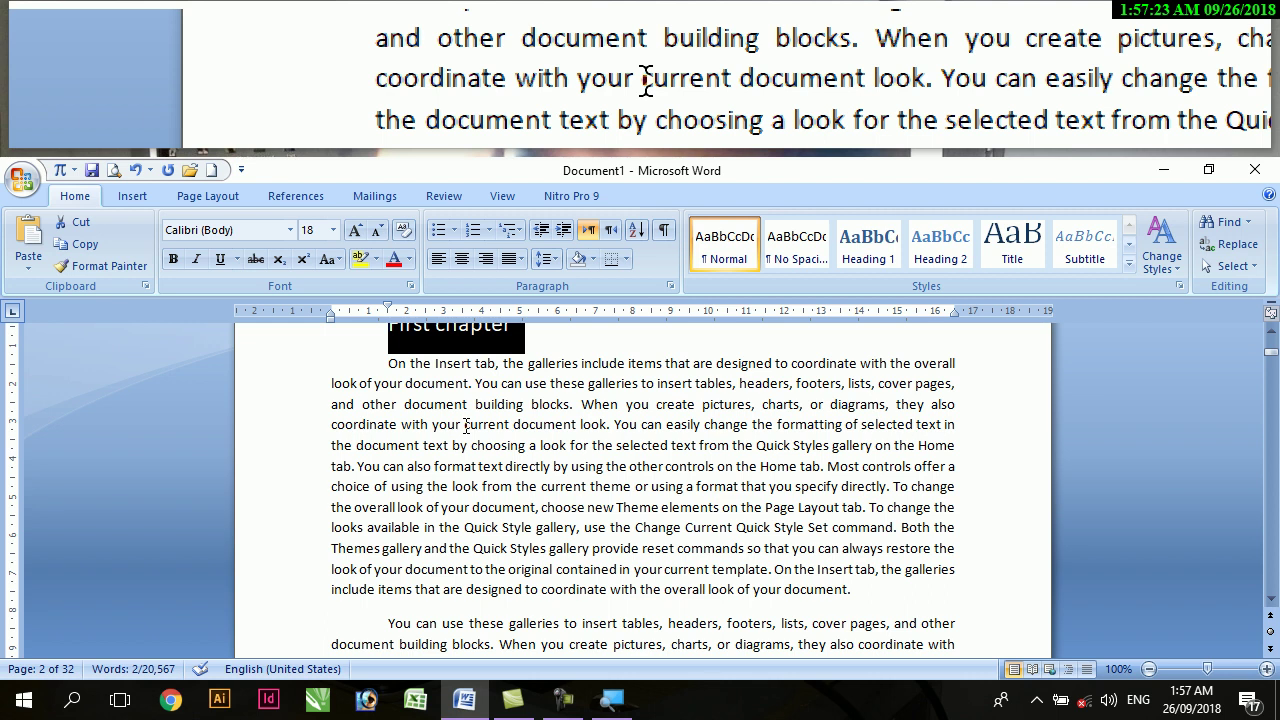
{"action": "scroll", "coordinate": [466, 425], "scroll_direction": "down", "scroll_amount": 10}
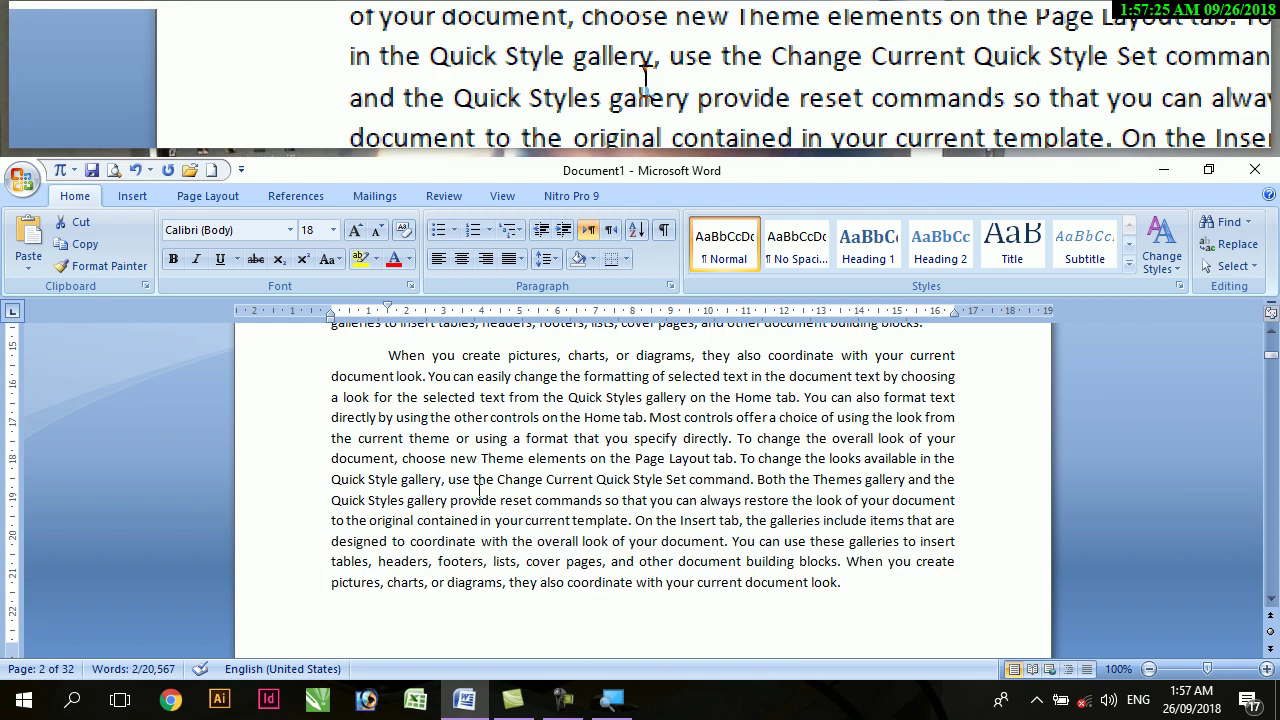
{"action": "scroll", "coordinate": [479, 490], "scroll_direction": "down", "scroll_amount": 10}
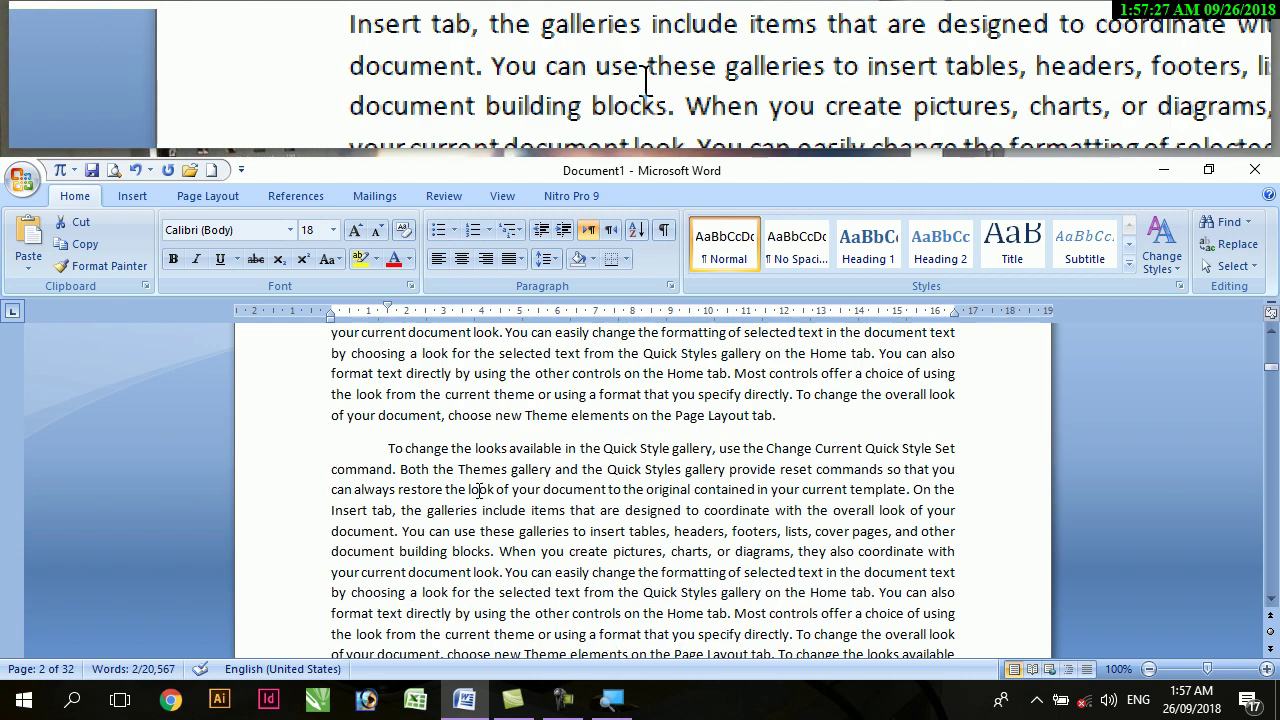
{"action": "scroll", "coordinate": [479, 490], "scroll_direction": "down", "scroll_amount": 10}
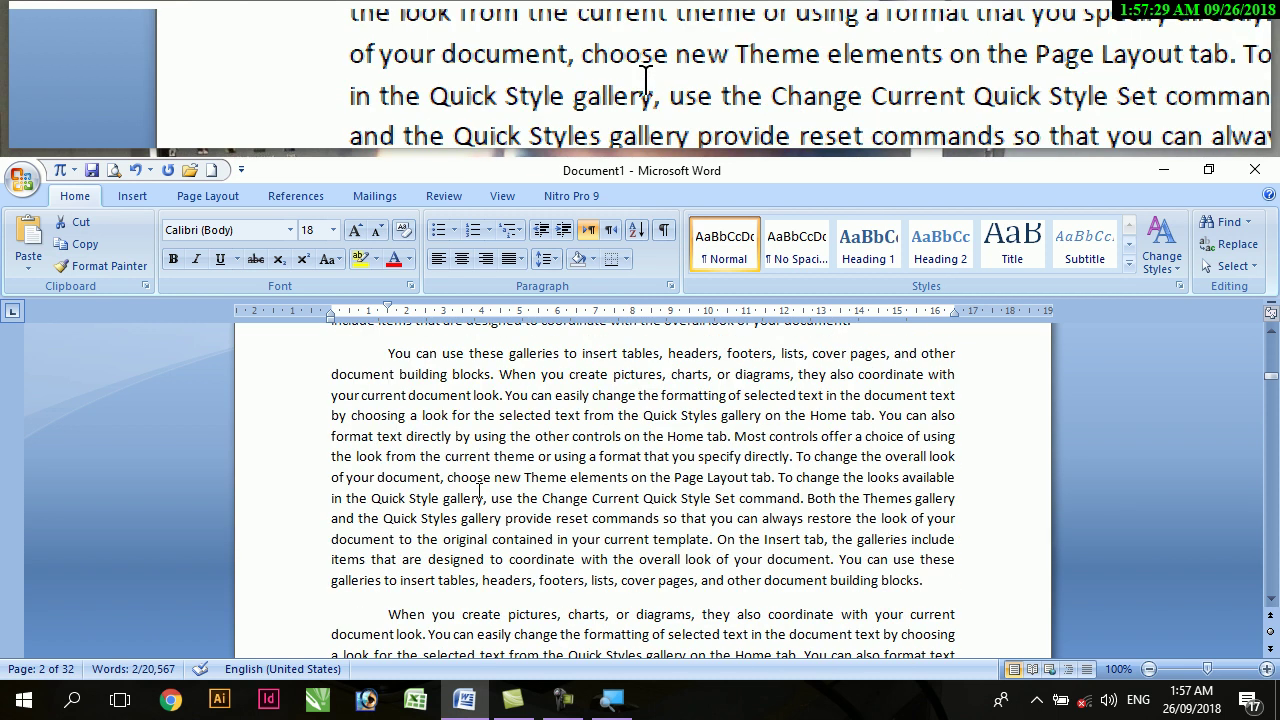
{"action": "left_click", "coordinate": [322, 521]}
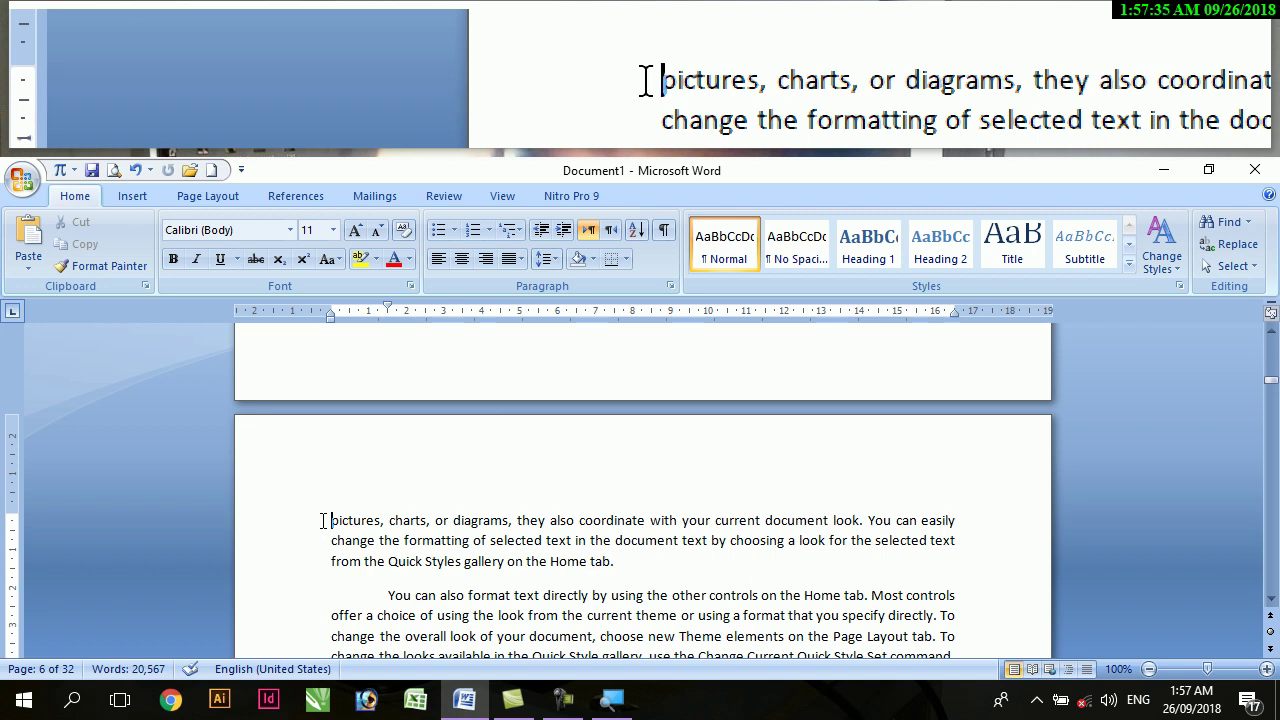
{"action": "key", "text": "Tab"}
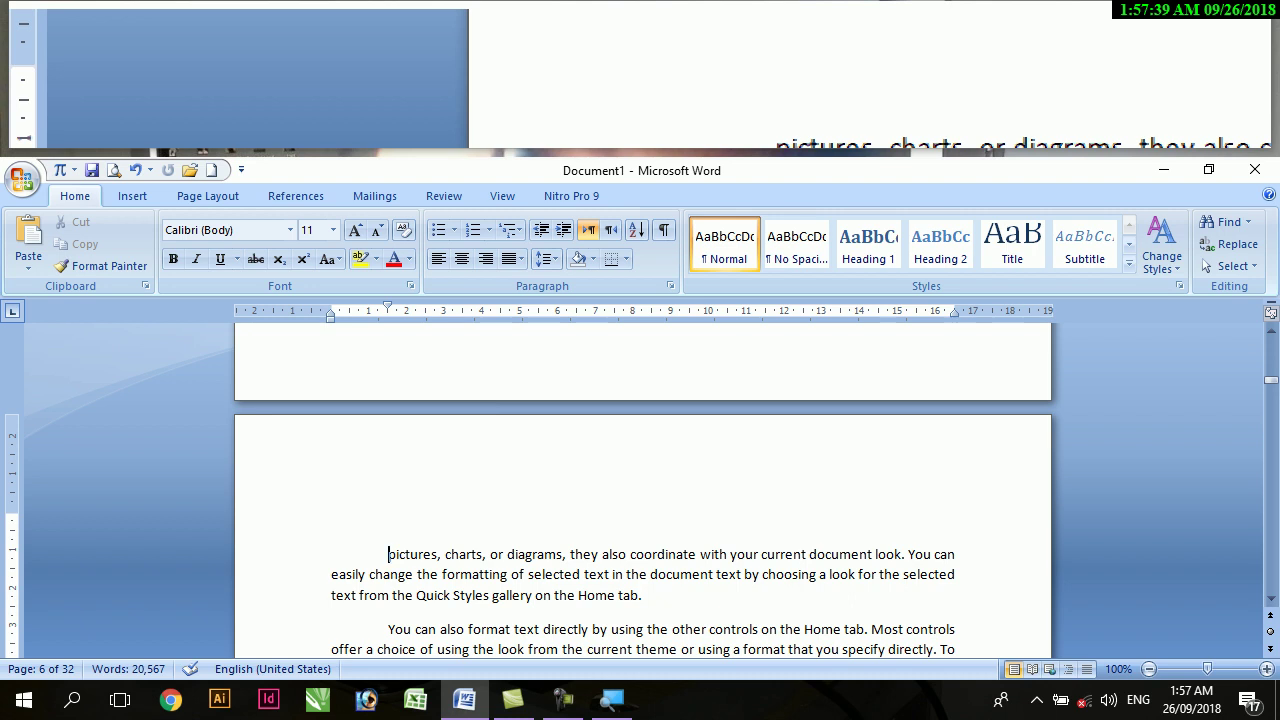
{"action": "left_click", "coordinate": [323, 528]}
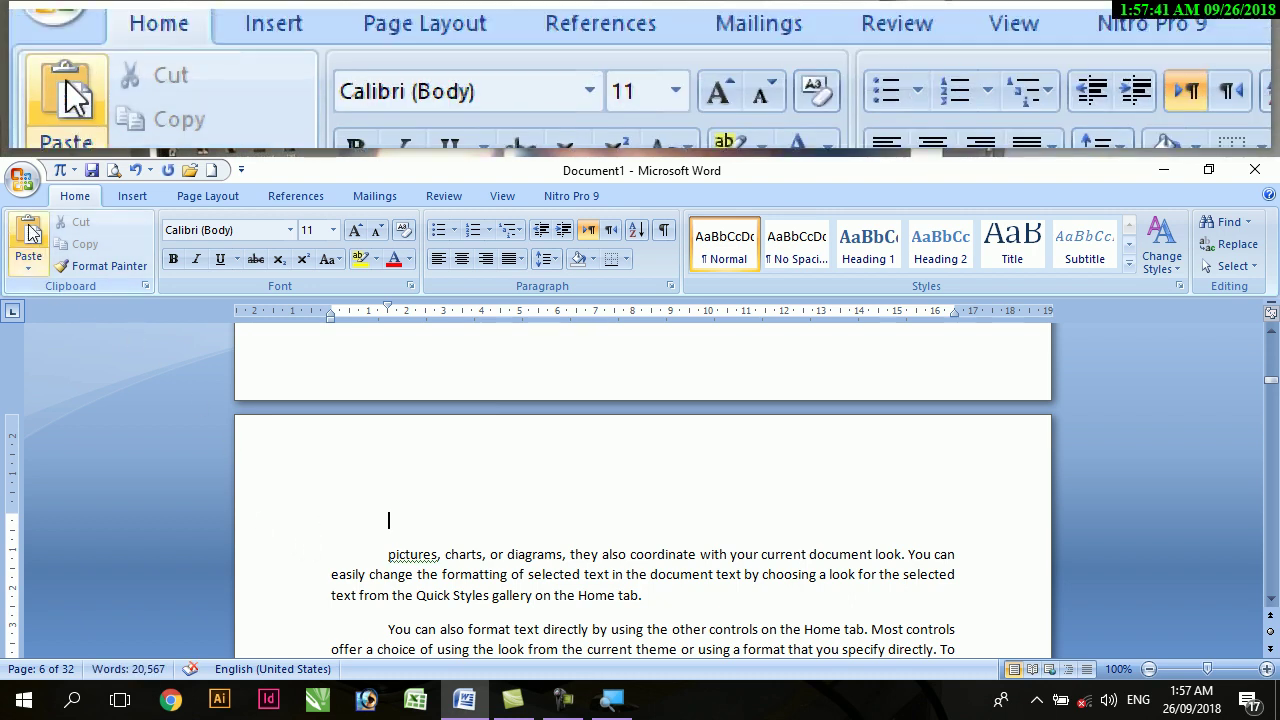
{"action": "left_click", "coordinate": [28, 232]}
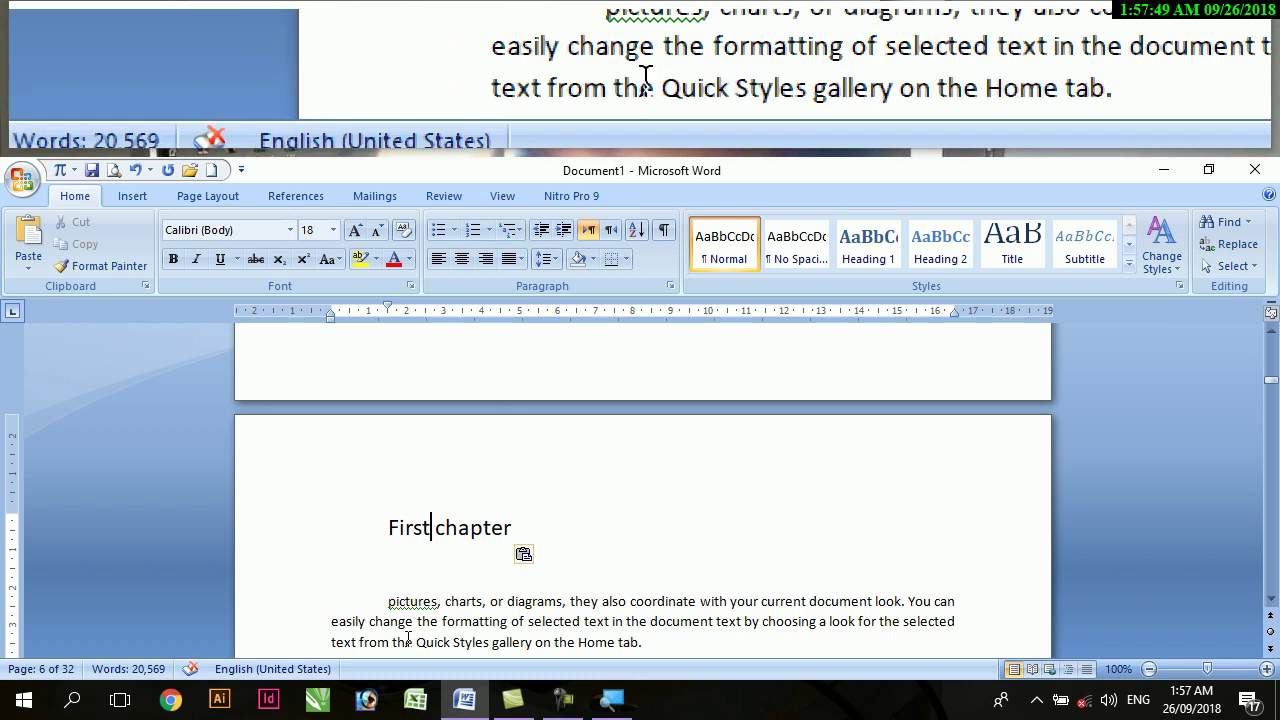
- Reword the pasted heading on page 6 to "Second chapter"
{"action": "key", "text": "BackSpace"}
{"action": "key", "text": "BackSpace"}
{"action": "key", "text": "BackSpace"}
{"action": "key", "text": "BackSpace"}
{"action": "key", "text": "BackSpace"}
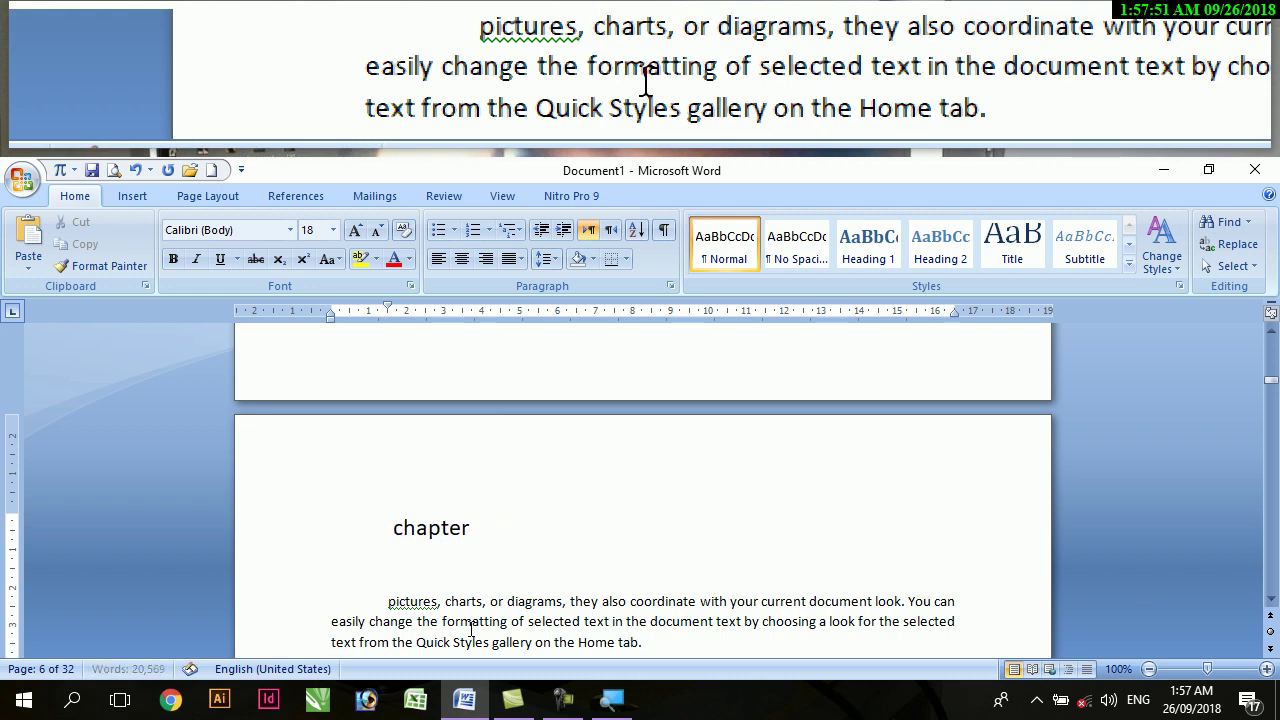
{"action": "type", "text": "Second"}
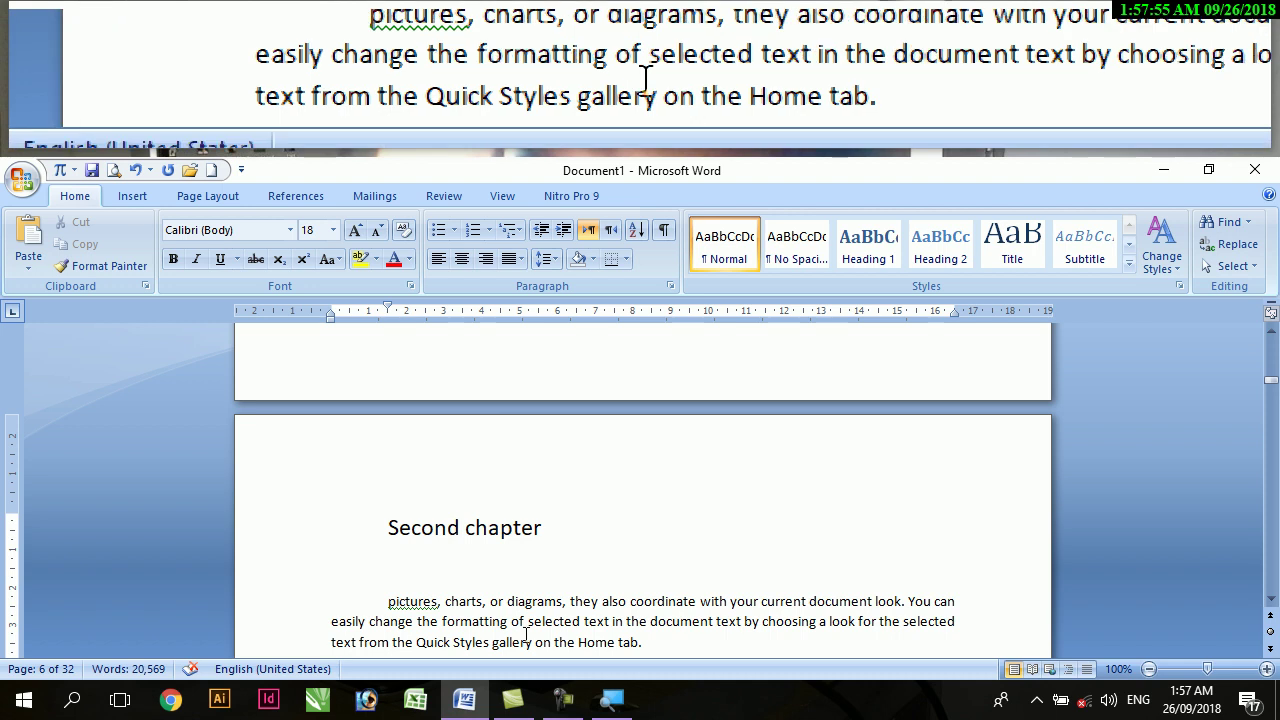
- Insert a new paragraph at the start of page 10 and paste the copied "First chapter" heading into it
{"action": "scroll", "coordinate": [506, 625], "scroll_direction": "down", "scroll_amount": 10}
{"action": "scroll", "coordinate": [506, 625], "scroll_direction": "down", "scroll_amount": 10}
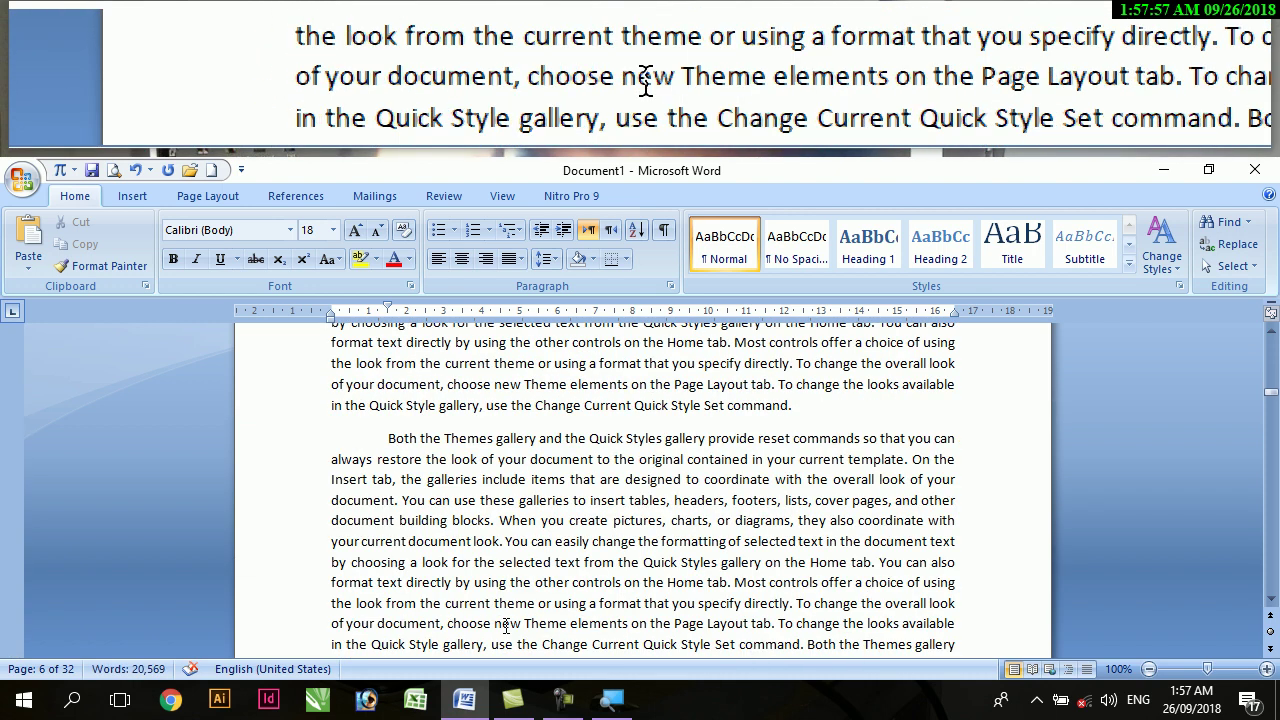
{"action": "scroll", "coordinate": [499, 638], "scroll_direction": "down", "scroll_amount": 10}
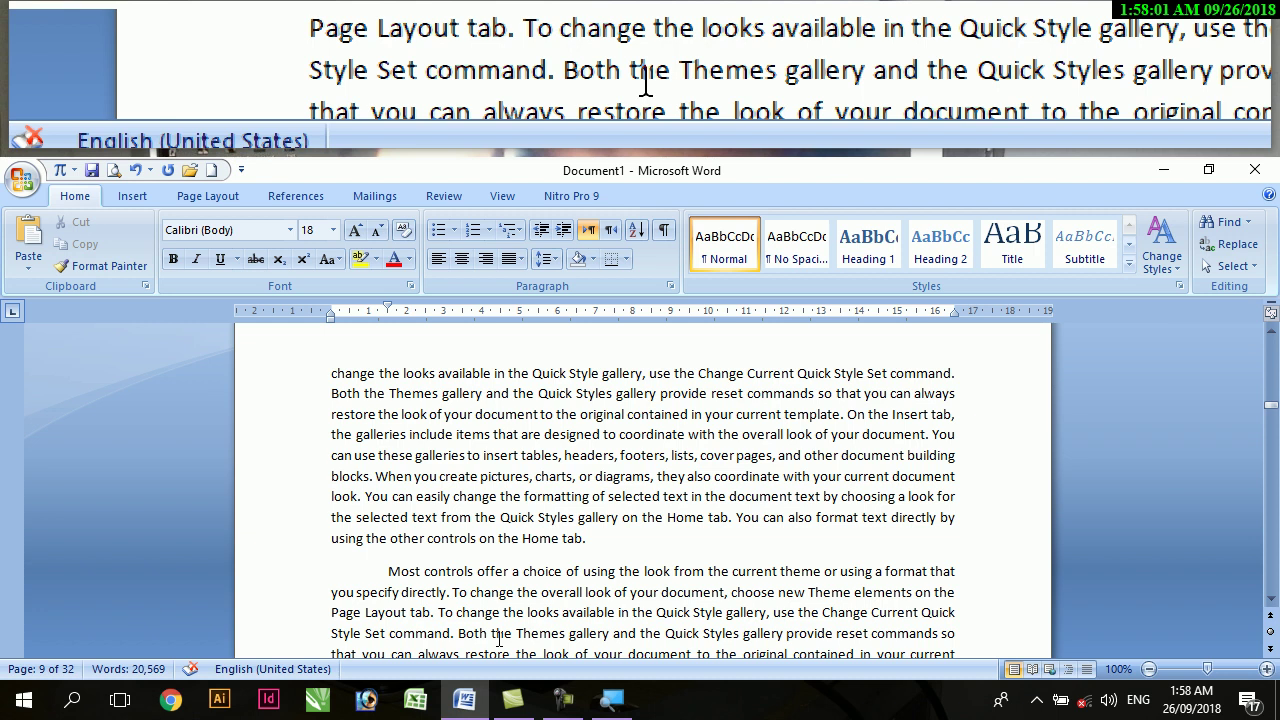
{"action": "scroll", "coordinate": [499, 638], "scroll_direction": "down", "scroll_amount": 10}
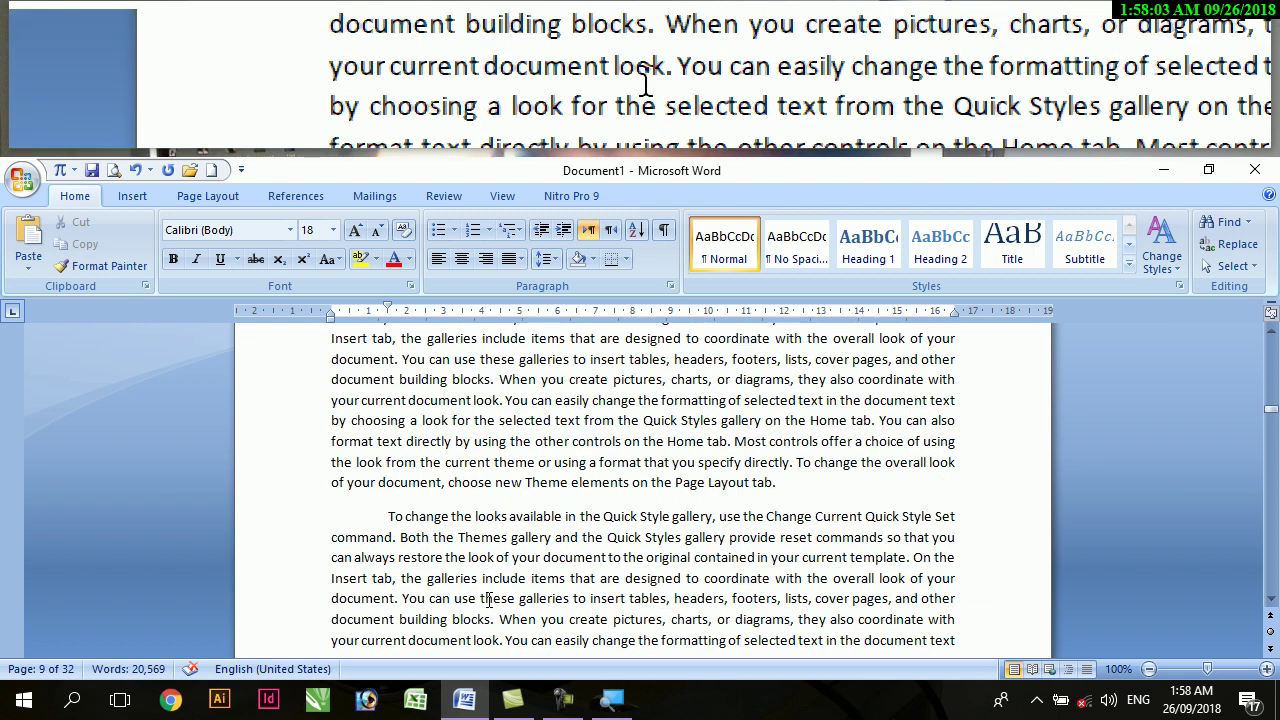
{"action": "left_click", "coordinate": [323, 435]}
{"action": "key", "text": "Tab"}
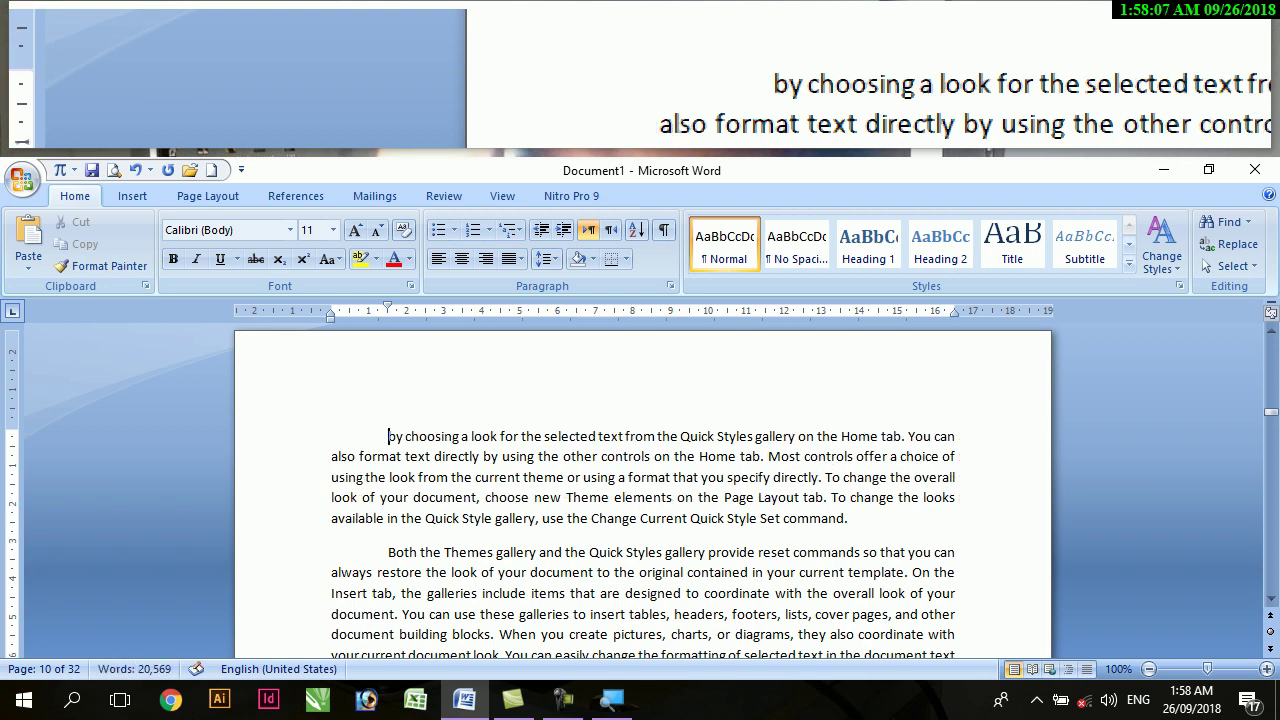
{"action": "key", "text": "Return"}
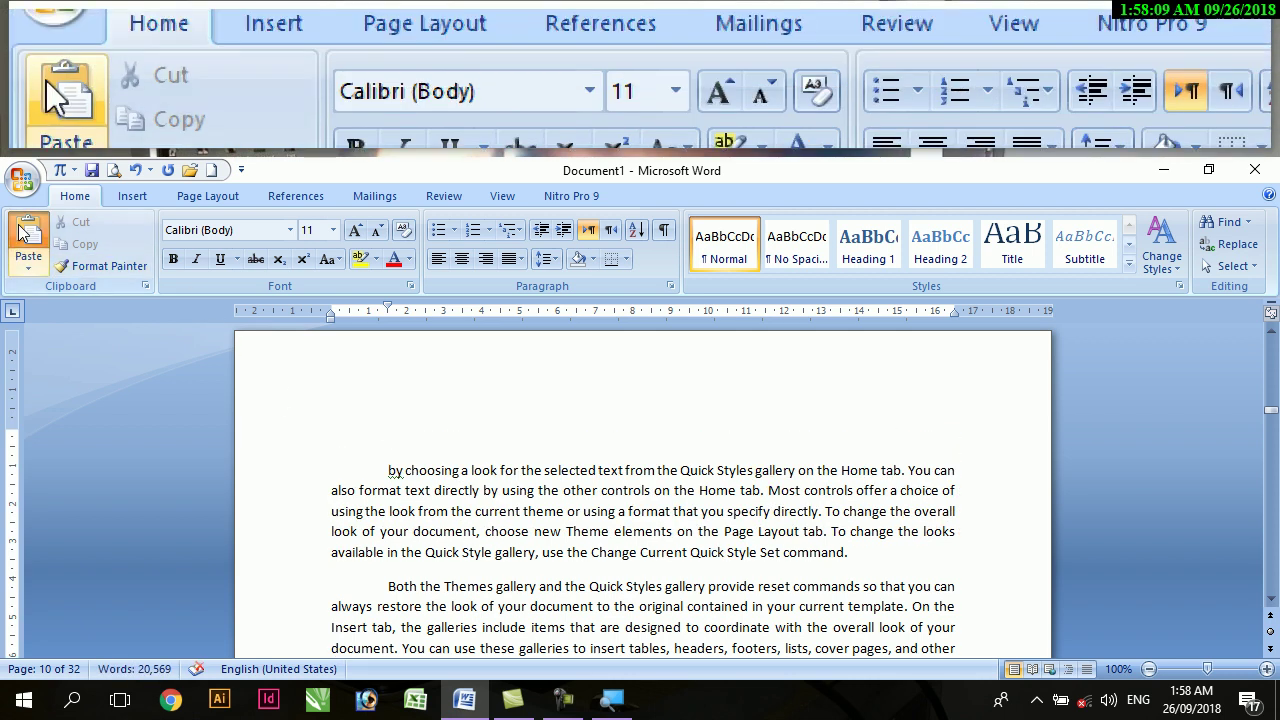
{"action": "left_click", "coordinate": [28, 240]}
- Reword the pasted heading on page 10 to "Third chapter"
{"action": "left_click", "coordinate": [423, 443]}
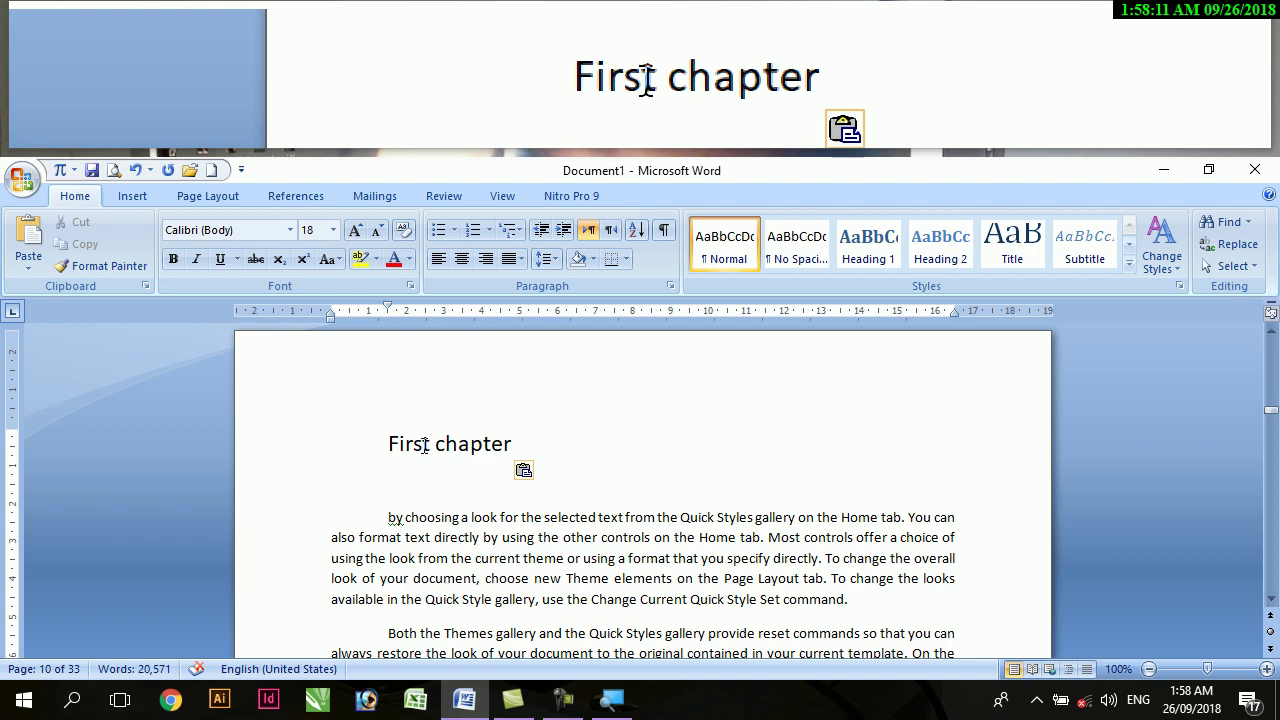
{"action": "key", "text": "BackSpace"}
{"action": "key", "text": "BackSpace"}
{"action": "key", "text": "BackSpace"}
{"action": "key", "text": "BackSpace"}
{"action": "key", "text": "BackSpace"}
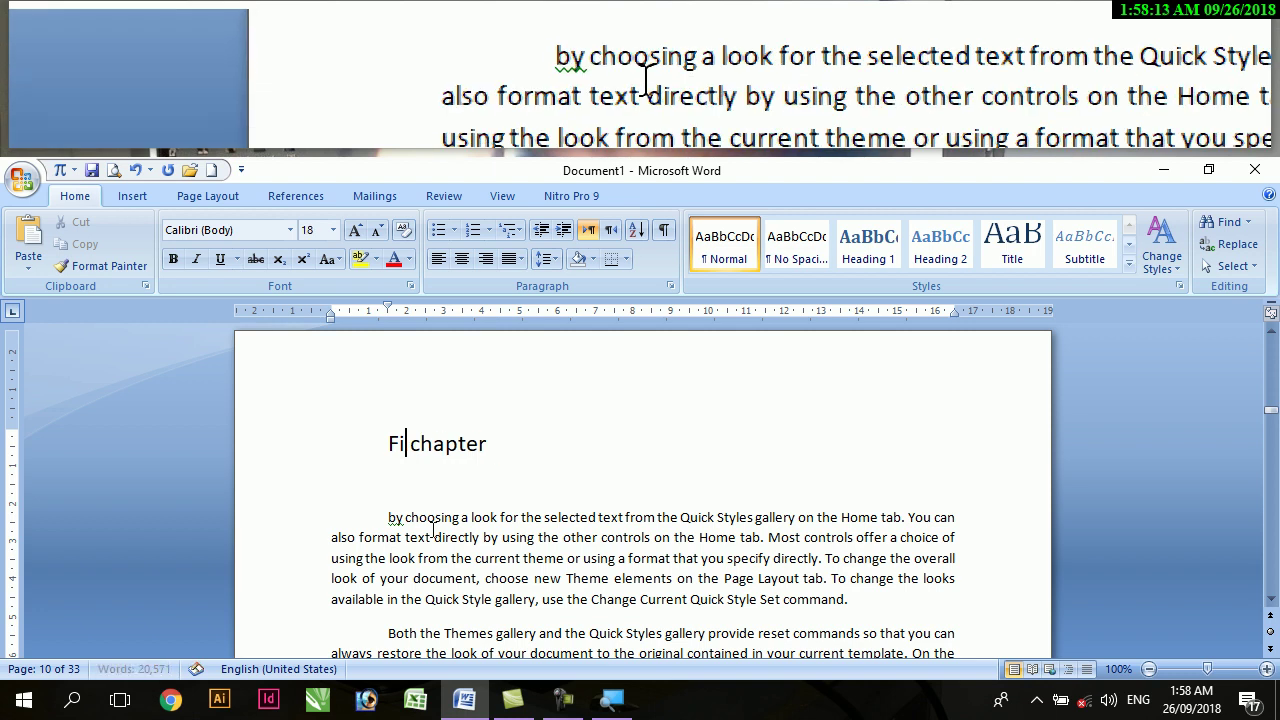
{"action": "type", "text": "Third"}
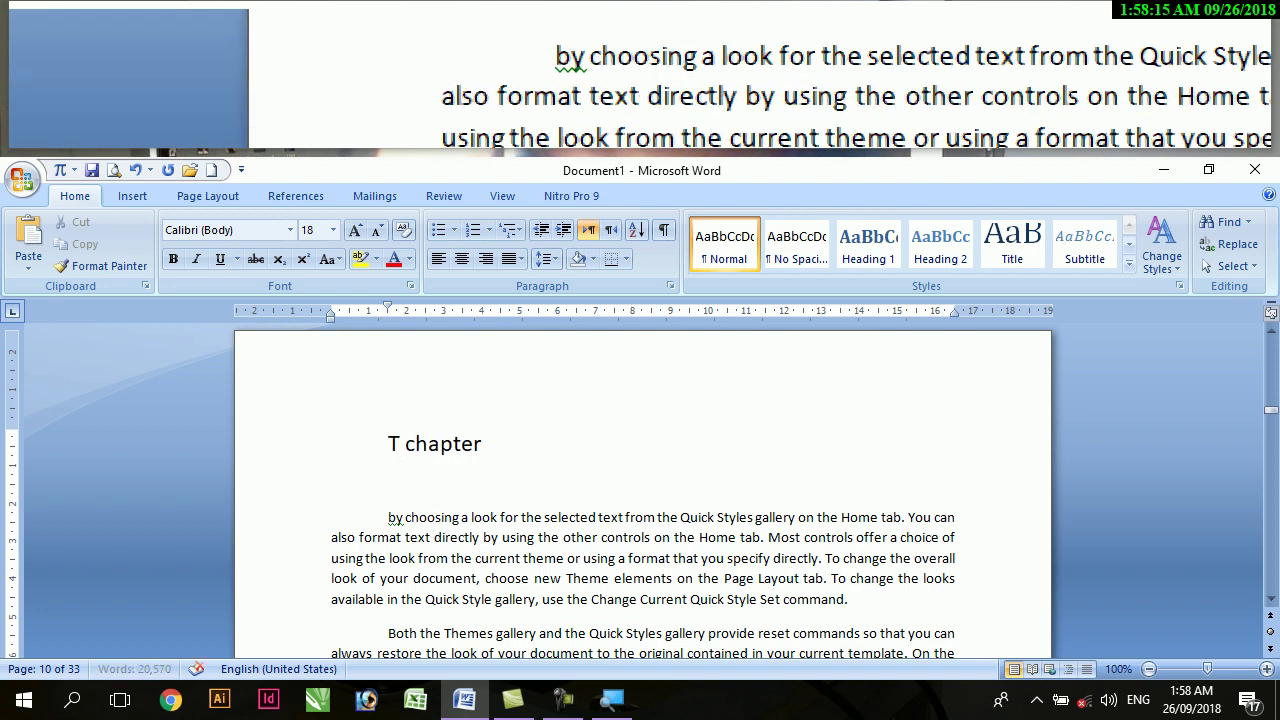
- Insert a new paragraph at the start of page 14 and paste the copied "First chapter" heading into it
{"action": "scroll", "coordinate": [382, 548], "scroll_direction": "down", "scroll_amount": 15}
{"action": "scroll", "coordinate": [382, 548], "scroll_direction": "down", "scroll_amount": 6}
{"action": "scroll", "coordinate": [382, 548], "scroll_direction": "down", "scroll_amount": 10}
{"action": "scroll", "coordinate": [382, 550], "scroll_direction": "down", "scroll_amount": 2}
{"action": "left_click", "coordinate": [332, 448]}
{"action": "key", "text": "Return"}
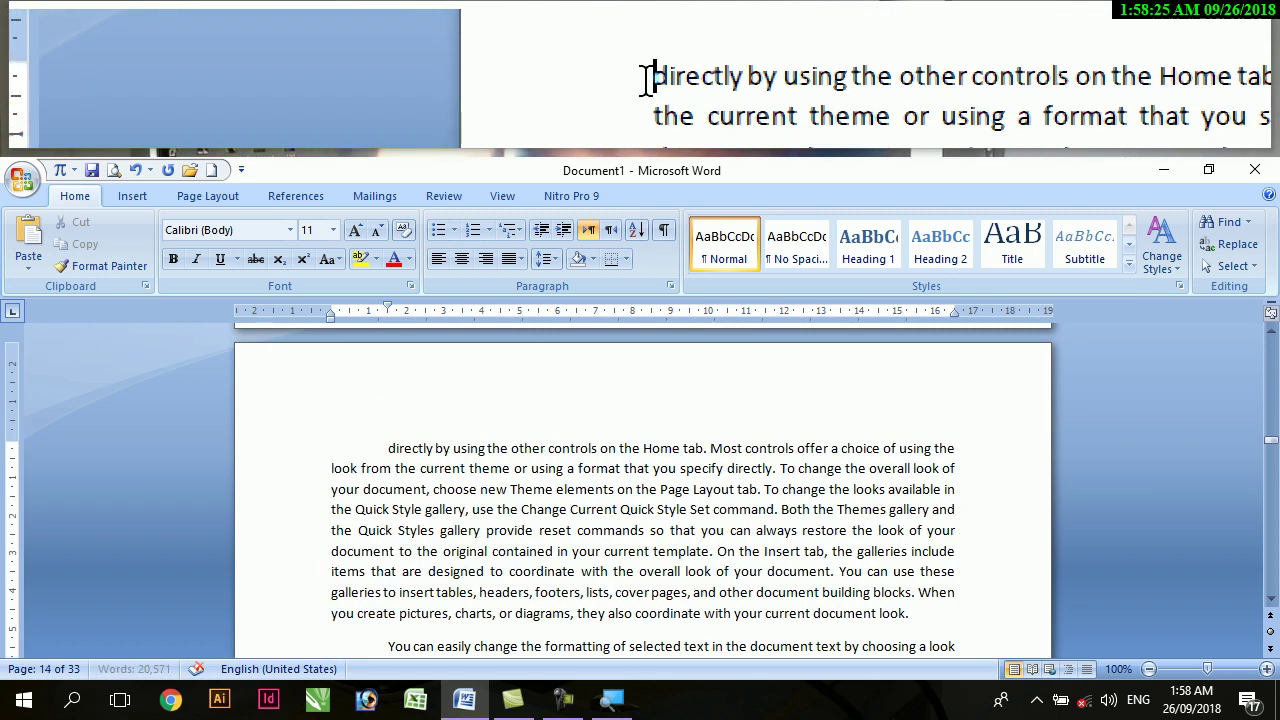
{"action": "left_click", "coordinate": [28, 245]}
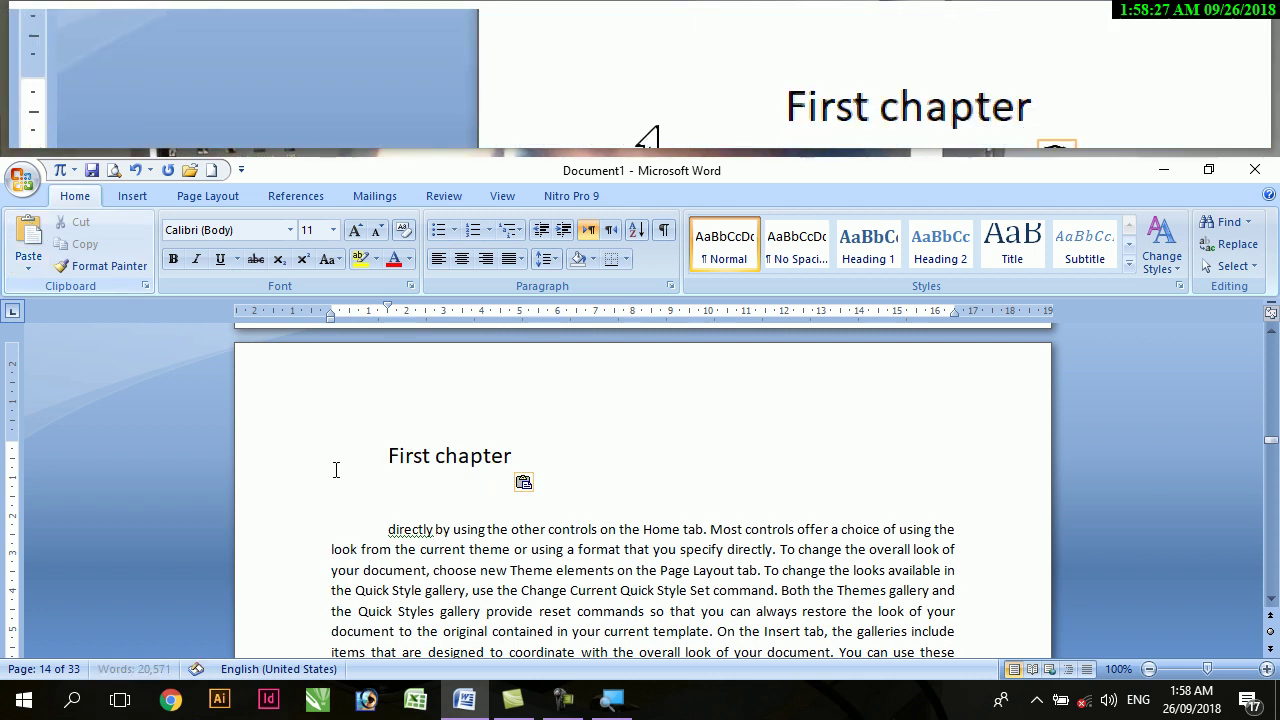
- Reword the pasted heading on page 14 to "Forth chapter"
{"action": "left_click", "coordinate": [433, 457]}
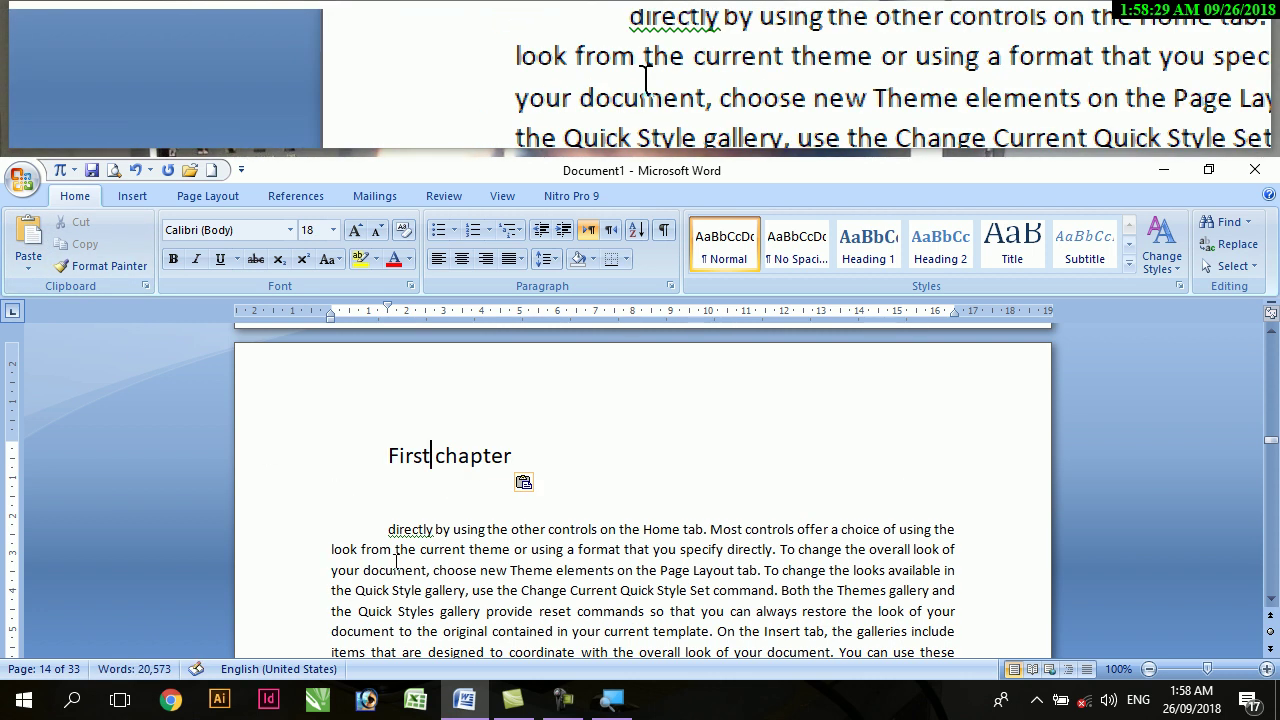
{"action": "key", "text": "BackSpace"}
{"action": "key", "text": "BackSpace"}
{"action": "key", "text": "BackSpace"}
{"action": "key", "text": "BackSpace"}
{"action": "type", "text": "orth"}
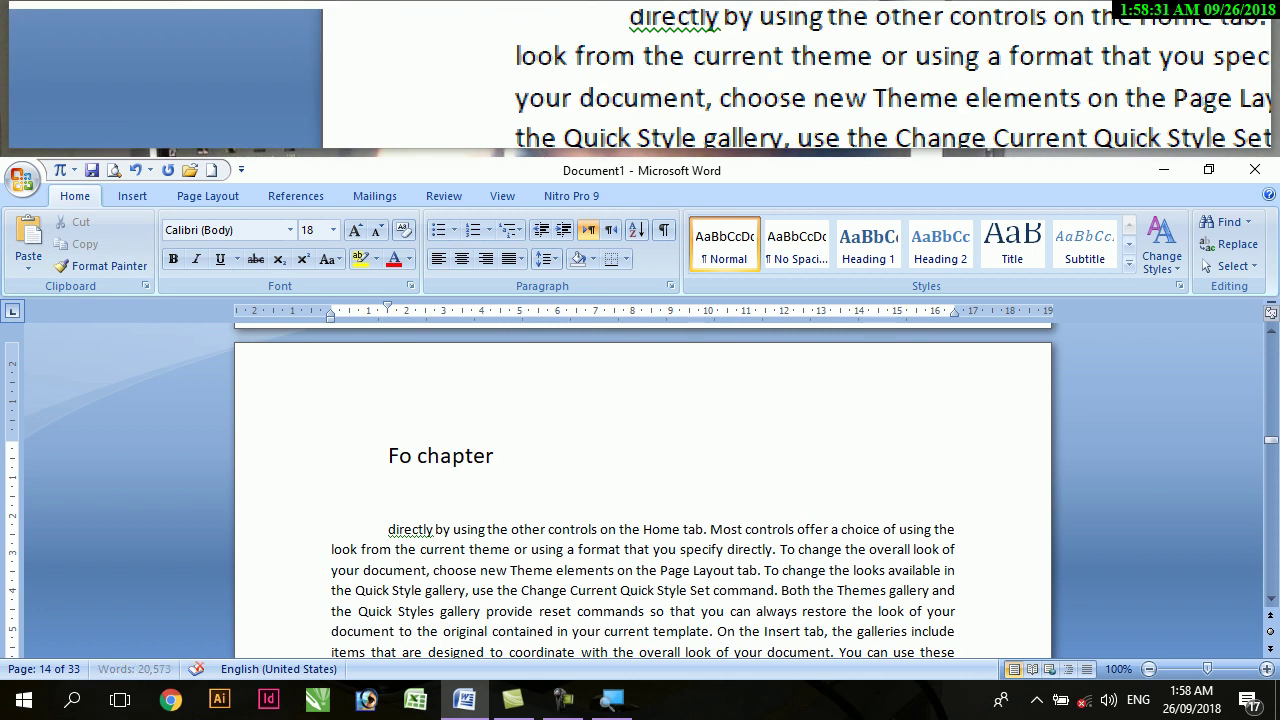
- Insert a new paragraph at the start of page 18 and paste the copied "First chapter" heading into it
{"action": "scroll", "coordinate": [540, 530], "scroll_direction": "down", "scroll_amount": 10}
{"action": "scroll", "coordinate": [540, 538], "scroll_direction": "down", "scroll_amount": 10}
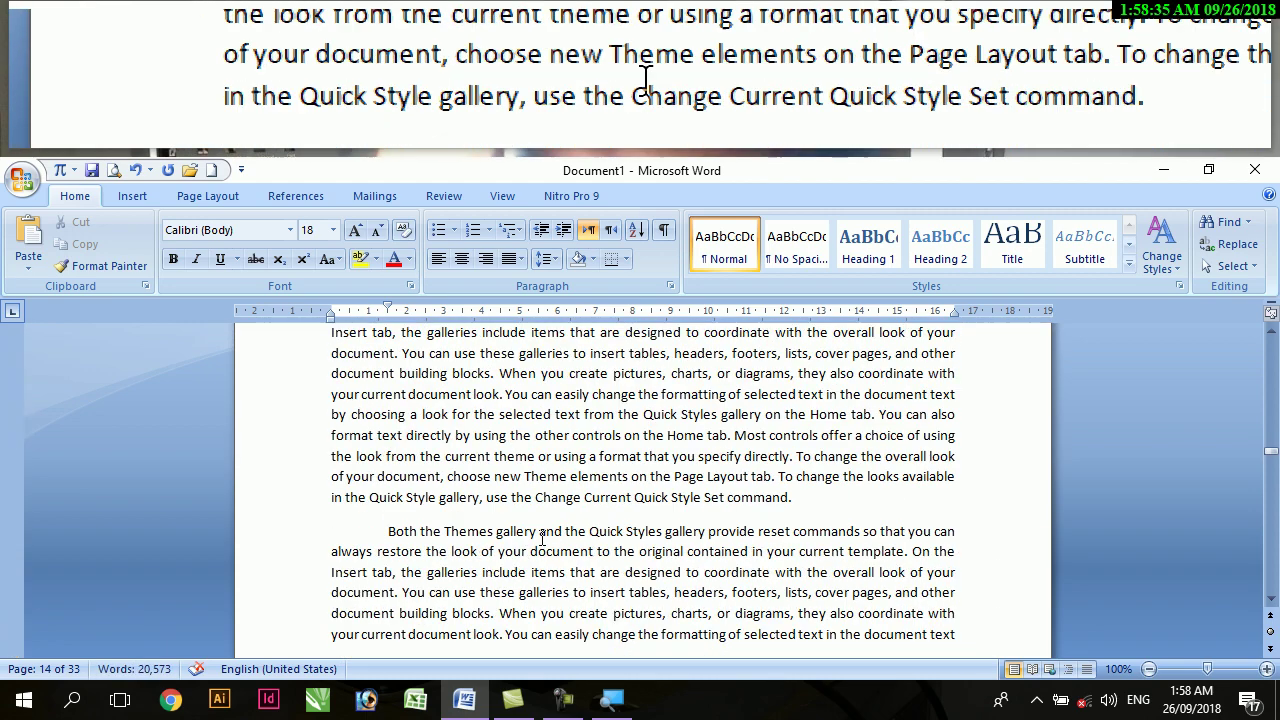
{"action": "scroll", "coordinate": [537, 540], "scroll_direction": "down", "scroll_amount": 10}
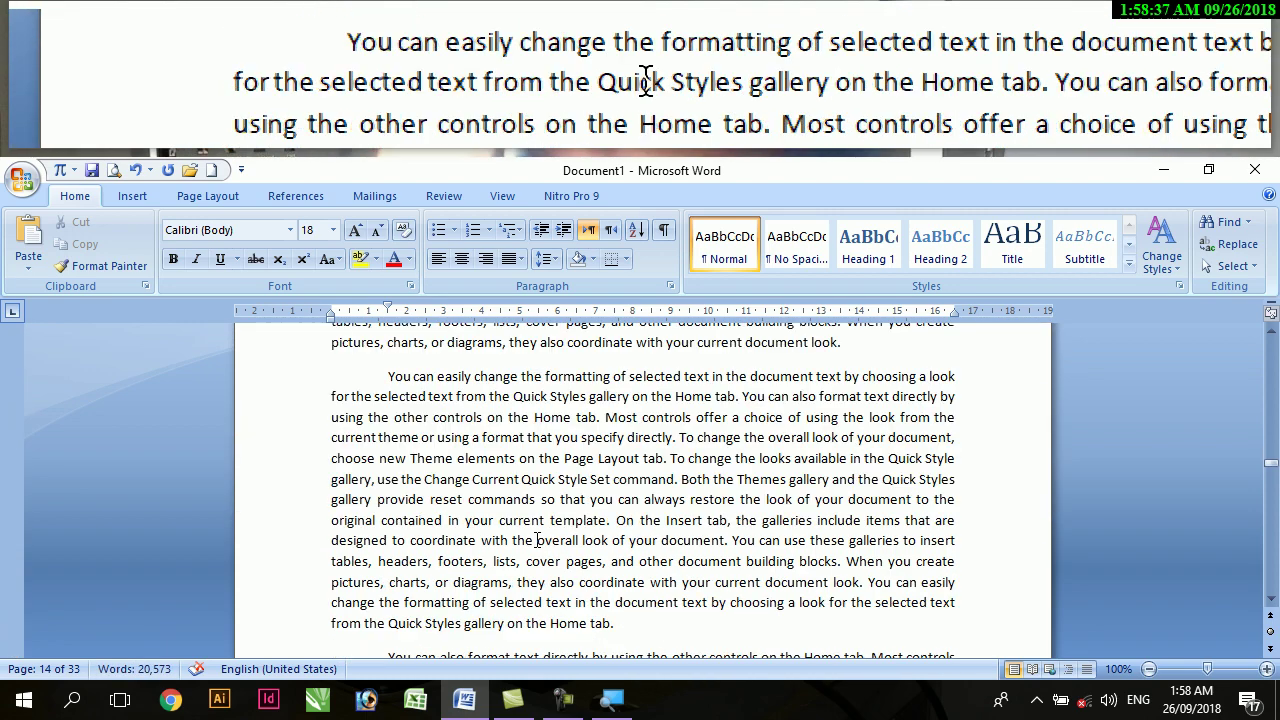
{"action": "left_click", "coordinate": [387, 557]}
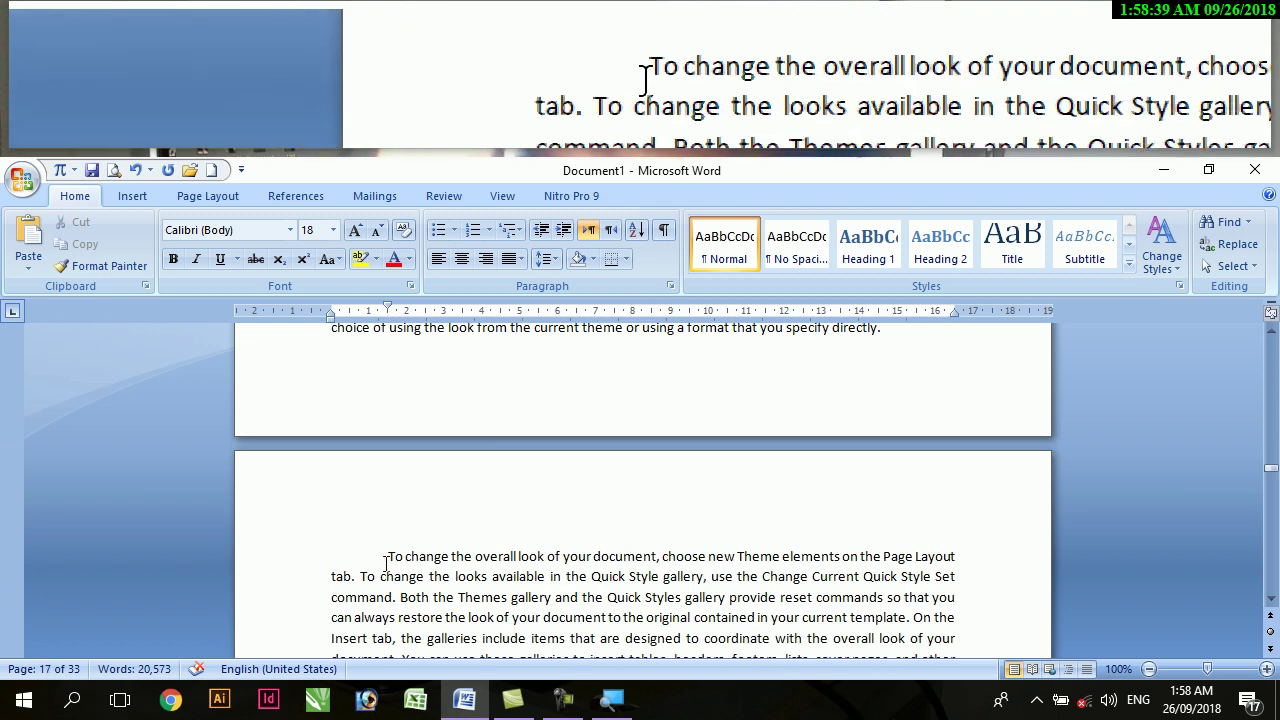
{"action": "key", "text": "Return"}
{"action": "key", "text": "Up"}
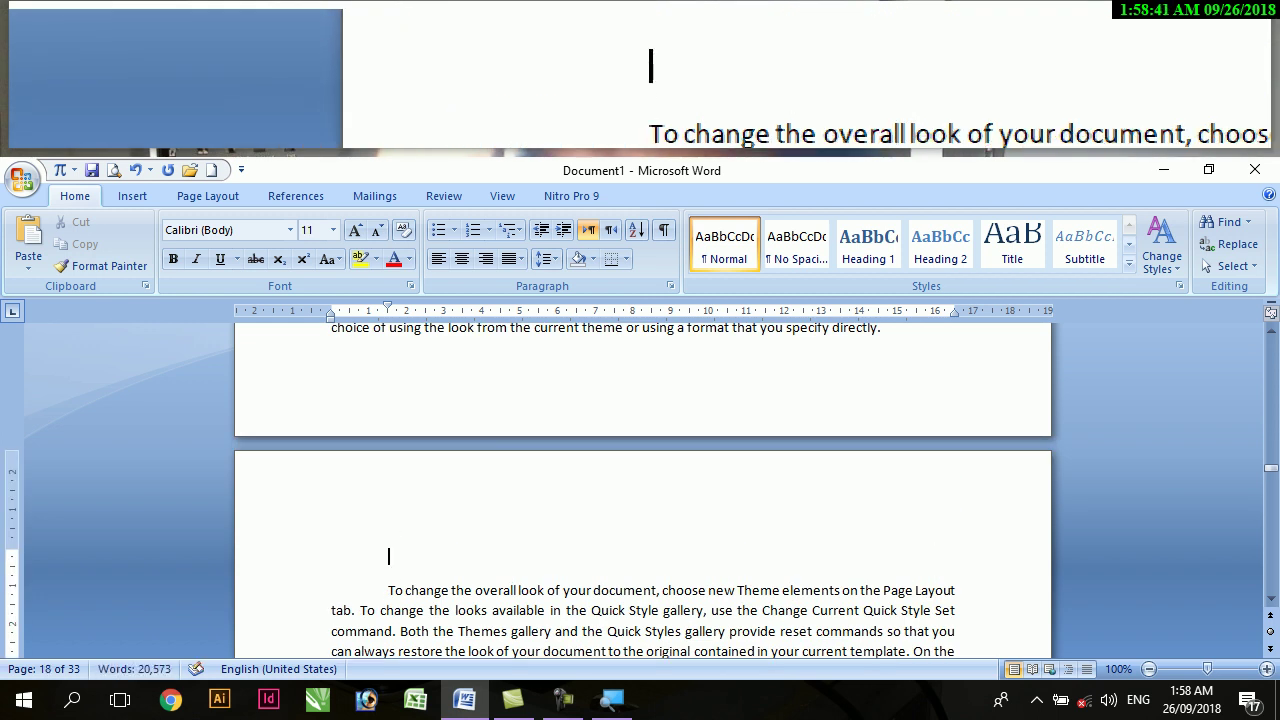
{"action": "type", "text": "First chapter"}
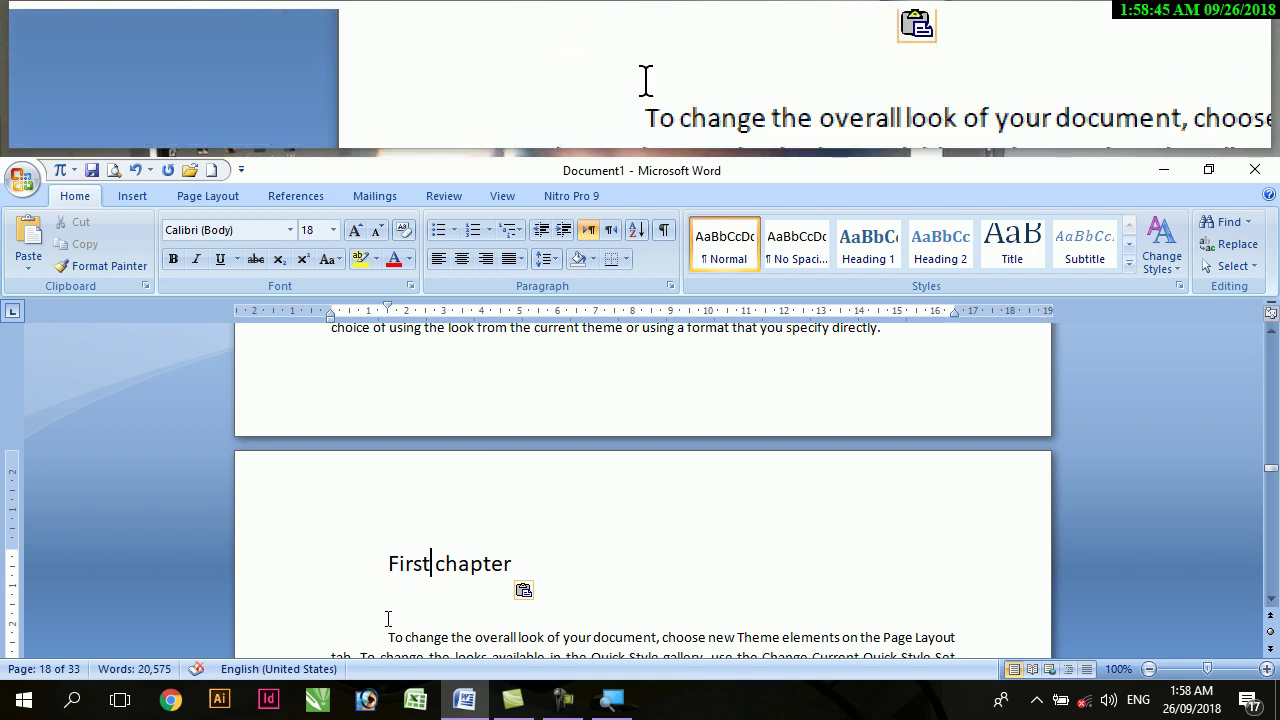
- Reword the pasted heading on page 18 to "Fifth chapter"
{"action": "key", "text": "BackSpace"}
{"action": "key", "text": "BackSpace"}
{"action": "key", "text": "BackSpace"}
{"action": "key", "text": "BackSpace"}
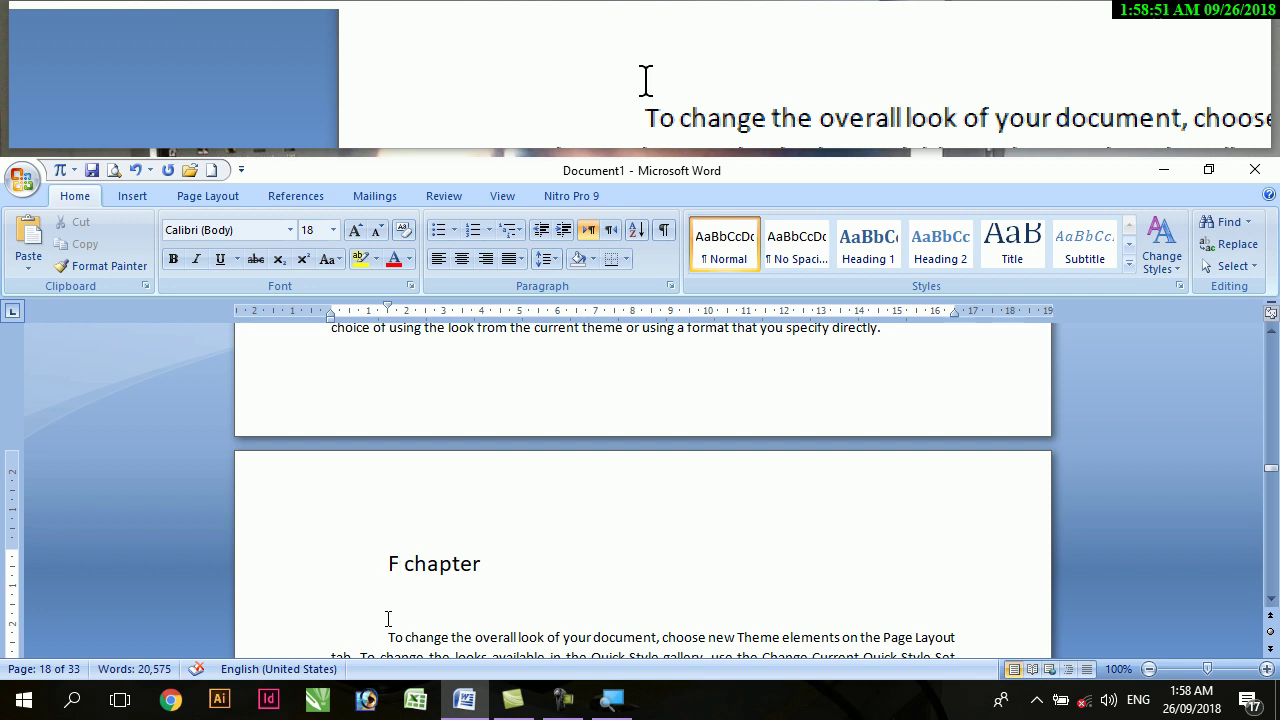
{"action": "type", "text": "orth"}
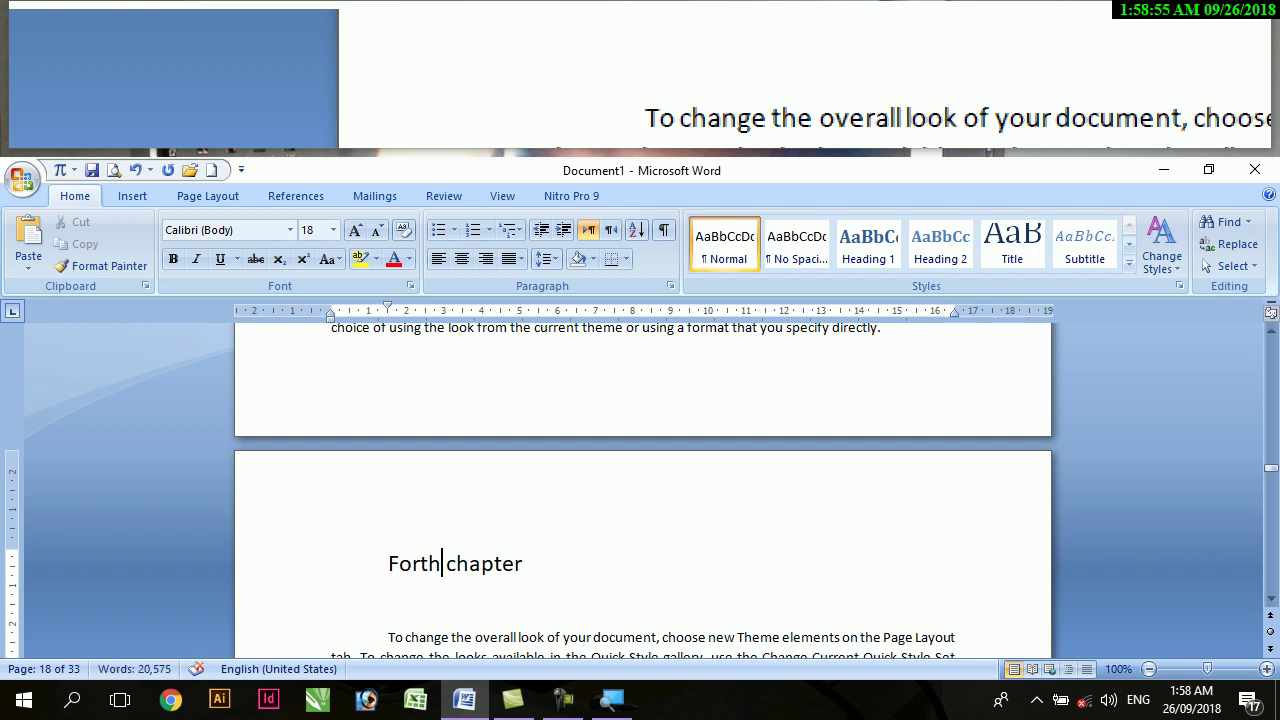
{"action": "key", "text": "BackSpace"}
{"action": "key", "text": "BackSpace"}
{"action": "key", "text": "BackSpace"}
{"action": "key", "text": "BackSpace"}
{"action": "key", "text": "BackSpace"}
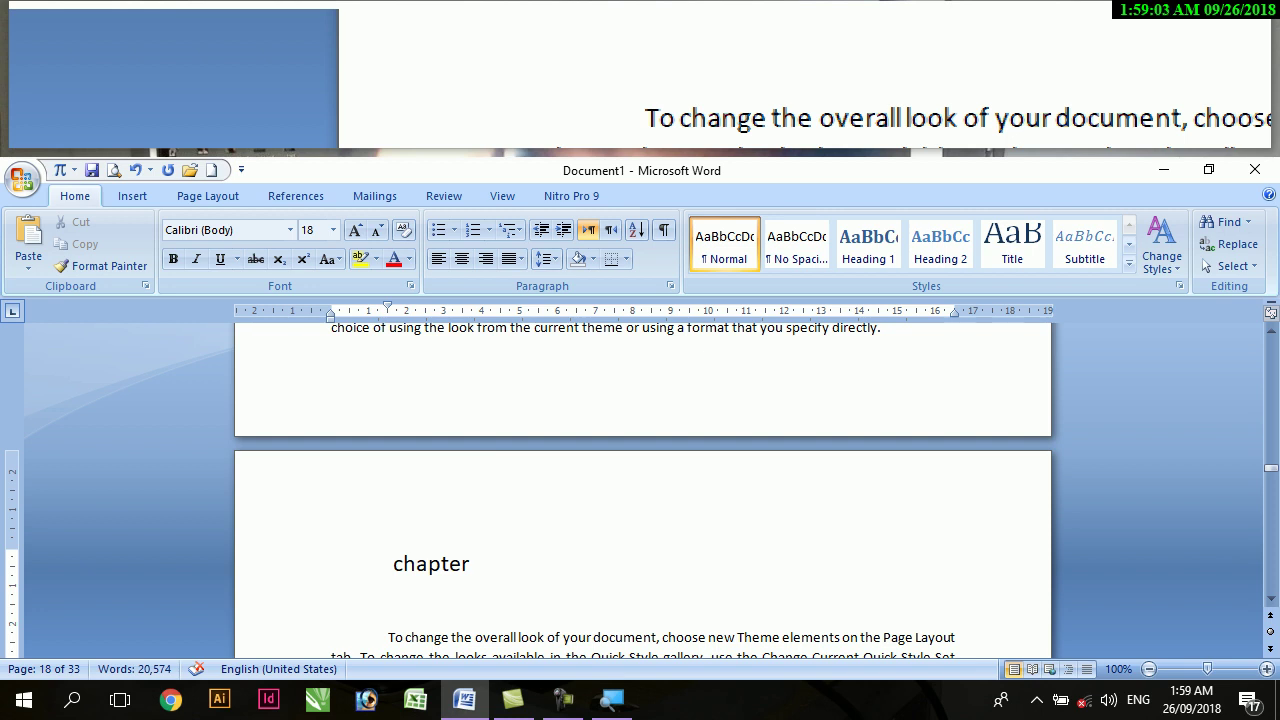
{"action": "type", "text": "Fifth"}
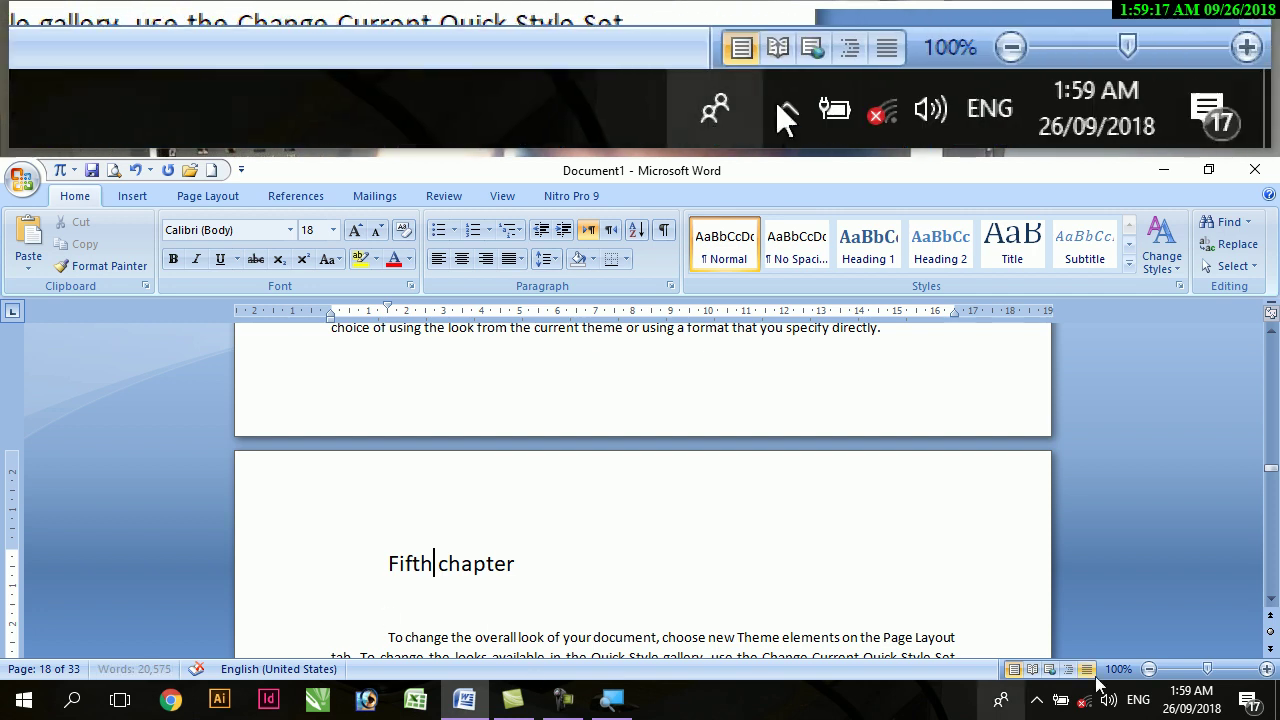
- Add a bookmark named Fisrt_chapter to the "First chapter" heading on page 2
{"action": "left_click_drag", "start_coordinate": [1271, 467], "coordinate": [1271, 345]}
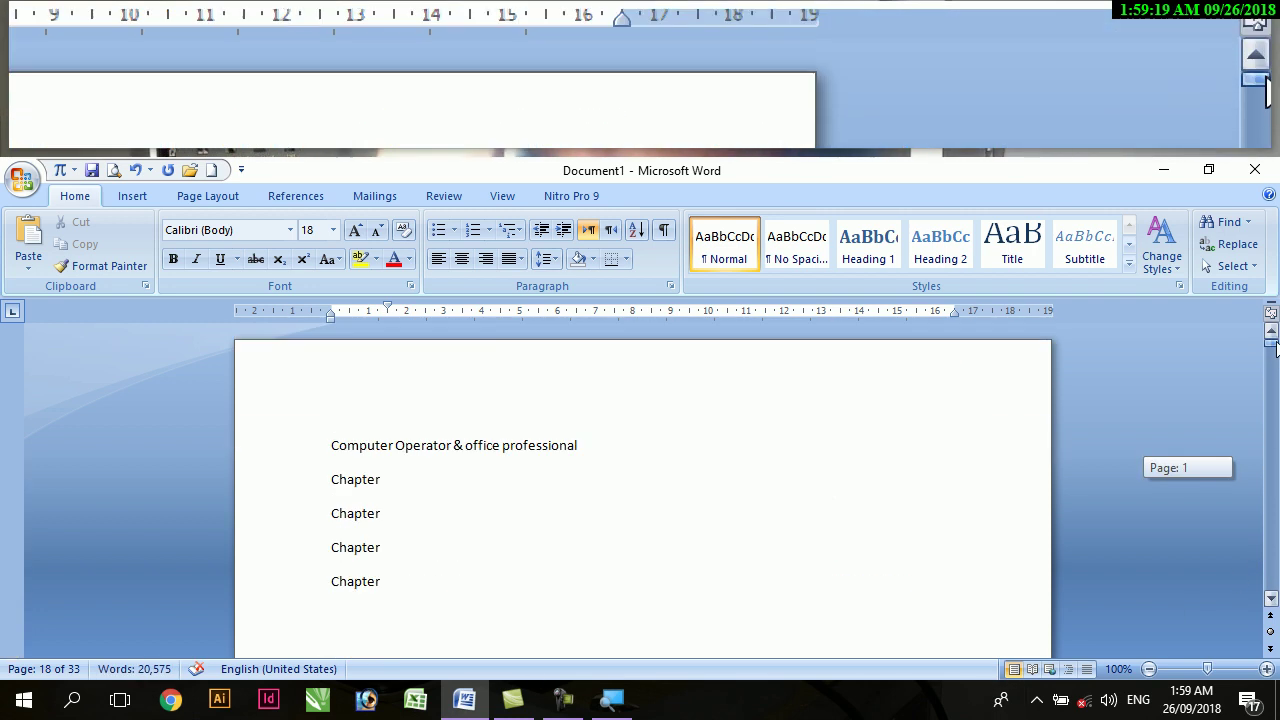
{"action": "scroll", "coordinate": [677, 603], "scroll_direction": "down", "scroll_amount": 6}
{"action": "scroll", "coordinate": [667, 583], "scroll_direction": "down", "scroll_amount": 3}
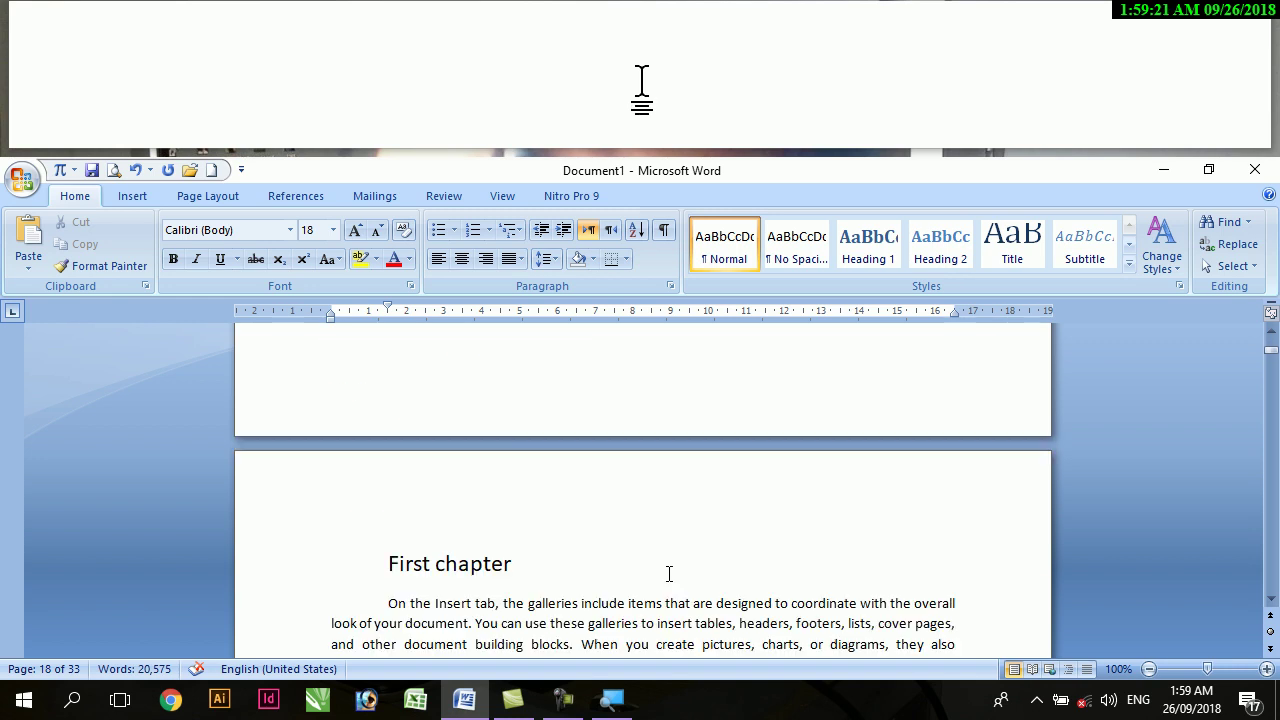
{"action": "left_click", "coordinate": [528, 573]}
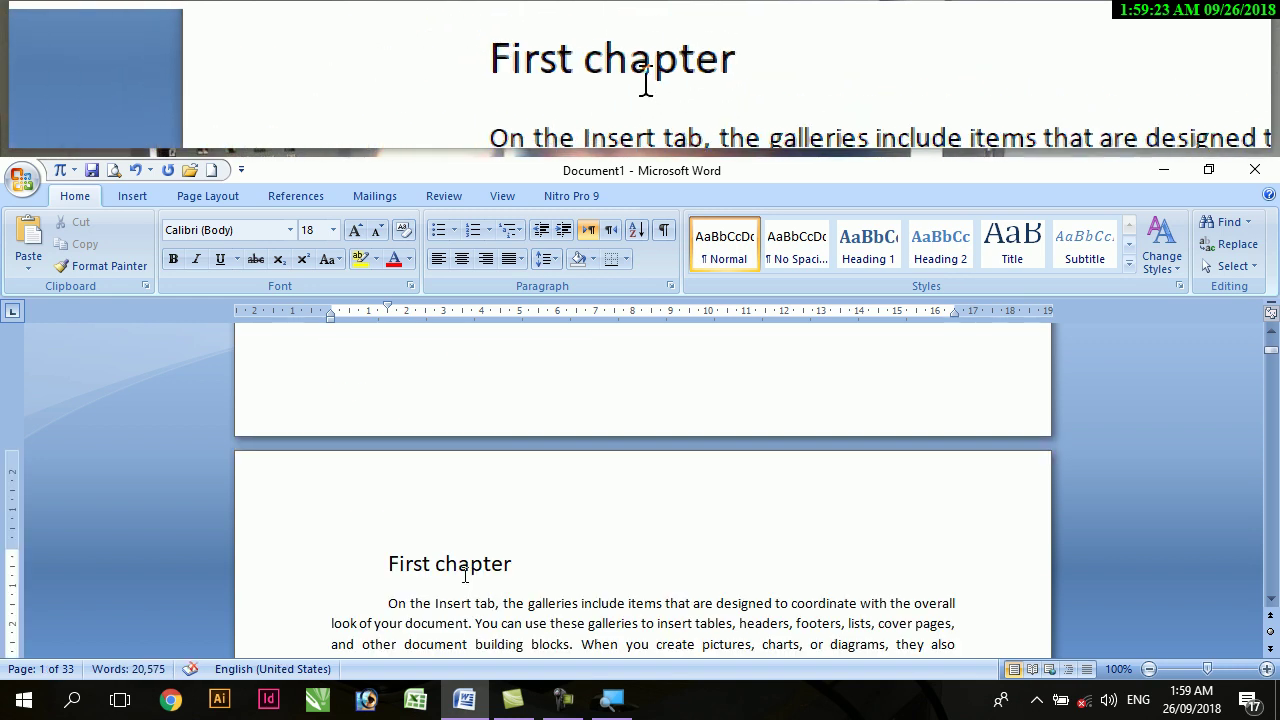
{"action": "key", "text": "shift+Left"}
{"action": "key", "text": "shift+Left"}
{"action": "key", "text": "shift+Left"}
{"action": "key", "text": "shift+Left"}
{"action": "key", "text": "shift+Left"}
{"action": "key", "text": "shift+Left"}
{"action": "key", "text": "shift+Left"}
{"action": "key", "text": "shift+Left"}
{"action": "key", "text": "shift+Left"}
{"action": "key", "text": "shift+Left"}
{"action": "key", "text": "shift+Left"}
{"action": "key", "text": "shift+Left"}
{"action": "key", "text": "shift+Left"}
{"action": "key", "text": "shift+Left"}
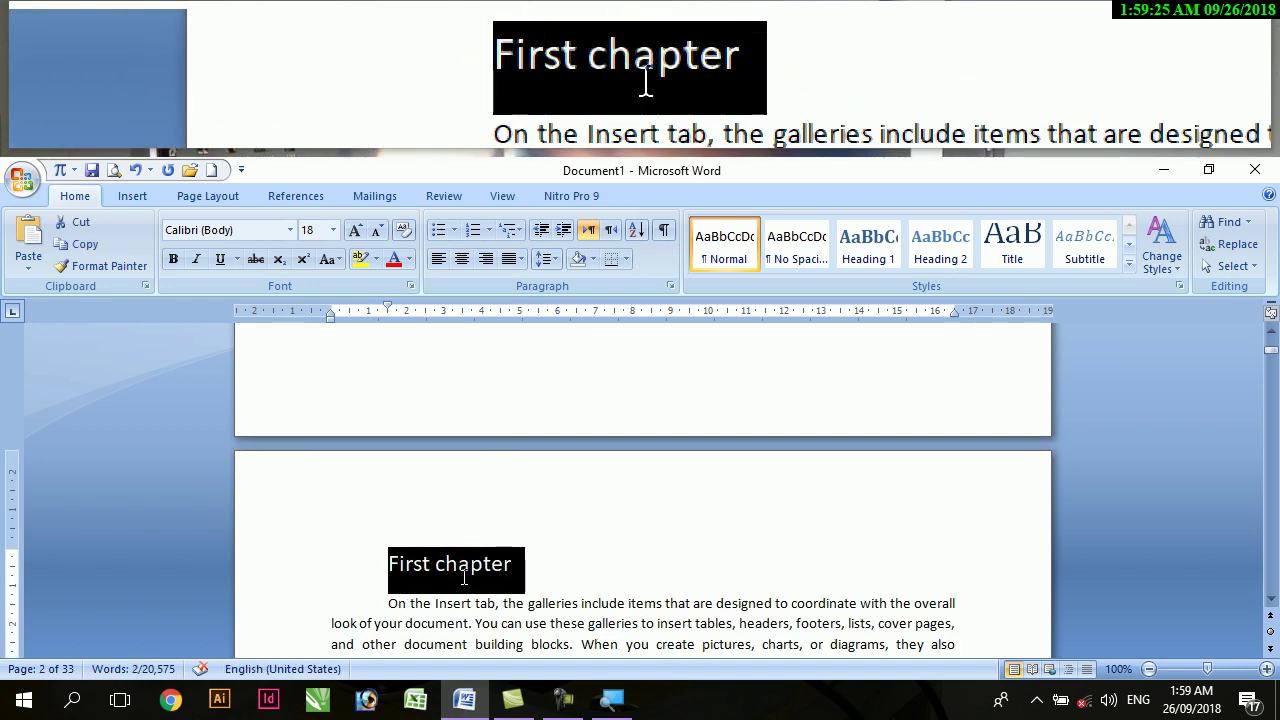
{"action": "left_click", "coordinate": [148, 200]}
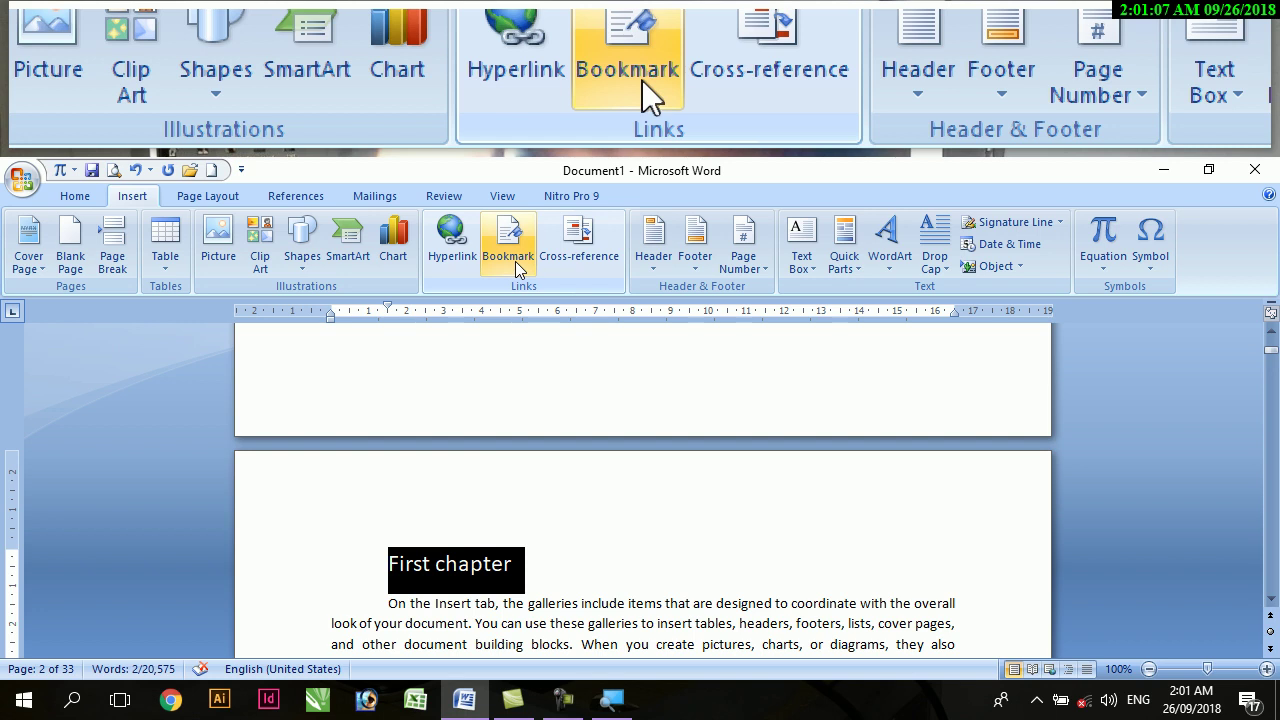
{"action": "left_click", "coordinate": [515, 261]}
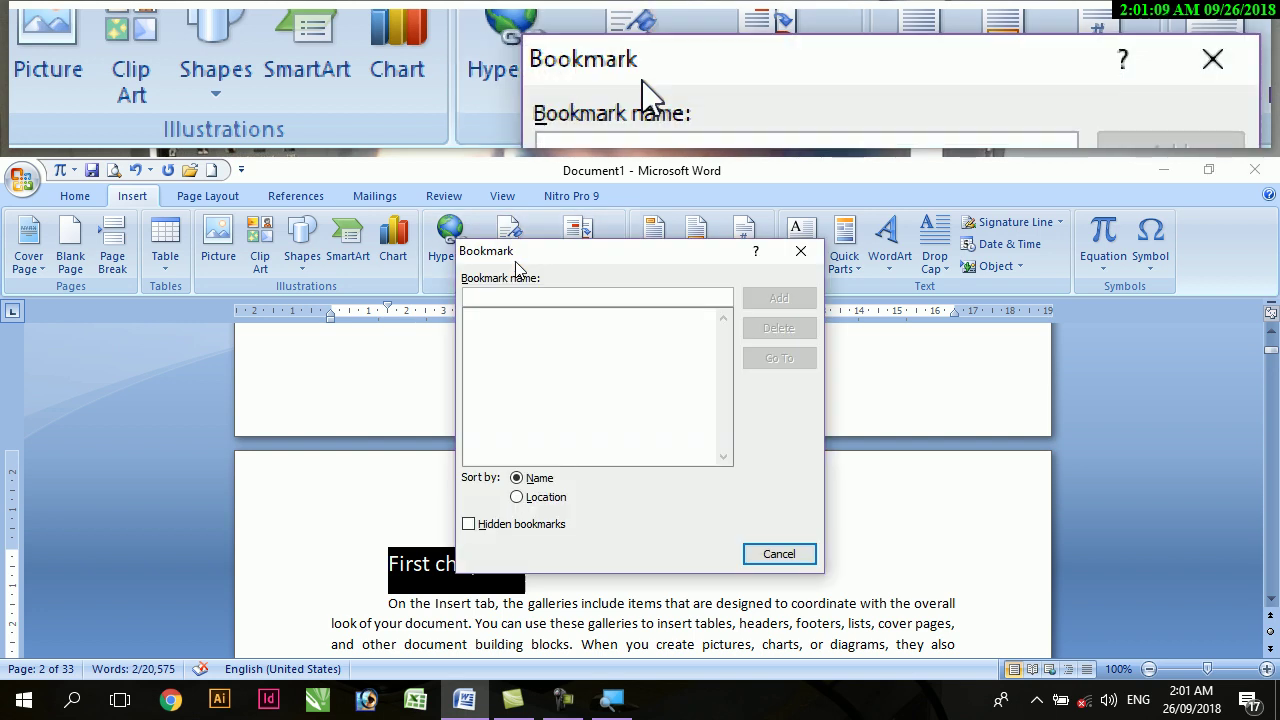
{"action": "left_click_drag", "start_coordinate": [518, 262], "coordinate": [807, 249]}
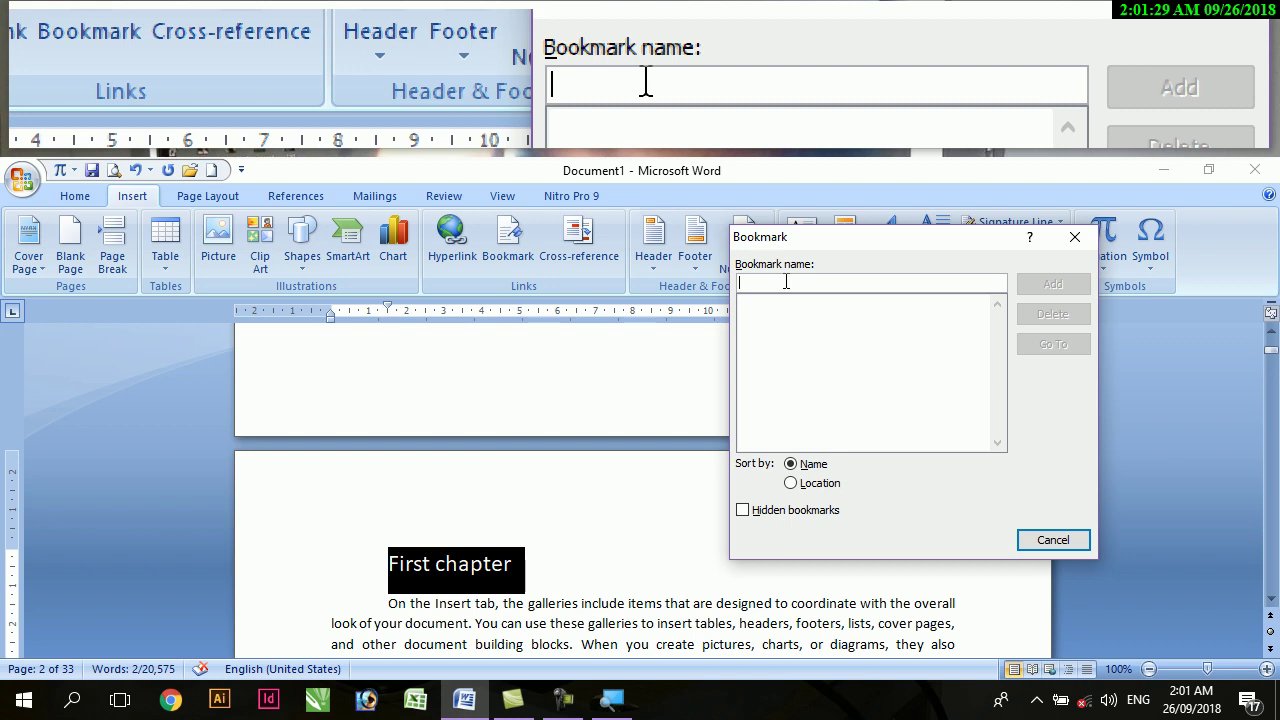
{"action": "type", "text": "Fis"}
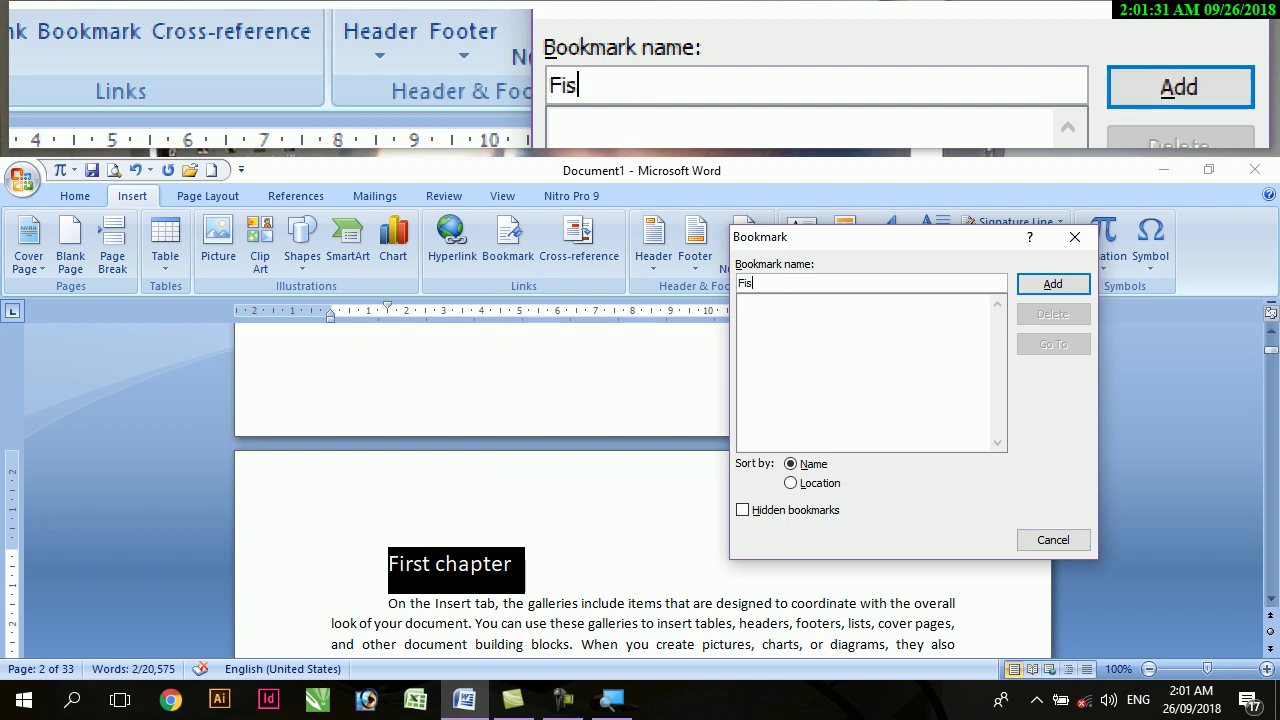
{"action": "type", "text": "rt"}
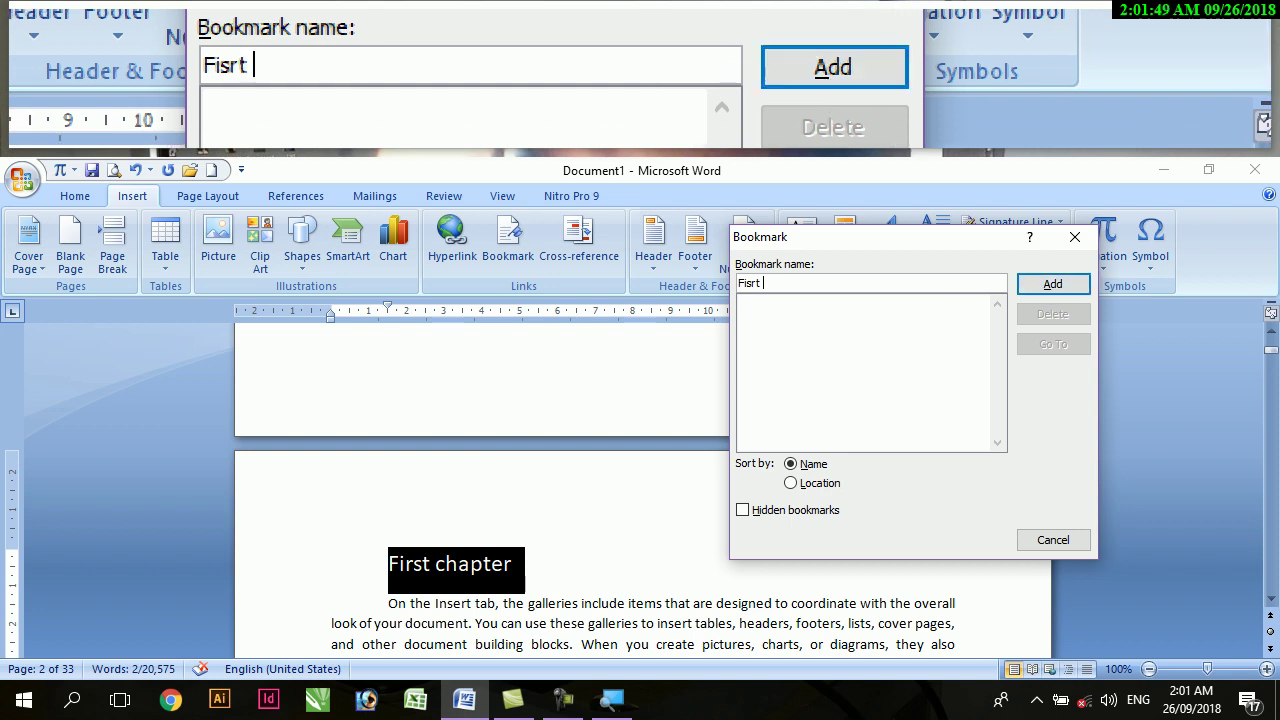
{"action": "type", "text": "Chaopter"}
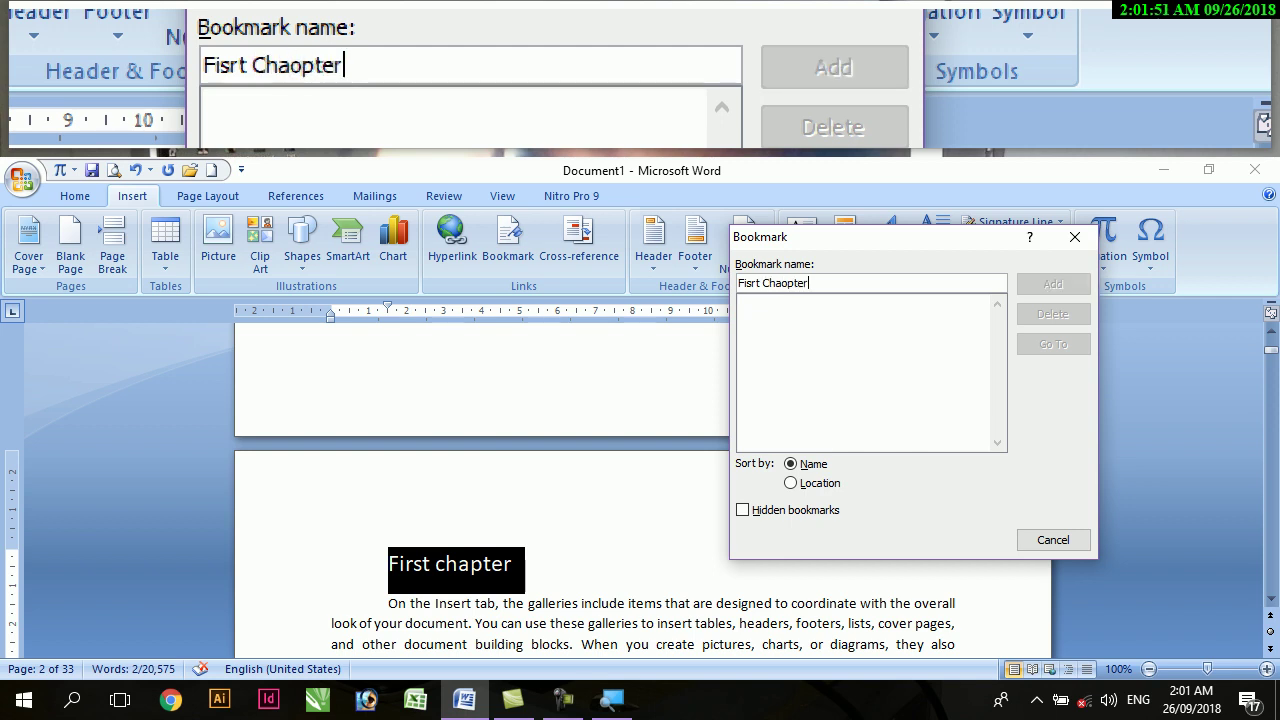
{"action": "key", "text": "BackSpace"}
{"action": "key", "text": "BackSpace"}
{"action": "key", "text": "BackSpace"}
{"action": "key", "text": "BackSpace"}
{"action": "key", "text": "BackSpace"}
{"action": "type", "text": "pter"}
{"action": "key", "text": "BackSpace"}
{"action": "key", "text": "BackSpace"}
{"action": "key", "text": "BackSpace"}
{"action": "key", "text": "BackSpace"}
{"action": "key", "text": "BackSpace"}
{"action": "key", "text": "BackSpace"}
{"action": "key", "text": "BackSpace"}
{"action": "type", "text": "chapter"}
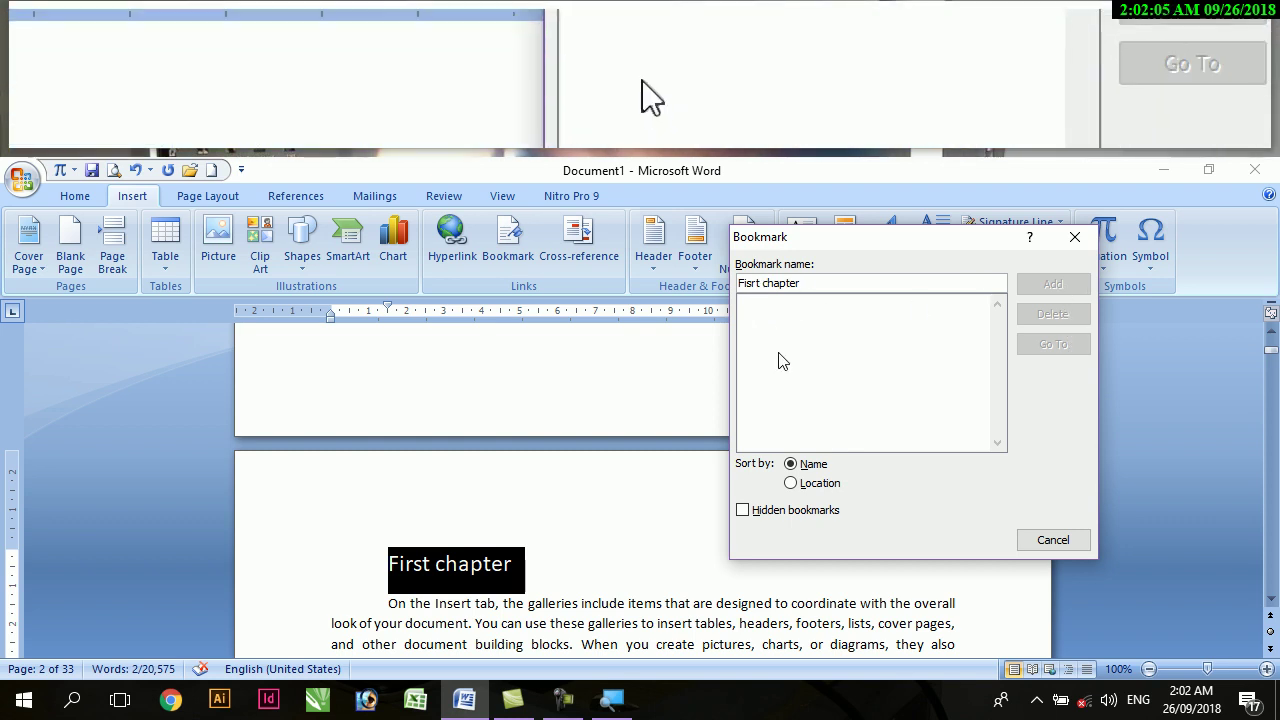
{"action": "key", "text": "BackSpace"}
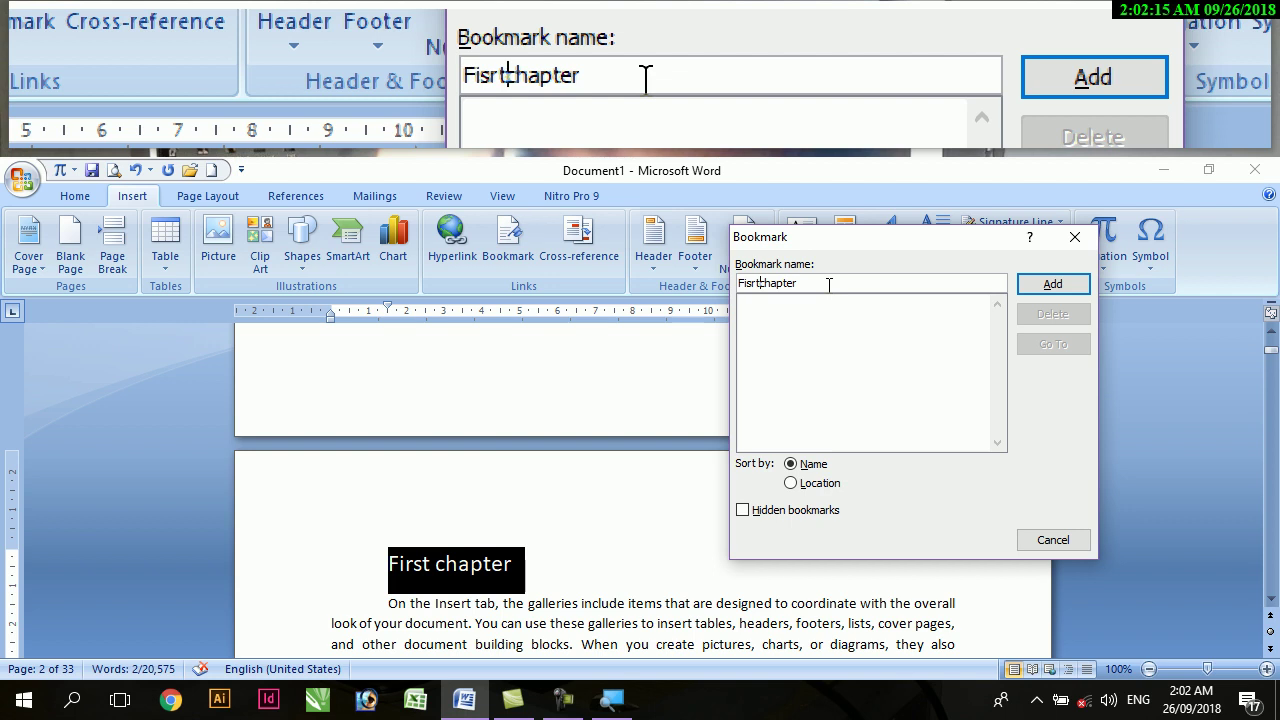
{"action": "type", "text": "_"}
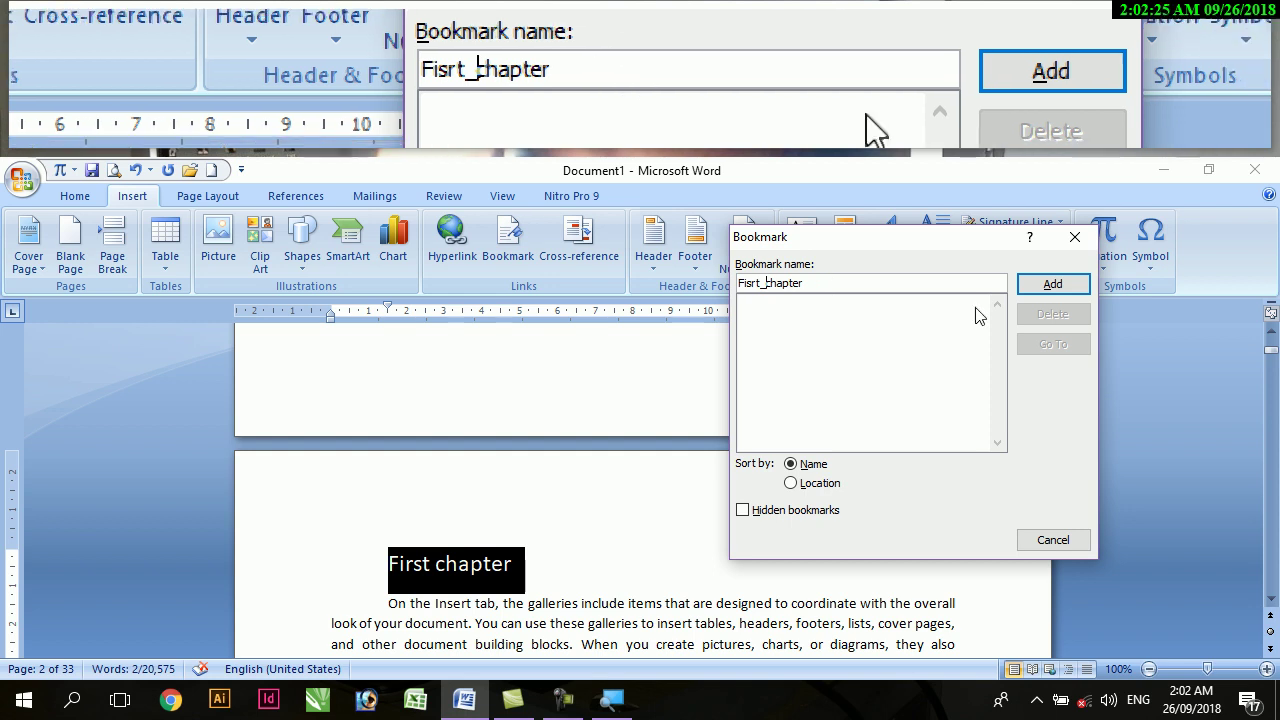
{"action": "left_click", "coordinate": [1077, 286]}
- Move the "Second chapter" heading on page 6 to the left margin with left alignment
{"action": "scroll", "coordinate": [697, 374], "scroll_direction": "down", "scroll_amount": 5}
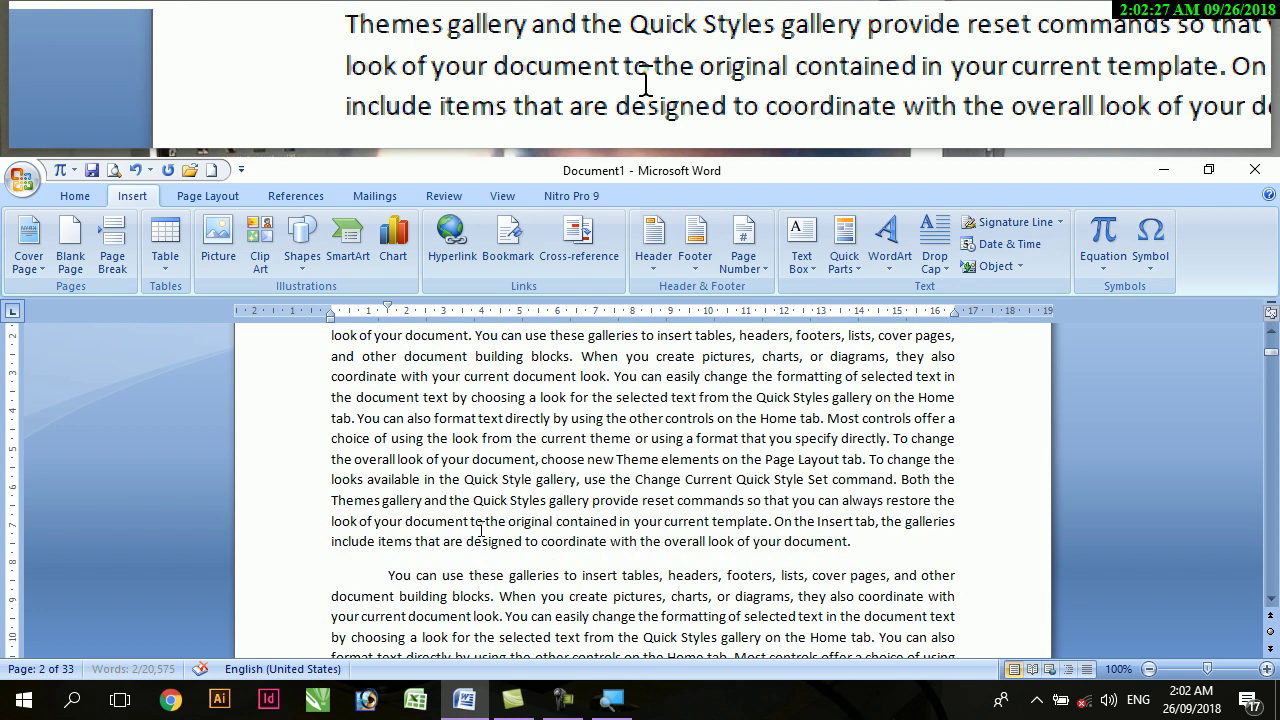
{"action": "scroll", "coordinate": [475, 527], "scroll_direction": "down", "scroll_amount": 15}
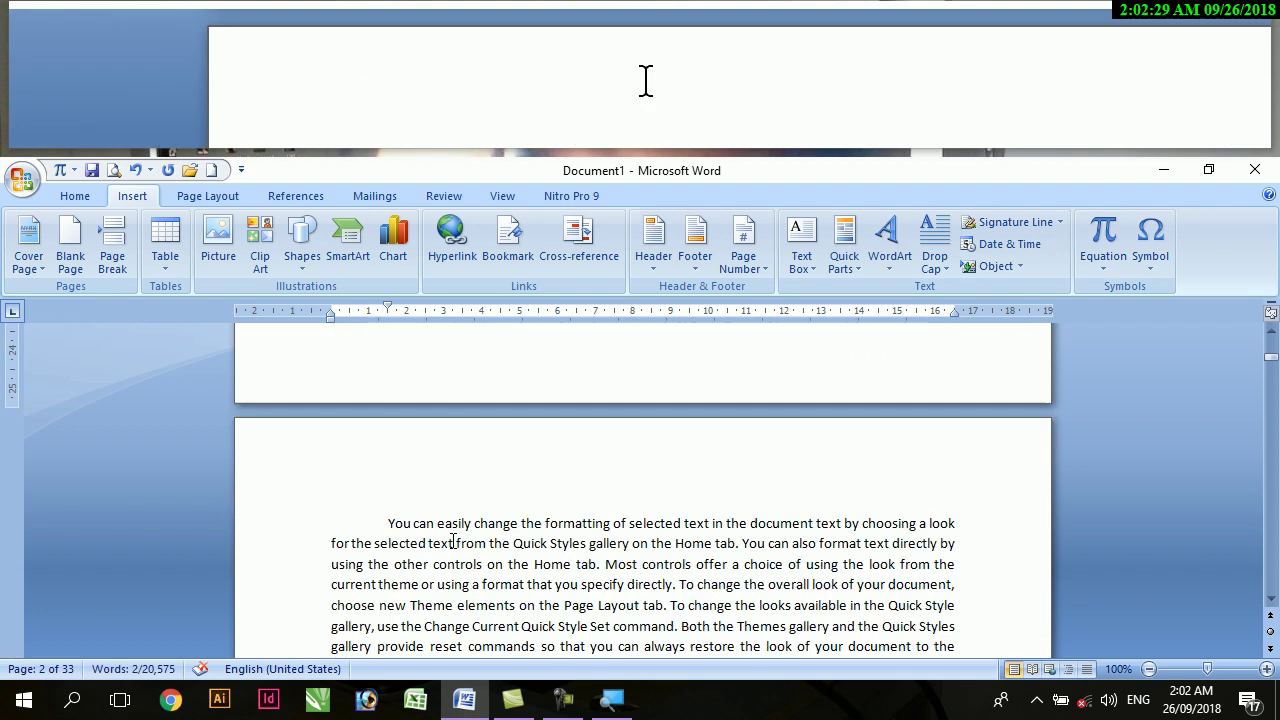
{"action": "scroll", "coordinate": [453, 540], "scroll_direction": "down", "scroll_amount": 12}
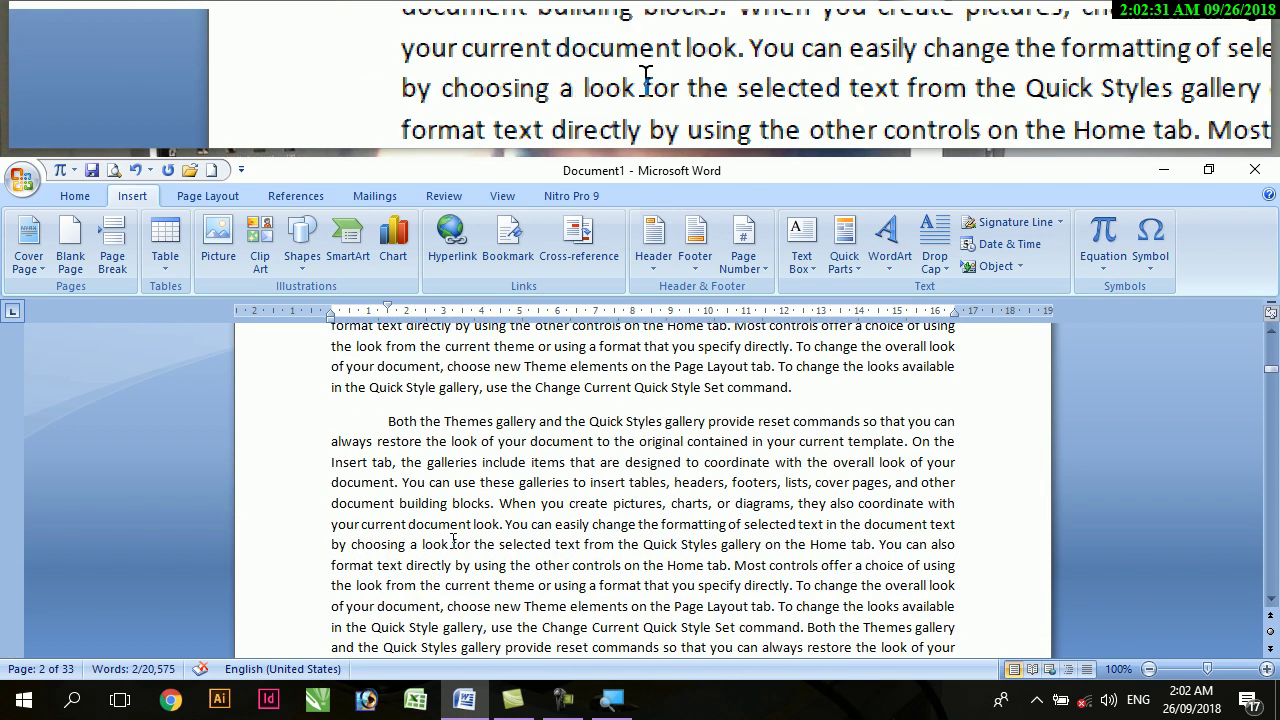
{"action": "scroll", "coordinate": [453, 540], "scroll_direction": "down", "scroll_amount": 20}
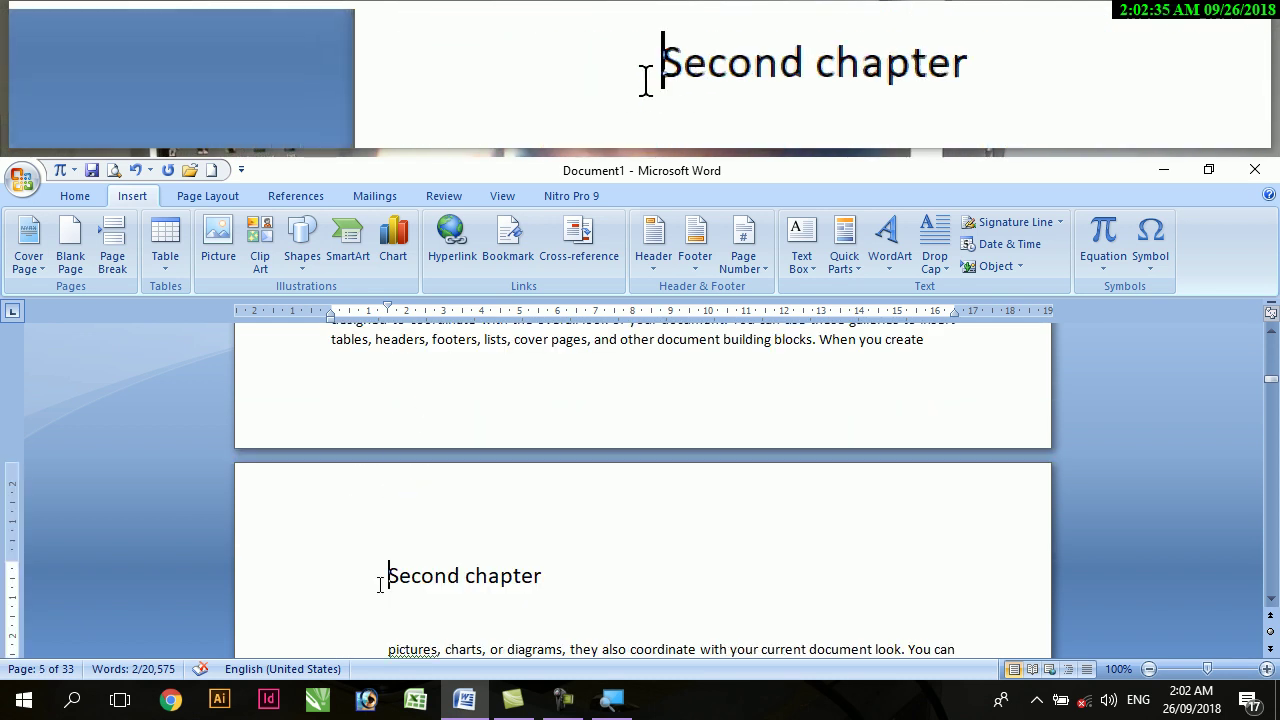
{"action": "key", "text": "BackSpace"}
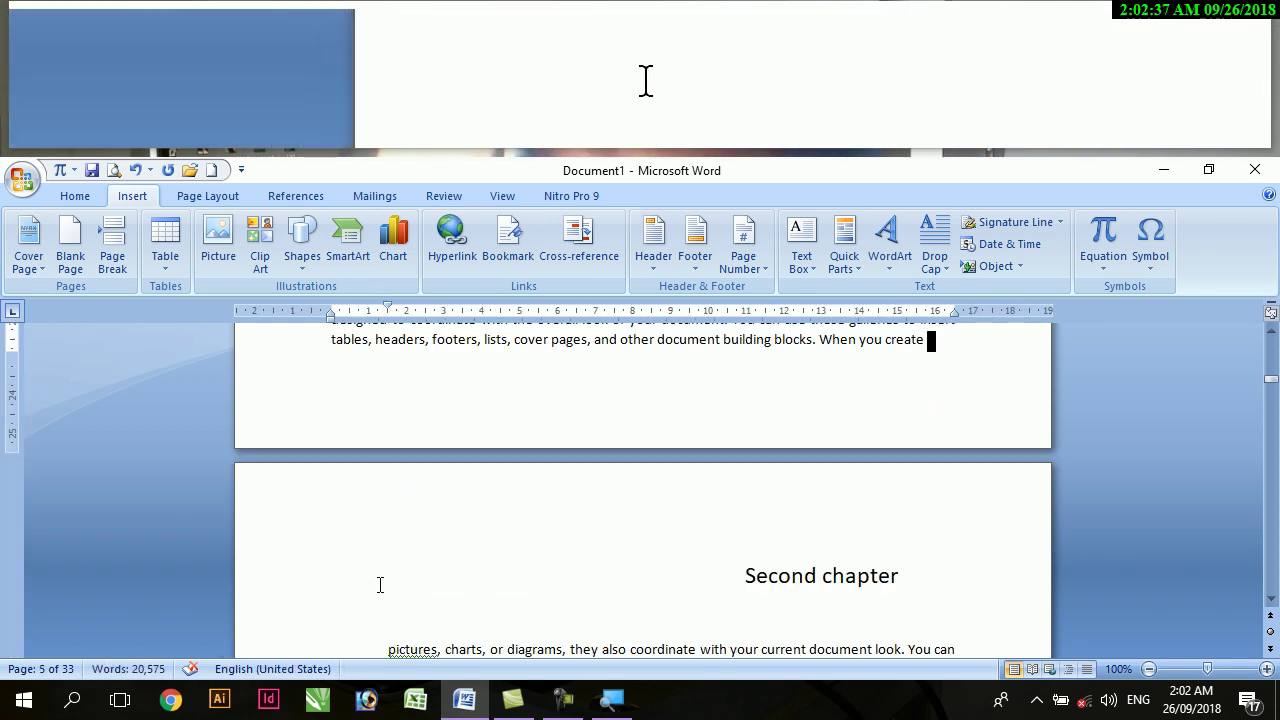
{"action": "left_click", "coordinate": [708, 578]}
{"action": "left_click", "coordinate": [75, 196]}
{"action": "left_click", "coordinate": [438, 259]}
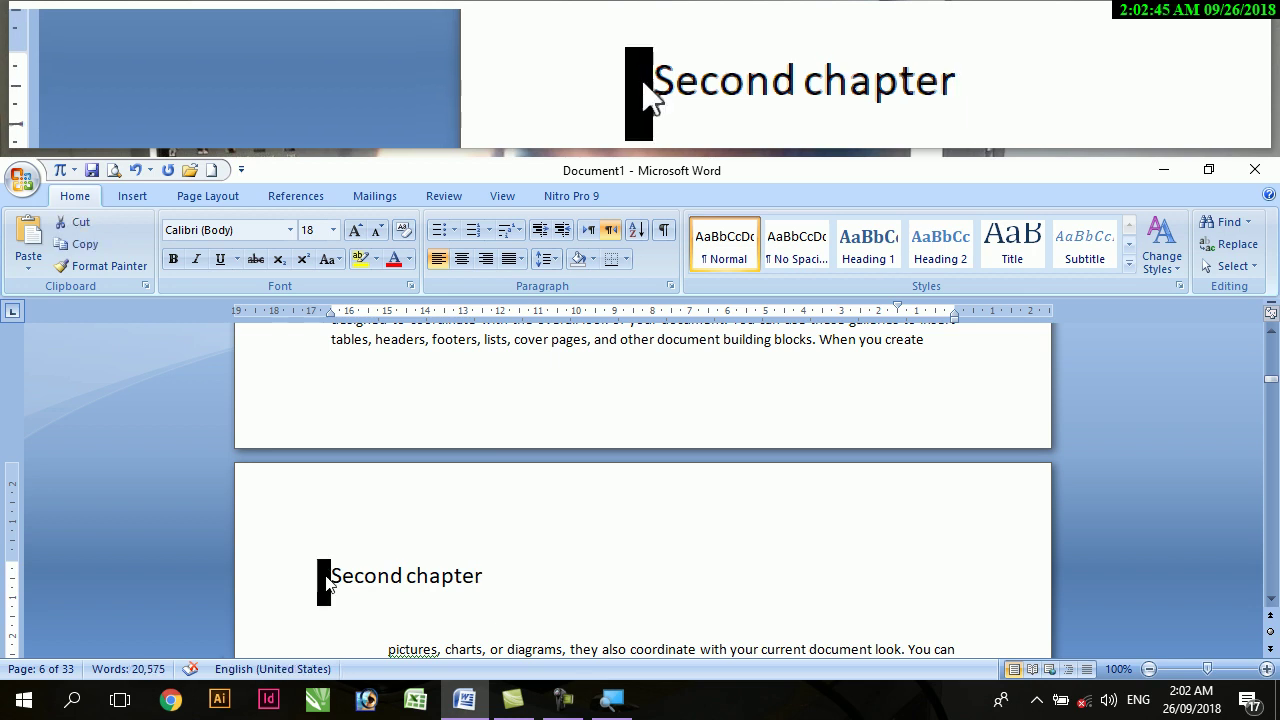
- Add a bookmark named Second_chapter to the "Second chapter" heading on page 6
{"action": "left_click_drag", "start_coordinate": [326, 582], "coordinate": [404, 580]}
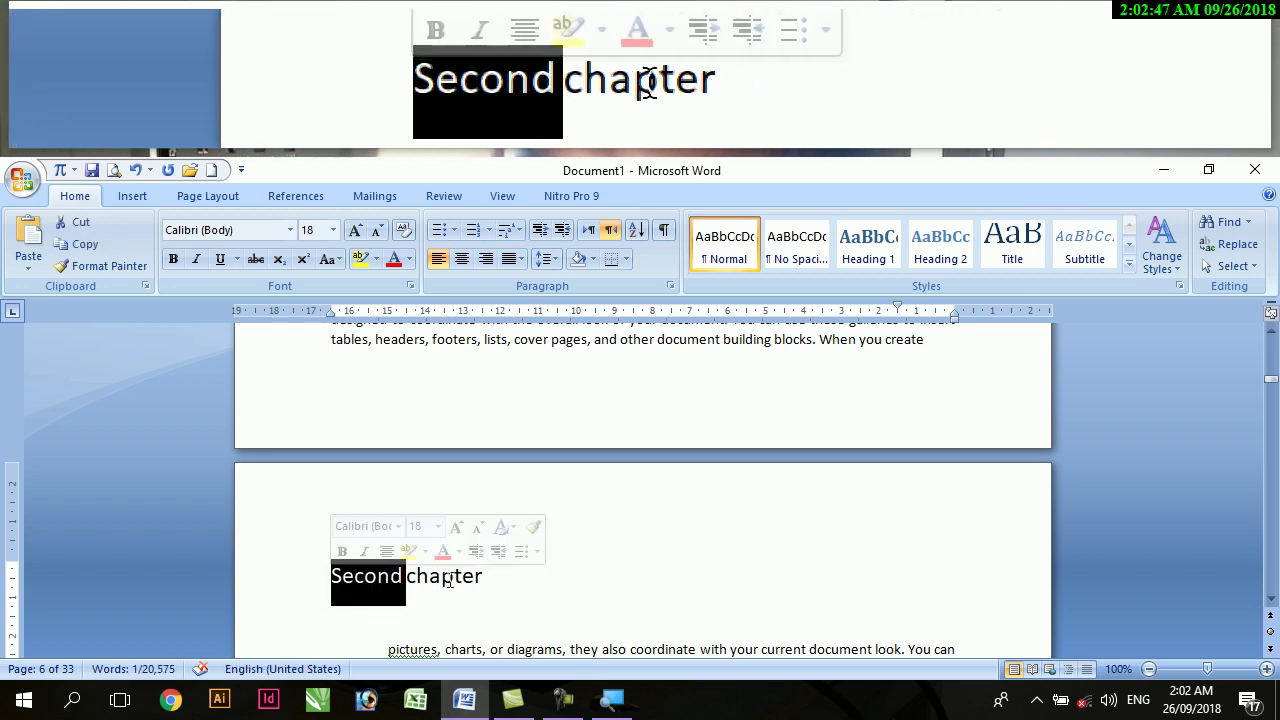
{"action": "triple_click", "coordinate": [430, 576]}
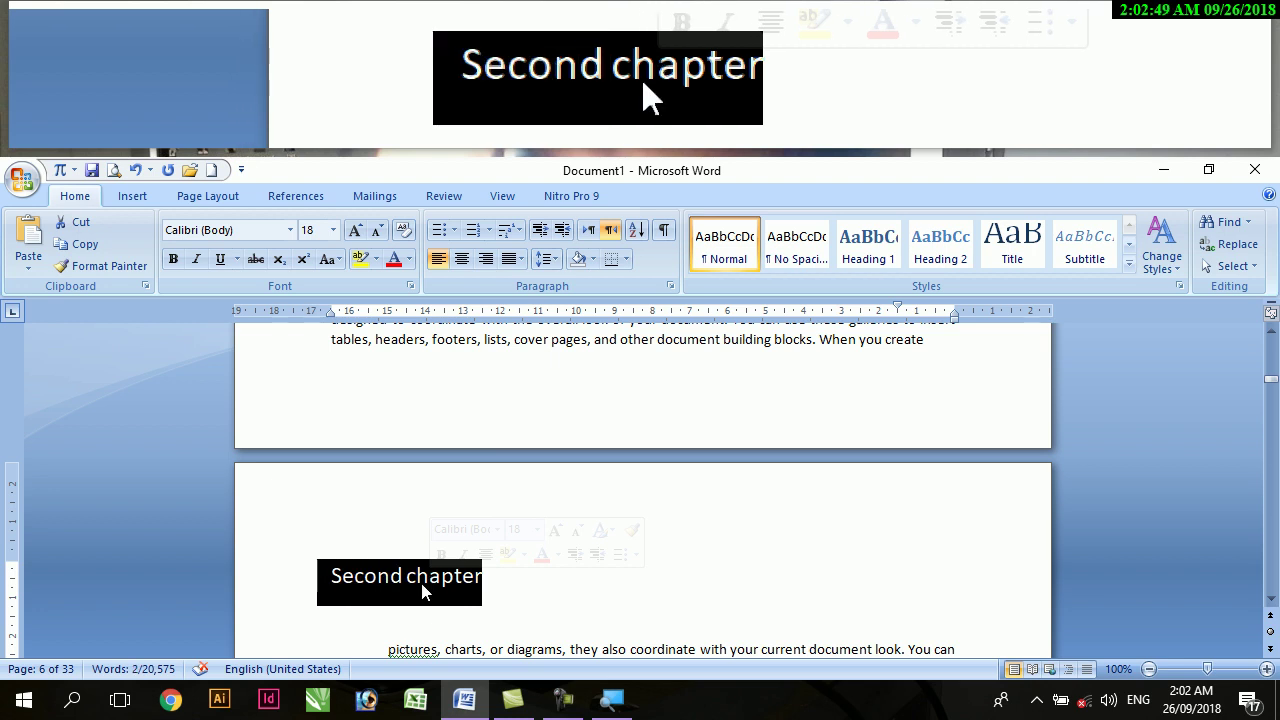
{"action": "left_click", "coordinate": [132, 199]}
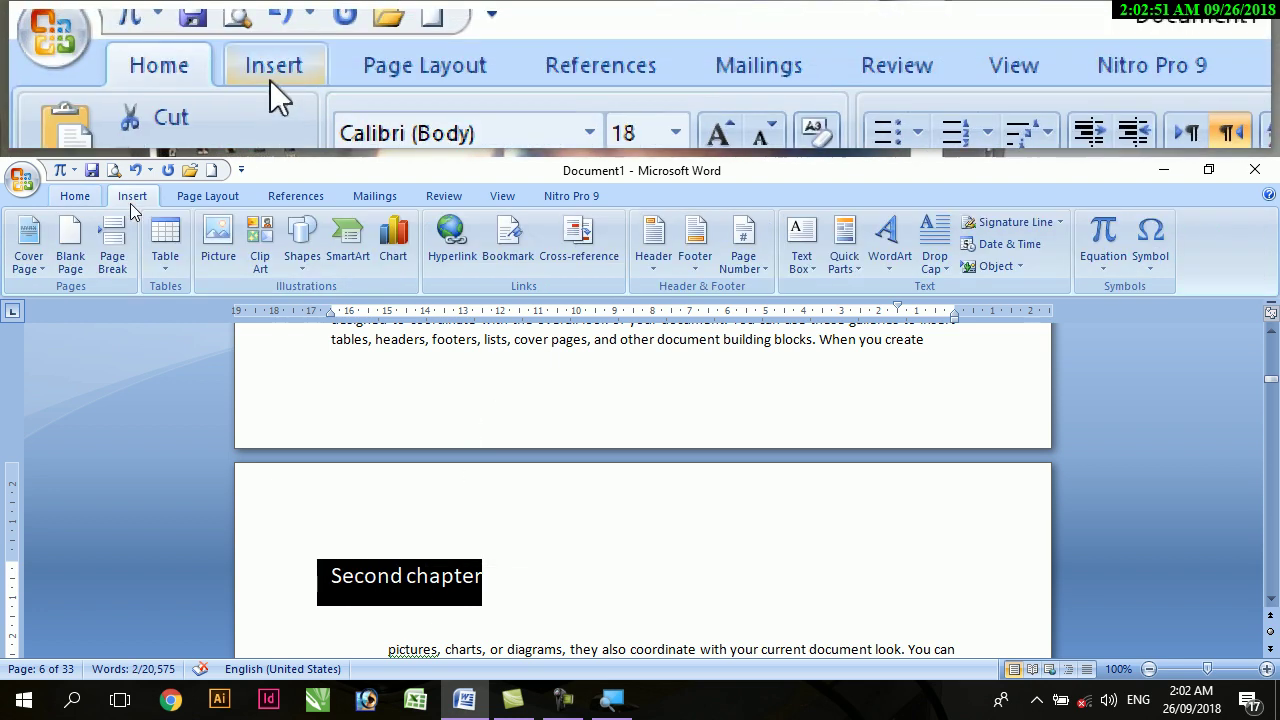
{"action": "left_click", "coordinate": [508, 240]}
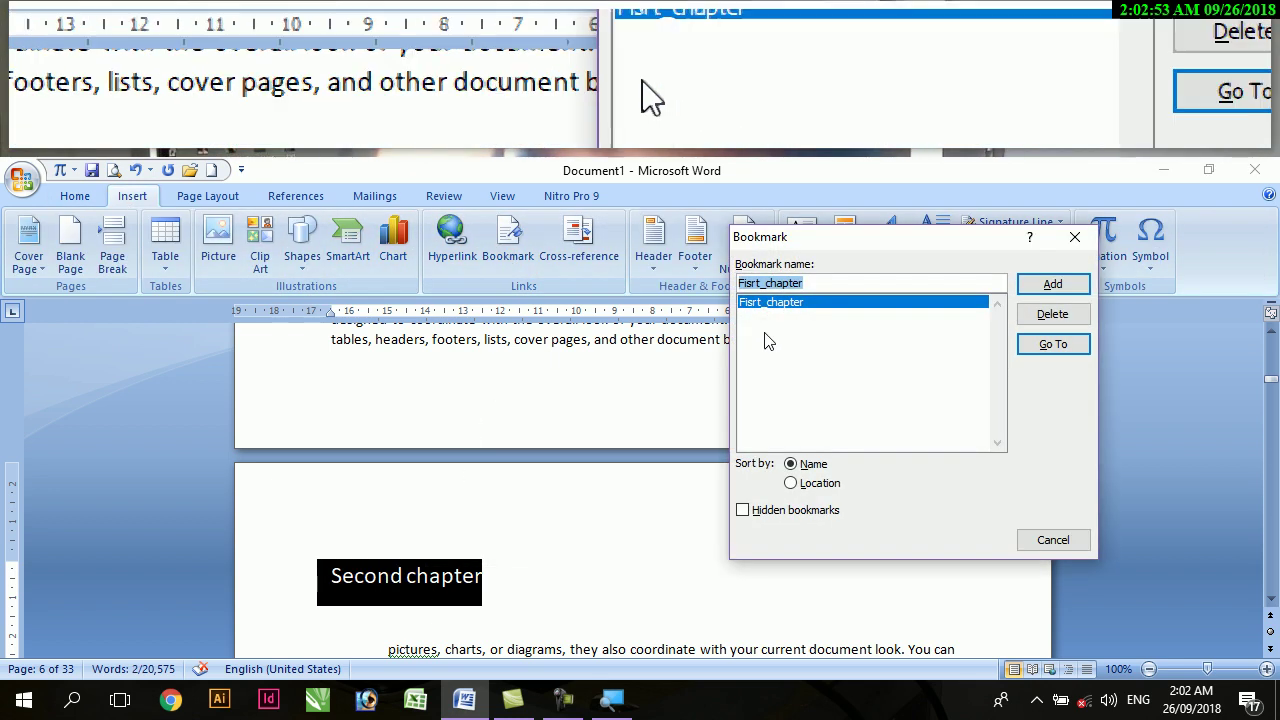
{"action": "left_click", "coordinate": [760, 283]}
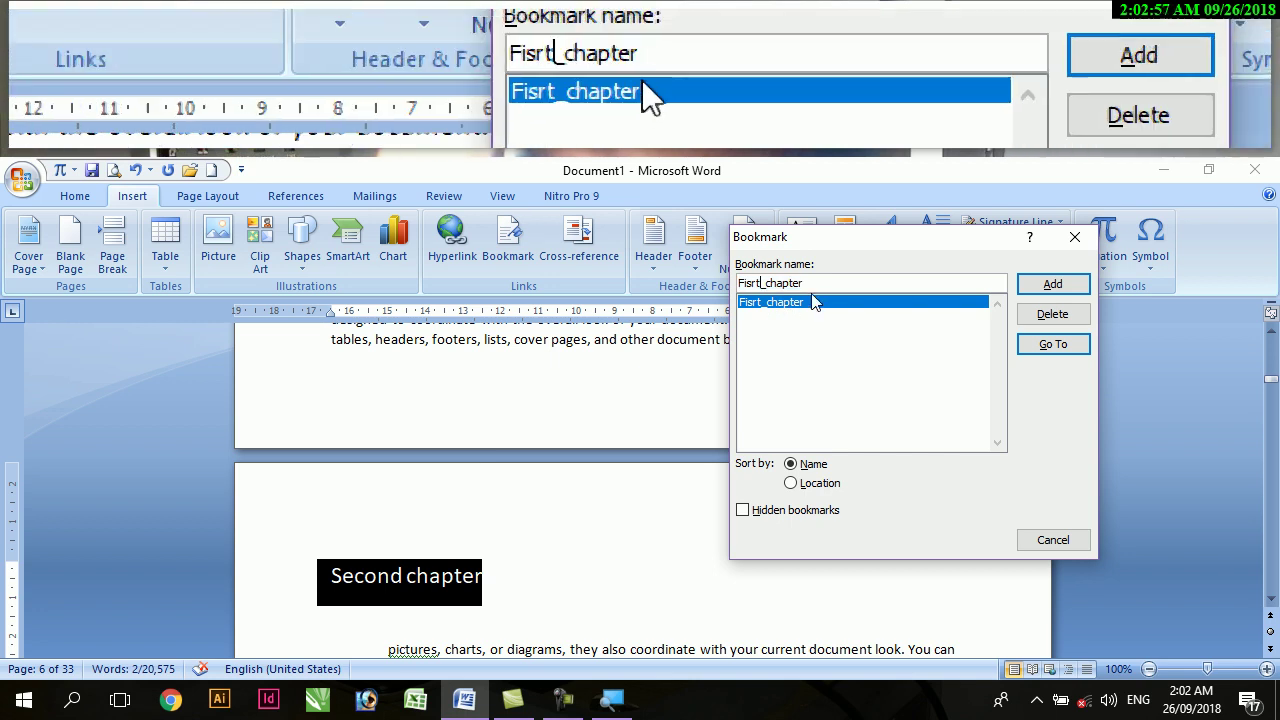
{"action": "key", "text": "BackSpace"}
{"action": "key", "text": "BackSpace"}
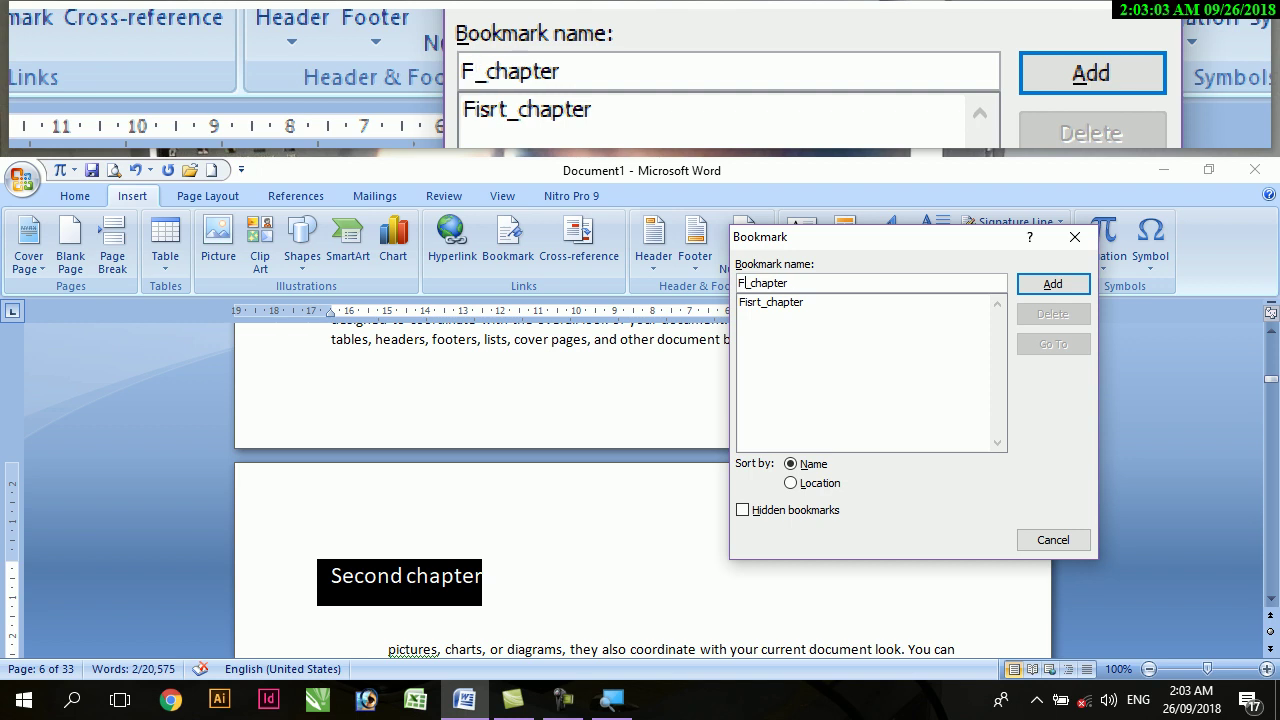
{"action": "key", "text": "BackSpace"}
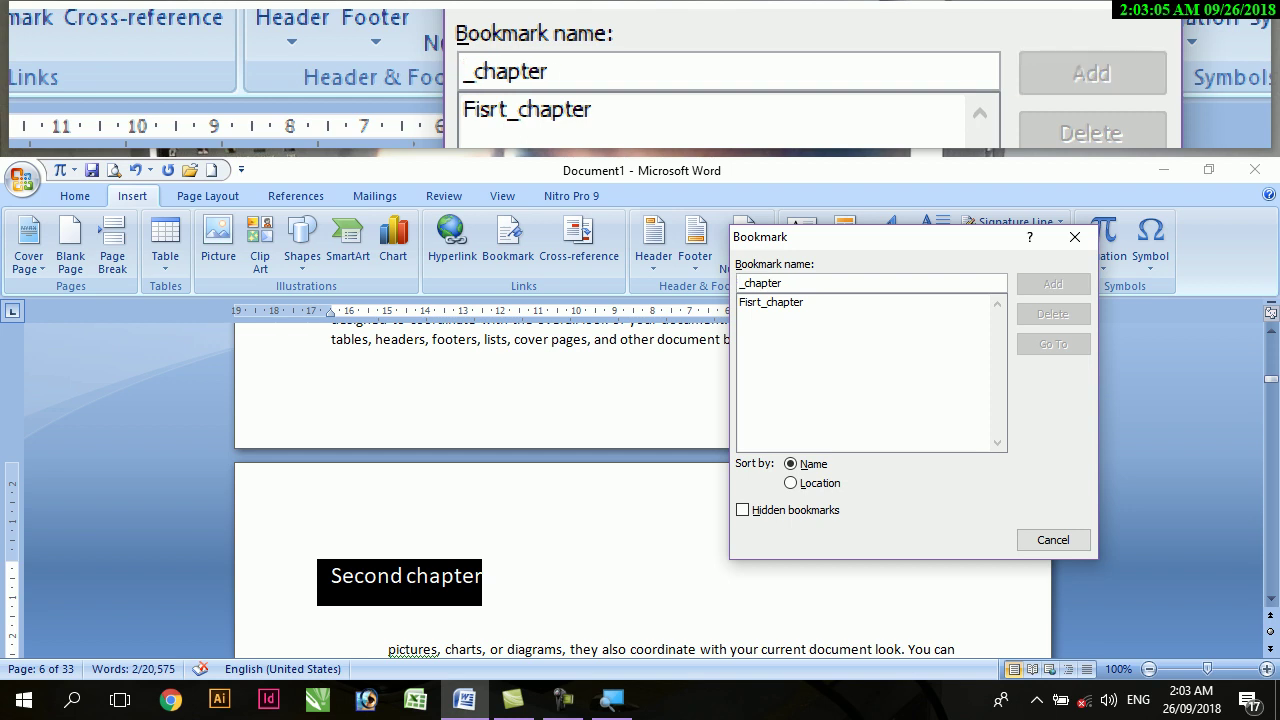
{"action": "type", "text": "Second"}
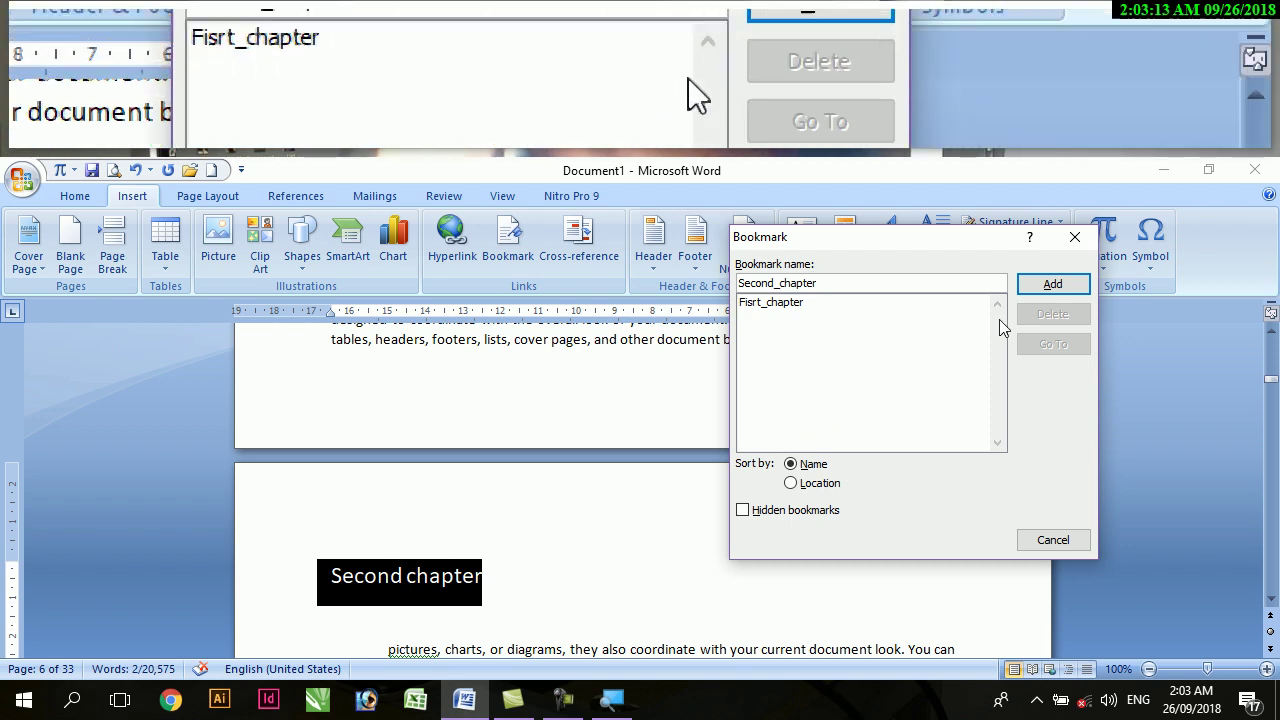
{"action": "left_click", "coordinate": [1066, 288]}
- Add a bookmark named Third_chapter to the "Third chapter" heading on page 10
{"action": "scroll", "coordinate": [597, 430], "scroll_direction": "down", "scroll_amount": 10}
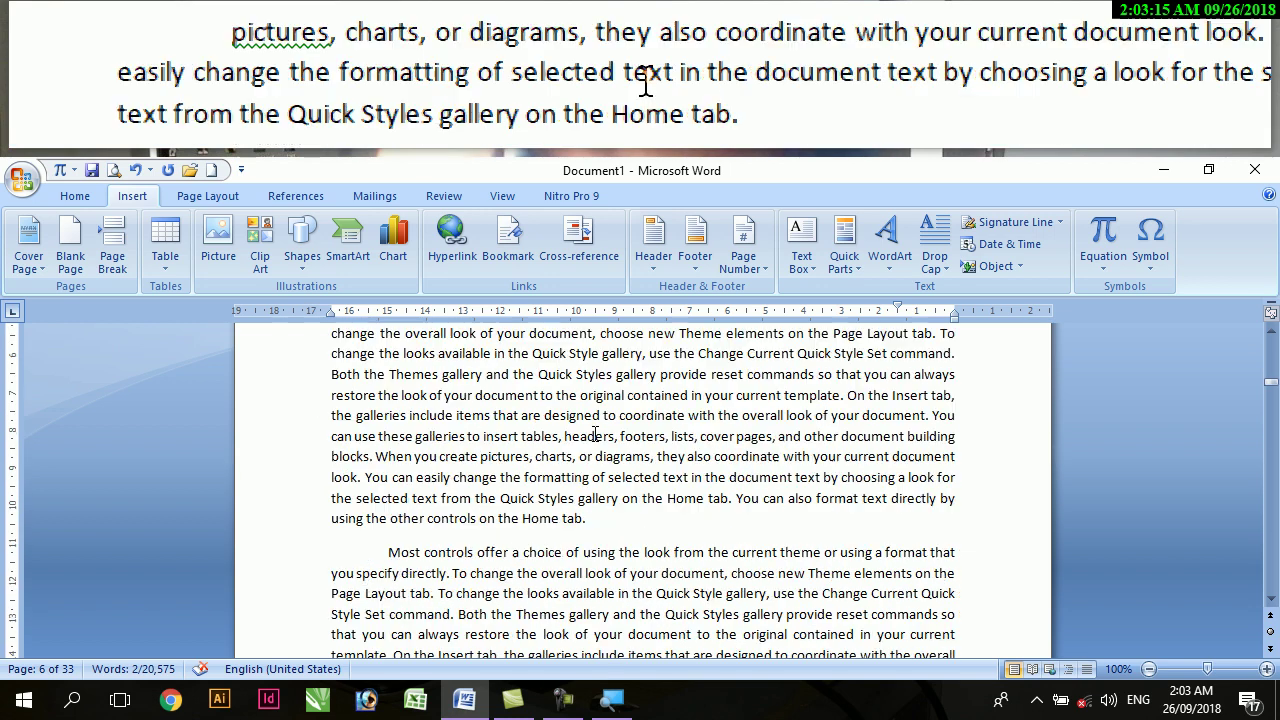
{"action": "scroll", "coordinate": [597, 432], "scroll_direction": "down", "scroll_amount": 12}
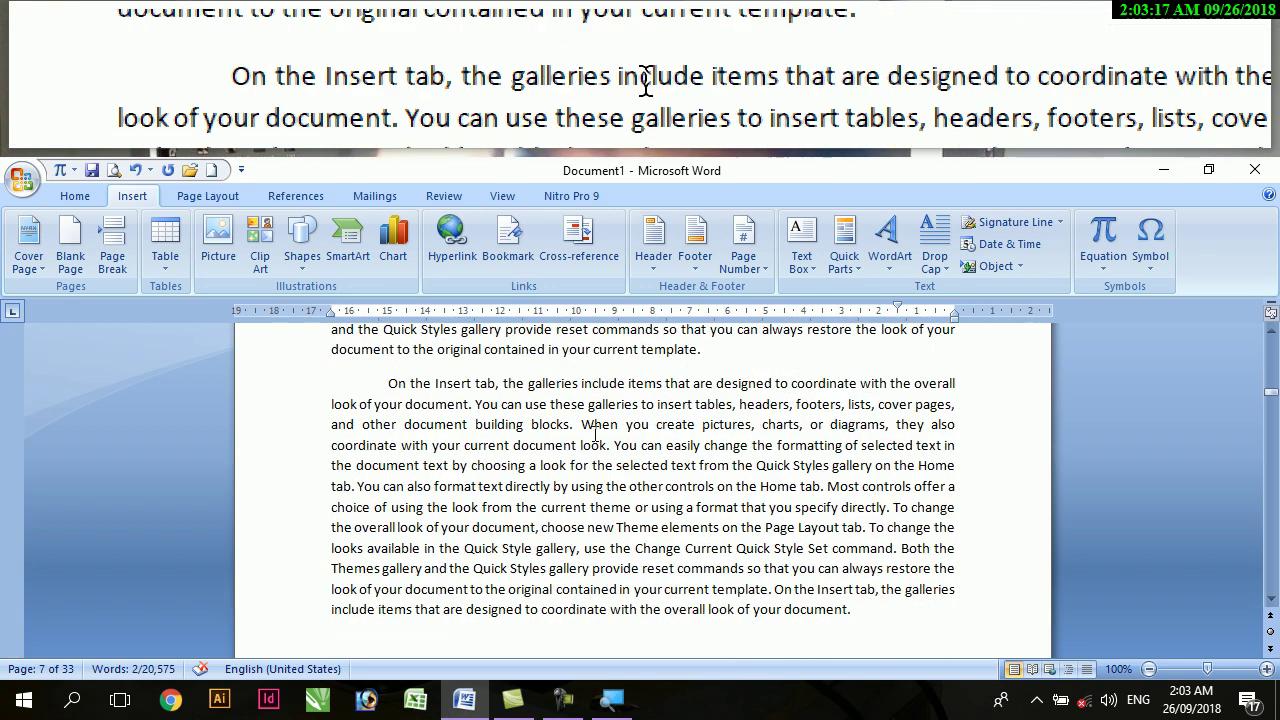
{"action": "scroll", "coordinate": [597, 432], "scroll_direction": "down", "scroll_amount": 12}
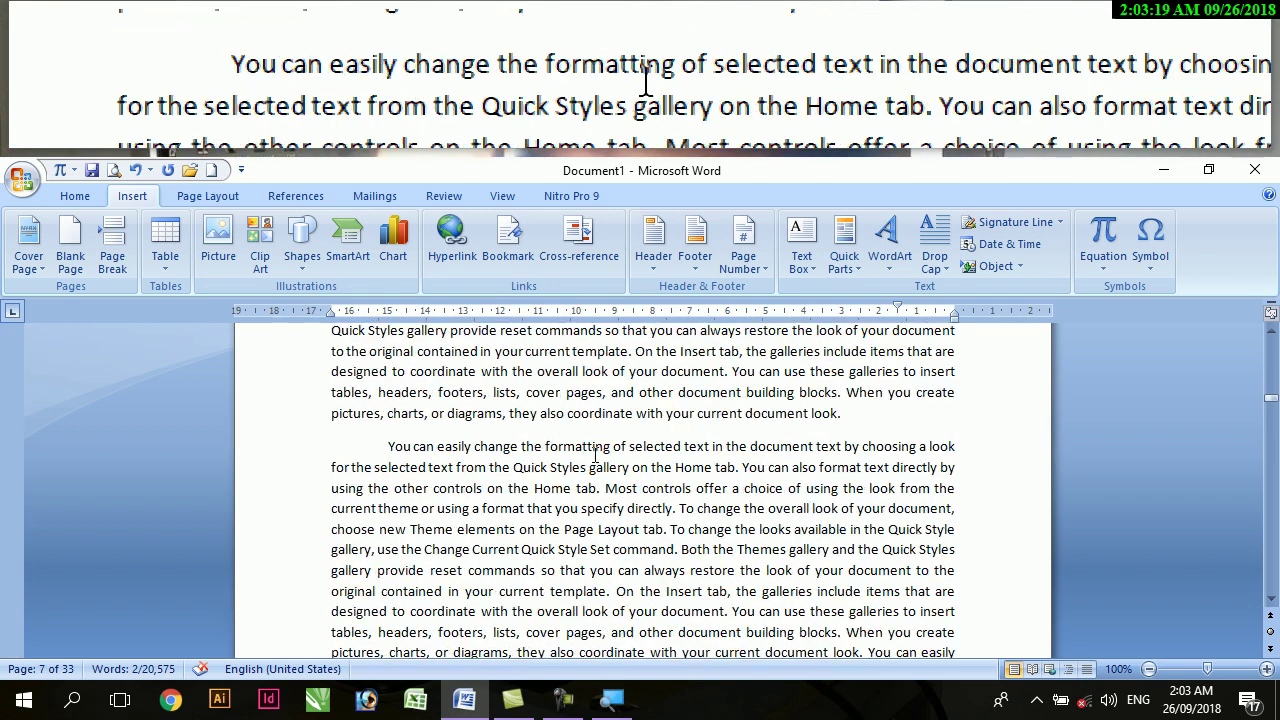
{"action": "scroll", "coordinate": [594, 453], "scroll_direction": "down", "scroll_amount": 12}
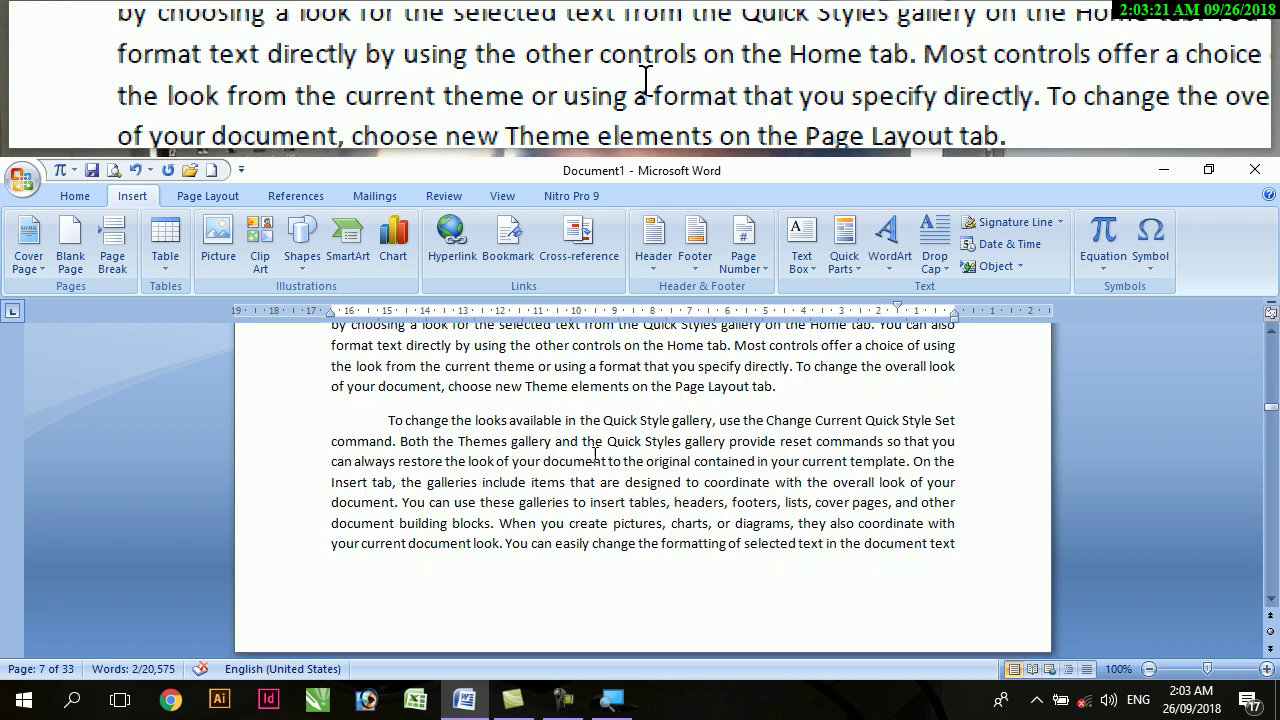
{"action": "left_click", "coordinate": [389, 491]}
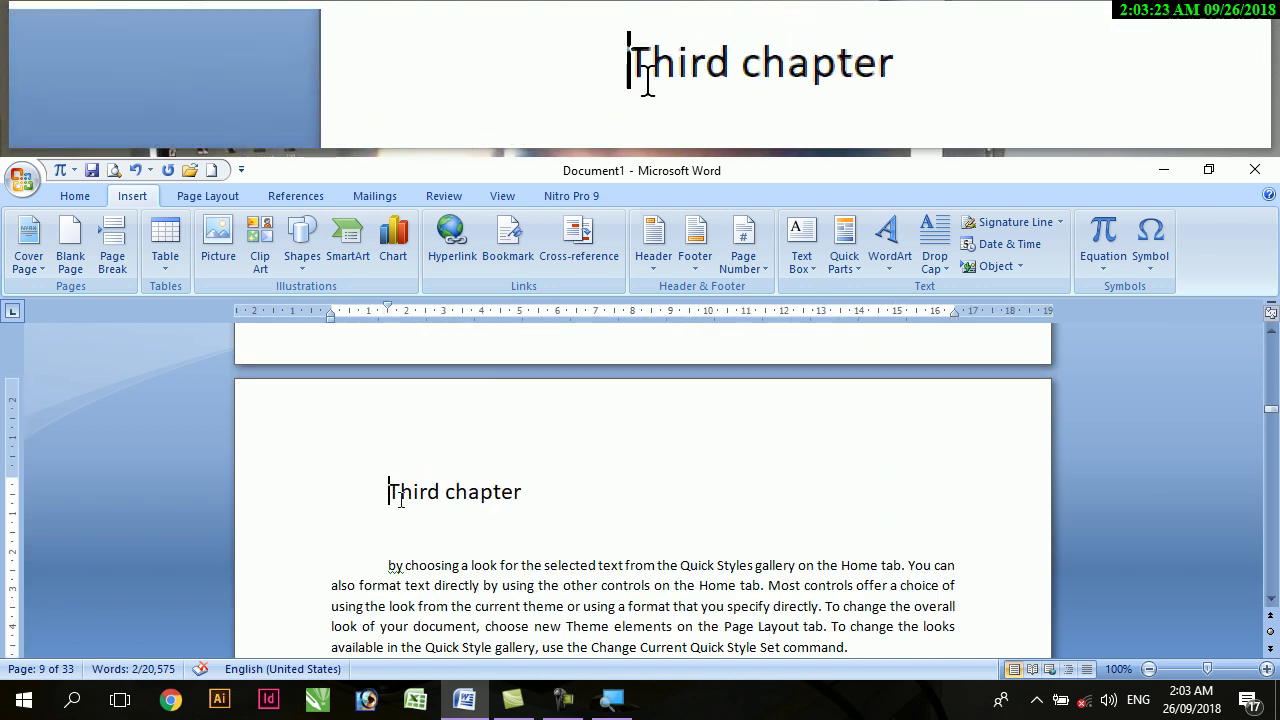
{"action": "double_click", "coordinate": [446, 495]}
{"action": "triple_click", "coordinate": [446, 495]}
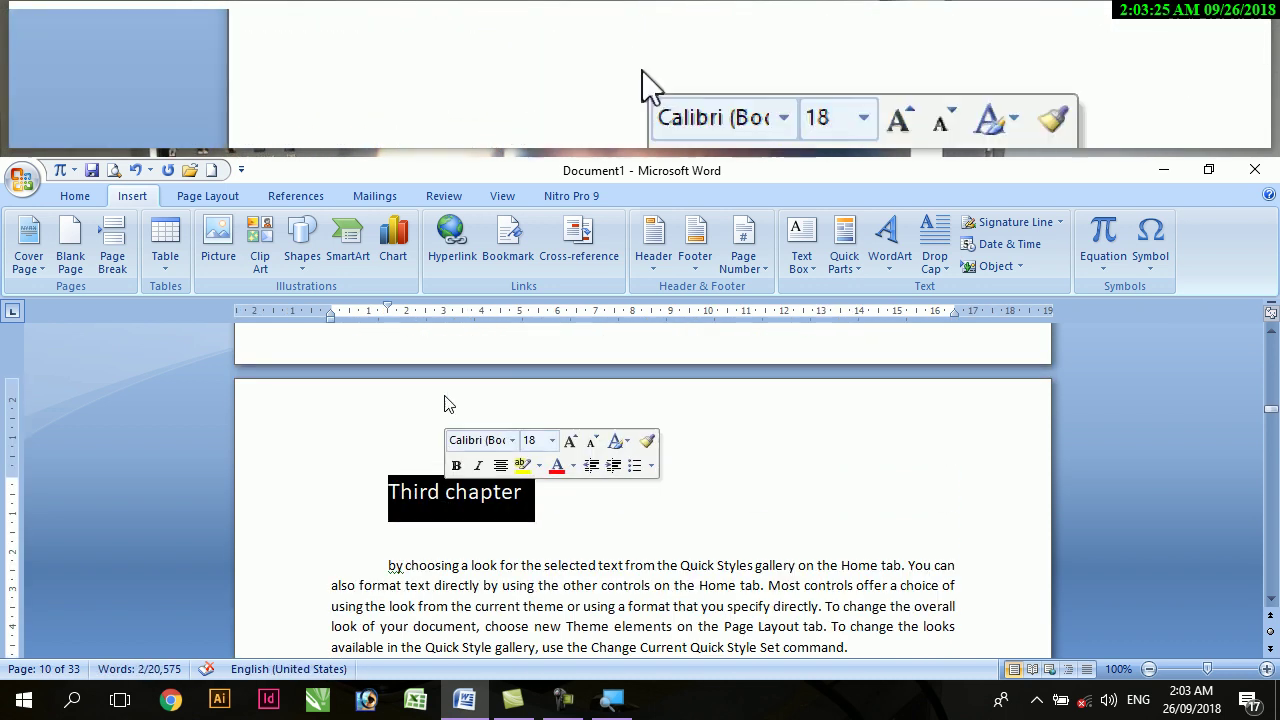
{"action": "left_click", "coordinate": [510, 262]}
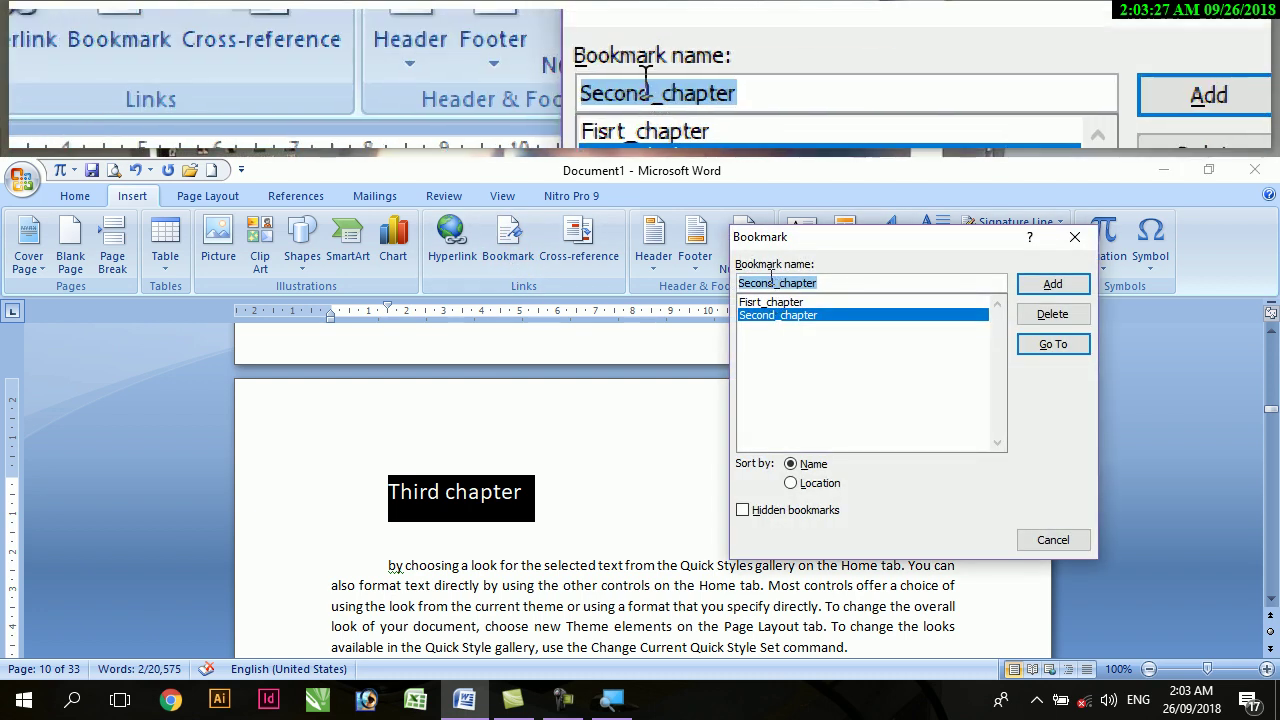
{"action": "left_click", "coordinate": [775, 283]}
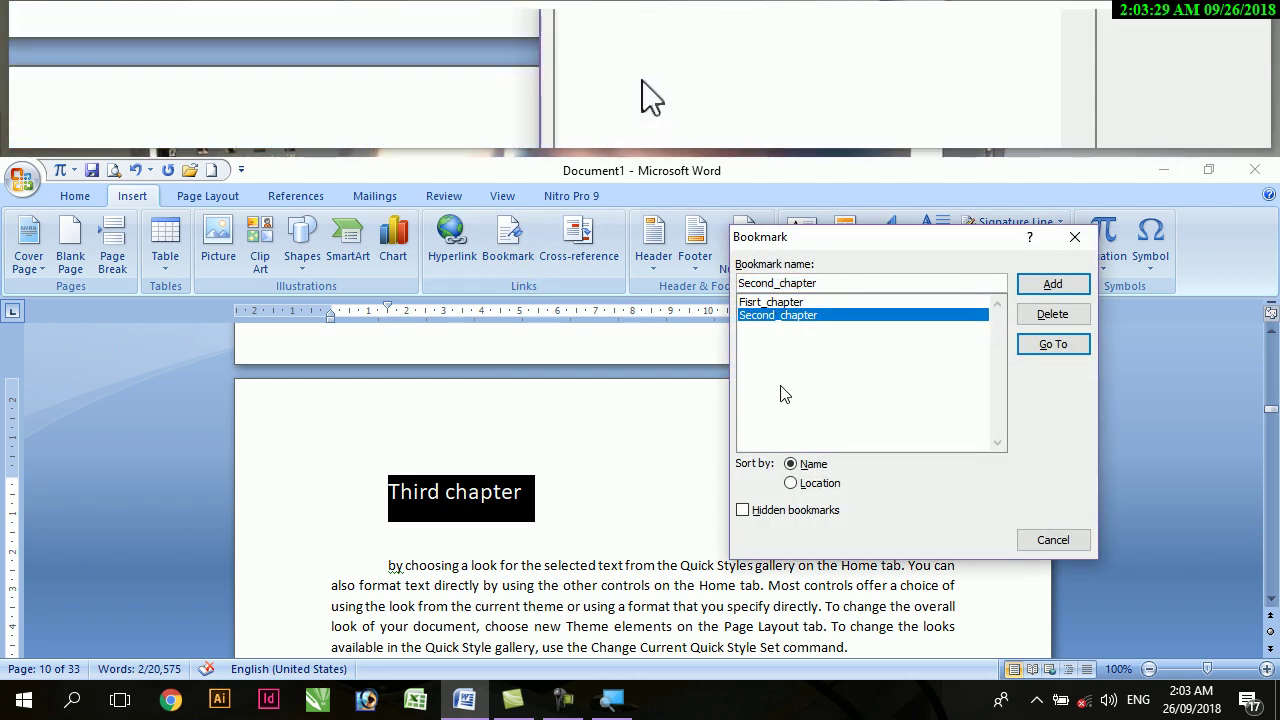
{"action": "key", "text": "Delete"}
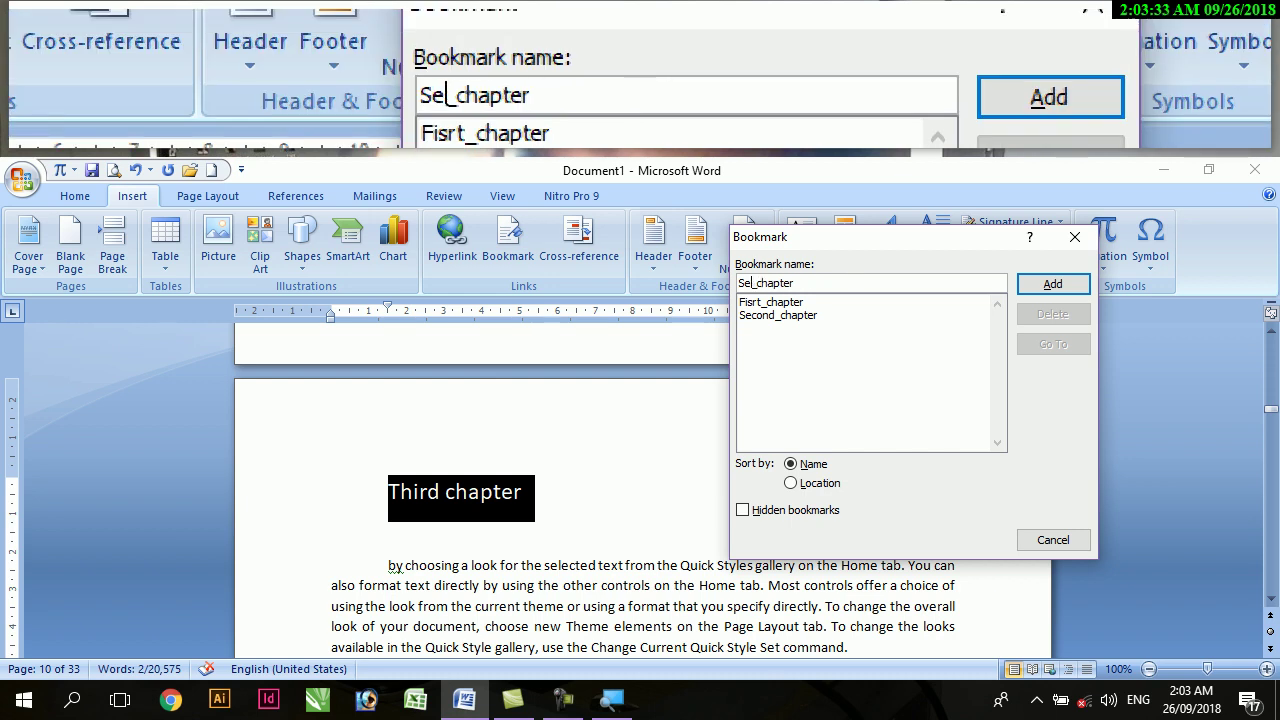
{"action": "key", "text": "BackSpace"}
{"action": "type", "text": "Third"}
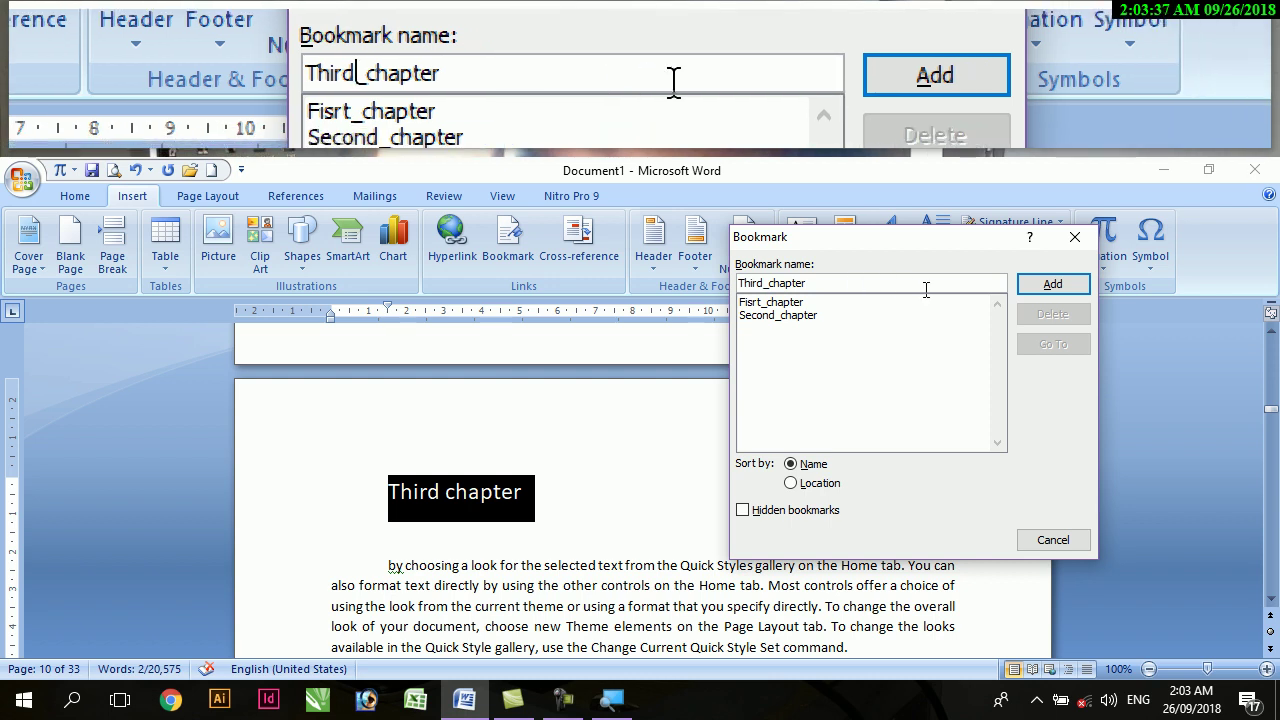
{"action": "left_click", "coordinate": [1036, 298]}
- Add a bookmark named Forth_chapter to the "Forth chapter" heading on page 14
{"action": "scroll", "coordinate": [632, 487], "scroll_direction": "down", "scroll_amount": 10}
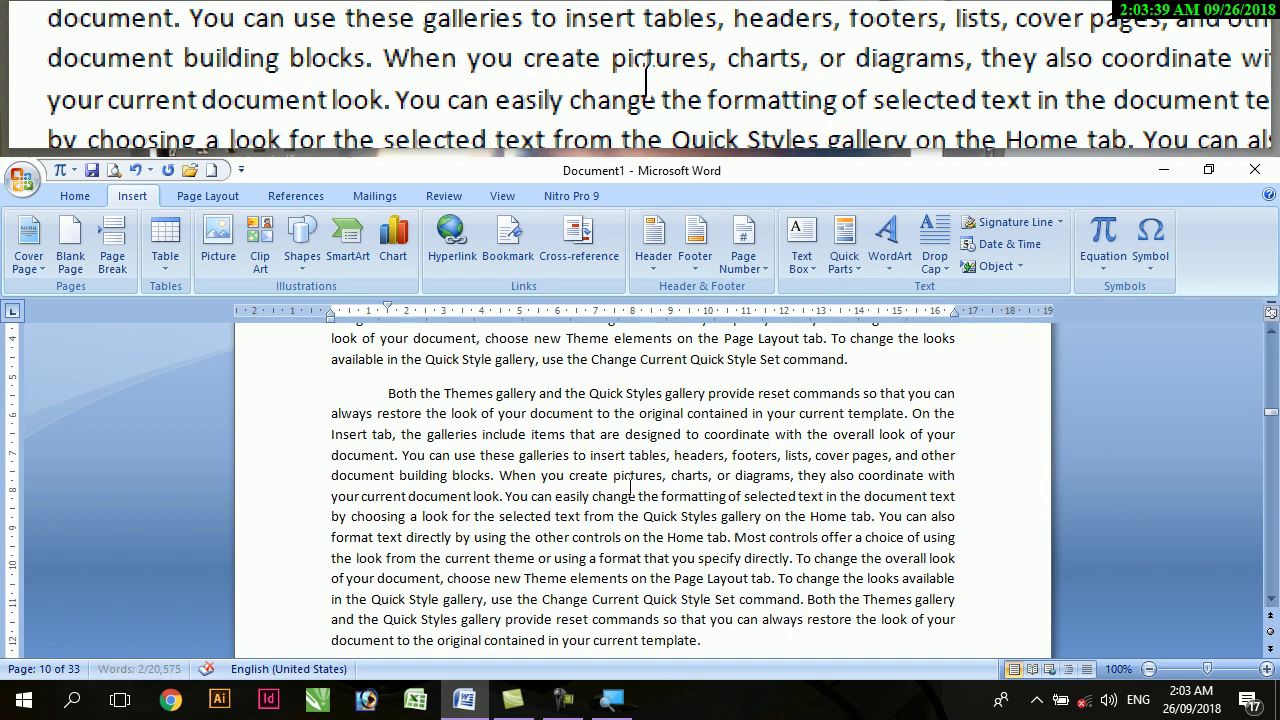
{"action": "scroll", "coordinate": [632, 487], "scroll_direction": "down", "scroll_amount": 10}
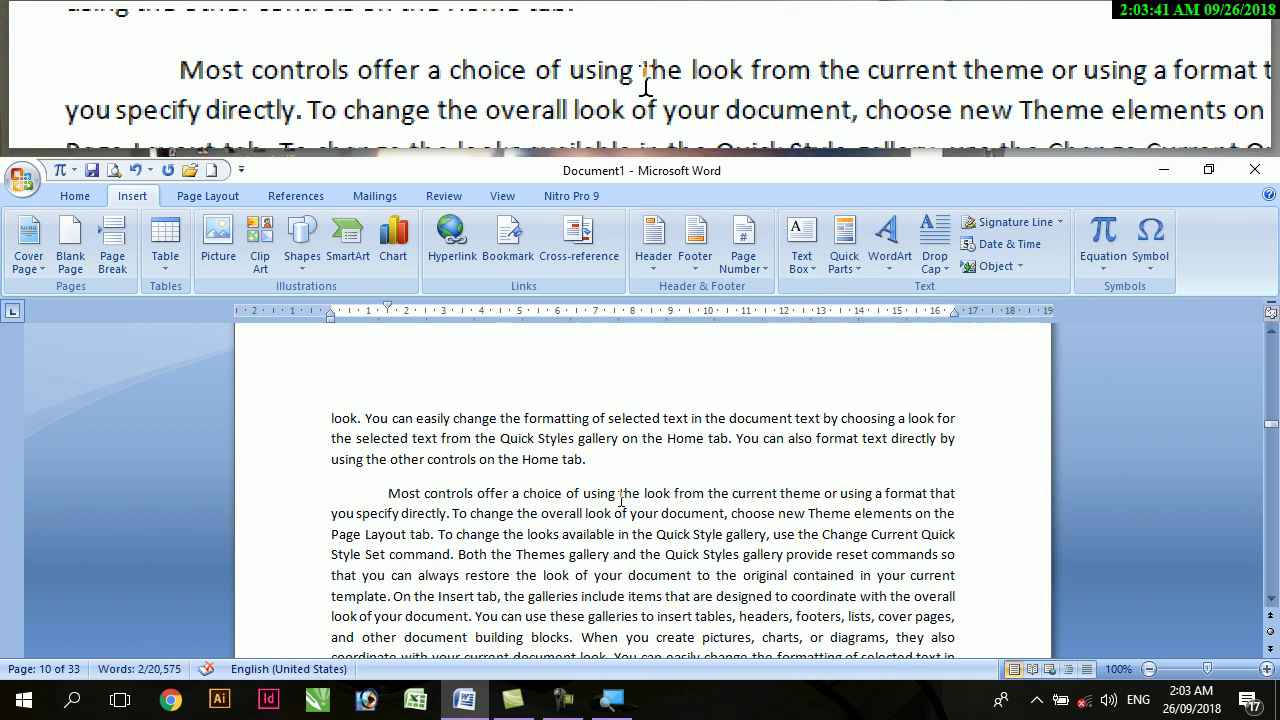
{"action": "scroll", "coordinate": [621, 498], "scroll_direction": "down", "scroll_amount": 15}
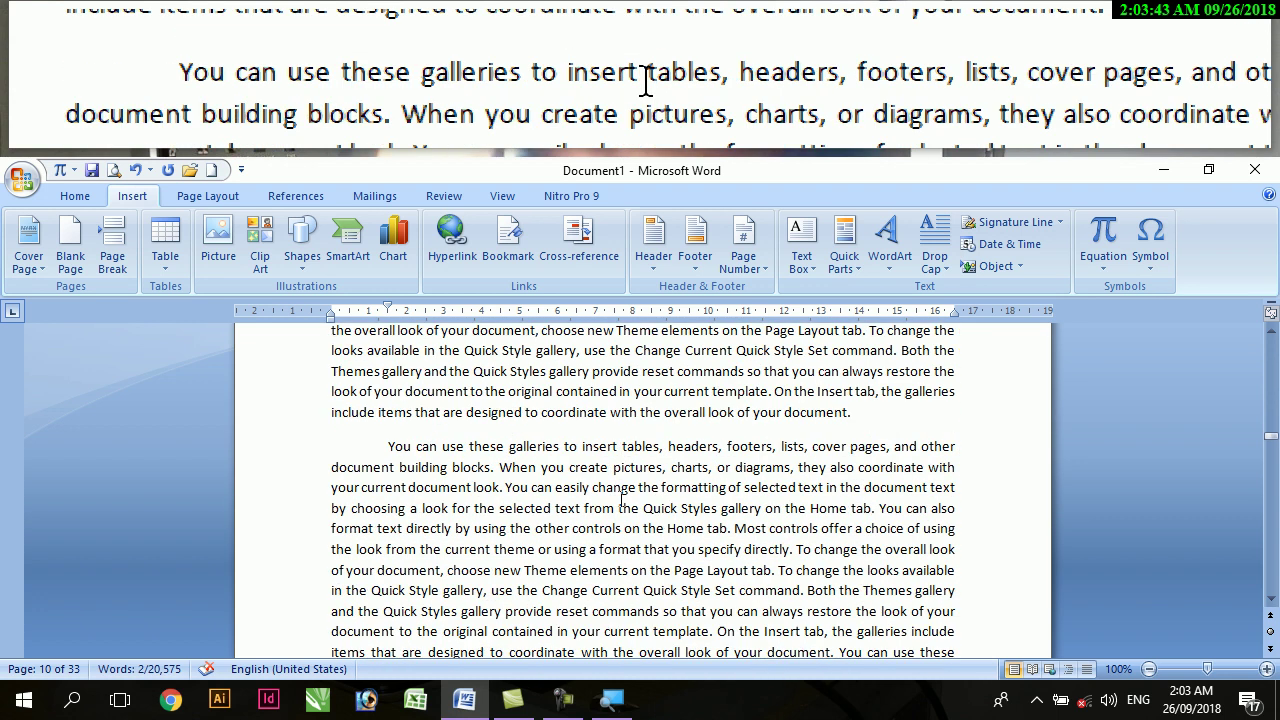
{"action": "left_click_drag", "start_coordinate": [388, 456], "coordinate": [536, 460]}
{"action": "left_click", "coordinate": [508, 240]}
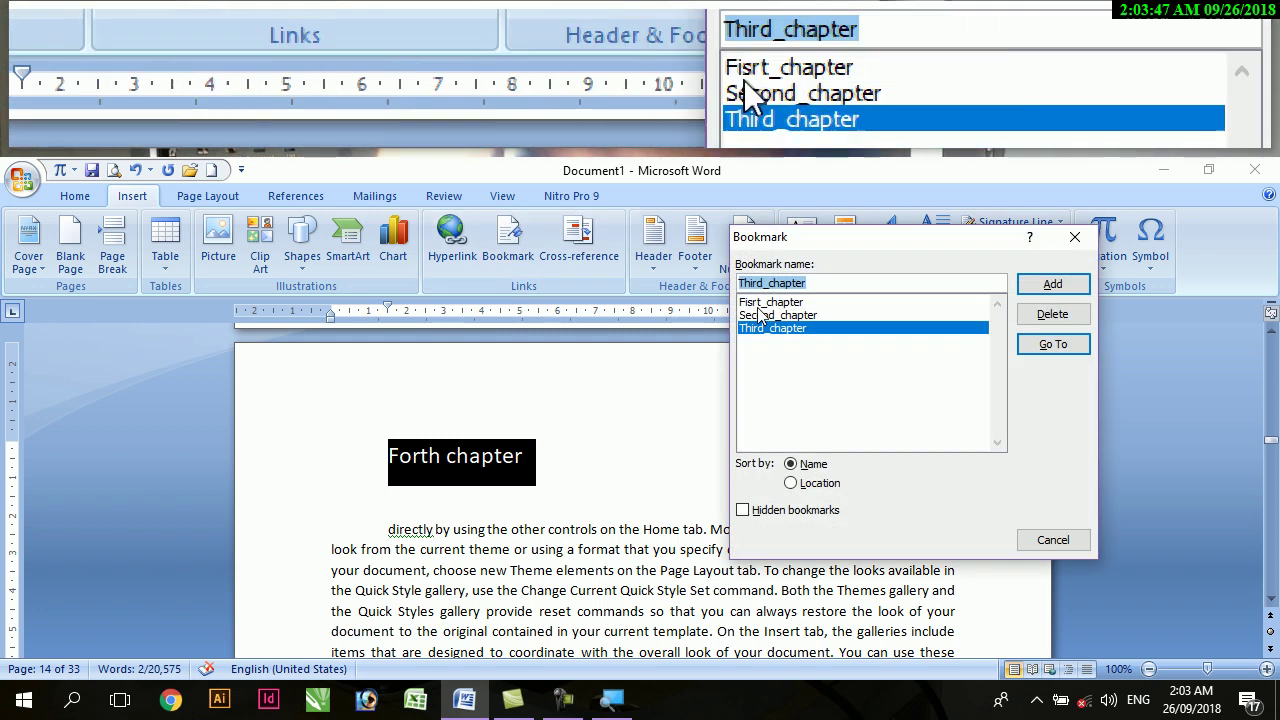
{"action": "key", "text": "BackSpace"}
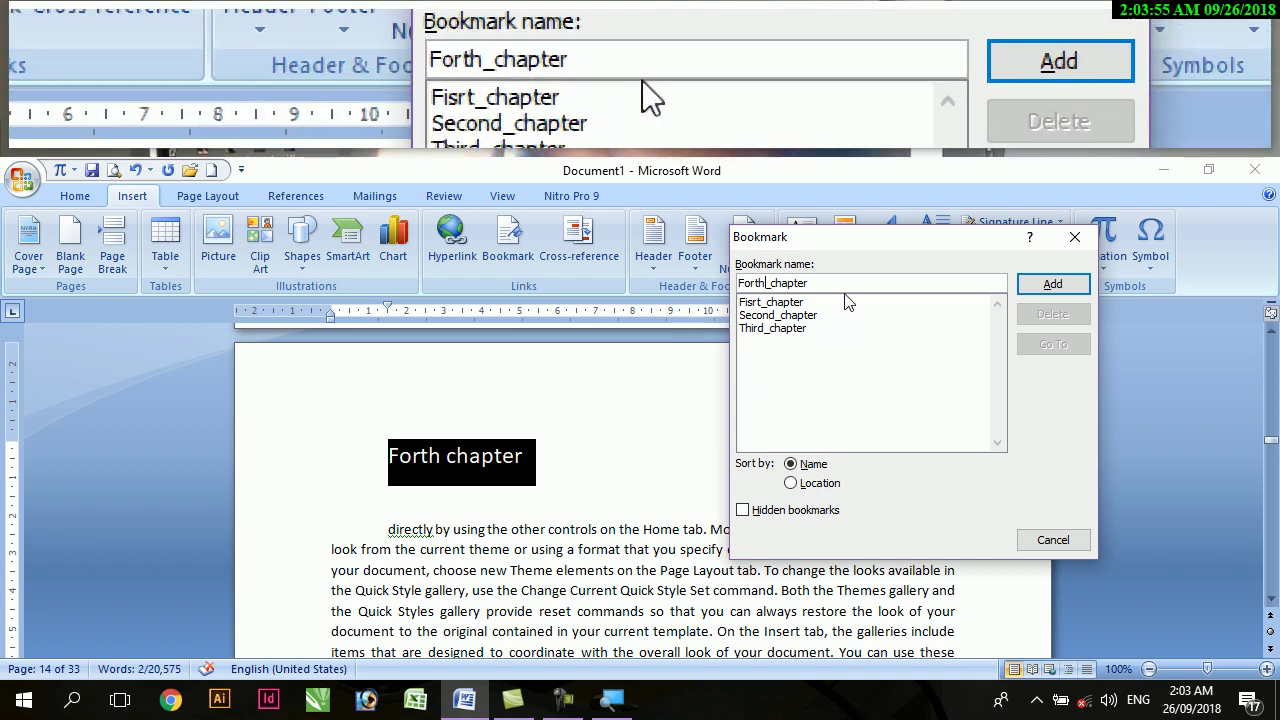
{"action": "left_click", "coordinate": [1053, 284]}
- Add a bookmark named Fifth_chapter to the "Fifth chapter" heading on page 18
{"action": "scroll", "coordinate": [515, 425], "scroll_direction": "down", "scroll_amount": 5}
{"action": "scroll", "coordinate": [516, 425], "scroll_direction": "down", "scroll_amount": 10}
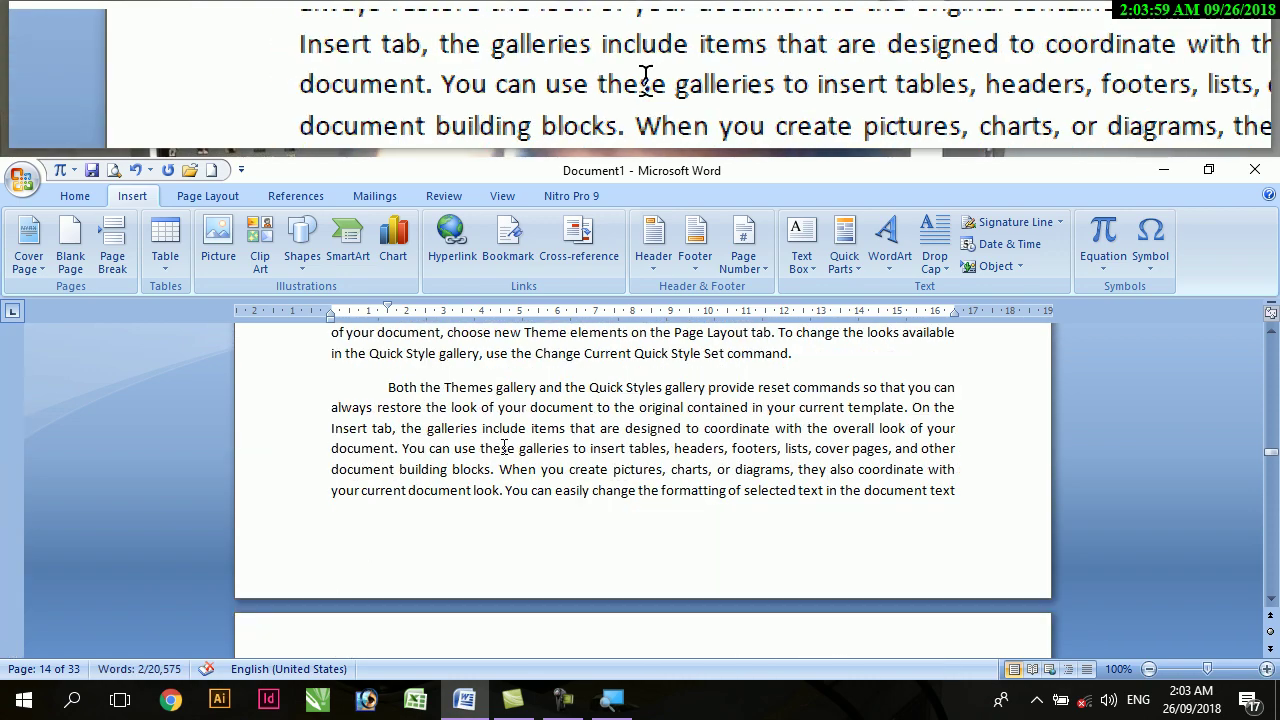
{"action": "scroll", "coordinate": [500, 460], "scroll_direction": "down", "scroll_amount": 10}
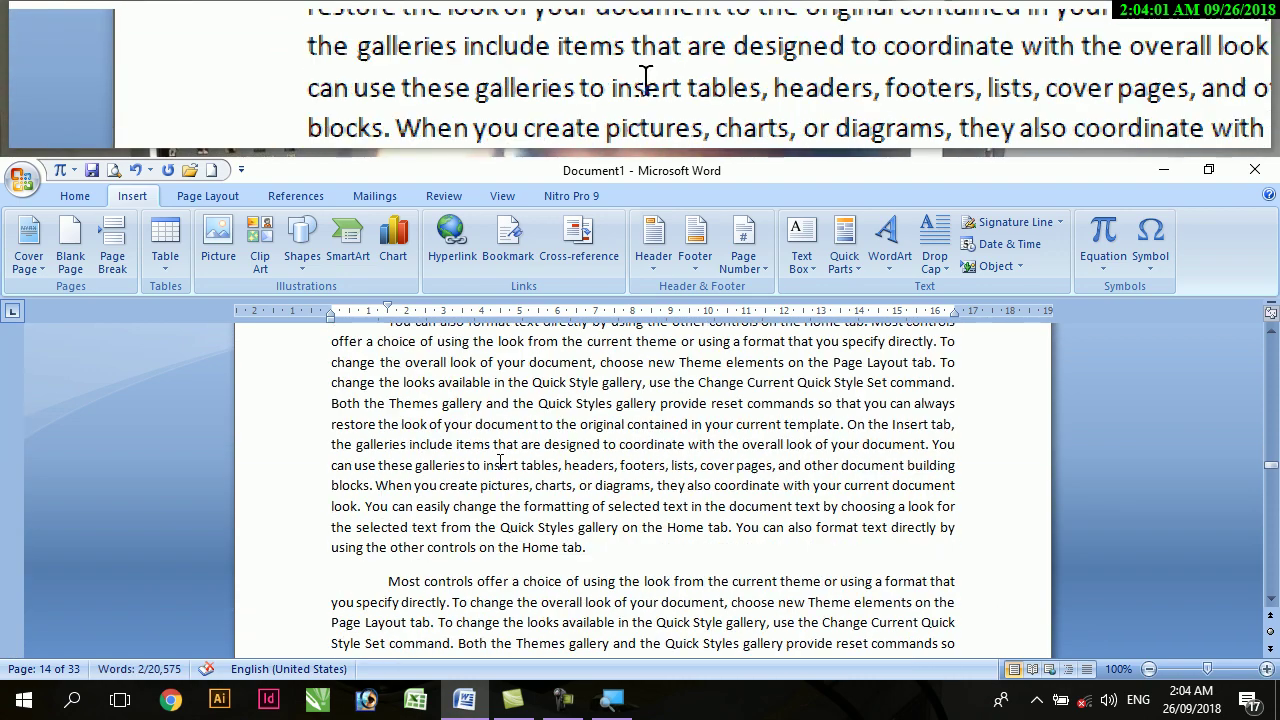
{"action": "scroll", "coordinate": [500, 462], "scroll_direction": "up", "scroll_amount": 2}
{"action": "triple_click", "coordinate": [397, 466]}
{"action": "left_click", "coordinate": [508, 240]}
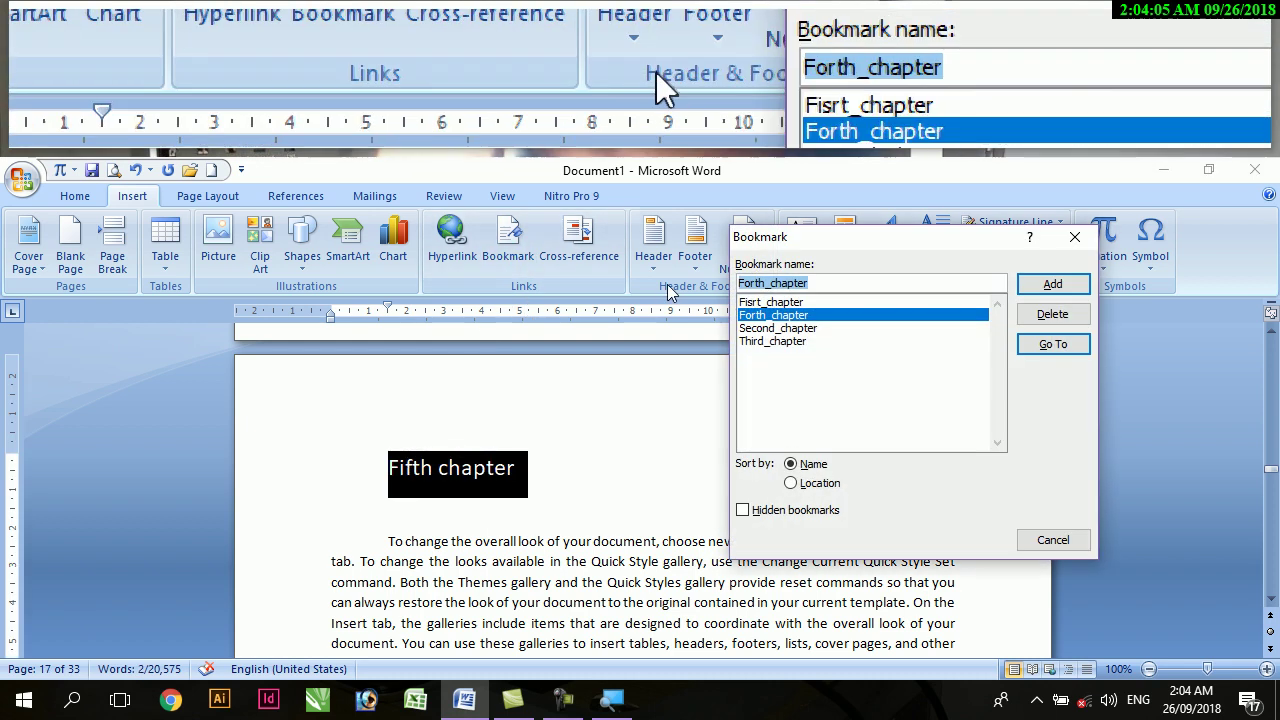
{"action": "left_click", "coordinate": [770, 283]}
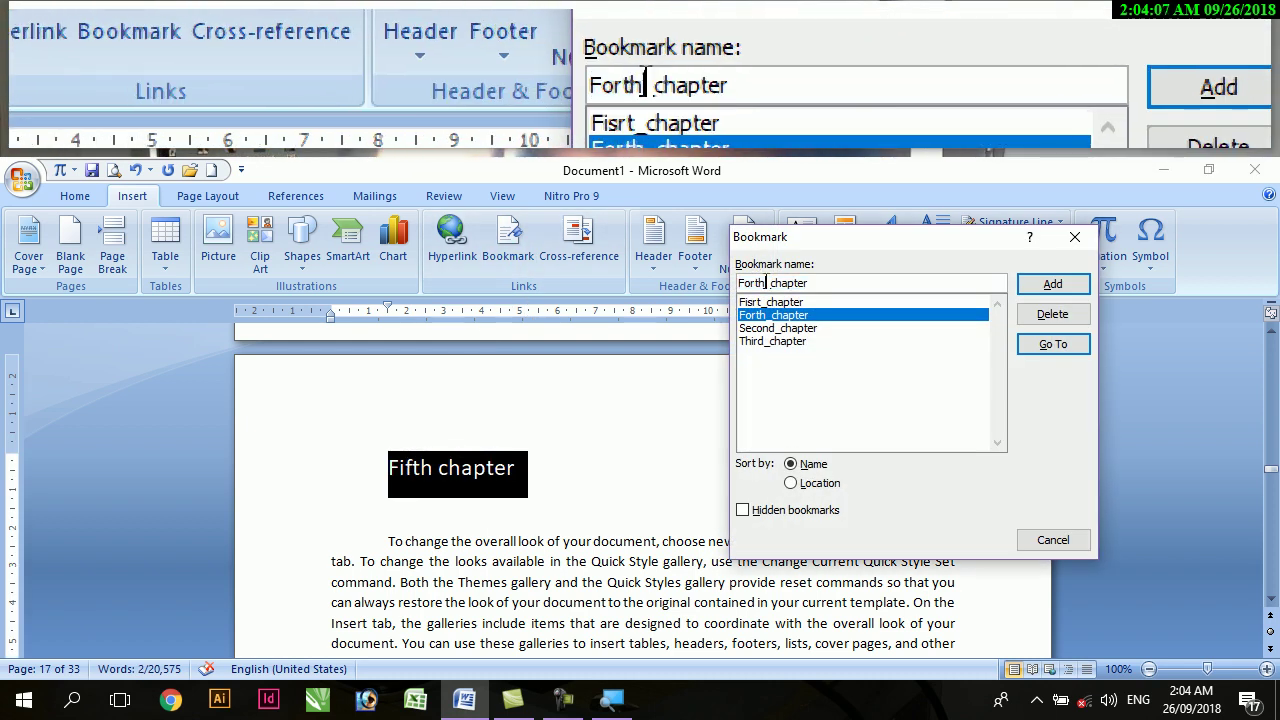
{"action": "key", "text": "BackSpace"}
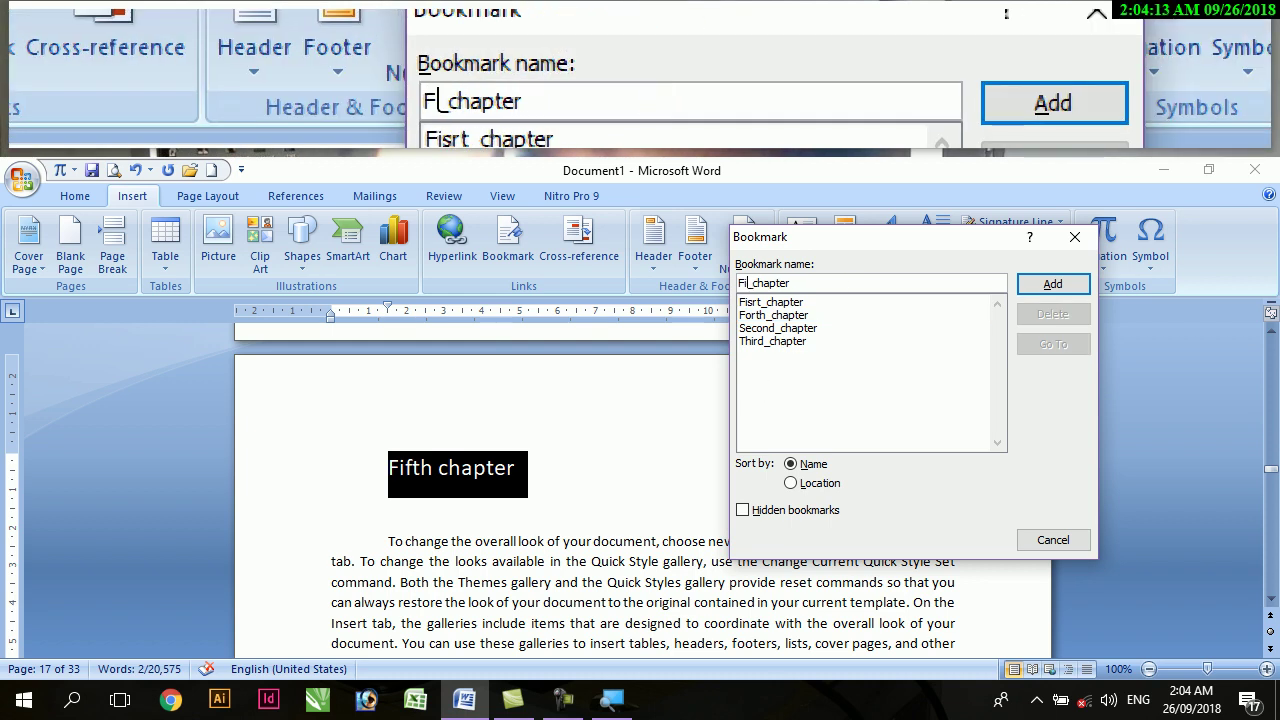
{"action": "left_click", "coordinate": [1053, 284]}
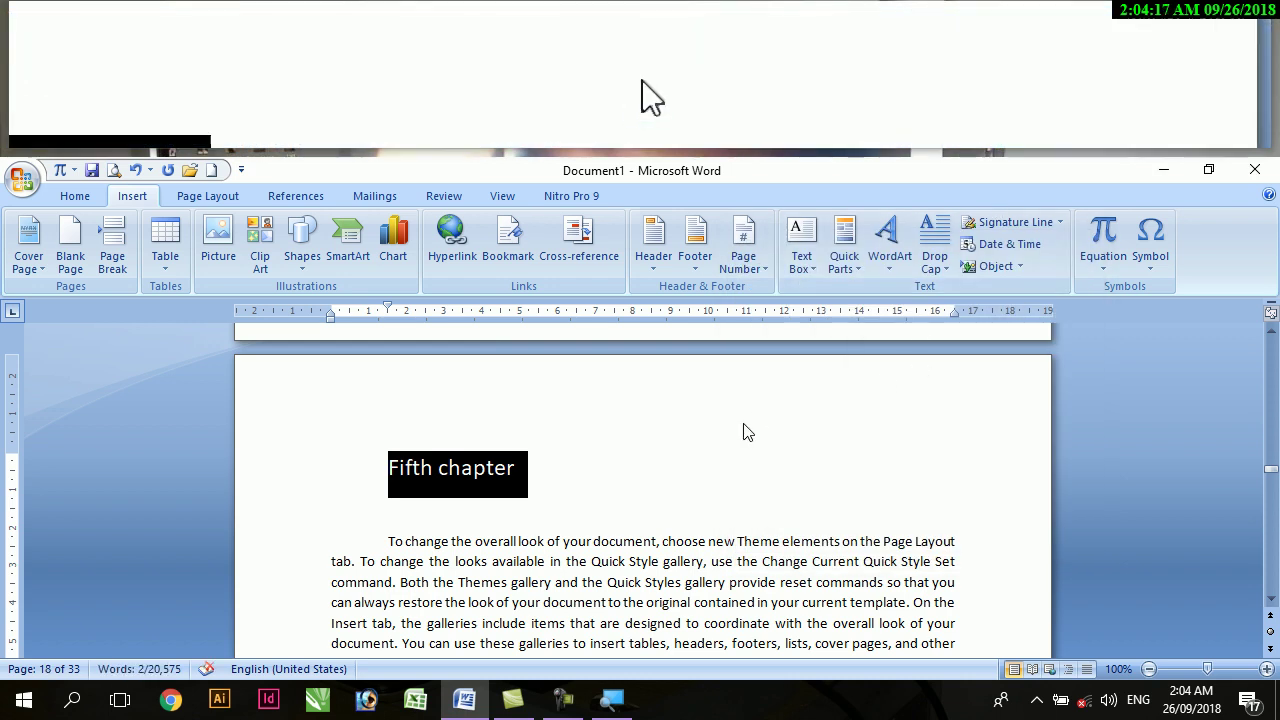
- Return to the first page and review the list of bookmarks defined in the document
{"action": "left_click", "coordinate": [745, 426]}
{"action": "left_click_drag", "start_coordinate": [1263, 473], "coordinate": [1263, 340]}
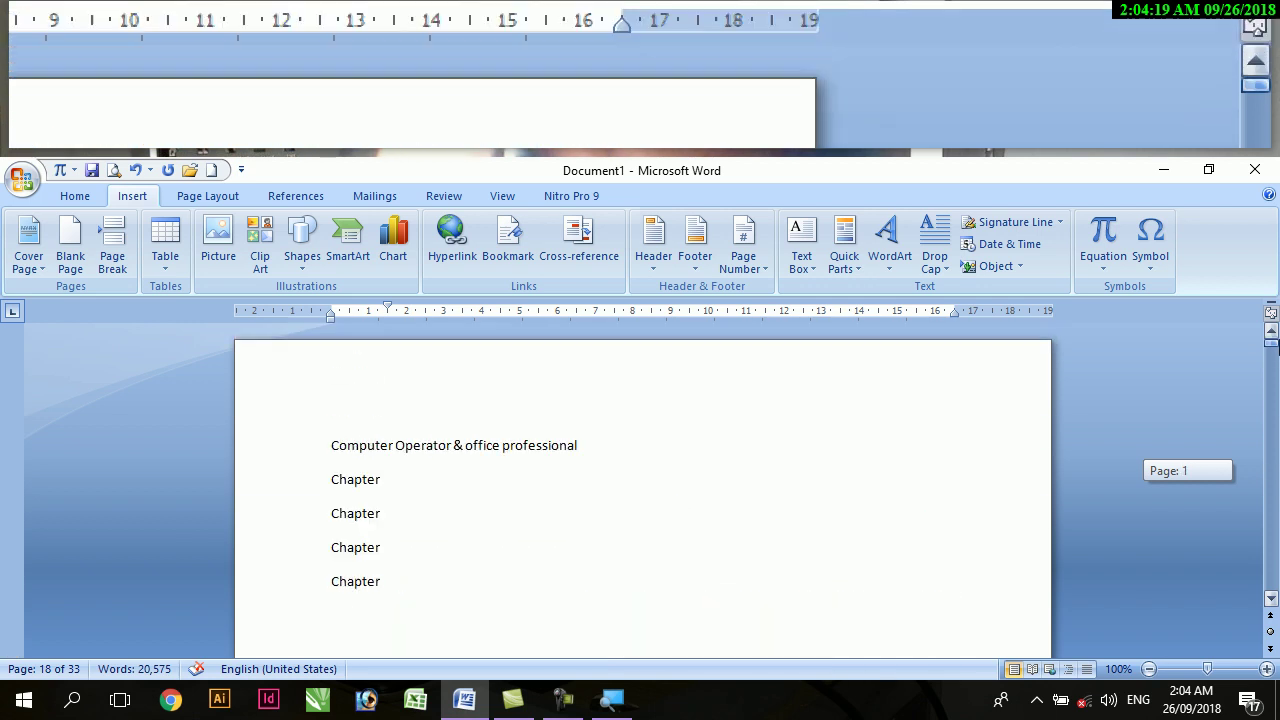
{"action": "left_click", "coordinate": [508, 248]}
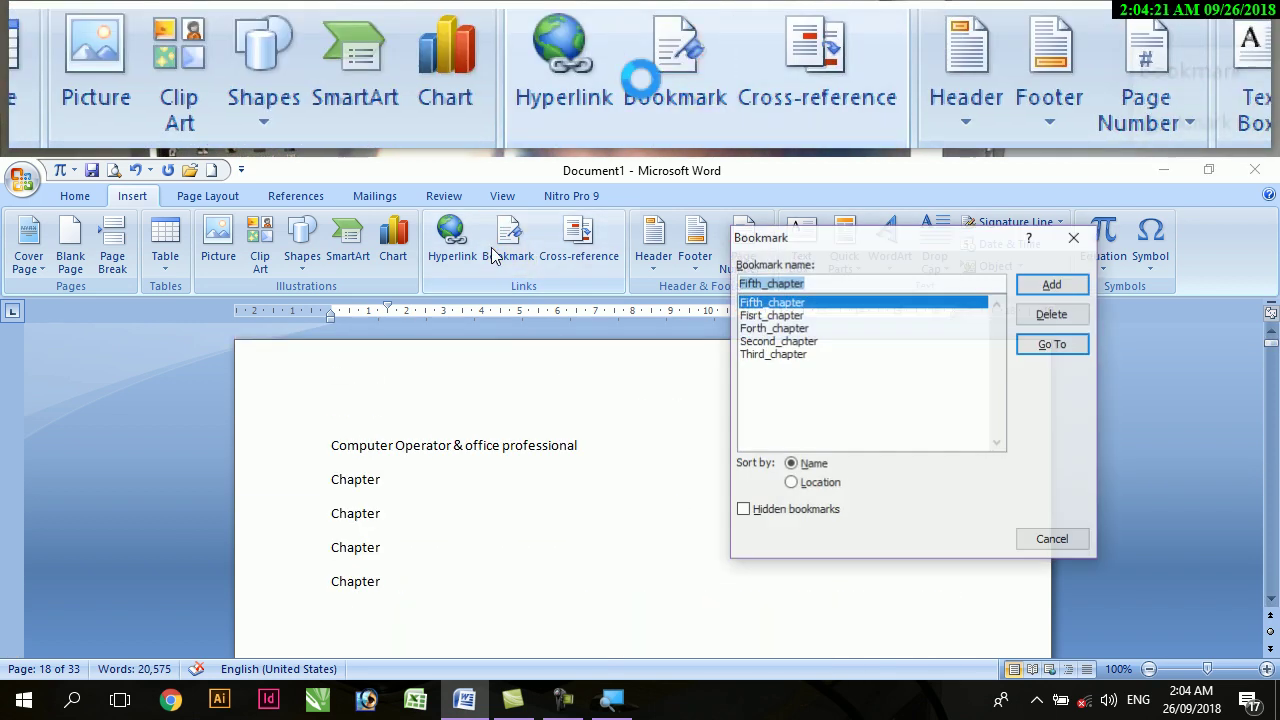
{"action": "left_click_drag", "start_coordinate": [840, 257], "coordinate": [849, 334]}
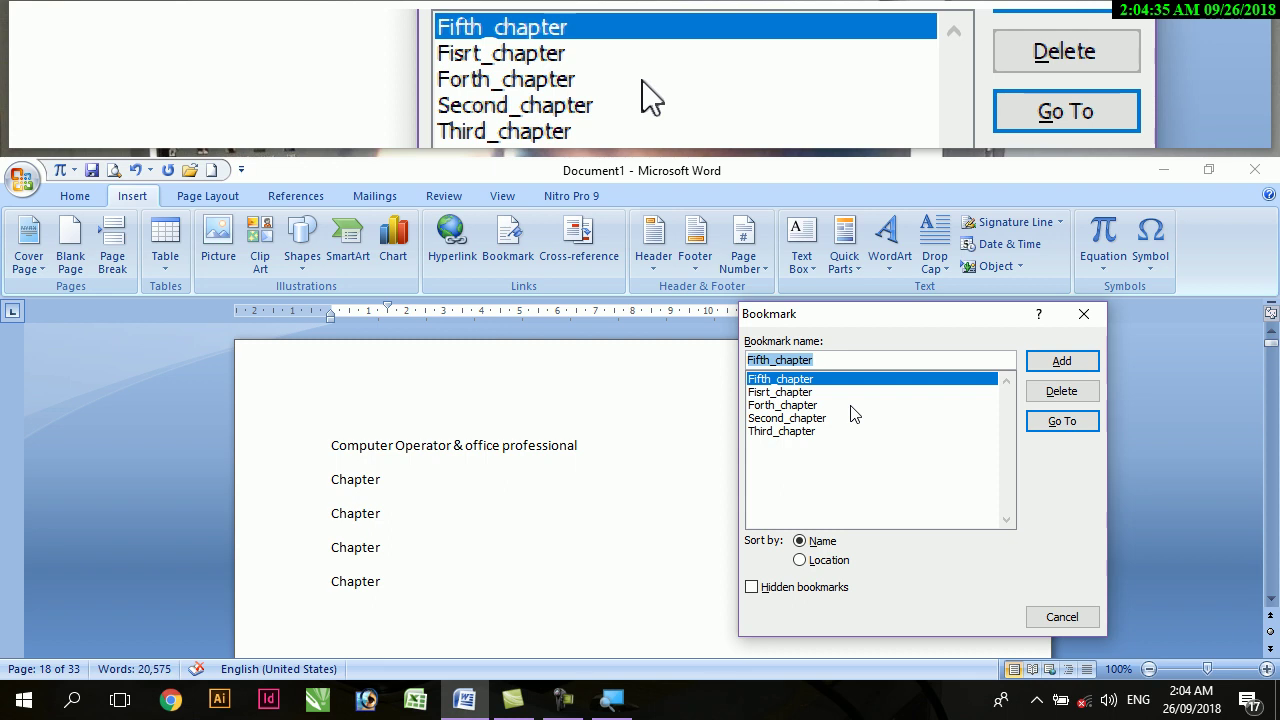
{"action": "left_click", "coordinate": [1083, 314]}
- Examine the Go To options with Section as the target, leaving the section number empty
{"action": "left_click", "coordinate": [75, 196]}
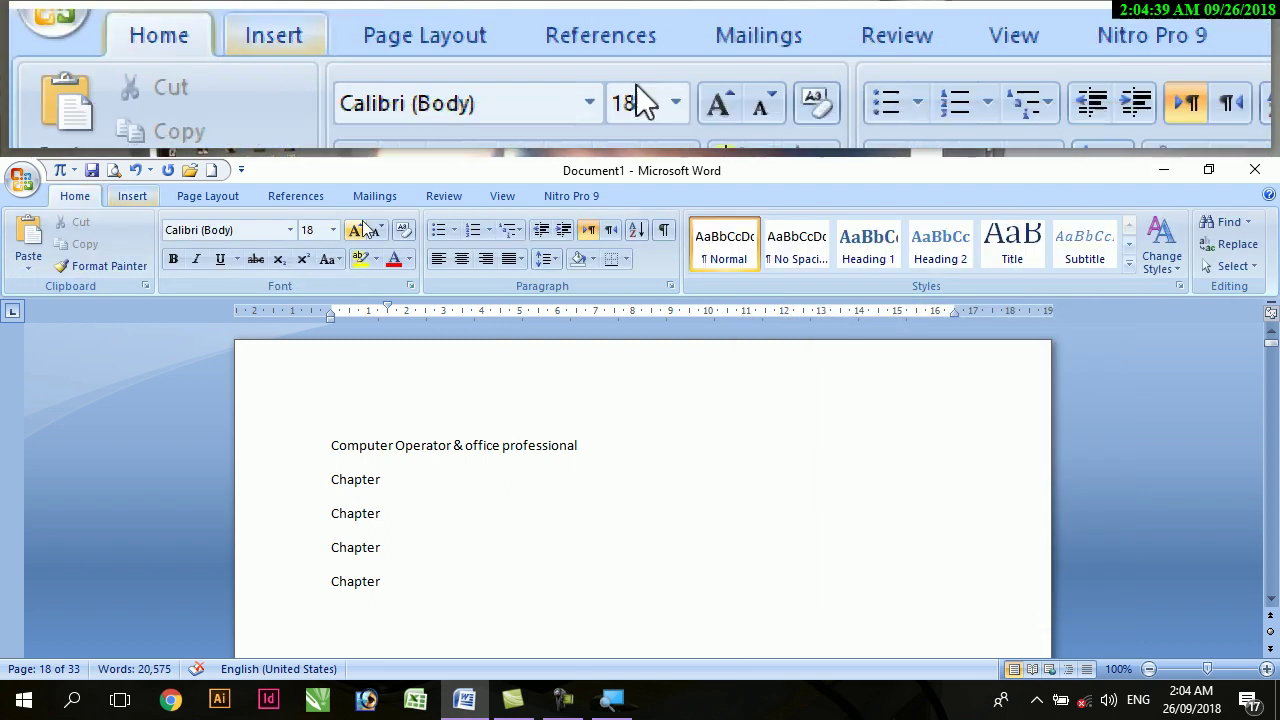
{"action": "left_click", "coordinate": [1248, 222]}
{"action": "left_click", "coordinate": [1229, 266]}
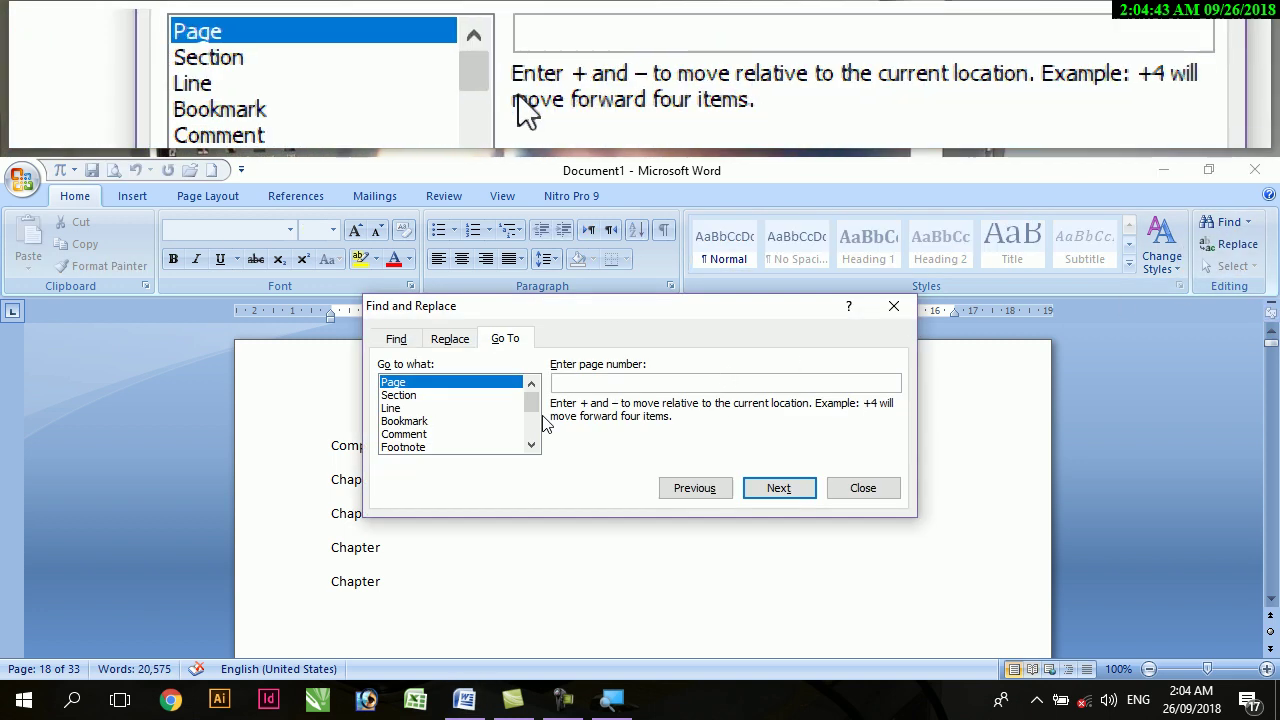
{"action": "left_click", "coordinate": [398, 397]}
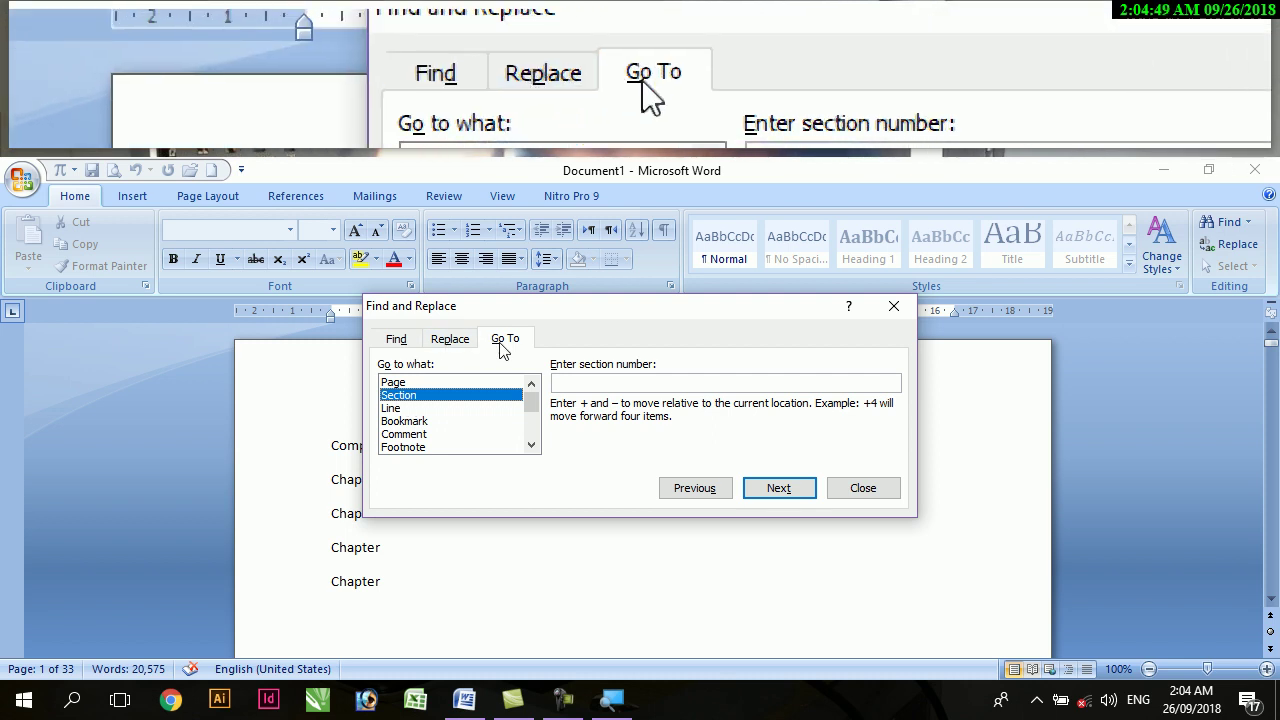
{"action": "left_click", "coordinate": [880, 492]}
- From the "First chapter" page, jump to the Forth_chapter bookmark and to the Third_chapter bookmark
{"action": "scroll", "coordinate": [524, 471], "scroll_direction": "down", "scroll_amount": 3}
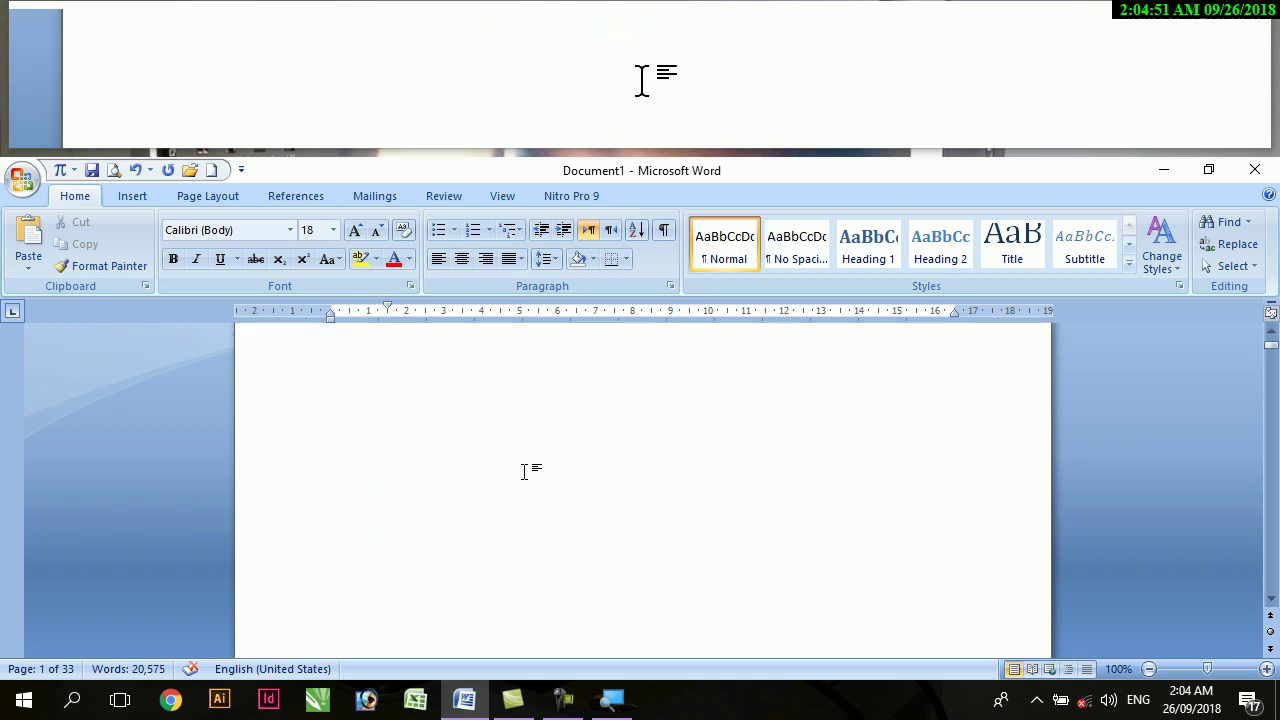
{"action": "scroll", "coordinate": [510, 467], "scroll_direction": "down", "scroll_amount": 5}
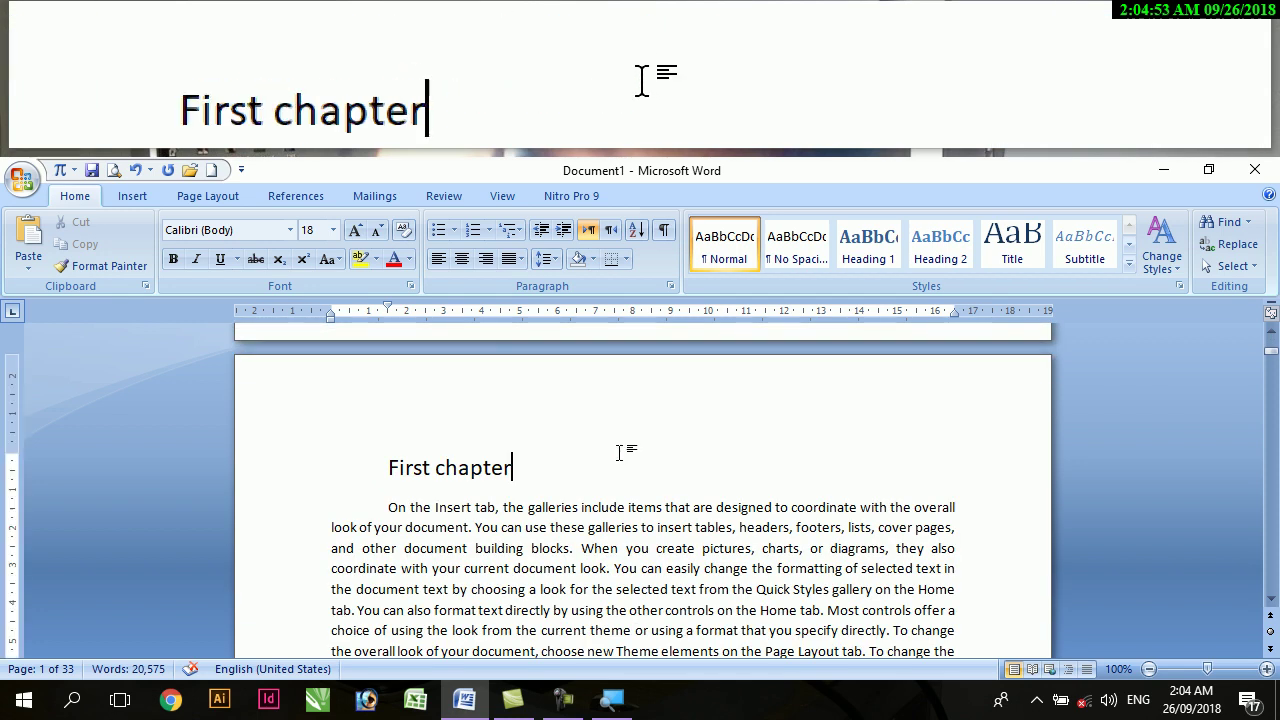
{"action": "left_click", "coordinate": [132, 196]}
{"action": "left_click", "coordinate": [508, 240]}
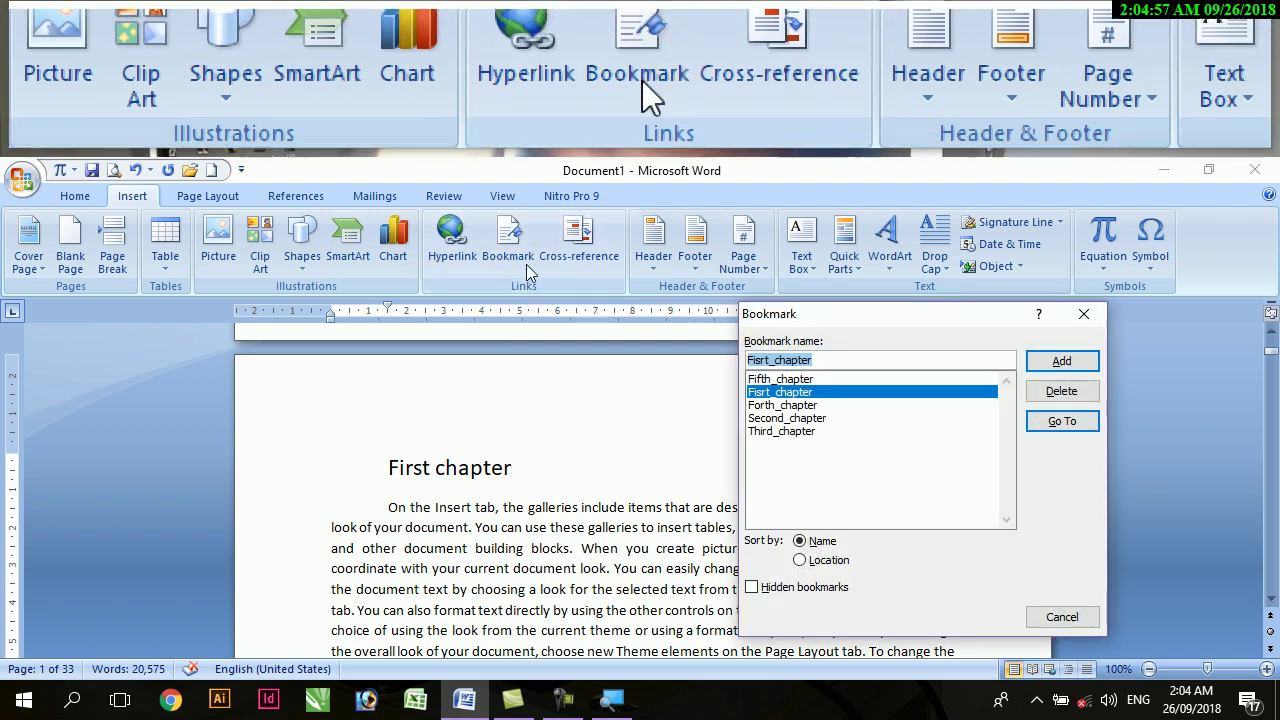
{"action": "left_click_drag", "start_coordinate": [772, 326], "coordinate": [805, 227]}
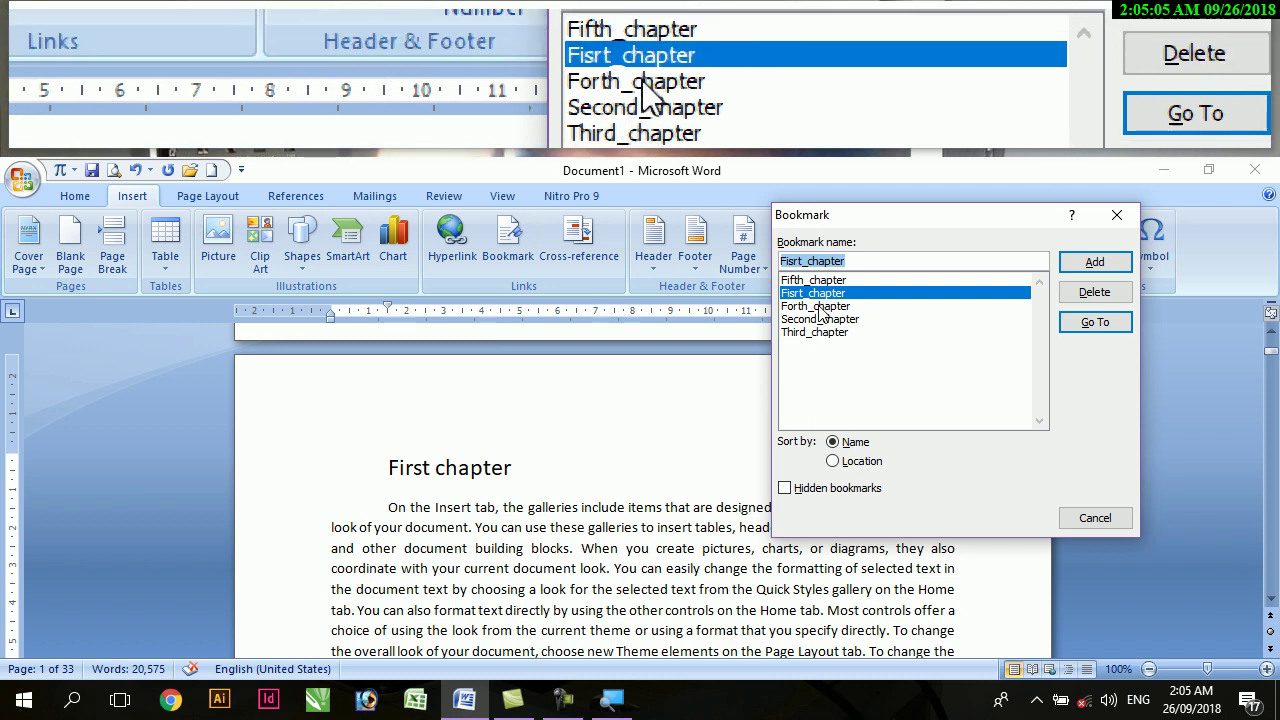
{"action": "left_click", "coordinate": [819, 307]}
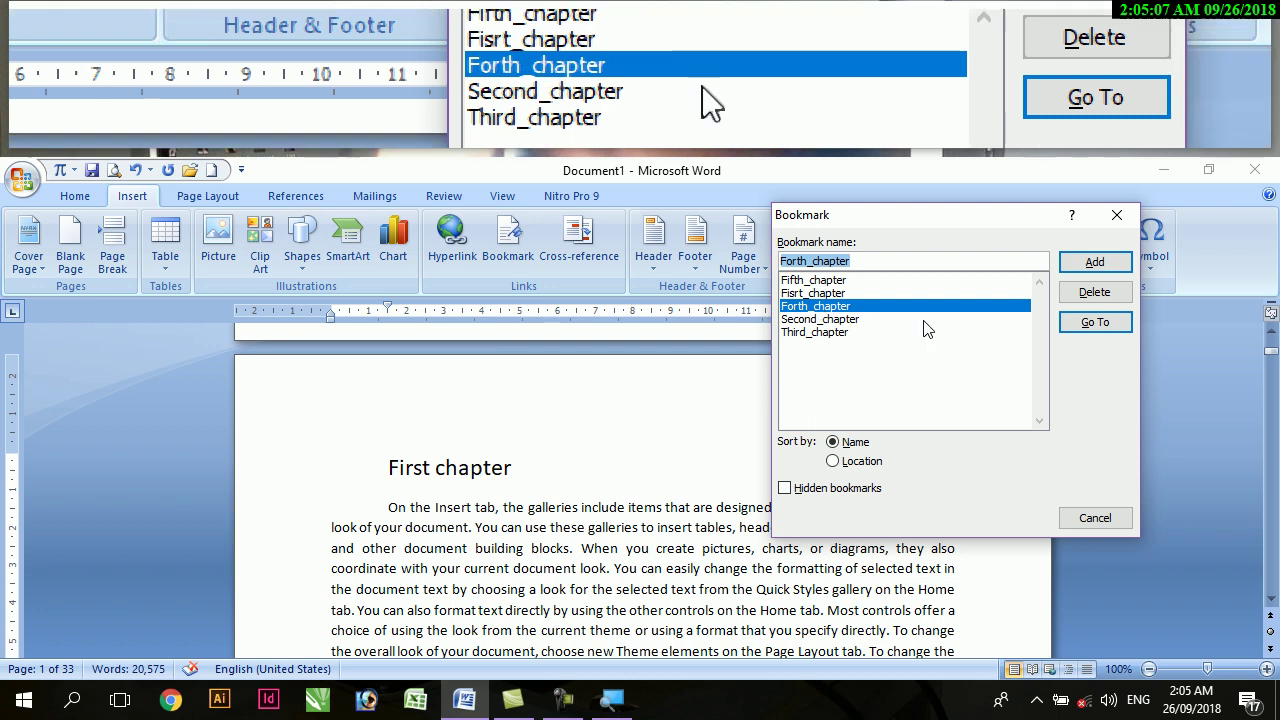
{"action": "left_click", "coordinate": [1089, 328]}
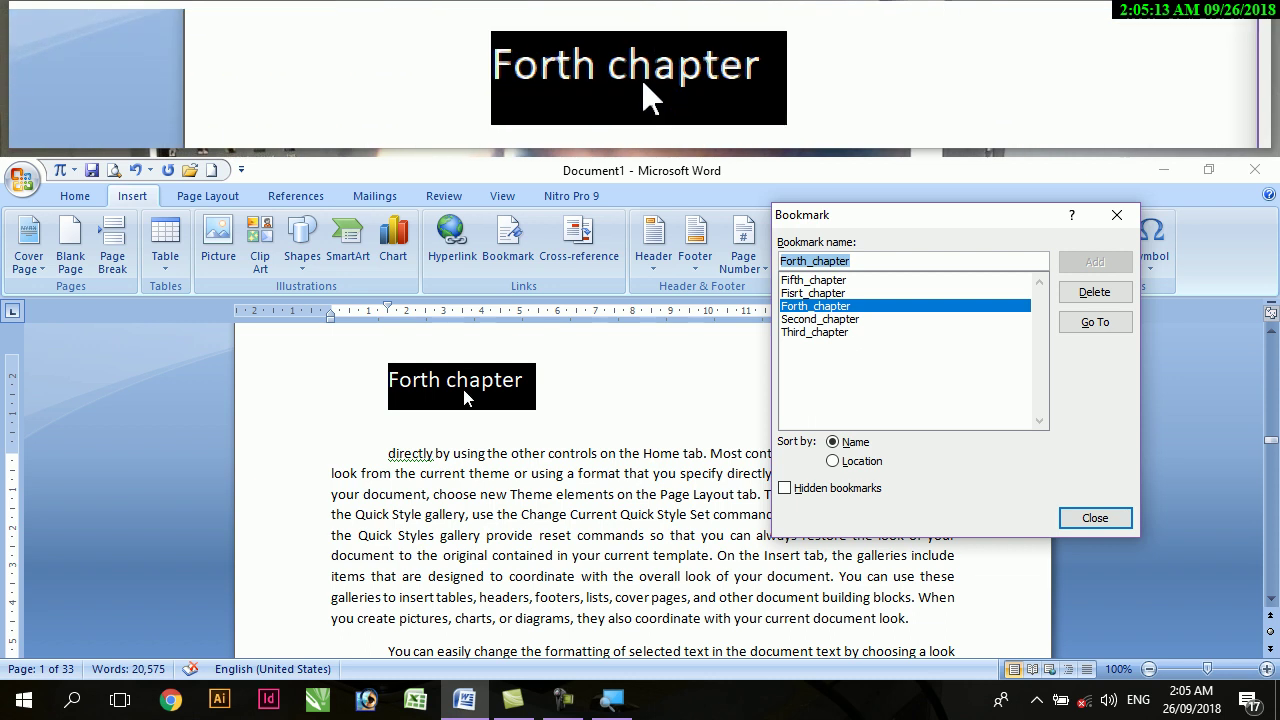
{"action": "left_click", "coordinate": [829, 333]}
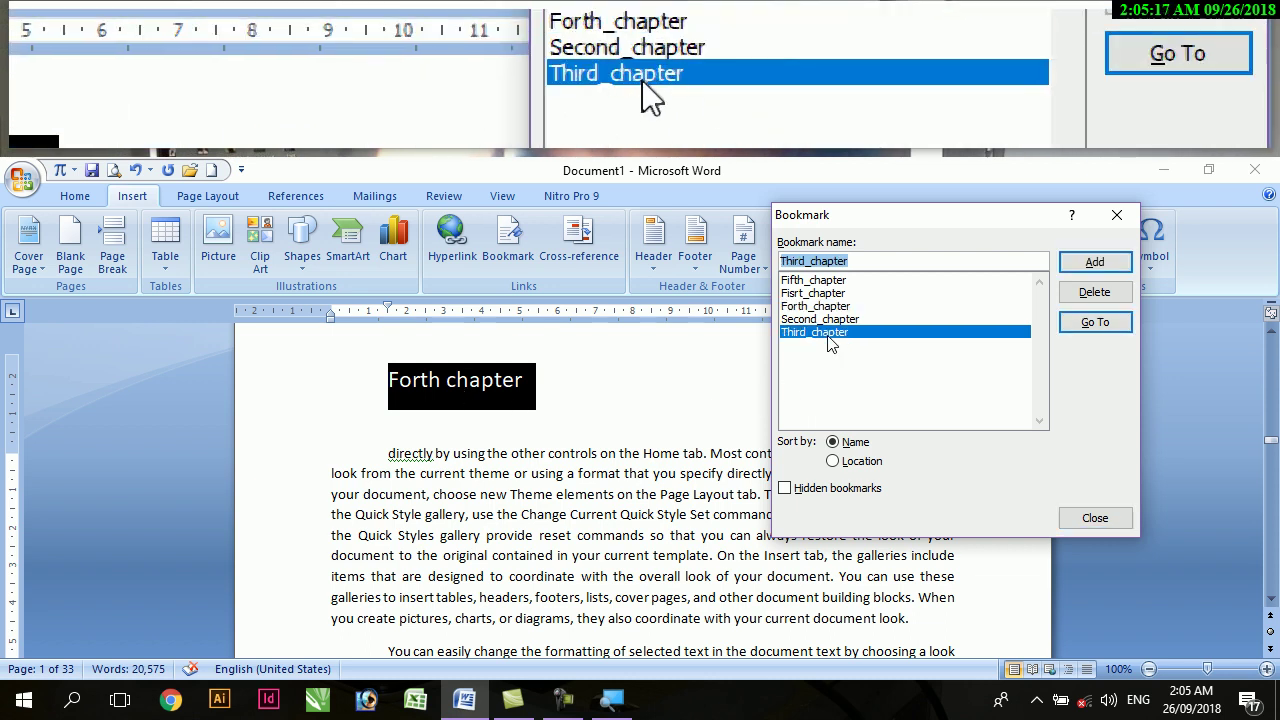
{"action": "left_click", "coordinate": [1079, 328]}
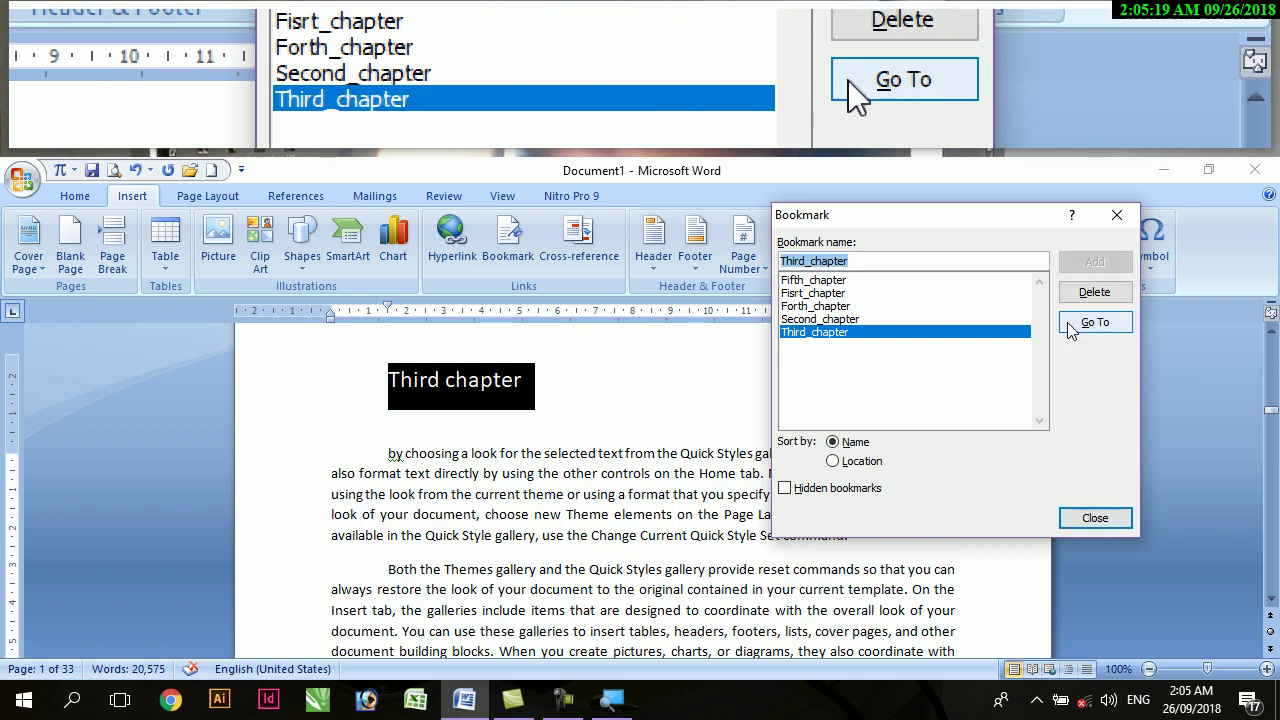
- Jump to the Fisrt_chapter bookmark and sort the bookmark list by location
{"action": "left_click", "coordinate": [813, 296]}
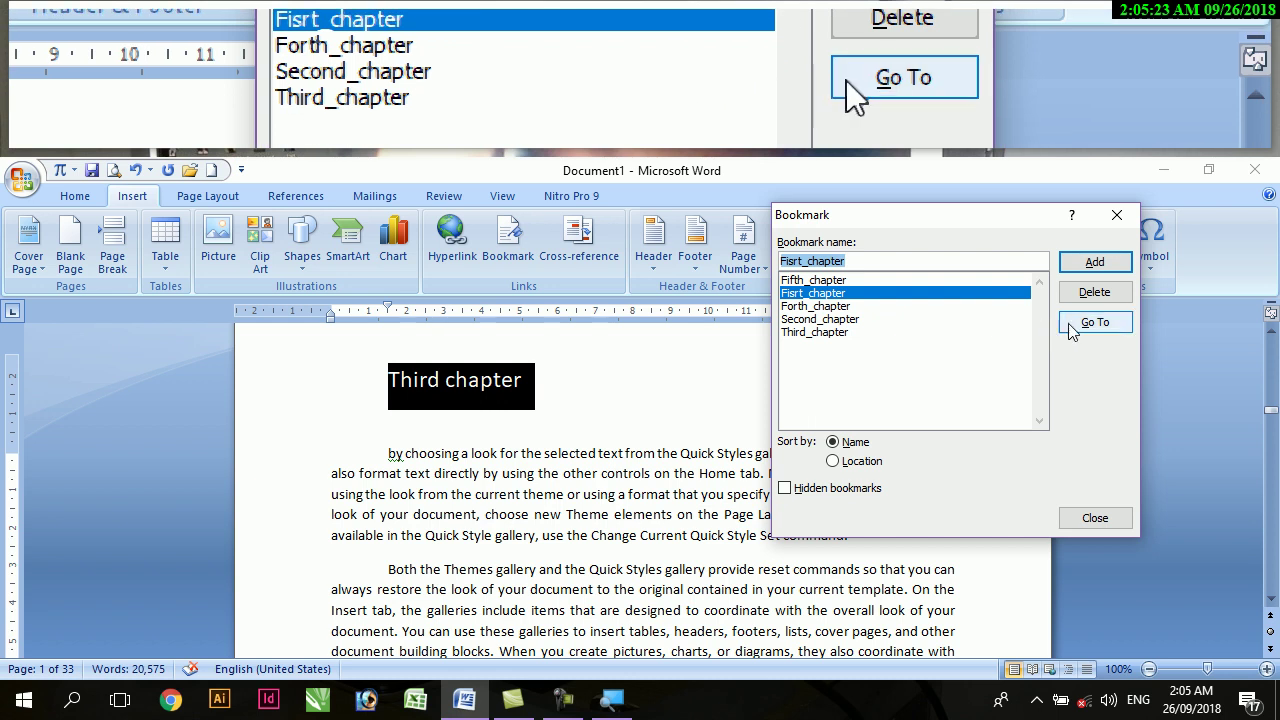
{"action": "left_click", "coordinate": [1074, 326]}
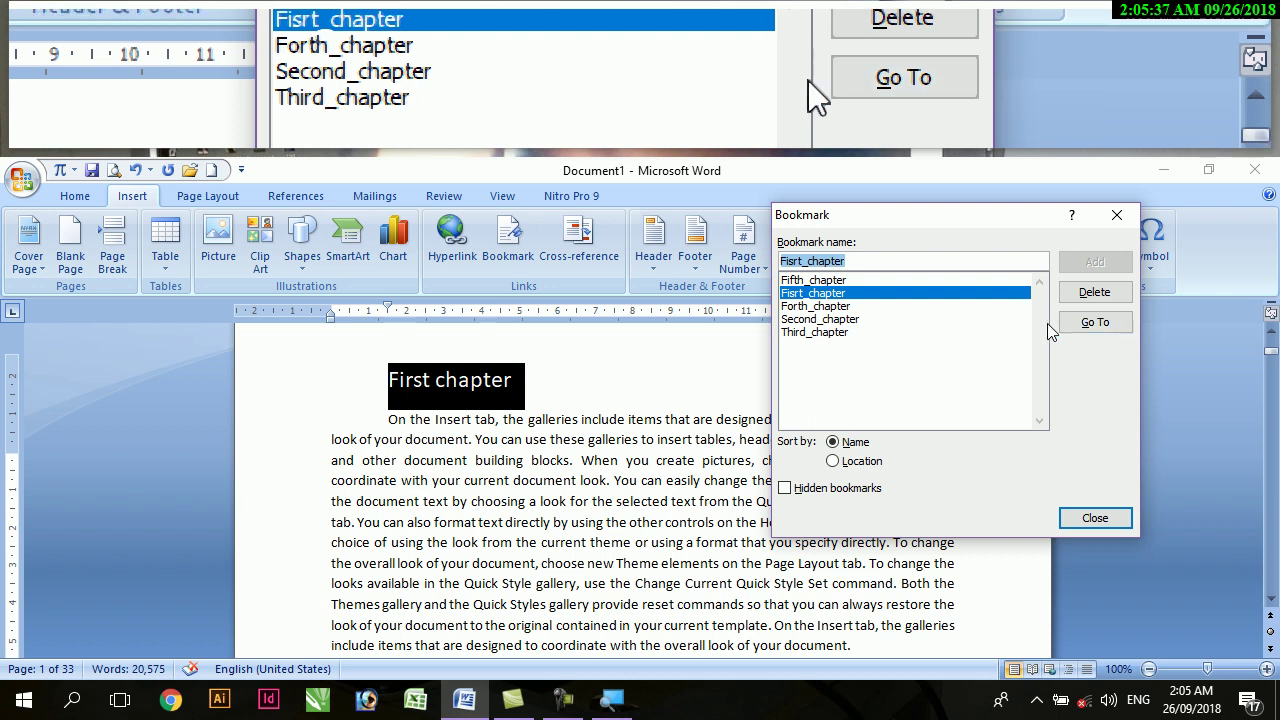
{"action": "left_click", "coordinate": [834, 463]}
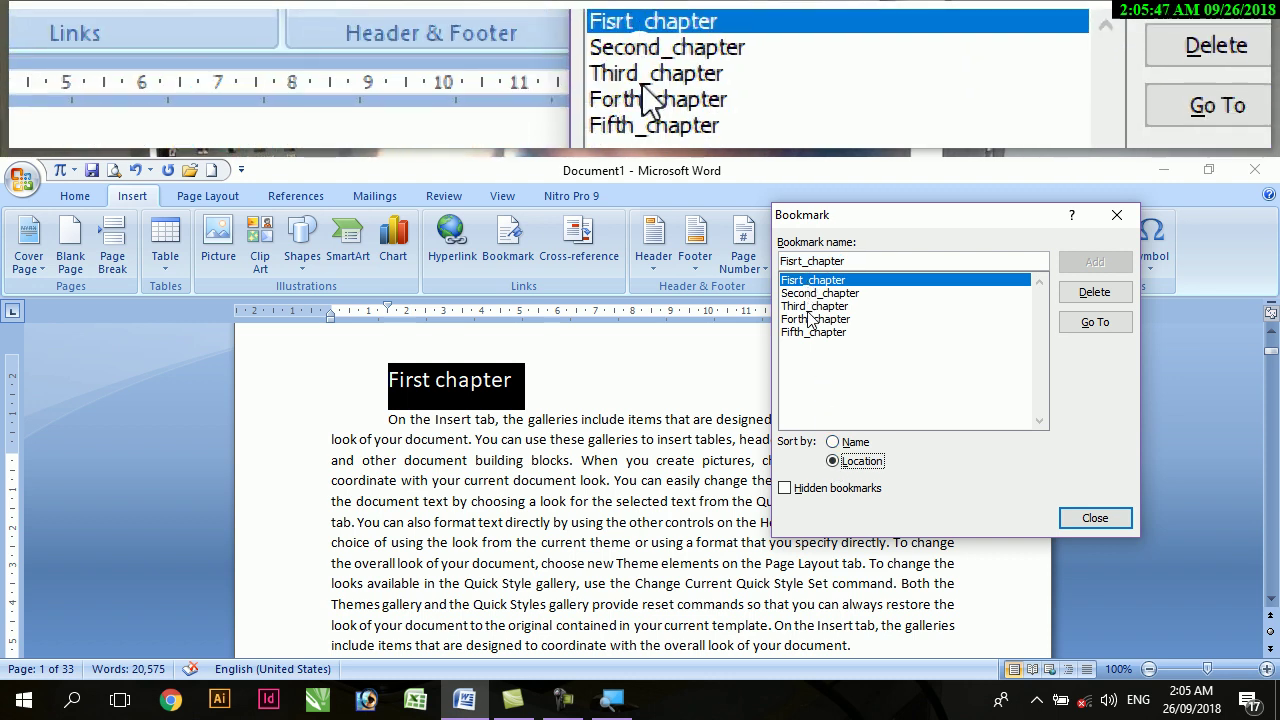
{"action": "left_click", "coordinate": [1095, 517]}
- Enlarge the title "Computer Operator & office professional" and the four "Chapter" lines on the first page to 26 pt
{"action": "scroll", "coordinate": [818, 490], "scroll_direction": "down", "scroll_amount": 10}
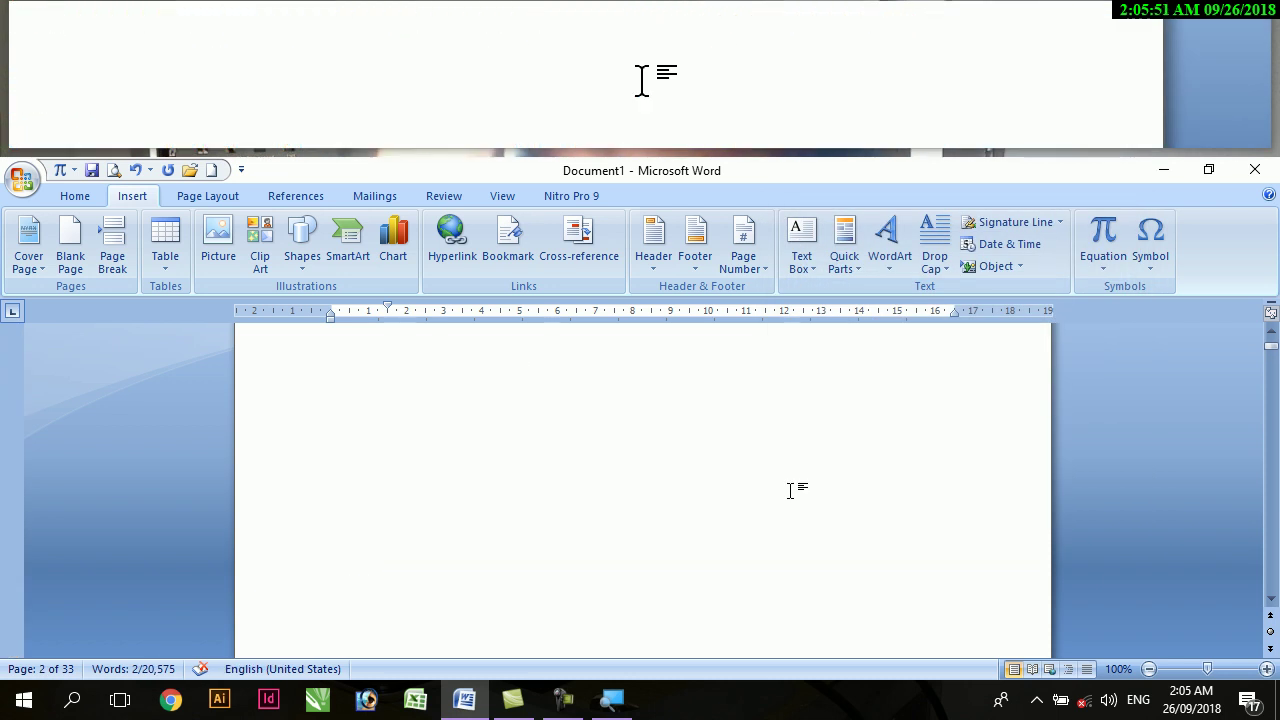
{"action": "left_click", "coordinate": [431, 591]}
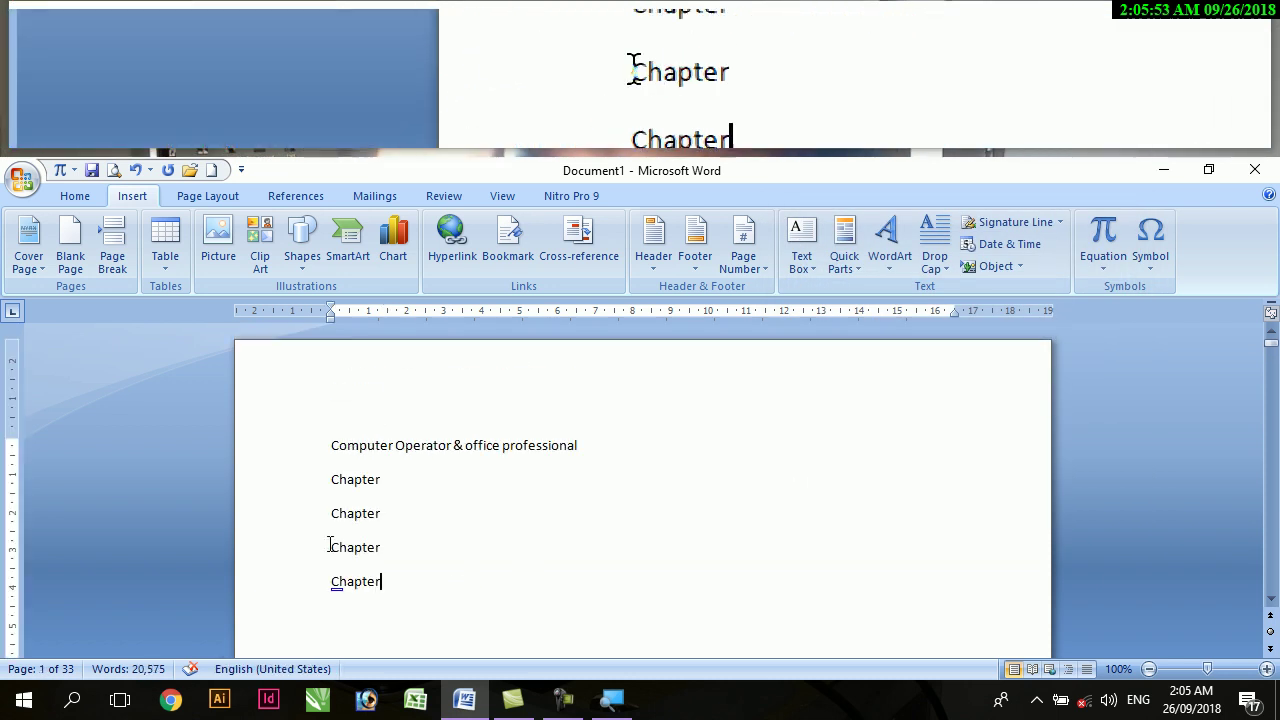
{"action": "key", "text": "shift+Left"}
{"action": "key", "text": "shift+Left"}
{"action": "key", "text": "shift+Left"}
{"action": "key", "text": "shift+Left"}
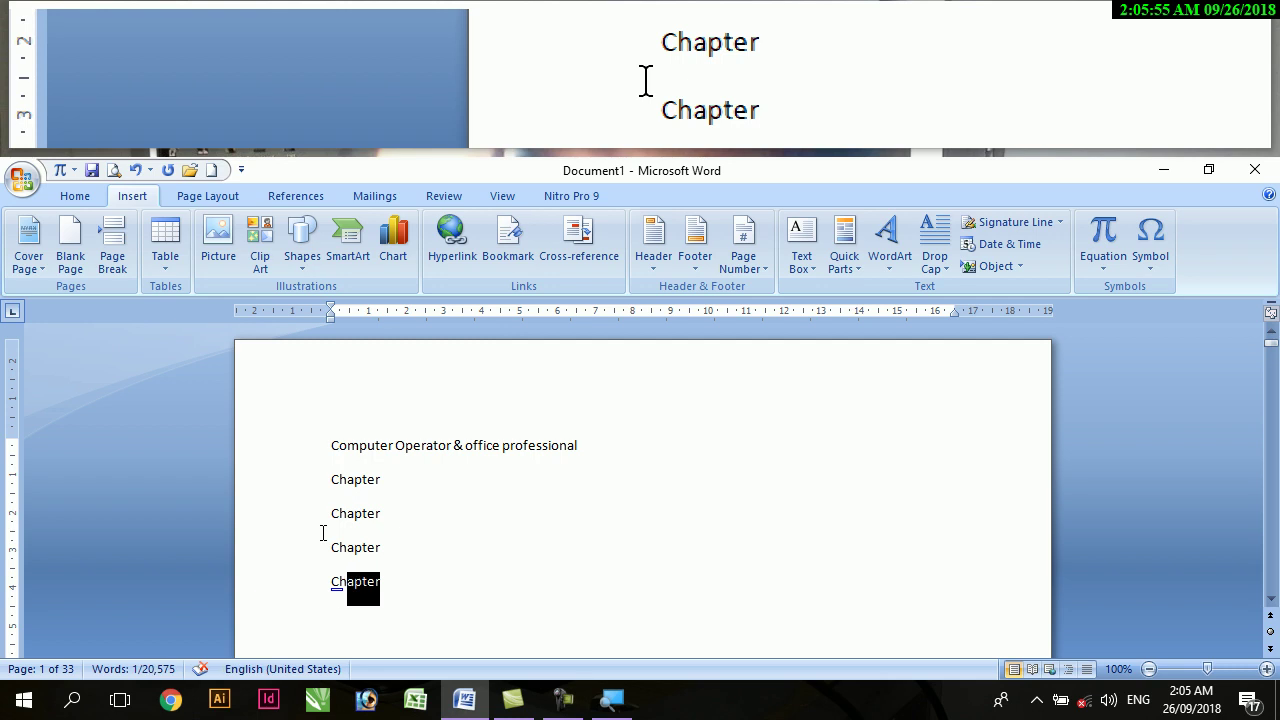
{"action": "key", "text": "shift+Up"}
{"action": "key", "text": "shift+Up"}
{"action": "key", "text": "shift+Up"}
{"action": "key", "text": "shift+Up"}
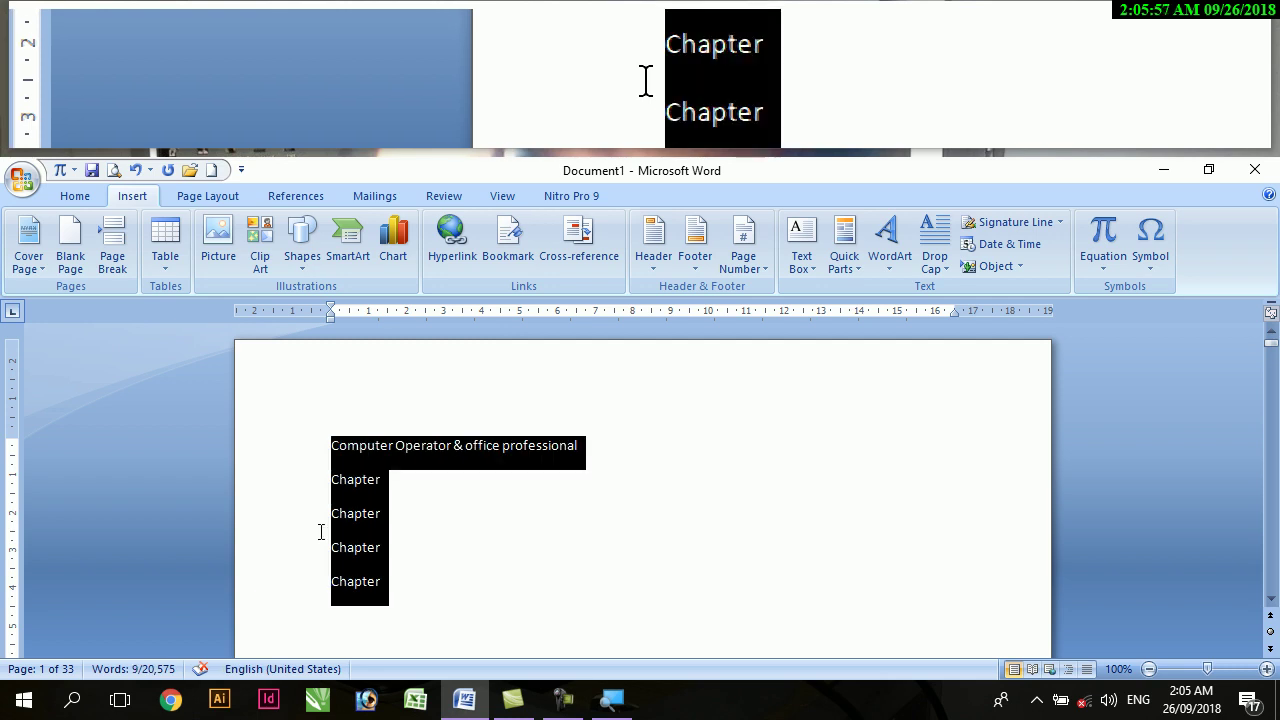
{"action": "left_click", "coordinate": [75, 196]}
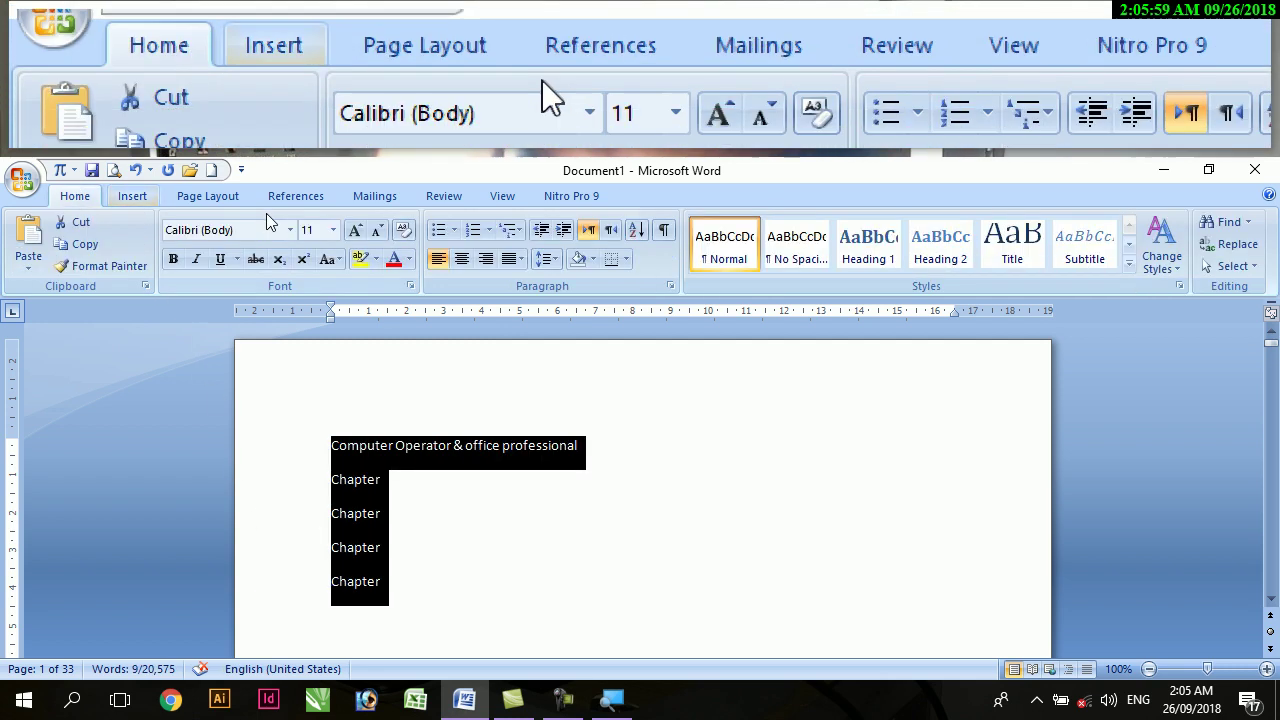
{"action": "left_click", "coordinate": [353, 232]}
{"action": "left_click", "coordinate": [353, 232]}
{"action": "left_click", "coordinate": [353, 232]}
{"action": "left_click", "coordinate": [353, 232]}
{"action": "left_click", "coordinate": [353, 232]}
{"action": "left_click", "coordinate": [353, 232]}
{"action": "left_click", "coordinate": [353, 232]}
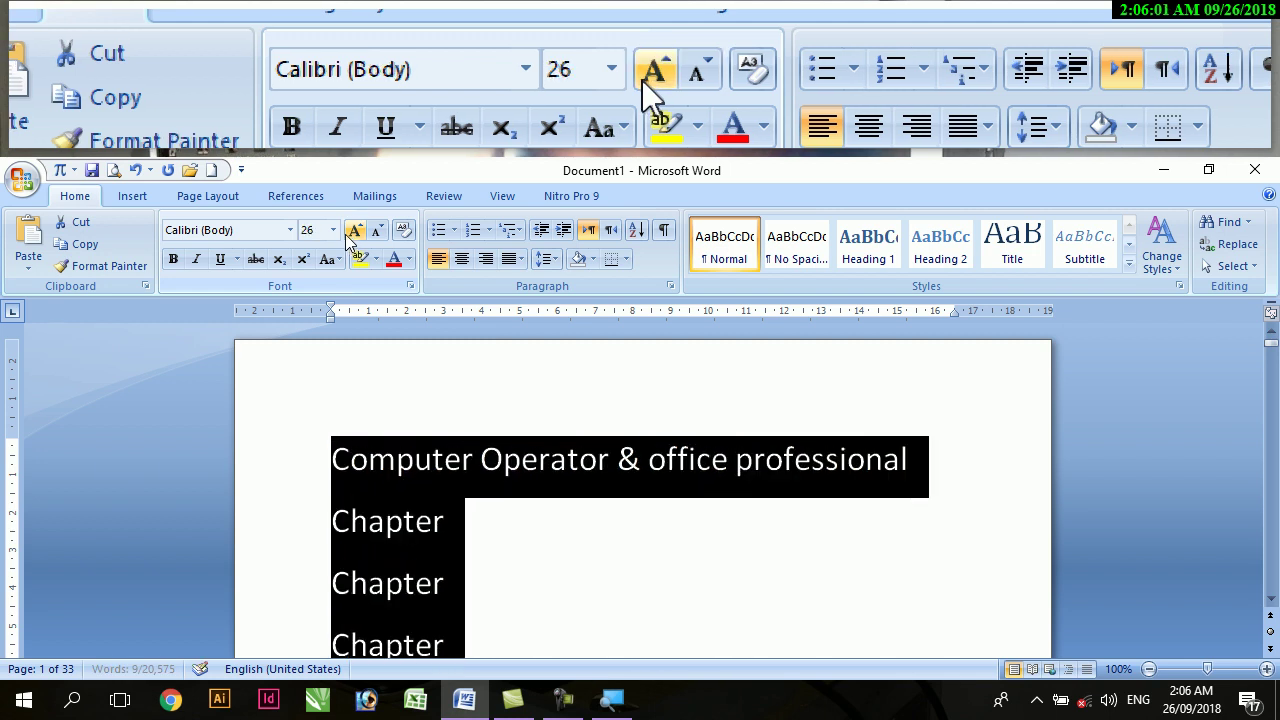
{"action": "left_click", "coordinate": [353, 232]}
{"action": "scroll", "coordinate": [476, 412], "scroll_direction": "down", "scroll_amount": 3}
{"action": "left_click", "coordinate": [469, 482]}
{"action": "left_click", "coordinate": [462, 508]}
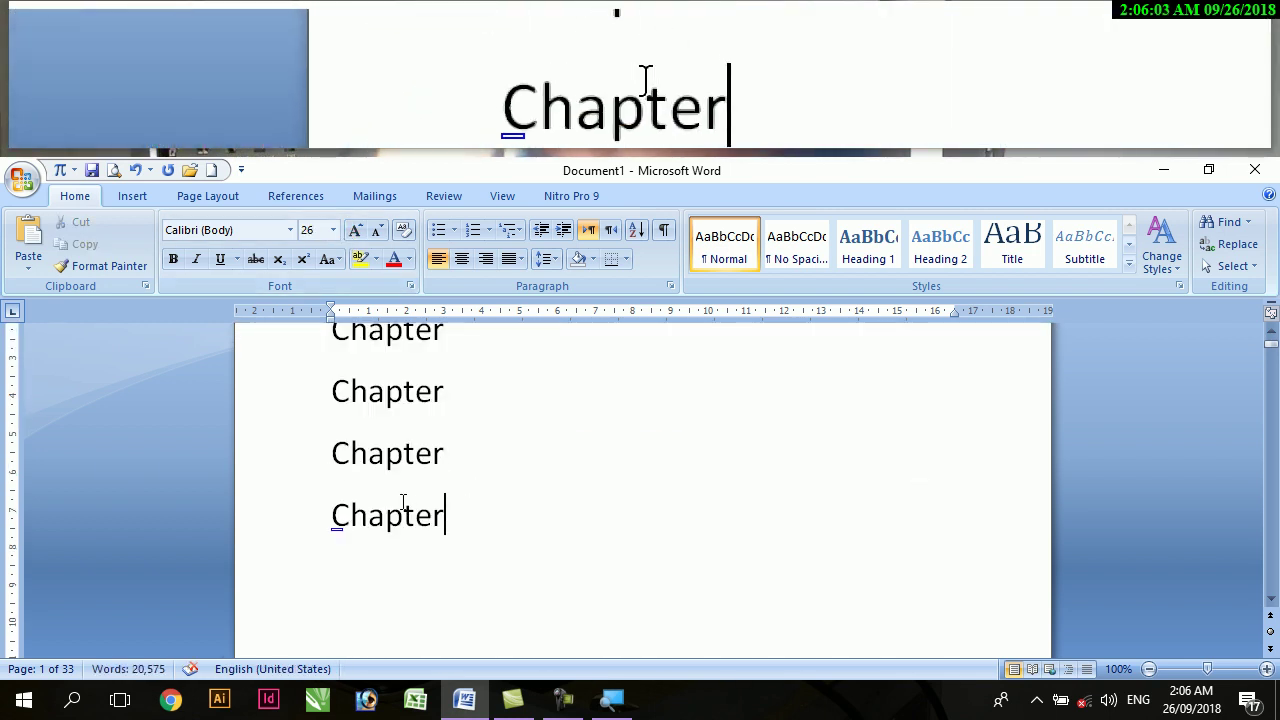
{"action": "key", "text": "shift+Up"}
{"action": "key", "text": "shift+Up"}
{"action": "key", "text": "shift+Up"}
{"action": "key", "text": "shift+Up"}
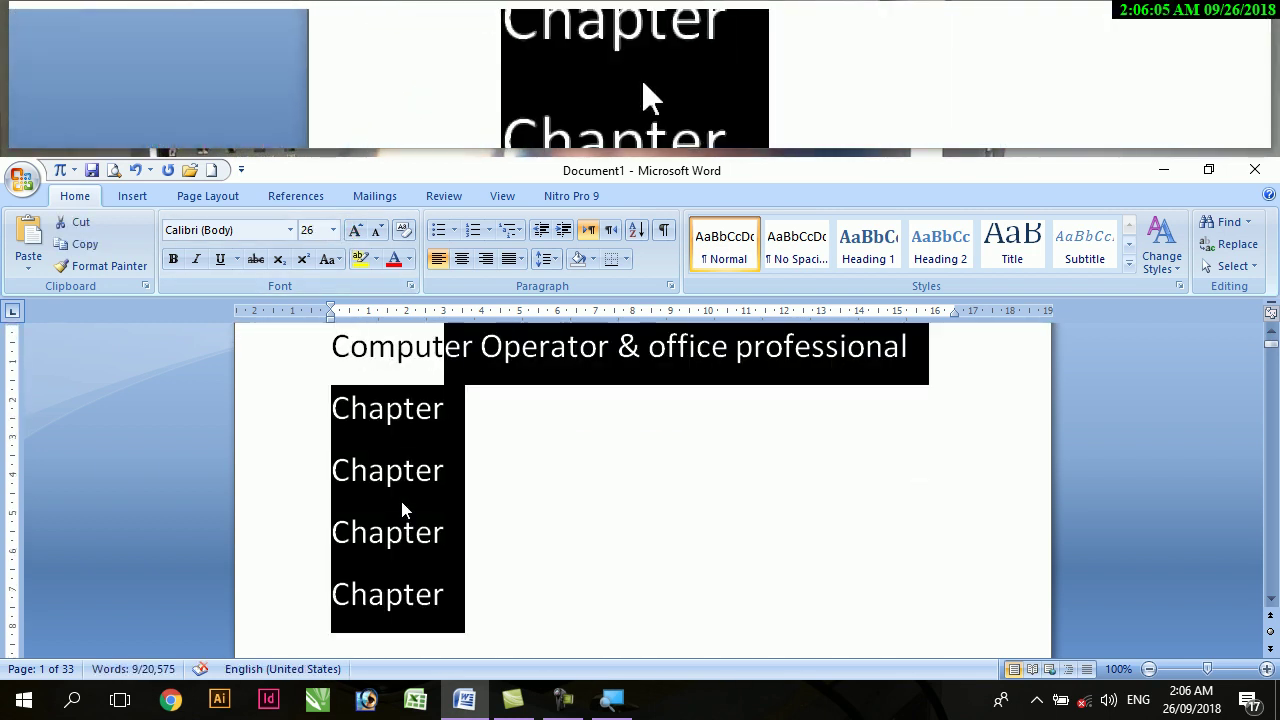
{"action": "left_click", "coordinate": [438, 468]}
- Review the hyperlink target types, and link the first "Chapter" line to the Fisrt_chapter bookmark in this document
{"action": "left_click", "coordinate": [329, 407]}
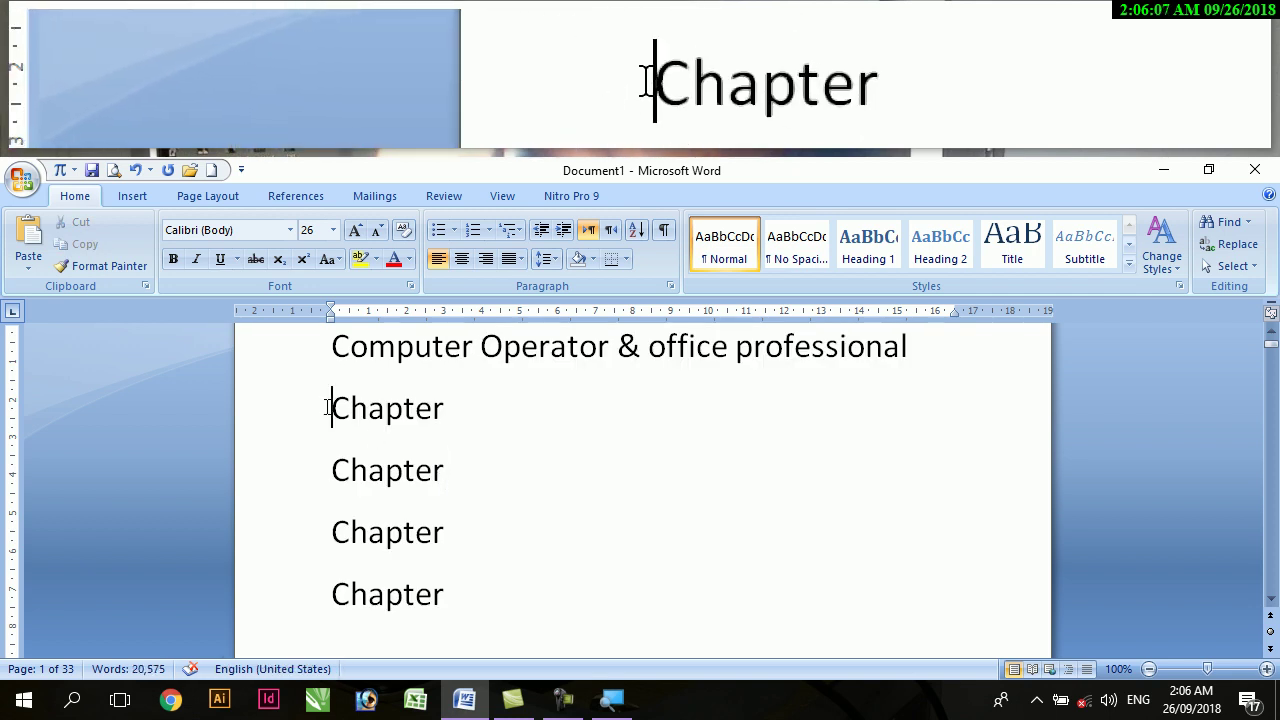
{"action": "key", "text": "shift+Right"}
{"action": "key", "text": "shift+Right"}
{"action": "key", "text": "shift+Right"}
{"action": "key", "text": "shift+Right"}
{"action": "key", "text": "shift+Right"}
{"action": "key", "text": "shift+Right"}
{"action": "key", "text": "shift+Right"}
{"action": "key", "text": "shift+Right"}
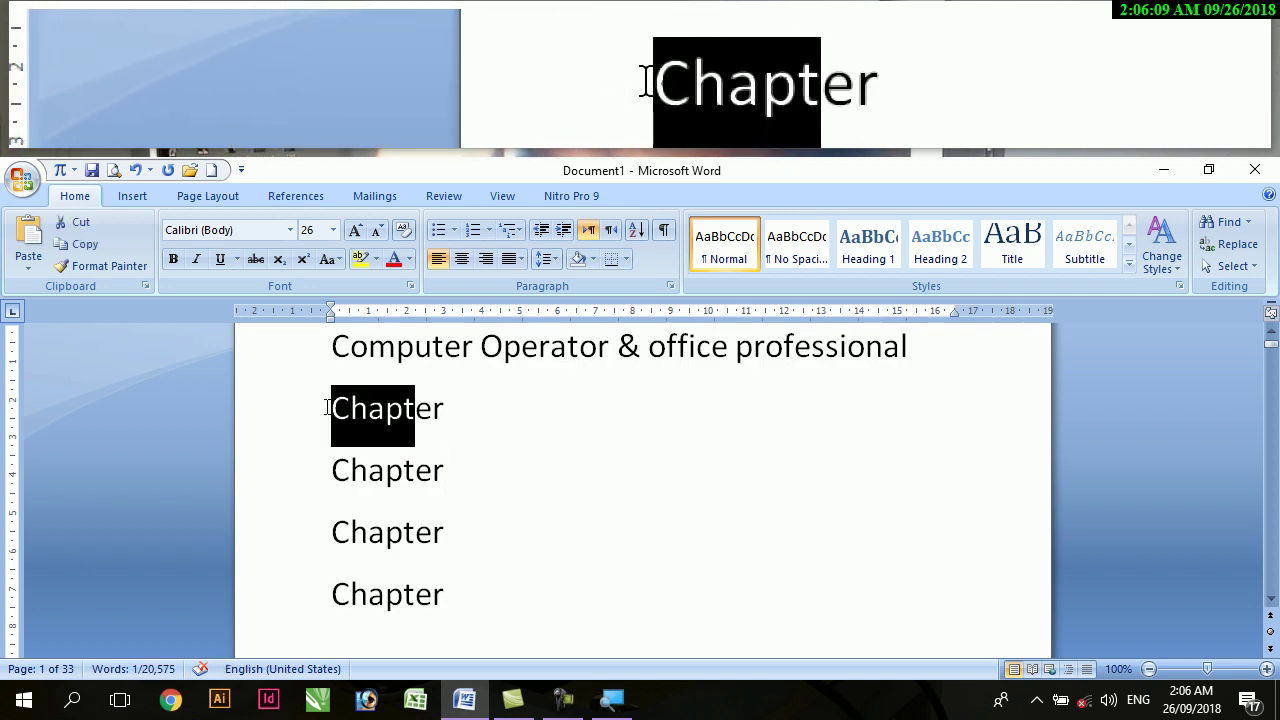
{"action": "left_click", "coordinate": [132, 196]}
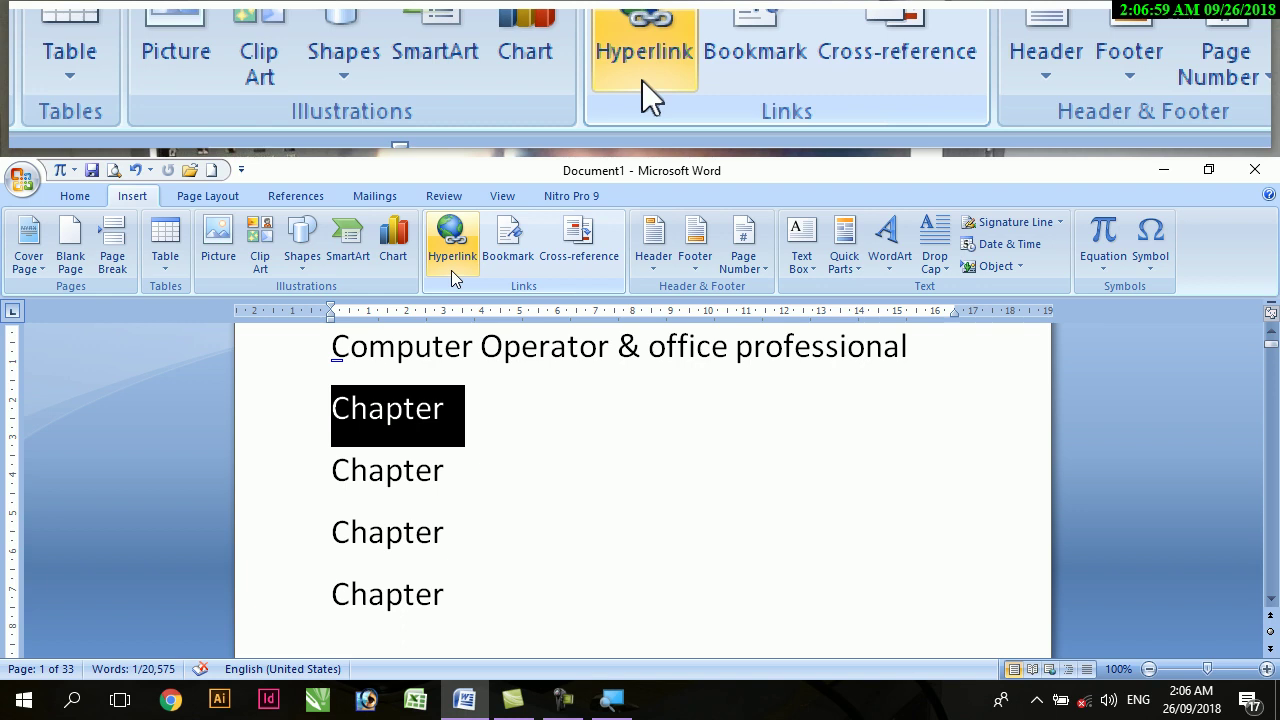
{"action": "left_click", "coordinate": [451, 270]}
{"action": "left_click_drag", "start_coordinate": [451, 263], "coordinate": [705, 220]}
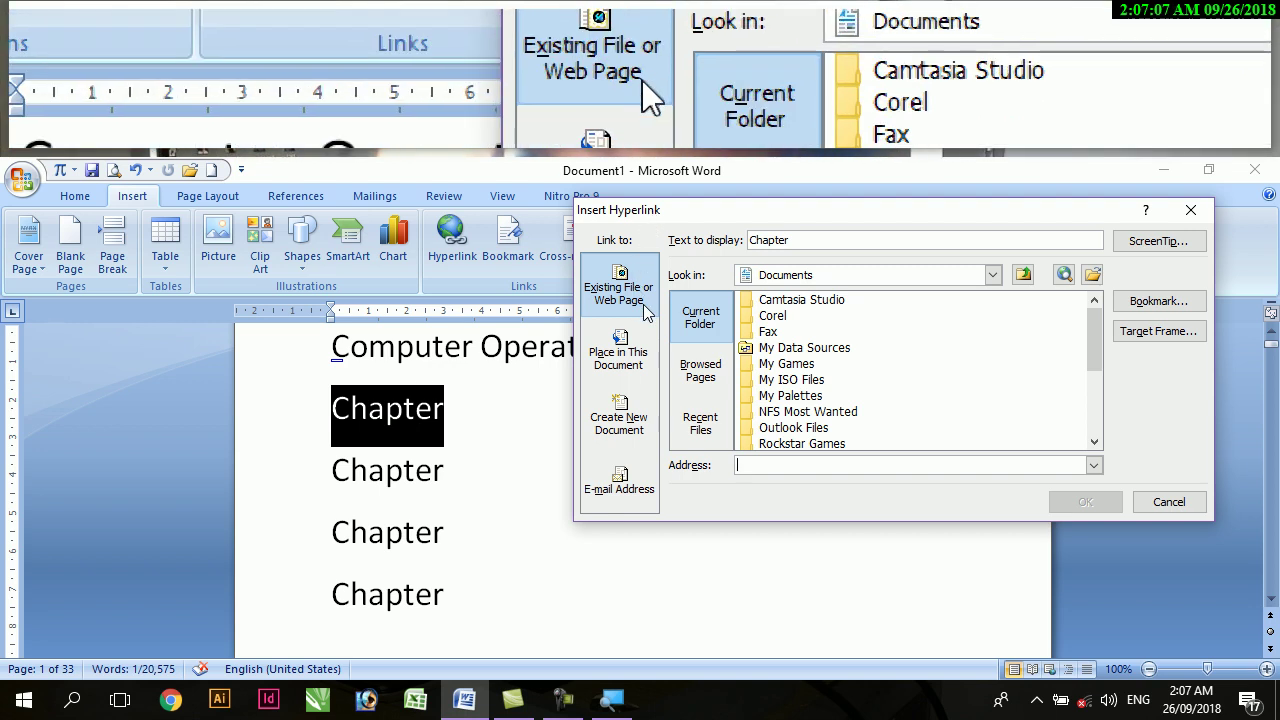
{"action": "left_click", "coordinate": [636, 360]}
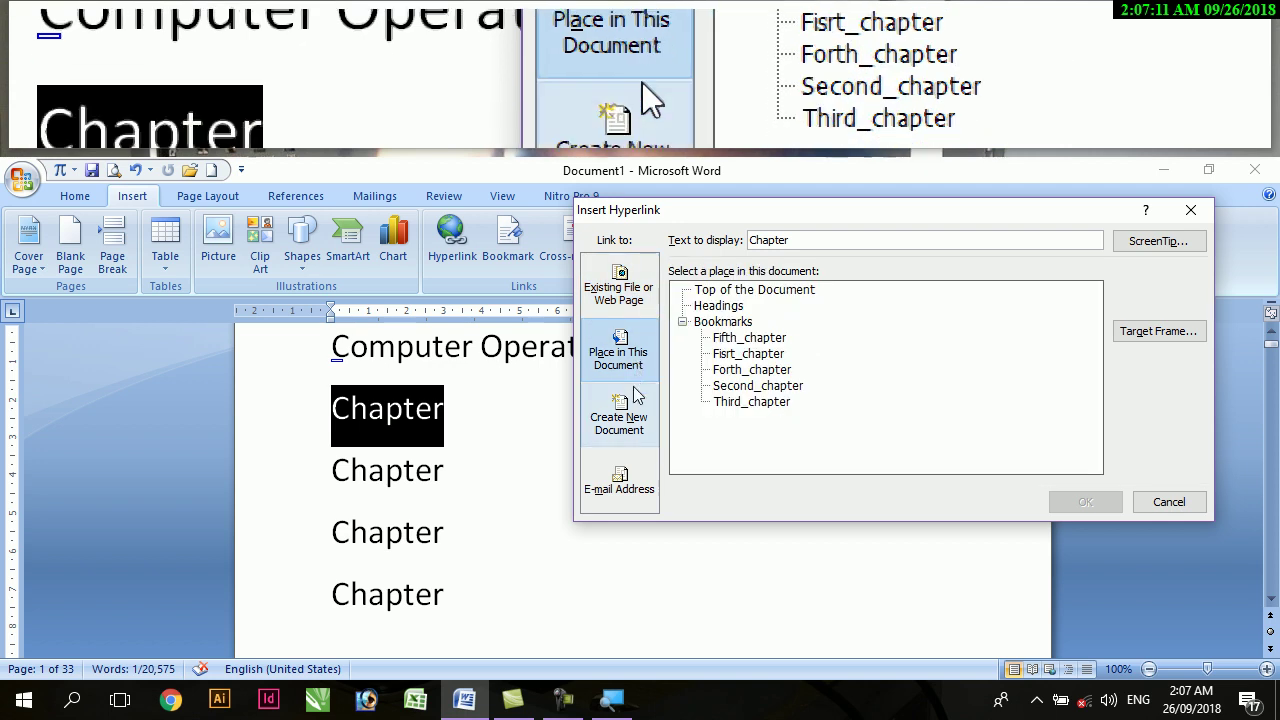
{"action": "left_click", "coordinate": [636, 427]}
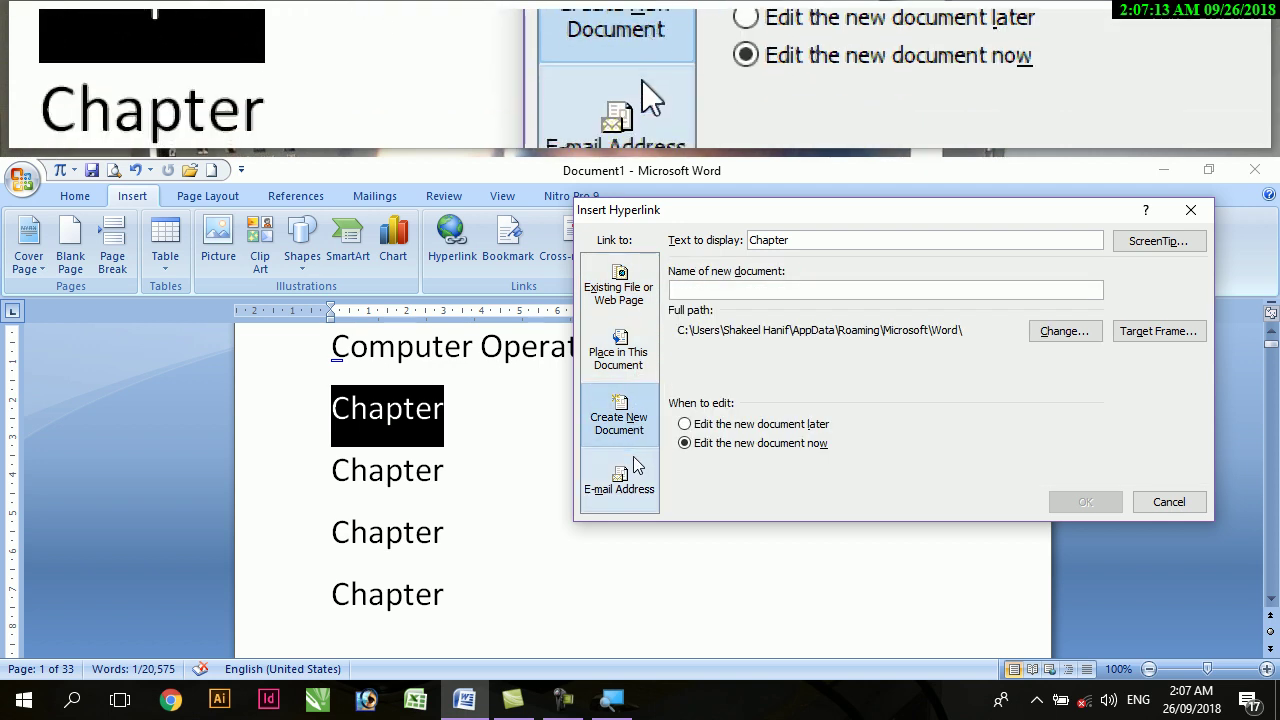
{"action": "left_click", "coordinate": [645, 487]}
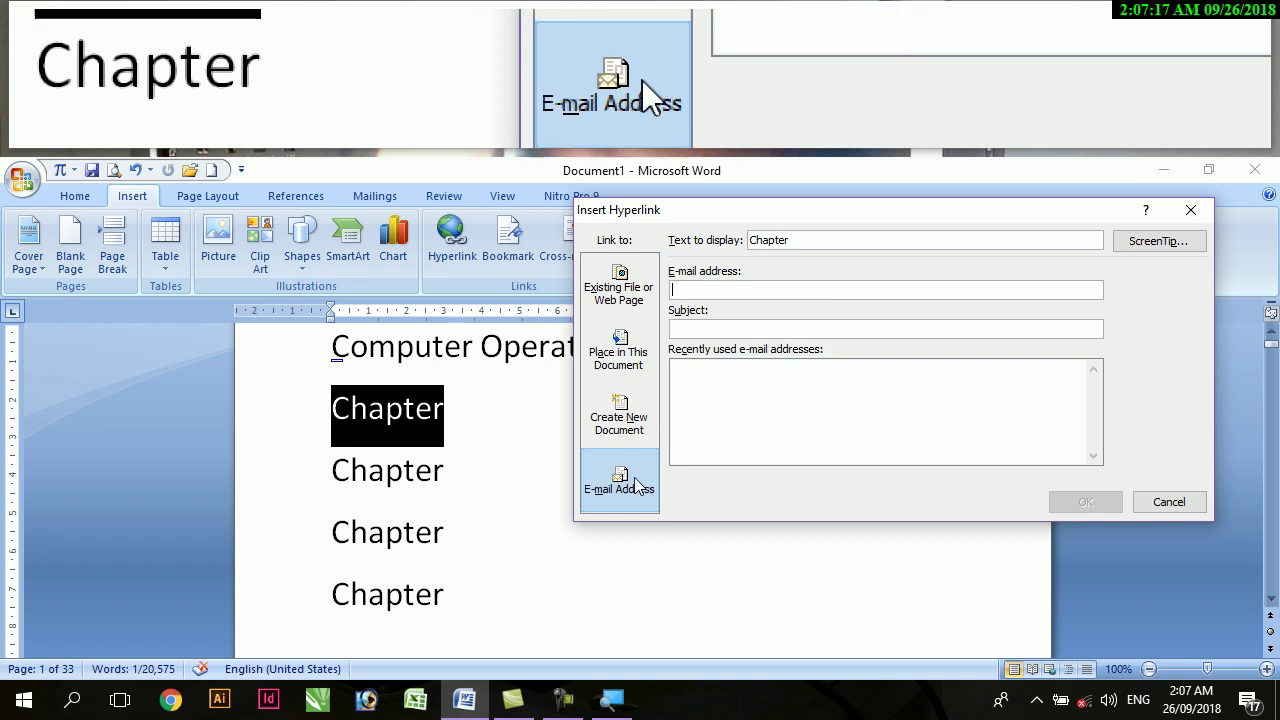
{"action": "left_click", "coordinate": [632, 367]}
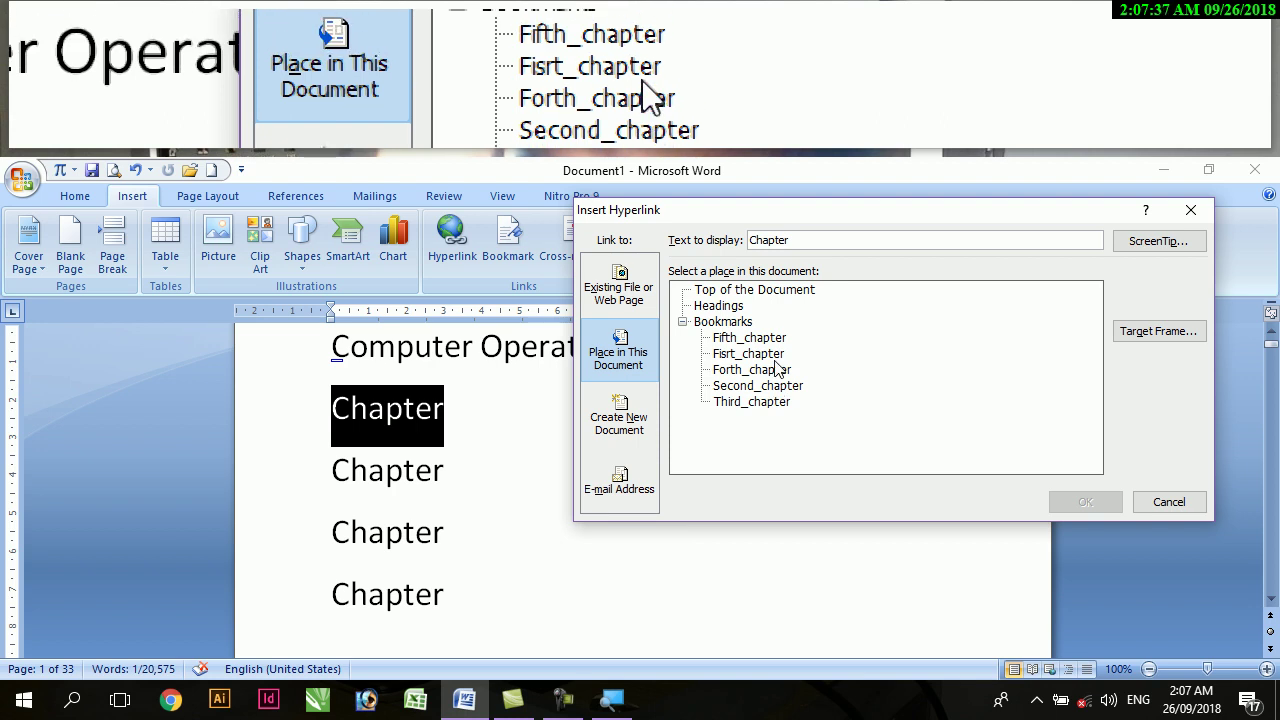
{"action": "left_click", "coordinate": [770, 354]}
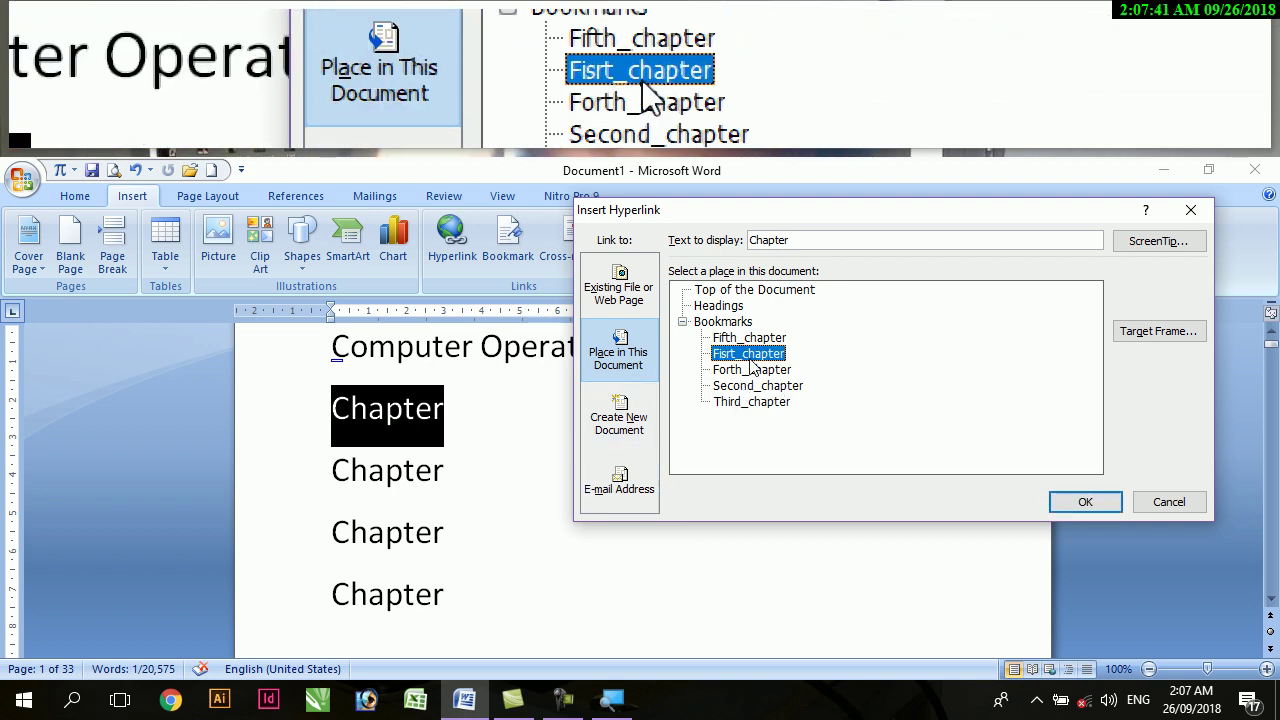
{"action": "left_click", "coordinate": [1080, 506]}
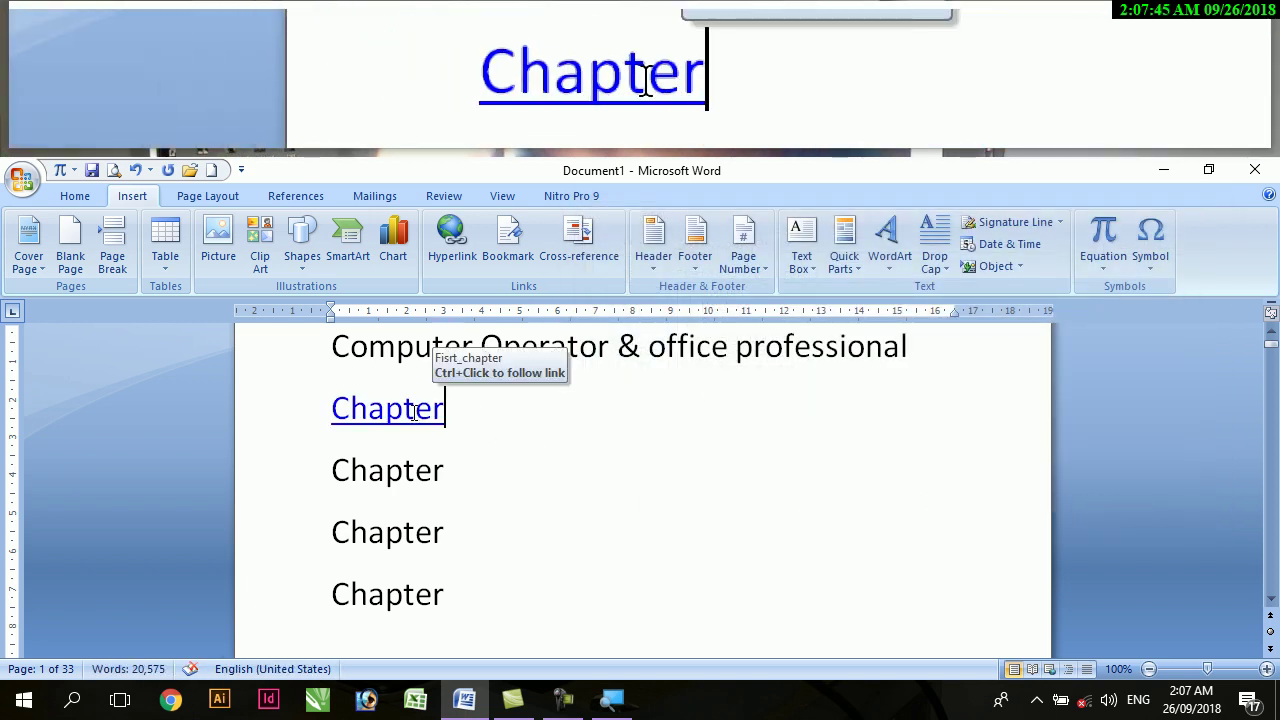
- Link the second "Chapter" line to the Second_chapter bookmark in this document
{"action": "left_click", "coordinate": [335, 468]}
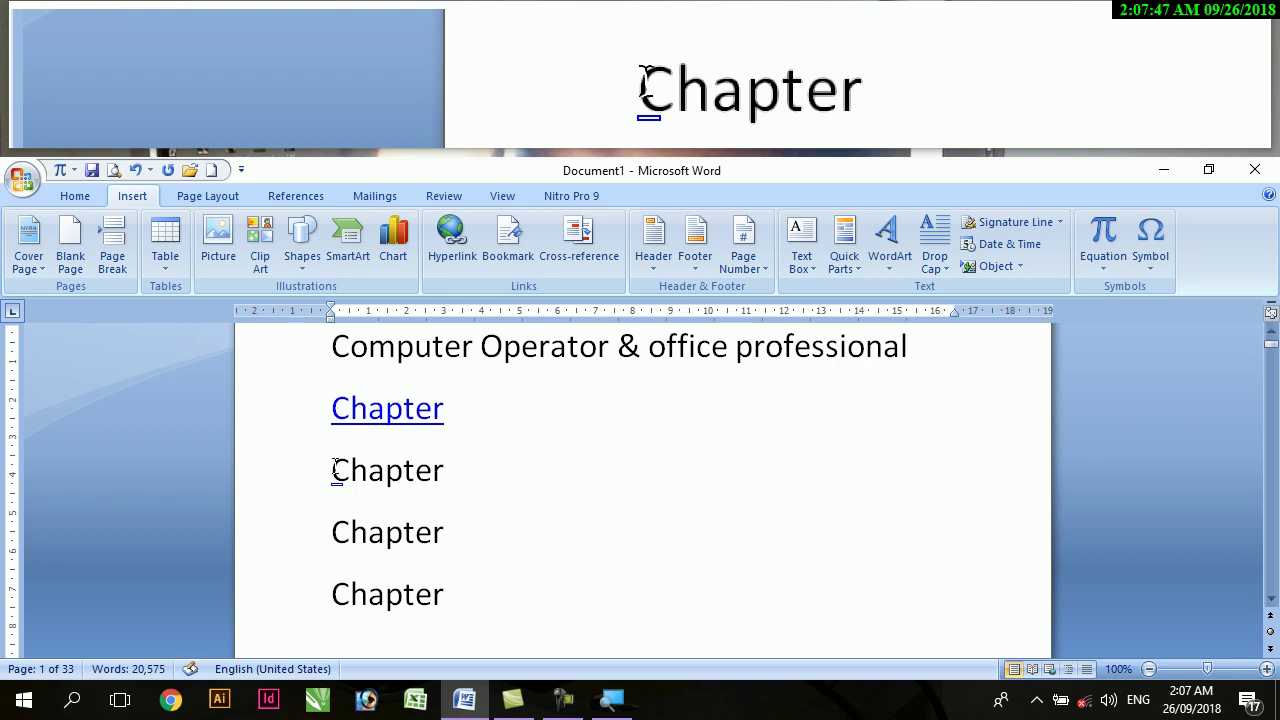
{"action": "key", "text": "shift+Right"}
{"action": "key", "text": "shift+Right"}
{"action": "key", "text": "shift+Right"}
{"action": "key", "text": "shift+Right"}
{"action": "key", "text": "shift+Right"}
{"action": "key", "text": "shift+Right"}
{"action": "key", "text": "shift+Right"}
{"action": "key", "text": "shift+Right"}
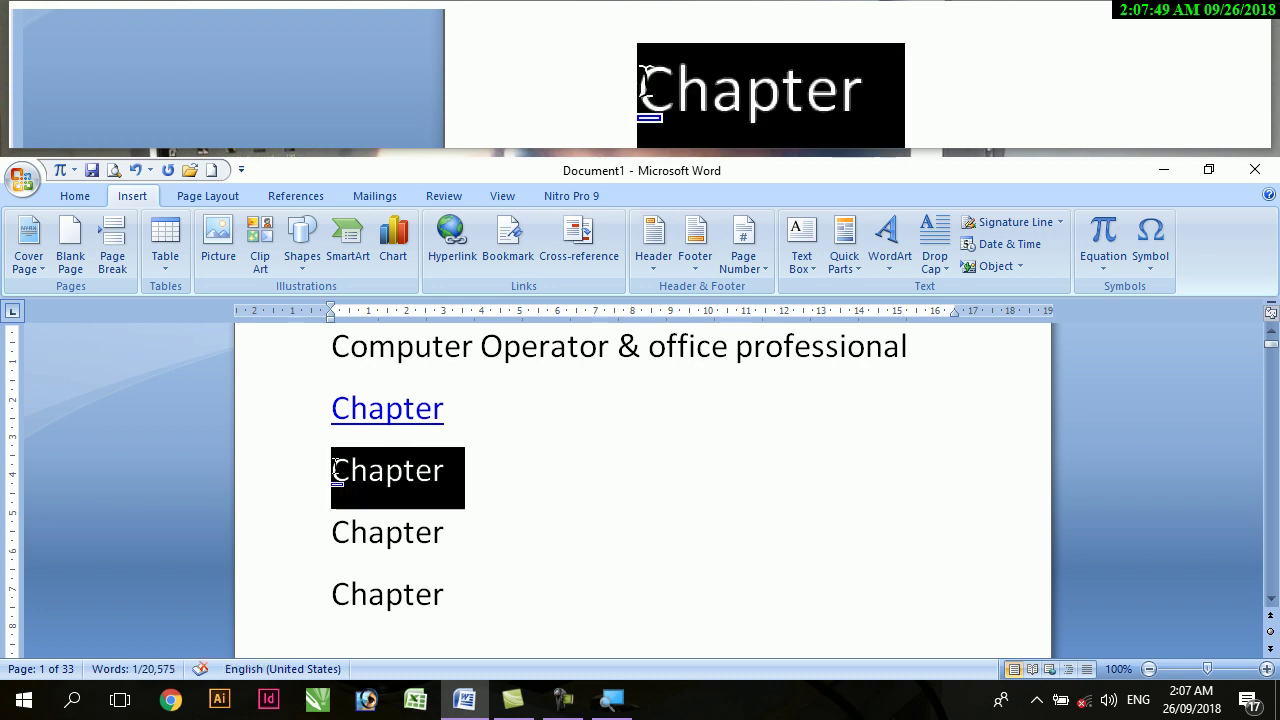
{"action": "left_click", "coordinate": [447, 245]}
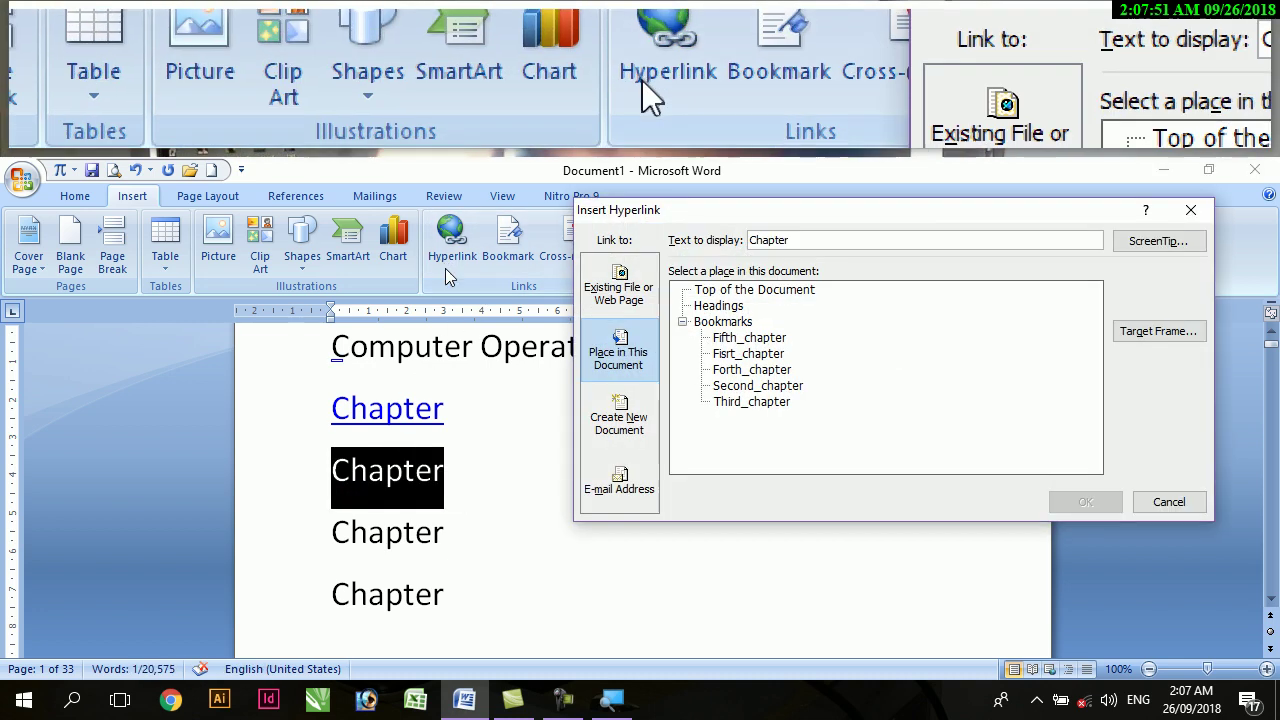
{"action": "left_click", "coordinate": [738, 386]}
{"action": "left_click", "coordinate": [1060, 505]}
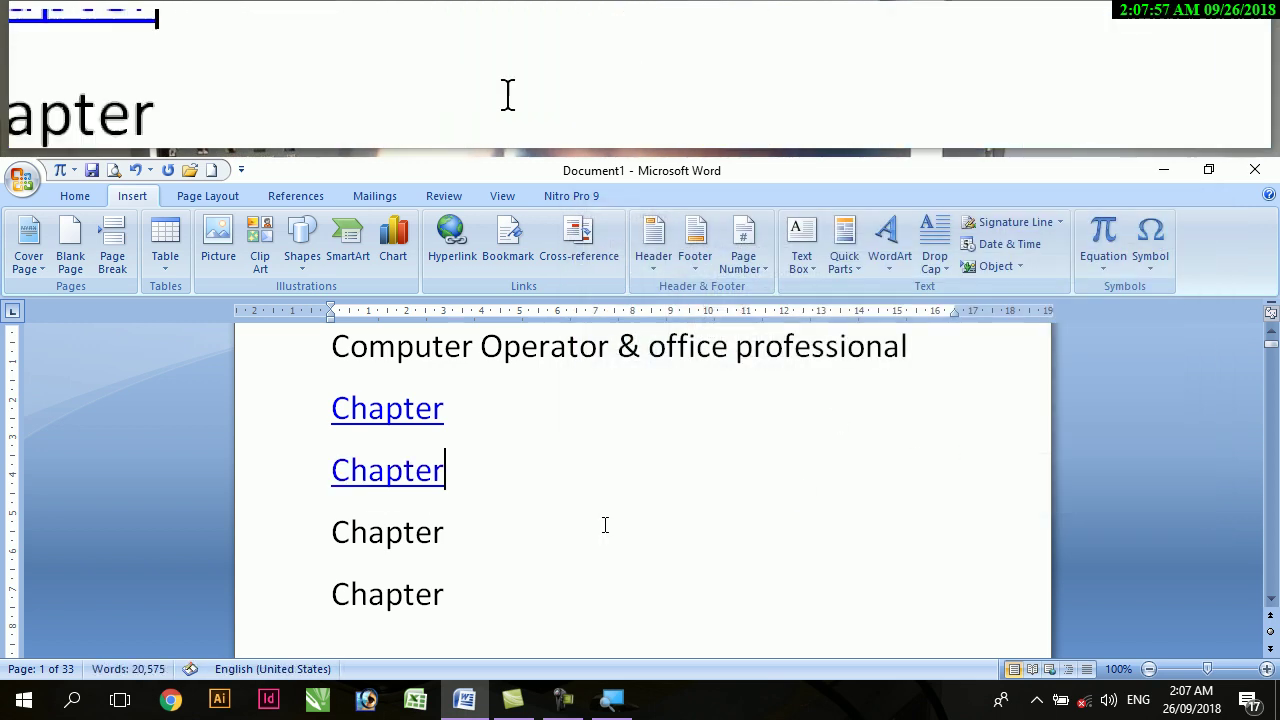
- Link the third "Chapter" line to the Third_chapter bookmark in this document
{"action": "left_click", "coordinate": [334, 535]}
{"action": "key", "text": "shift+Right"}
{"action": "key", "text": "shift+Right"}
{"action": "key", "text": "shift+Right"}
{"action": "key", "text": "shift+Right"}
{"action": "key", "text": "shift+Right"}
{"action": "key", "text": "shift+Right"}
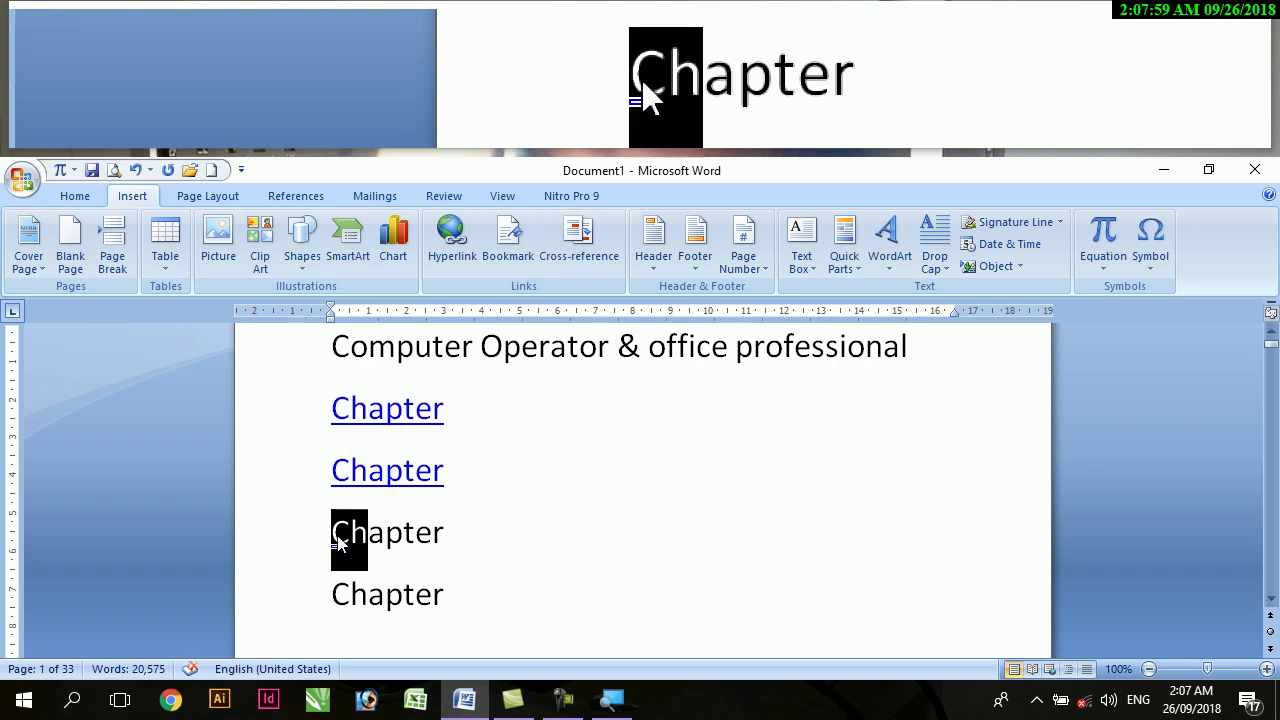
{"action": "key", "text": "shift+Right"}
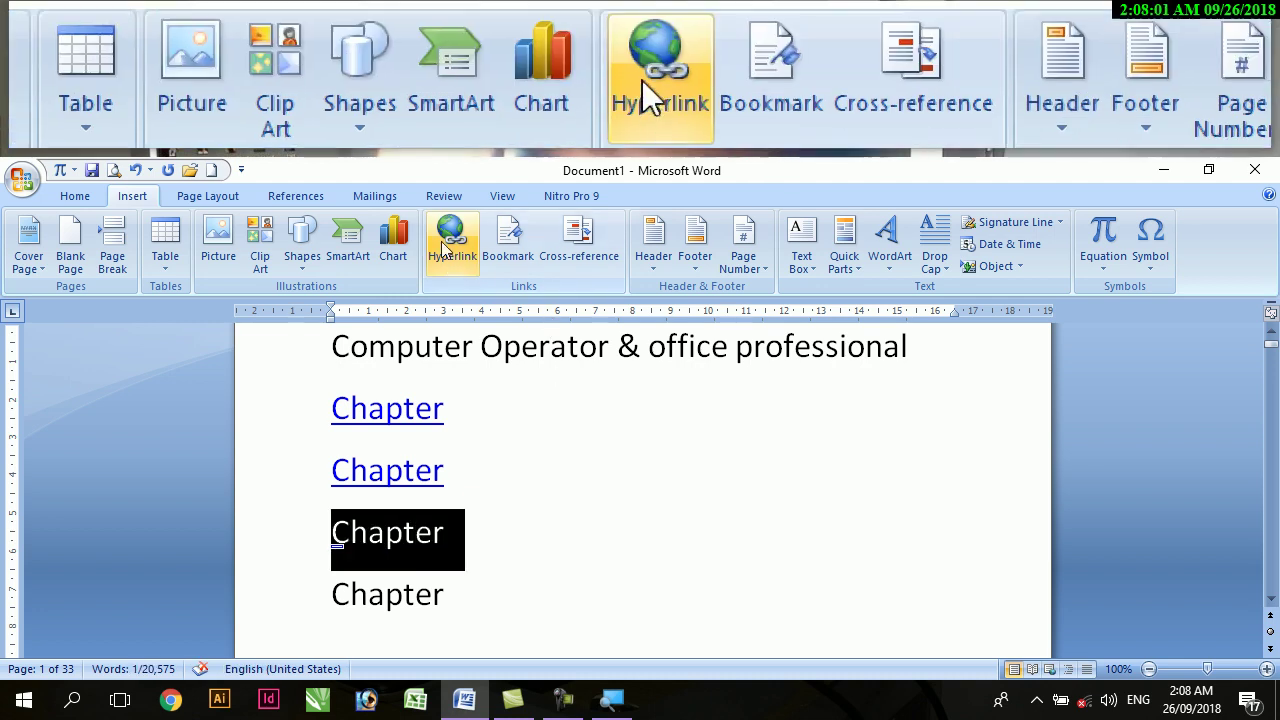
{"action": "left_click", "coordinate": [452, 245]}
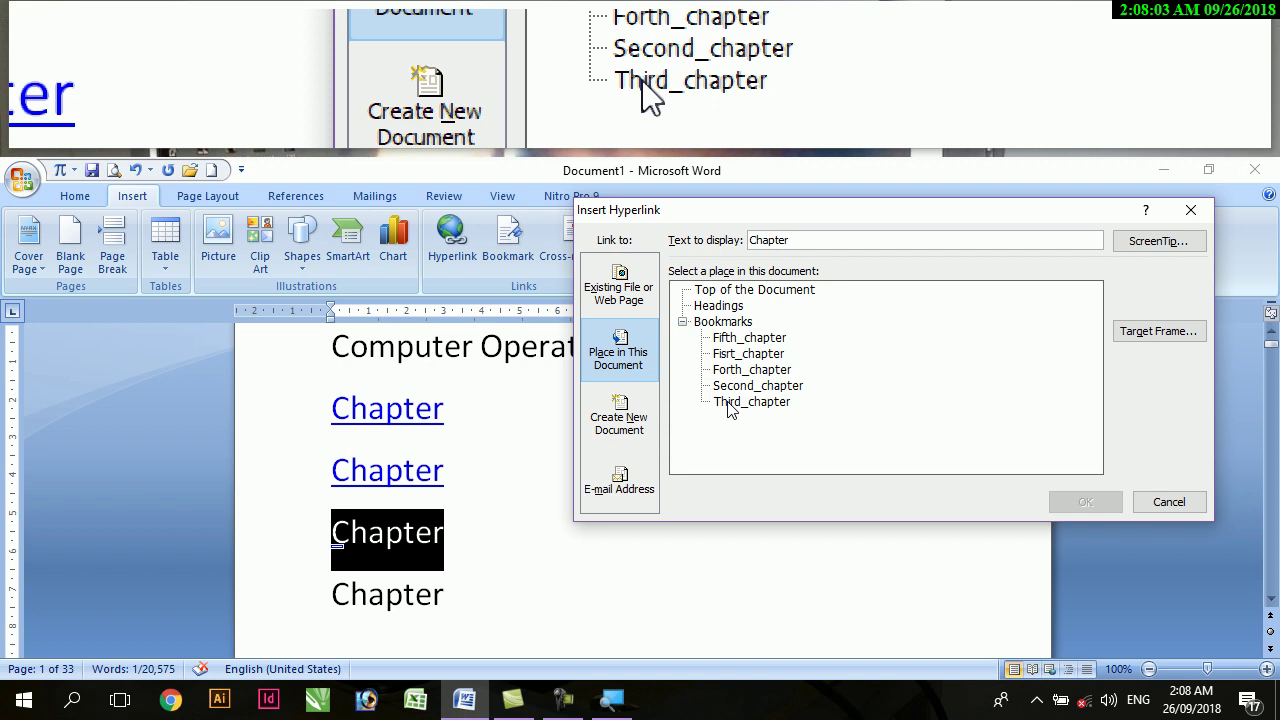
{"action": "left_click", "coordinate": [750, 401]}
{"action": "left_click", "coordinate": [1066, 503]}
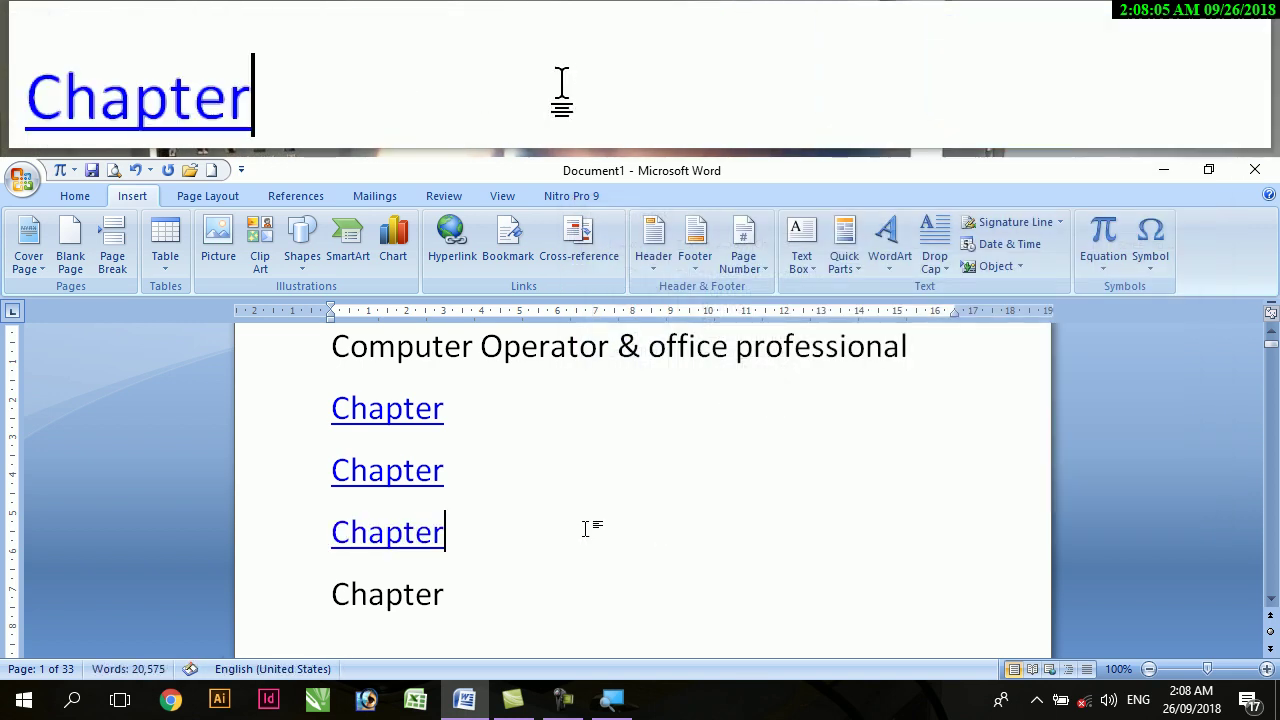
- Link the fourth "Chapter" line to the Forth_chapter bookmark in this document
{"action": "left_click", "coordinate": [335, 594]}
{"action": "key", "text": "shift+Right"}
{"action": "key", "text": "shift+End"}
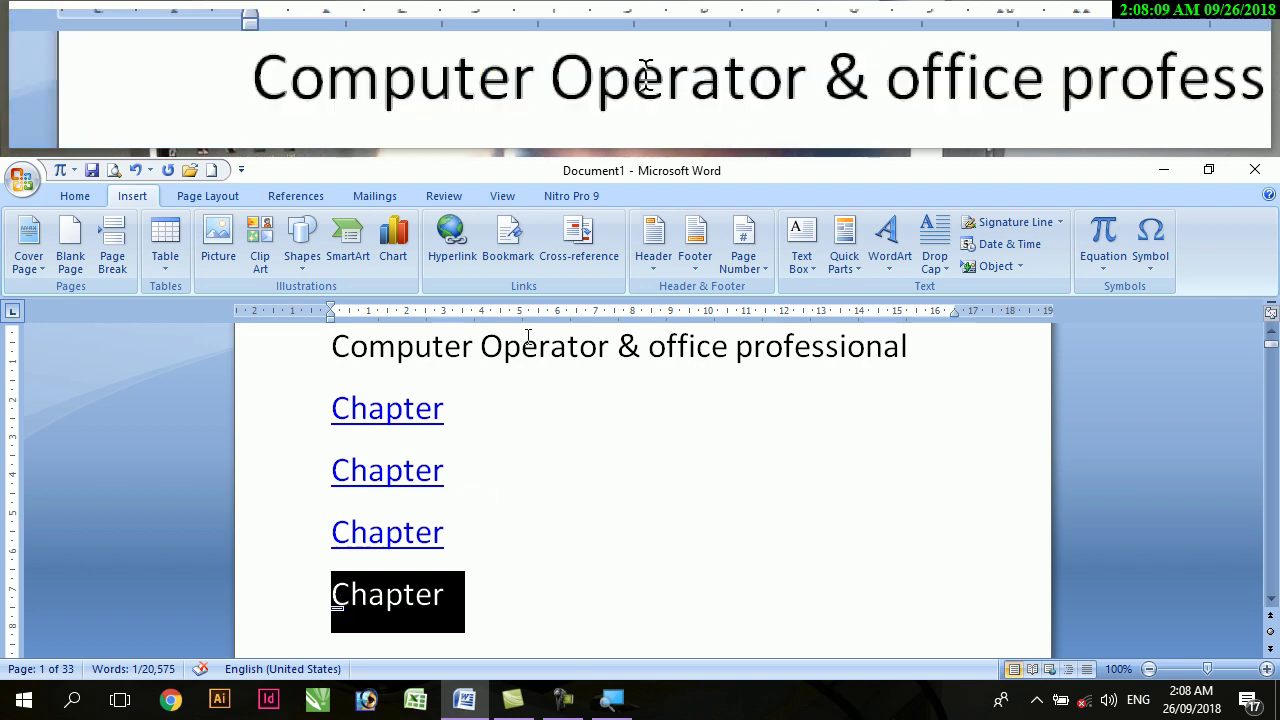
{"action": "left_click", "coordinate": [452, 238]}
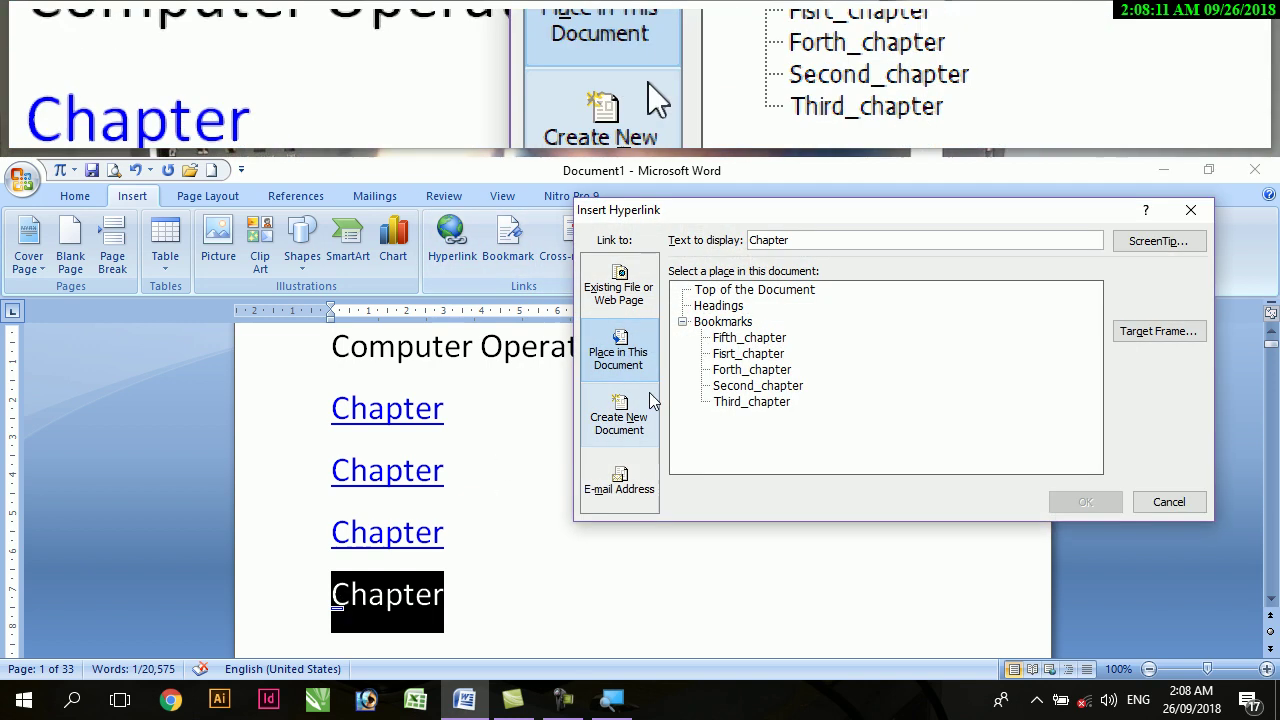
{"action": "left_click", "coordinate": [748, 370]}
{"action": "left_click", "coordinate": [1082, 502]}
- Add a fifth line reading "Chapter" below the four linked chapter entries
{"action": "scroll", "coordinate": [669, 523], "scroll_direction": "down", "scroll_amount": 2}
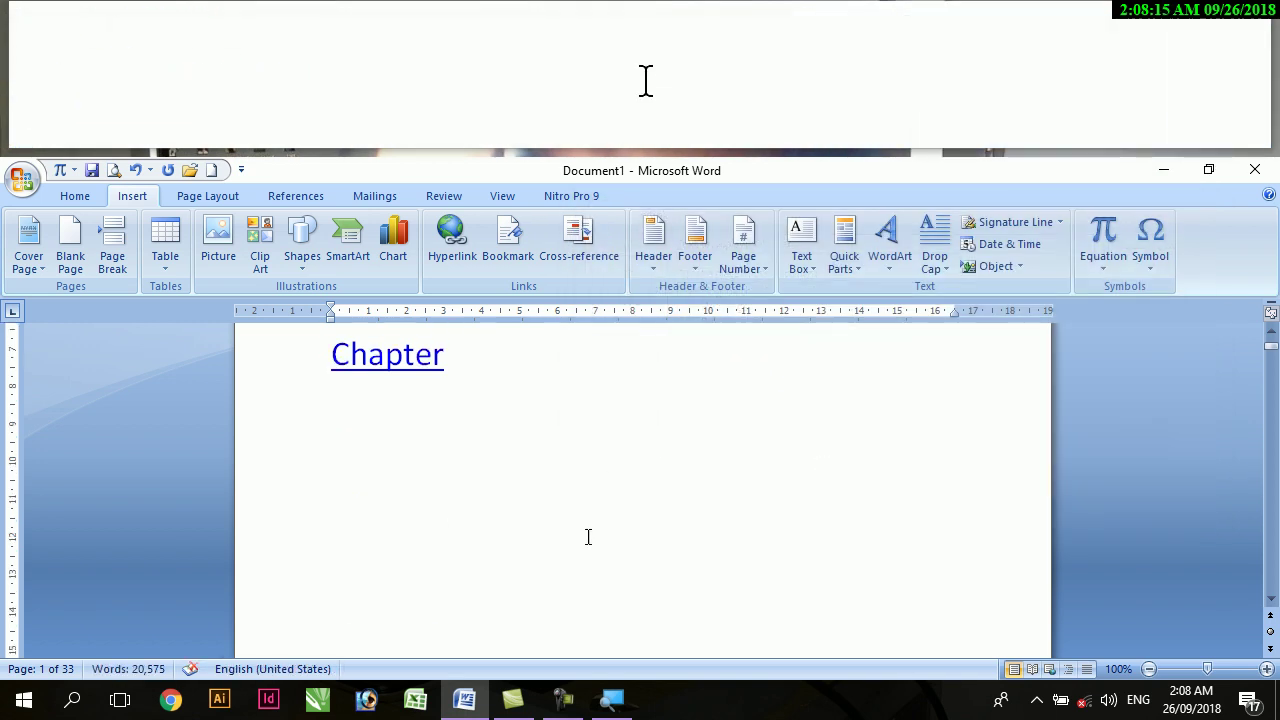
{"action": "key", "text": "Return"}
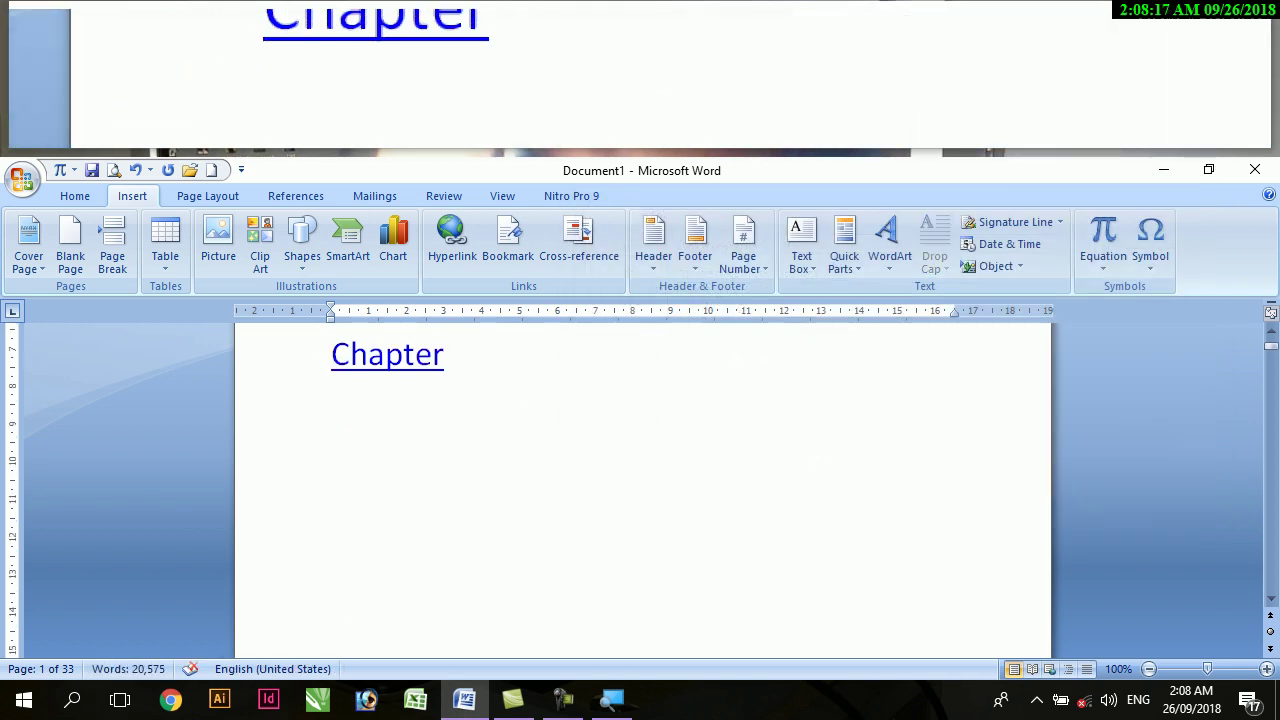
{"action": "type", "text": "Chapter"}
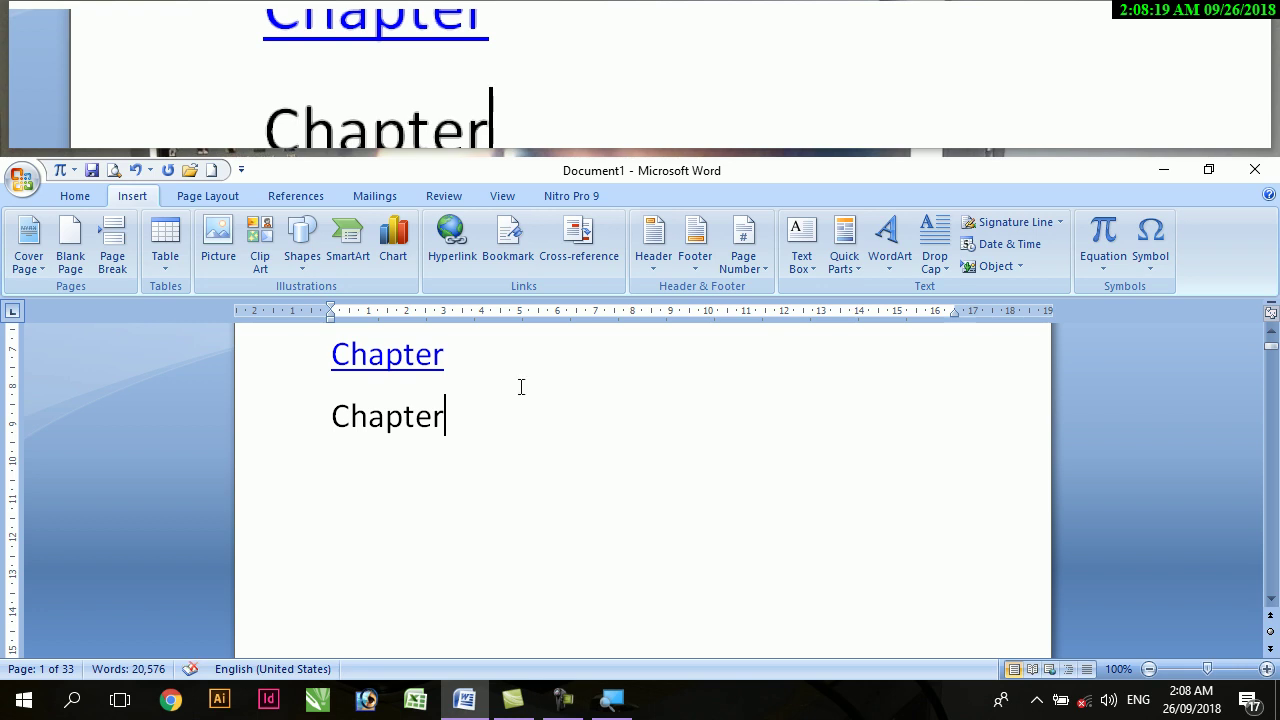
- Link the fifth "Chapter" line to the Fifth_chapter bookmark in this document
{"action": "left_click", "coordinate": [315, 418]}
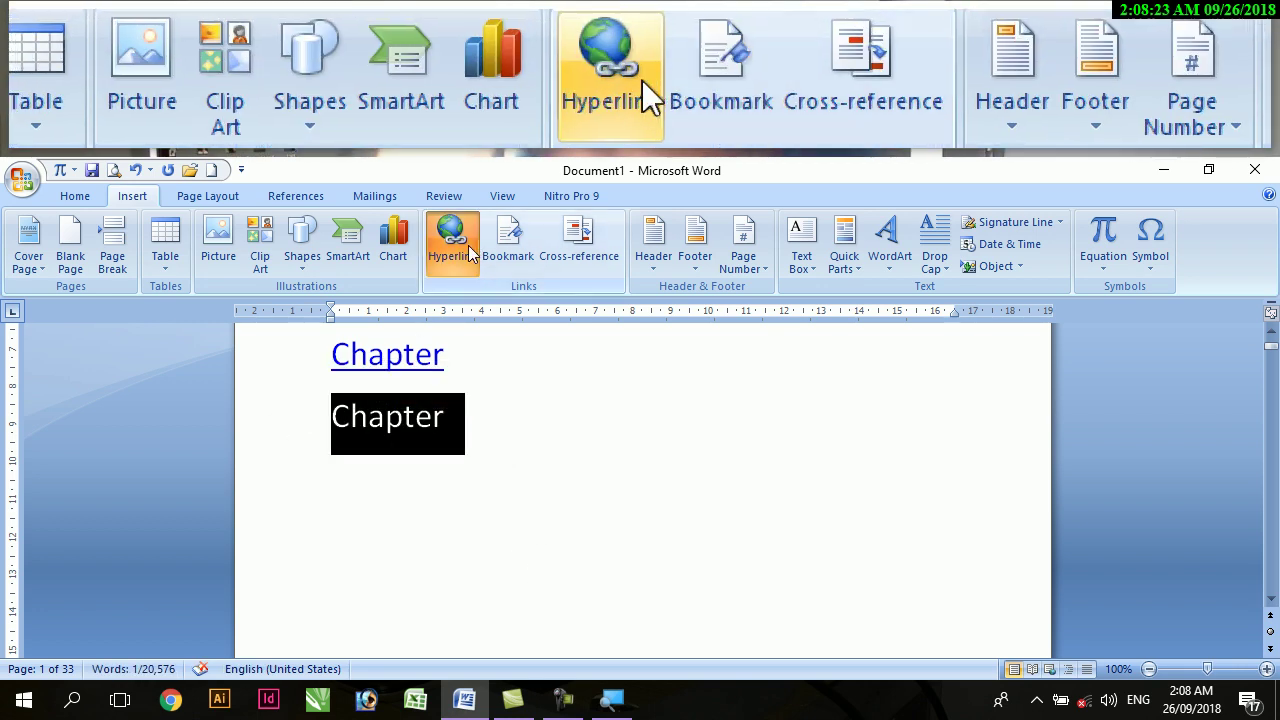
{"action": "left_click", "coordinate": [455, 245]}
{"action": "left_click", "coordinate": [620, 352]}
{"action": "left_click", "coordinate": [750, 337]}
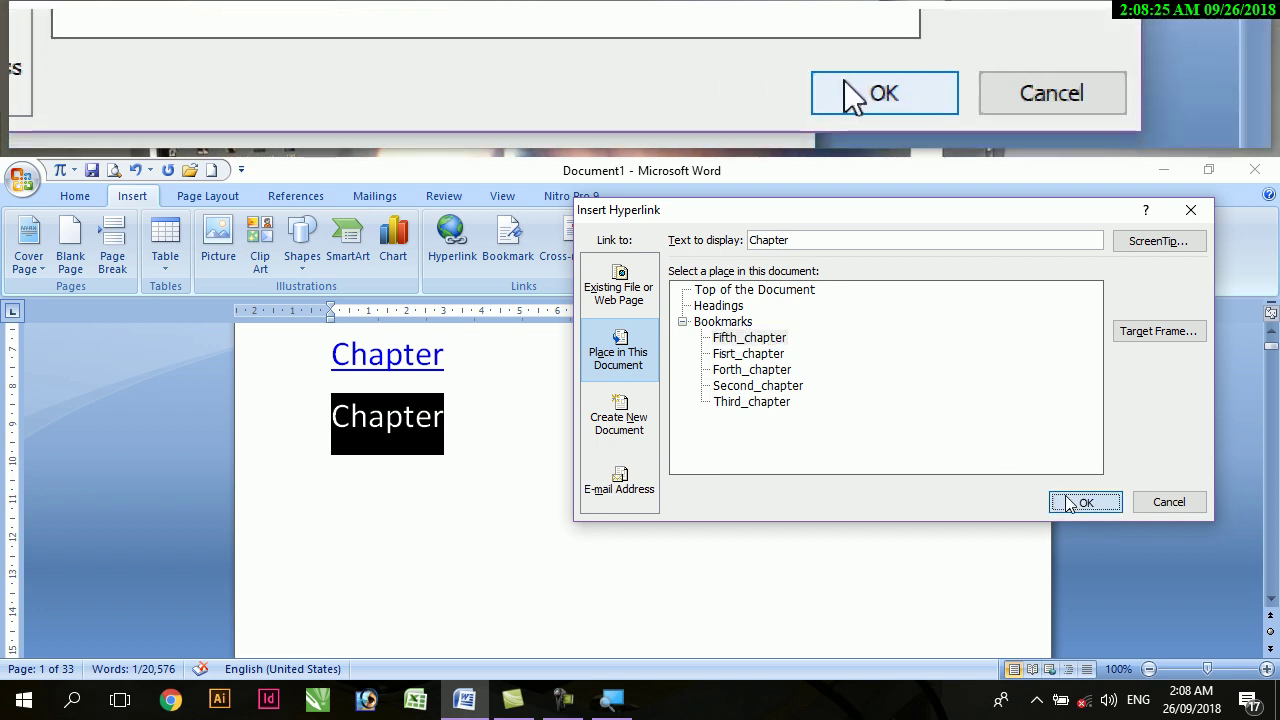
{"action": "left_click", "coordinate": [1078, 503]}
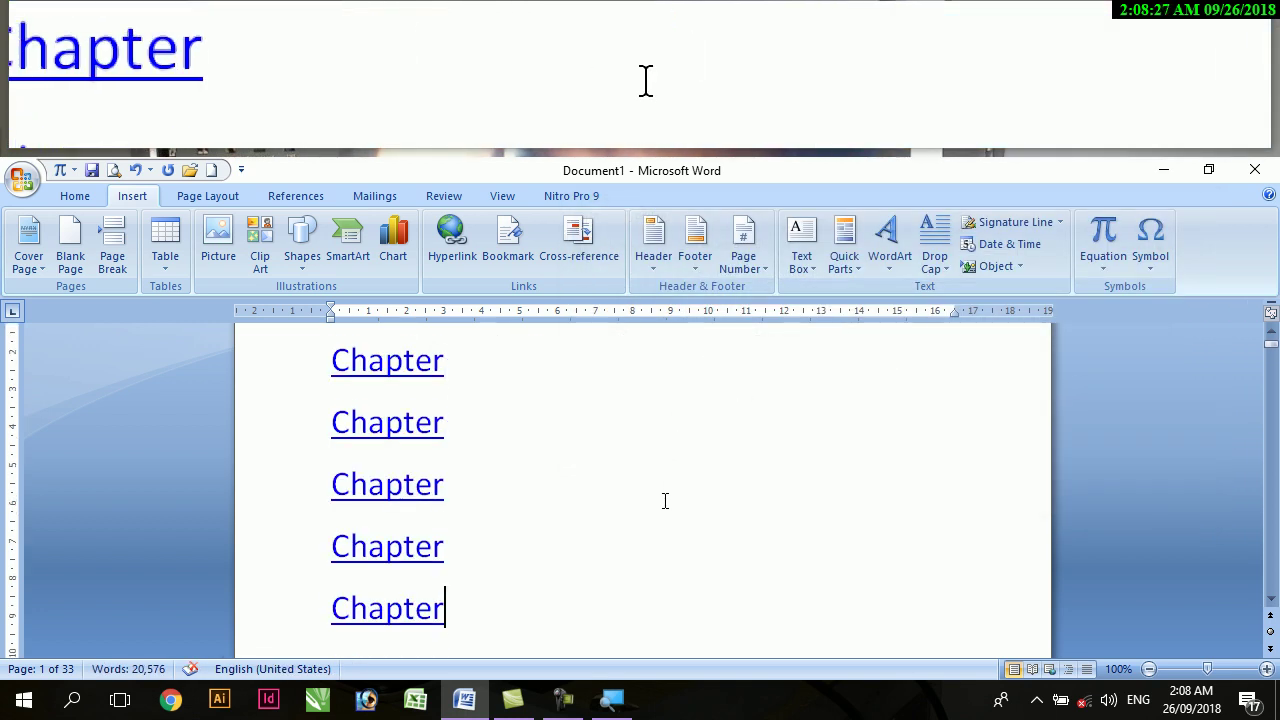
- Follow the third "Chapter" link to test its jump to the third chapter heading
{"action": "scroll", "coordinate": [665, 500], "scroll_direction": "down", "scroll_amount": 2, "text": "ctrl"}
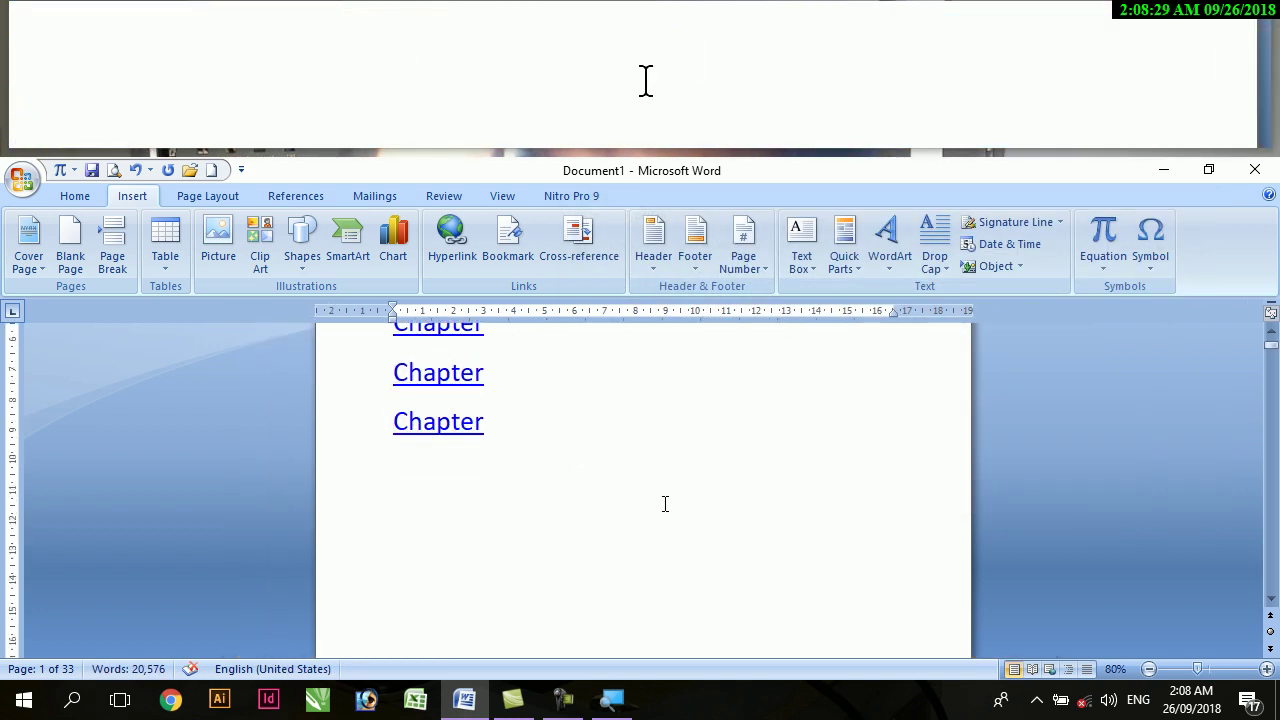
{"action": "scroll", "coordinate": [665, 504], "scroll_direction": "up", "scroll_amount": 1}
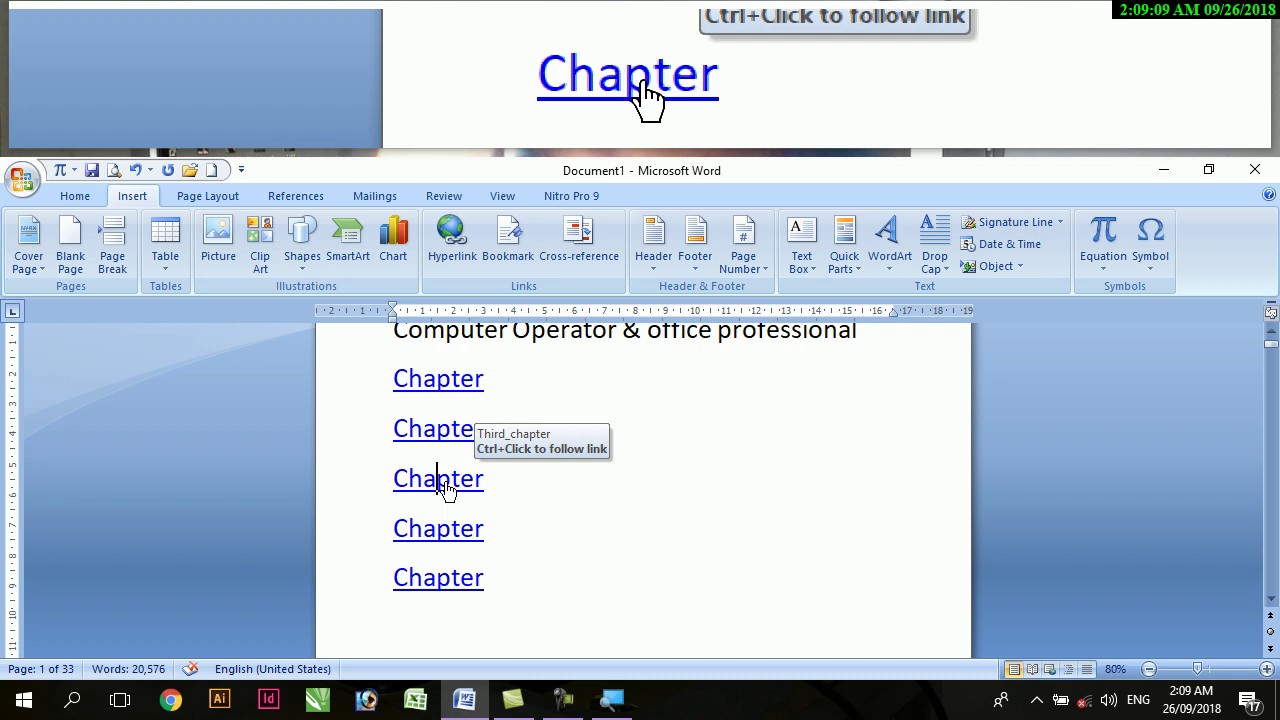
{"action": "left_click", "coordinate": [445, 487], "text": "ctrl"}
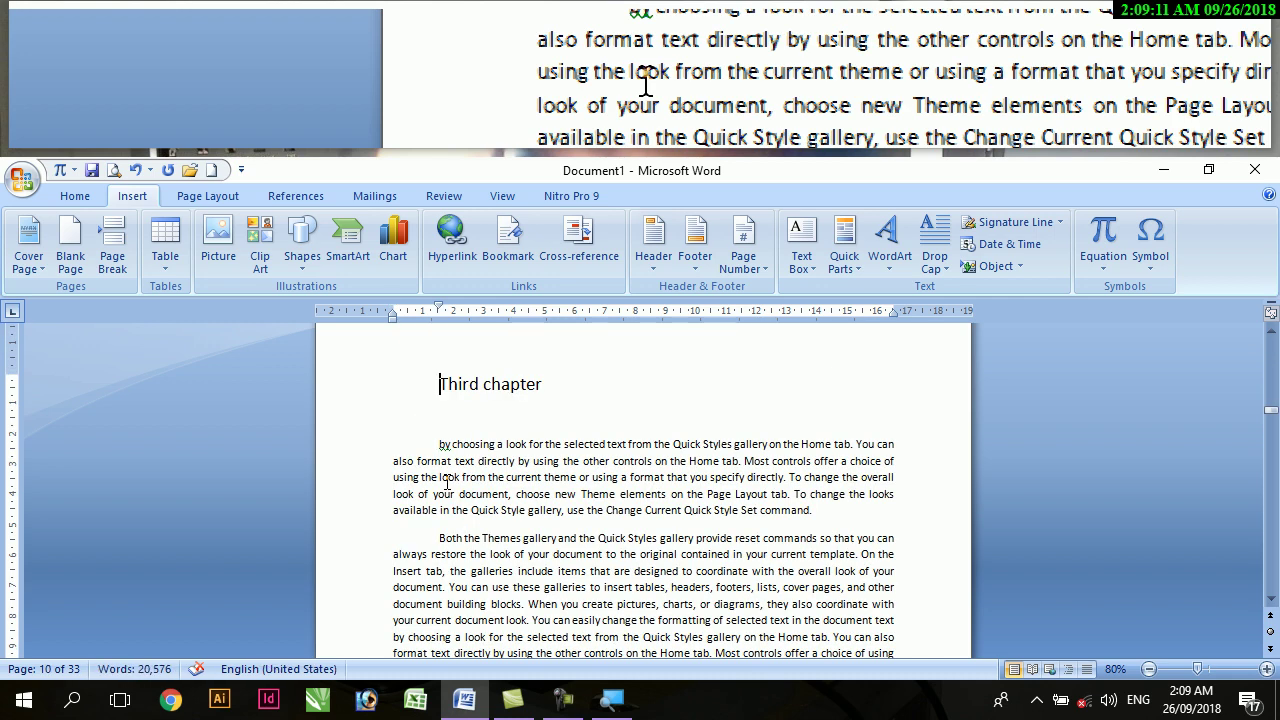
{"action": "scroll", "coordinate": [479, 443], "scroll_direction": "up", "scroll_amount": 2, "text": "ctrl"}
{"action": "scroll", "coordinate": [479, 443], "scroll_direction": "up", "scroll_amount": 1, "text": "ctrl"}
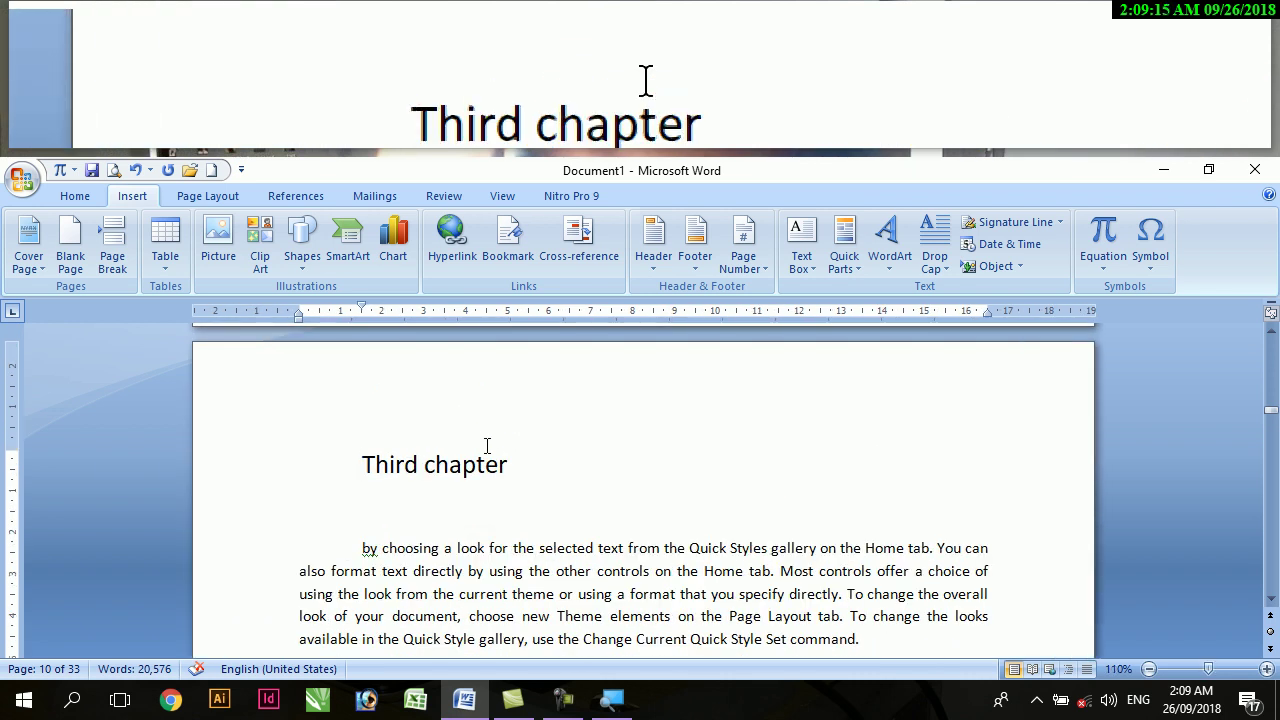
- Return to the chapter list on the first page and follow the fifth "Chapter" link
{"action": "left_click_drag", "start_coordinate": [1270, 414], "coordinate": [1271, 343]}
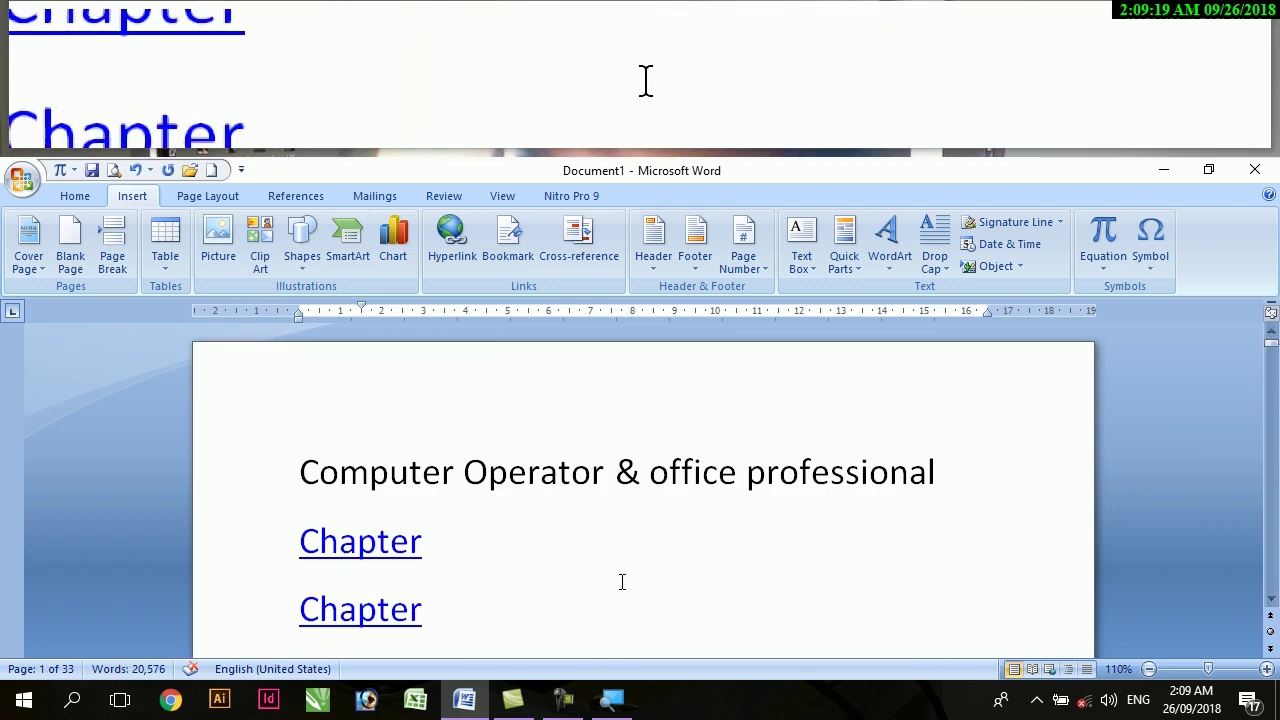
{"action": "scroll", "coordinate": [492, 632], "scroll_direction": "down", "scroll_amount": 2}
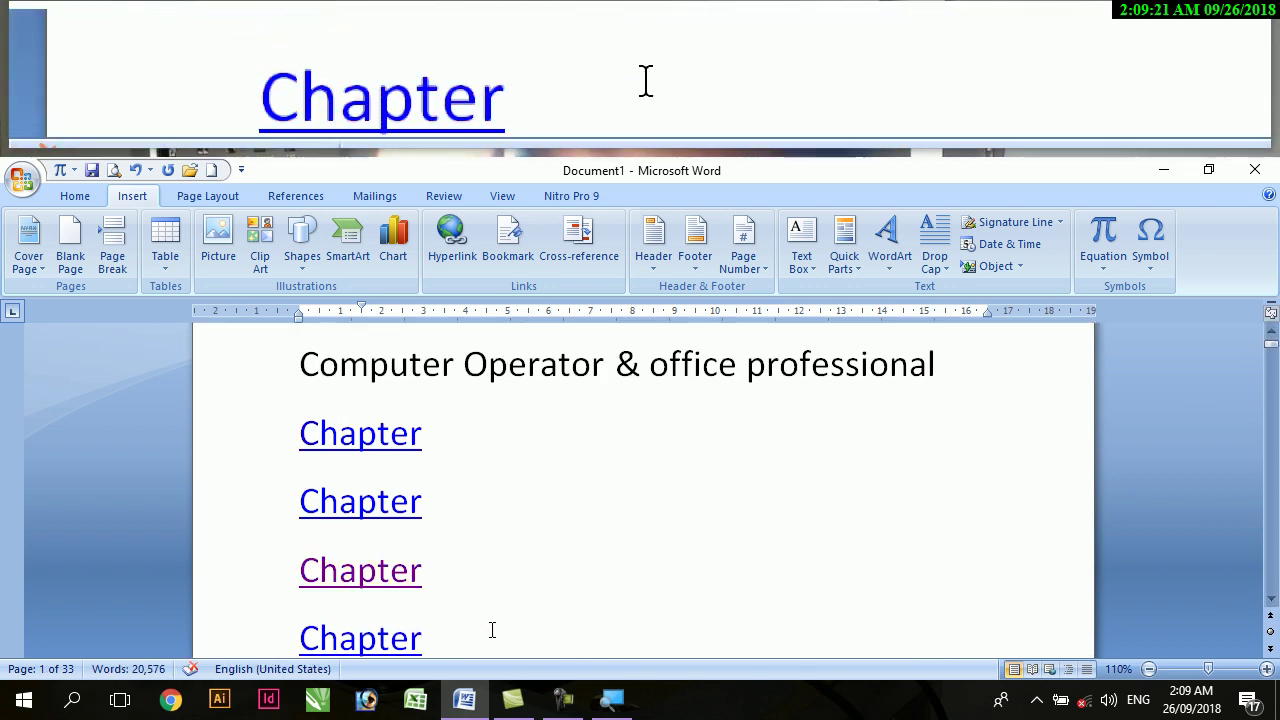
{"action": "scroll", "coordinate": [492, 625], "scroll_direction": "down", "scroll_amount": 2}
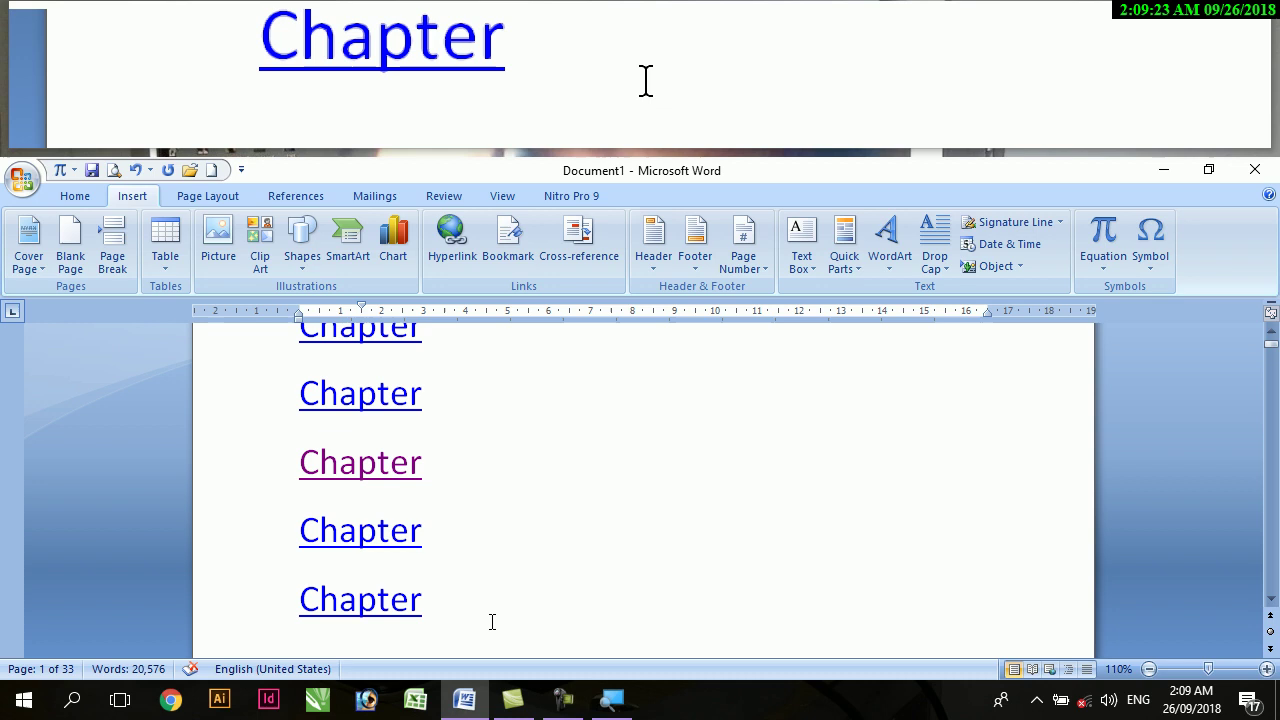
{"action": "left_click", "coordinate": [376, 603]}
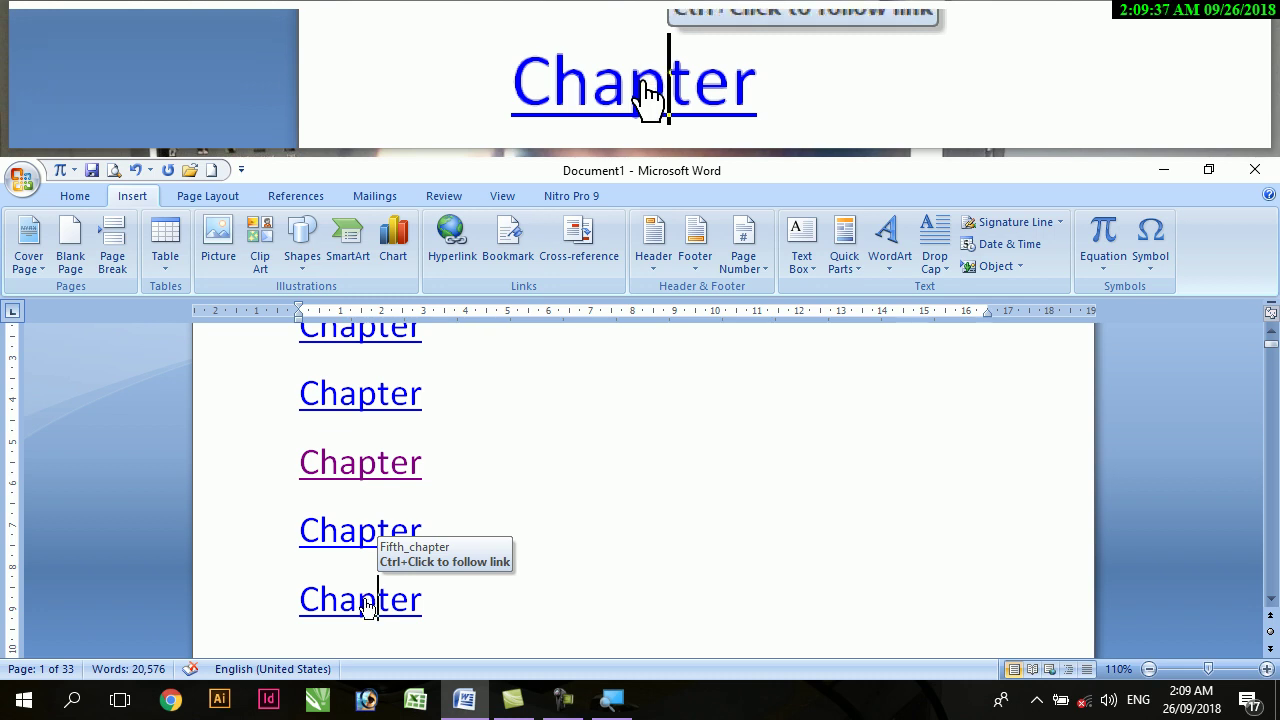
{"action": "left_click", "coordinate": [365, 603], "text": "ctrl"}
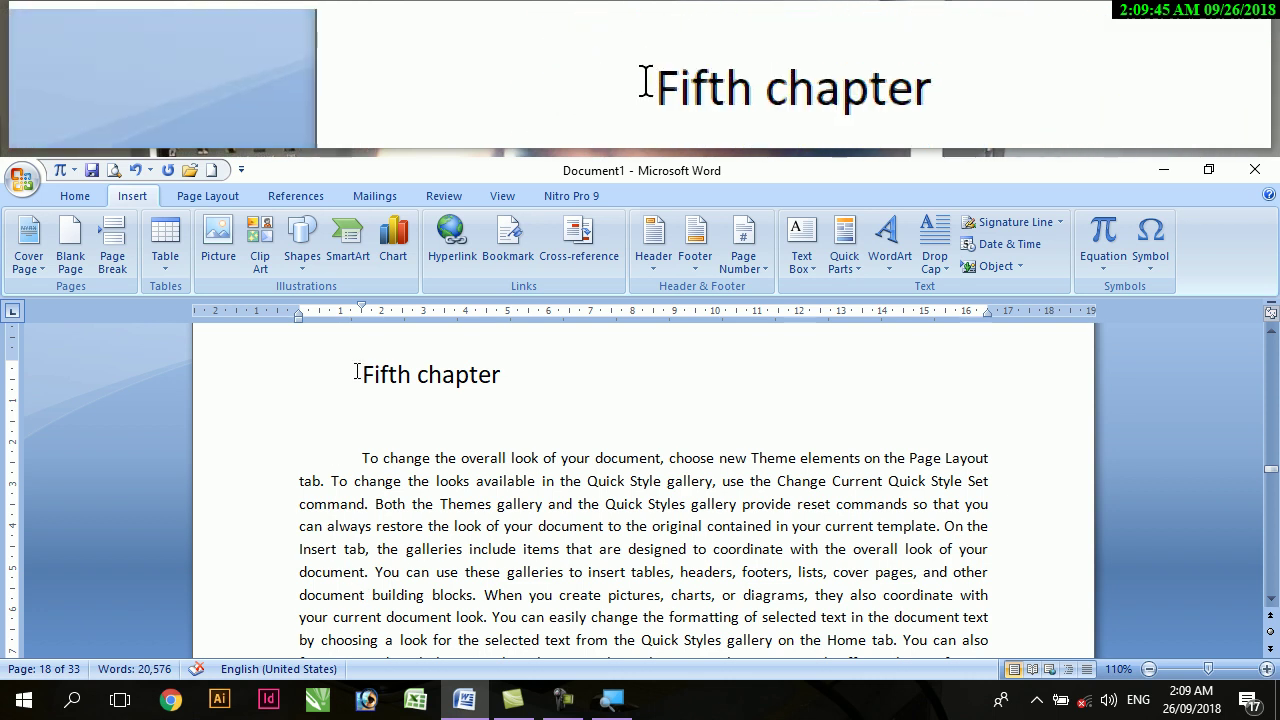
- Link the "Fifth chapter" heading to Top of the Document and follow the link back to the first page
{"action": "key", "text": "shift+Right"}
{"action": "key", "text": "shift+Right"}
{"action": "key", "text": "shift+Right"}
{"action": "key", "text": "shift+Right"}
{"action": "key", "text": "shift+Right"}
{"action": "key", "text": "shift+Right"}
{"action": "key", "text": "shift+Right"}
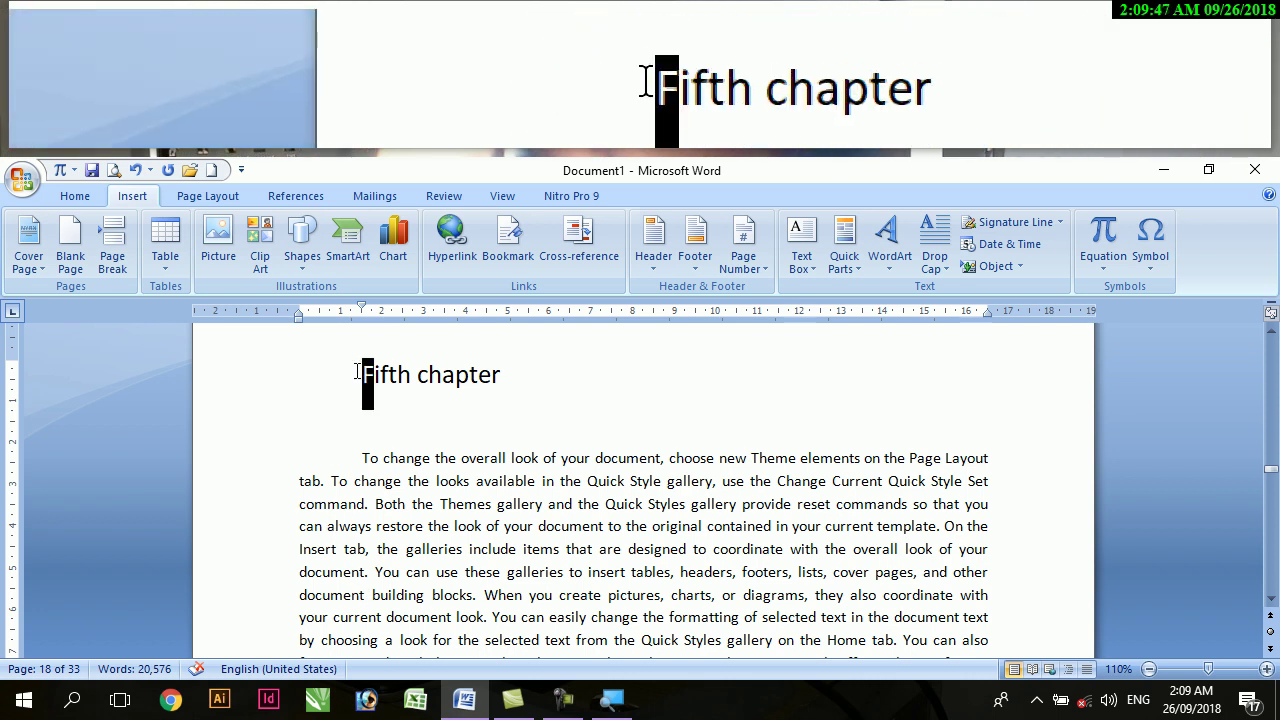
{"action": "key", "text": "shift+Right"}
{"action": "key", "text": "shift+Right"}
{"action": "key", "text": "shift+Right"}
{"action": "key", "text": "shift+Right"}
{"action": "key", "text": "shift+Right"}
{"action": "key", "text": "shift+Right"}
{"action": "key", "text": "shift+Right"}
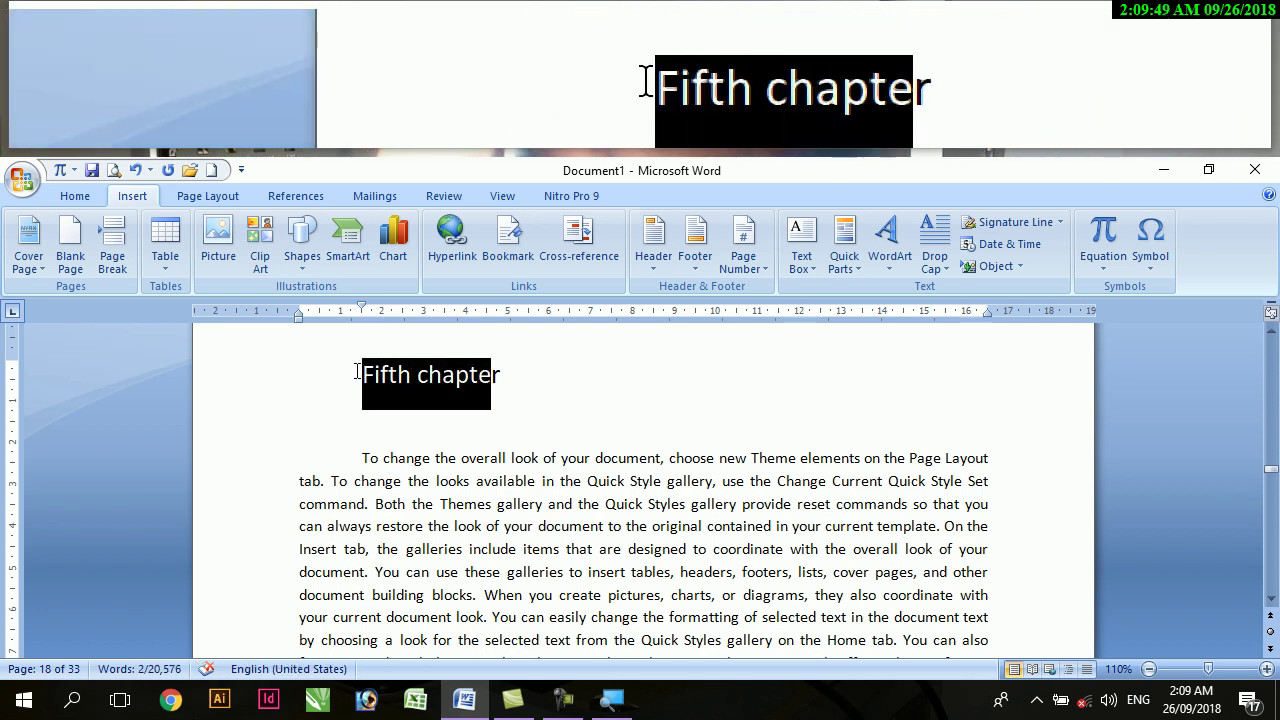
{"action": "left_click", "coordinate": [454, 262]}
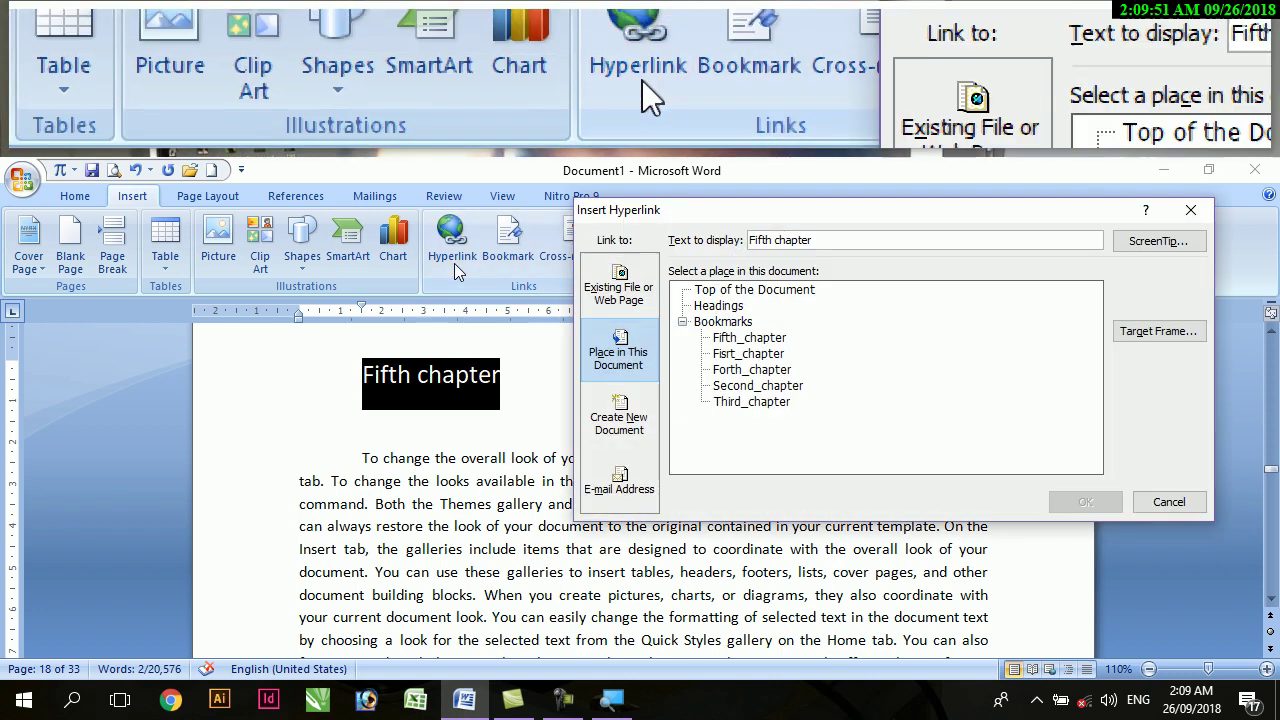
{"action": "left_click", "coordinate": [745, 290]}
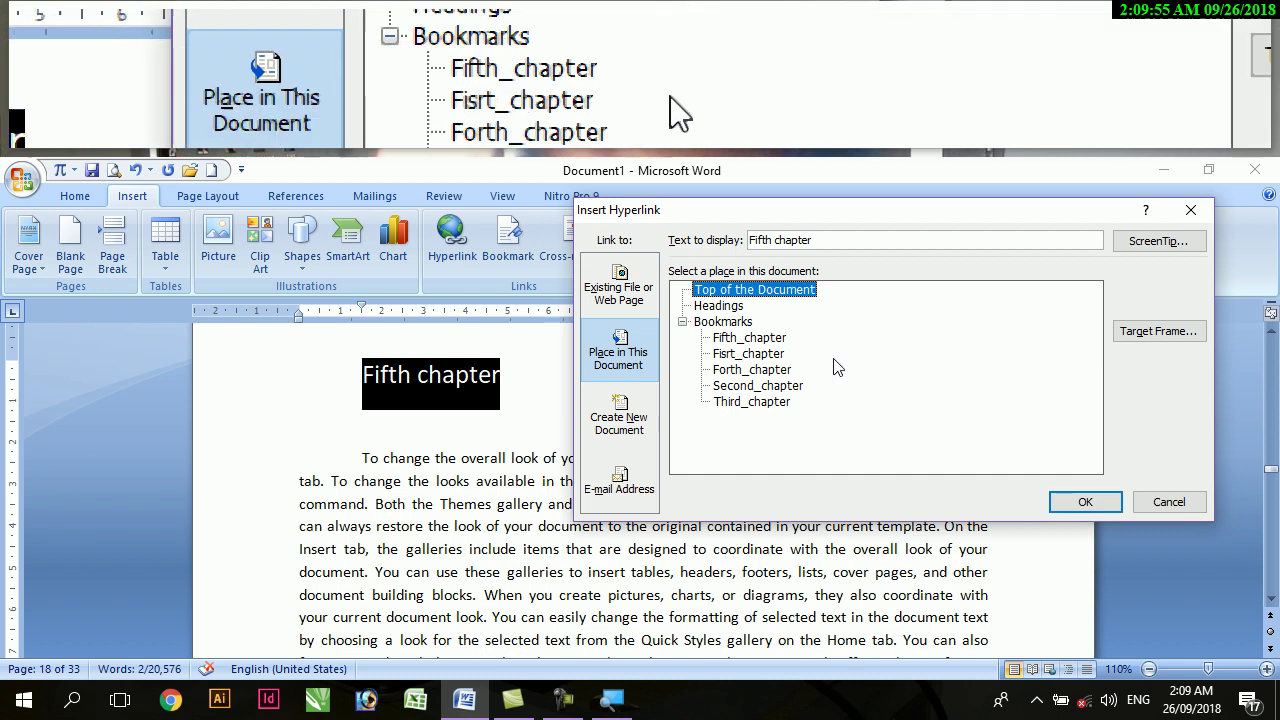
{"action": "left_click", "coordinate": [1085, 502]}
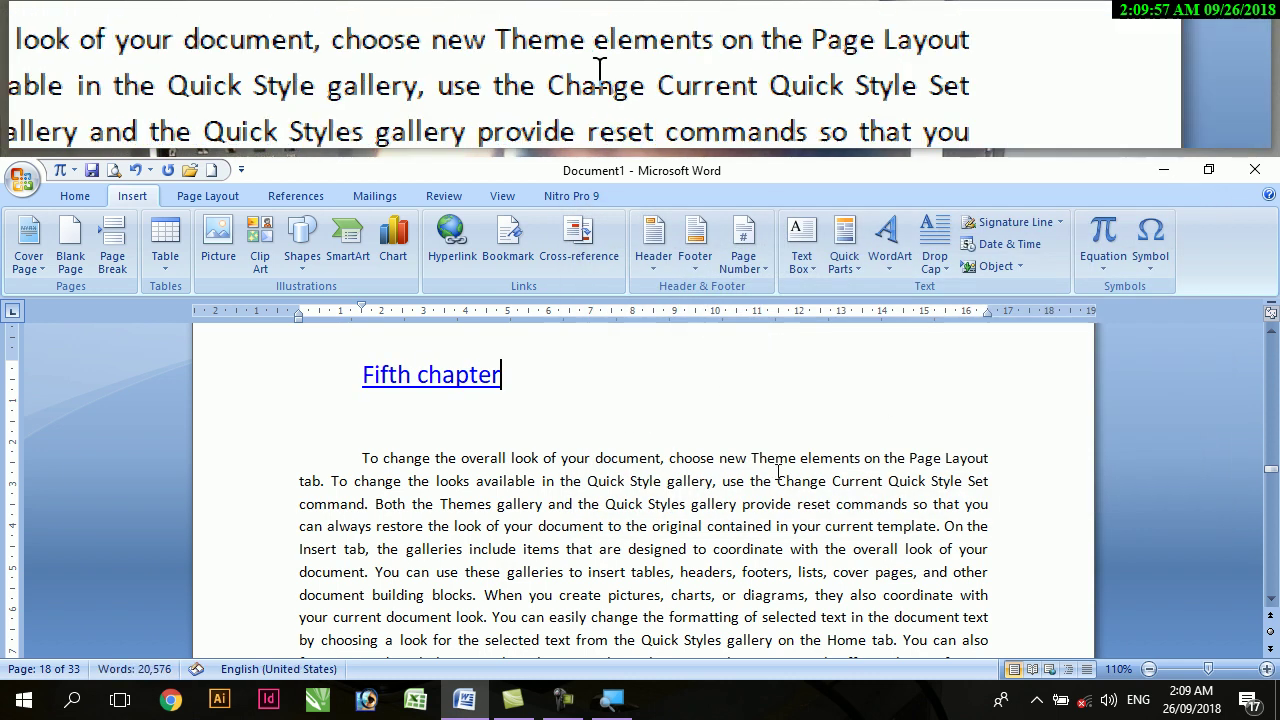
{"action": "left_click", "coordinate": [448, 383], "text": "ctrl"}
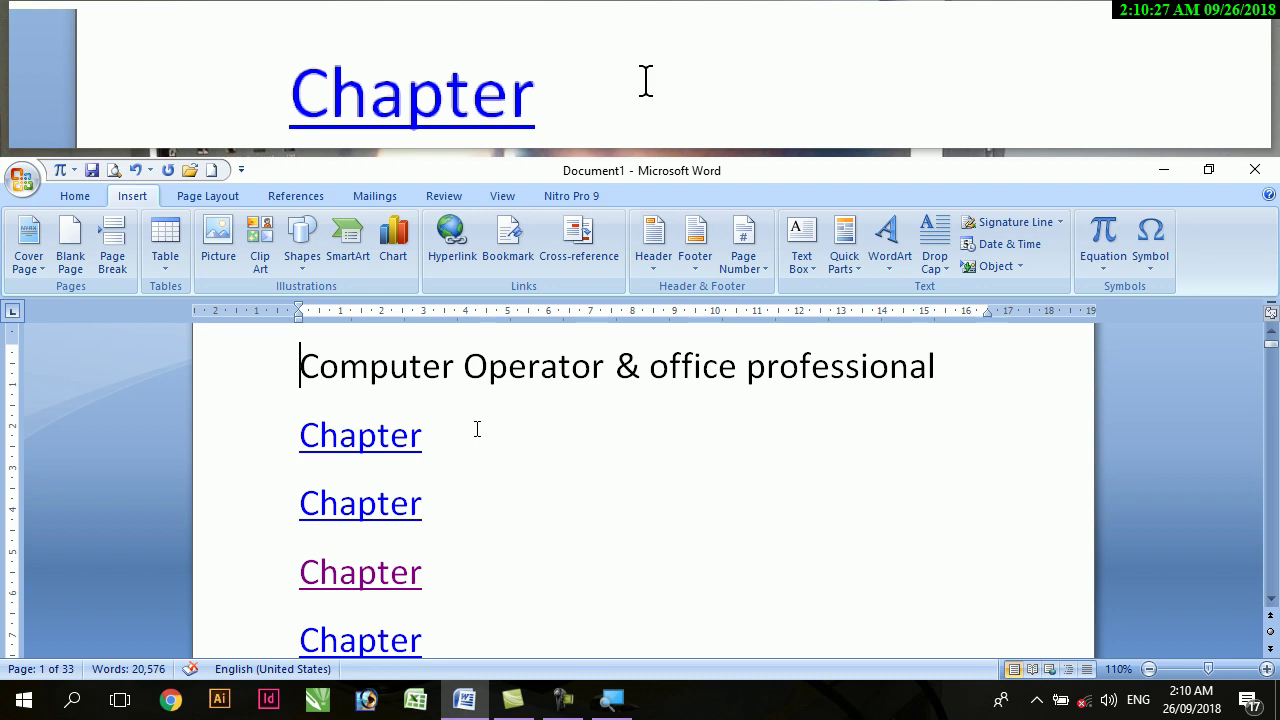
- Add a line with the person's full name below the fifth "Chapter" link
{"action": "scroll", "coordinate": [570, 520], "scroll_direction": "down", "scroll_amount": 3}
{"action": "left_click", "coordinate": [435, 505]}
{"action": "key", "text": "Return"}
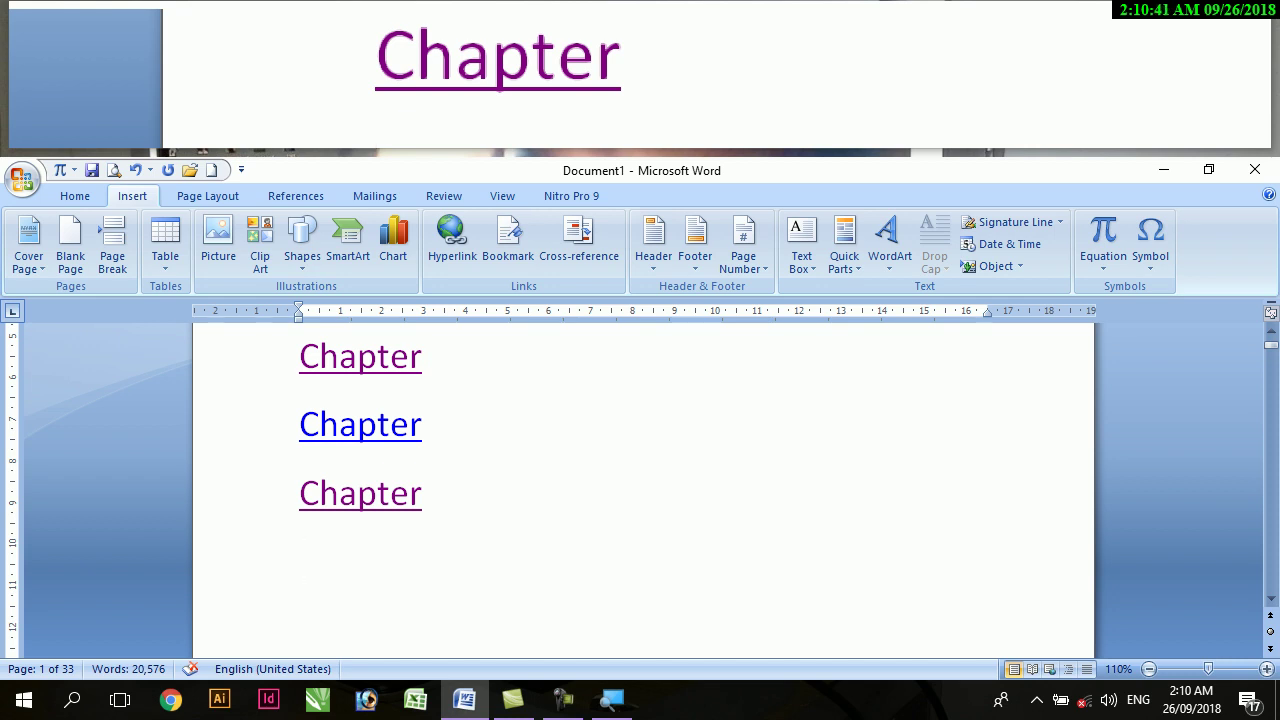
{"action": "type", "text": "sgaje="}
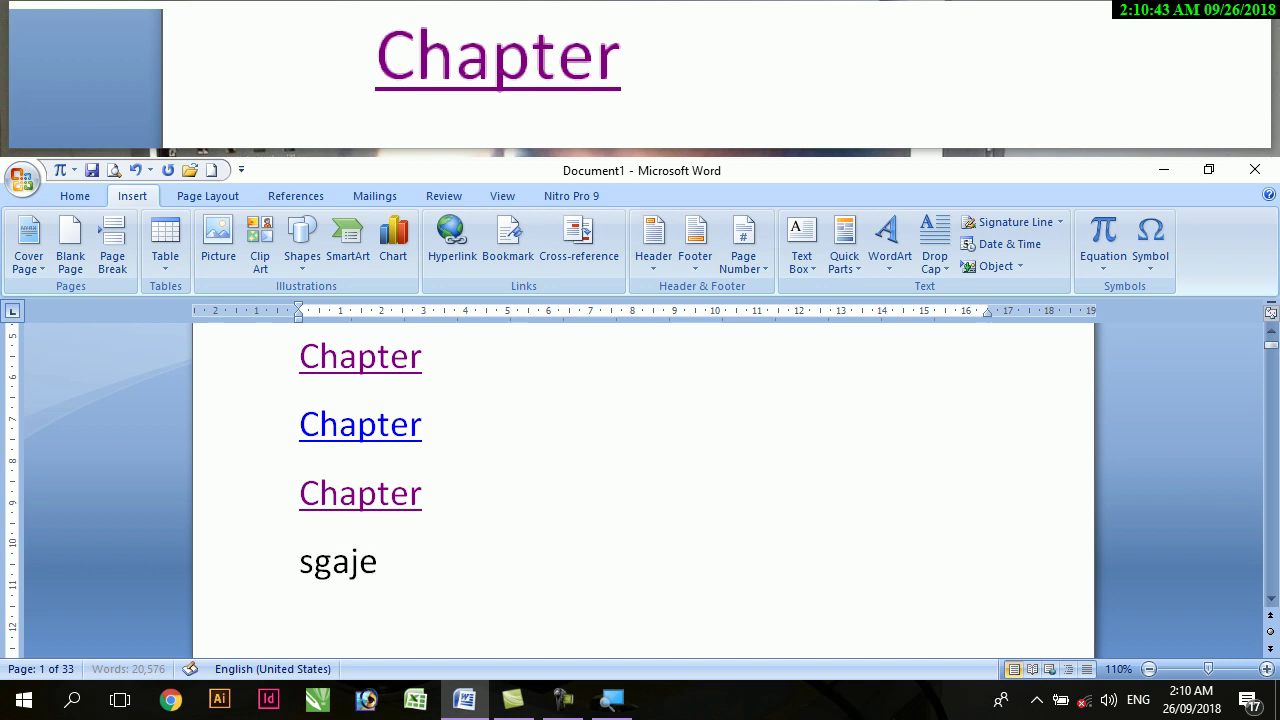
{"action": "key", "text": "BackSpace"}
{"action": "key", "text": "BackSpace"}
{"action": "key", "text": "BackSpace"}
{"action": "key", "text": "BackSpace"}
{"action": "key", "text": "BackSpace"}
{"action": "type", "text": "hakeel han9f"}
{"action": "key", "text": "BackSpace"}
{"action": "key", "text": "BackSpace"}
{"action": "type", "text": "if"}
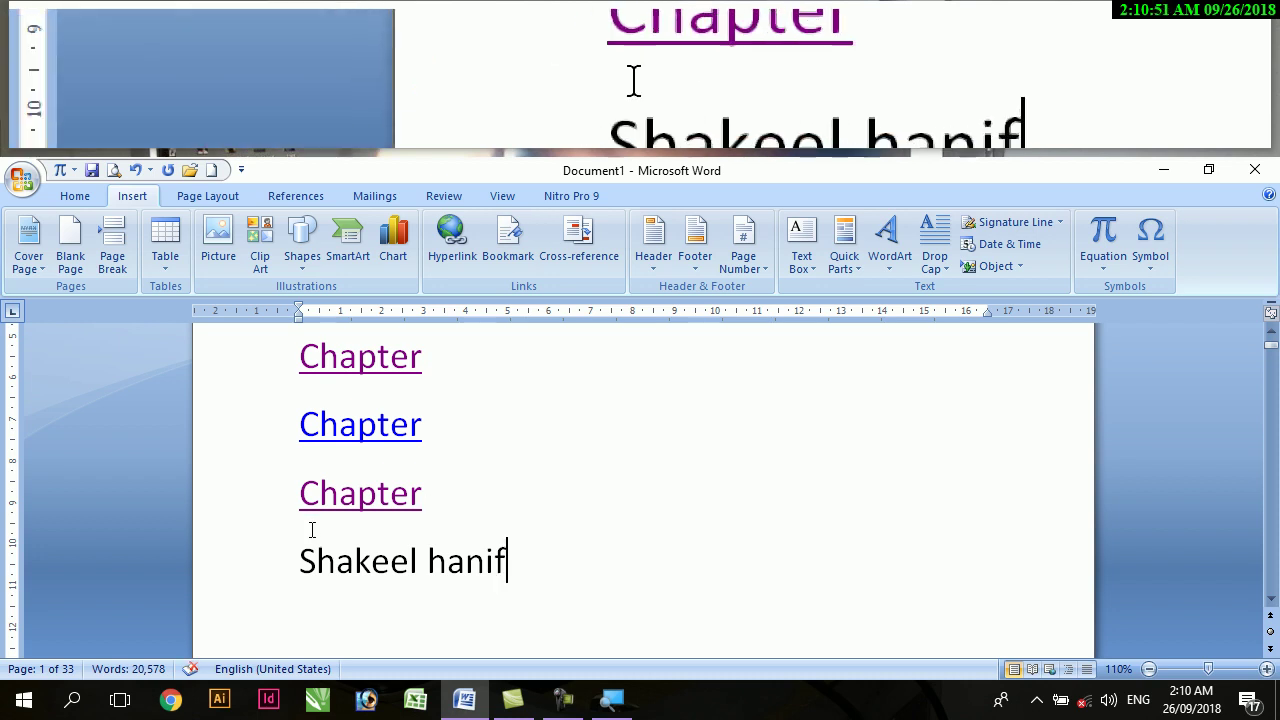
- Link the name line below the chapter list to the existing file FILE006.DOCX on the Desktop
{"action": "left_click", "coordinate": [313, 562]}
{"action": "left_click", "coordinate": [302, 562]}
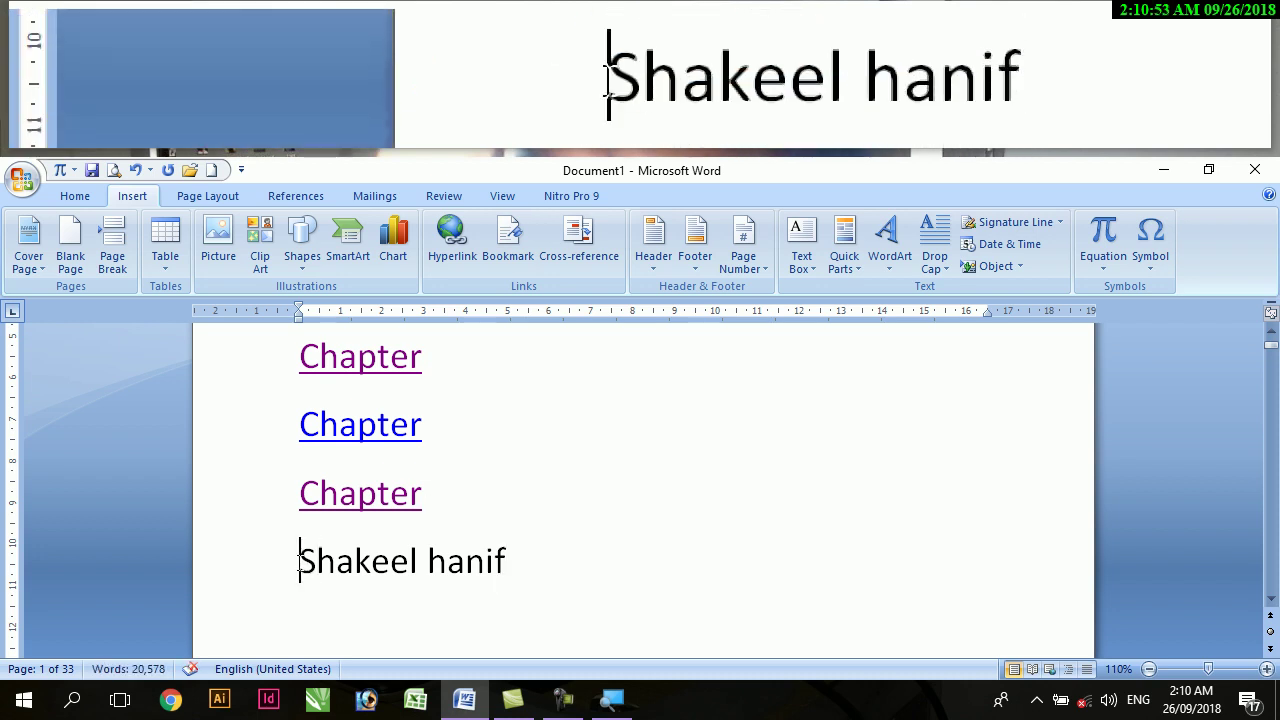
{"action": "key", "text": "shift+Right"}
{"action": "key", "text": "shift+Right"}
{"action": "key", "text": "shift+Right"}
{"action": "key", "text": "shift+Right"}
{"action": "key", "text": "shift+Right"}
{"action": "key", "text": "shift+Right"}
{"action": "key", "text": "shift+Right"}
{"action": "key", "text": "shift+Right"}
{"action": "key", "text": "shift+Right"}
{"action": "key", "text": "shift+Right"}
{"action": "key", "text": "shift+Right"}
{"action": "key", "text": "shift+Right"}
{"action": "key", "text": "shift+Right"}
{"action": "key", "text": "shift+Right"}
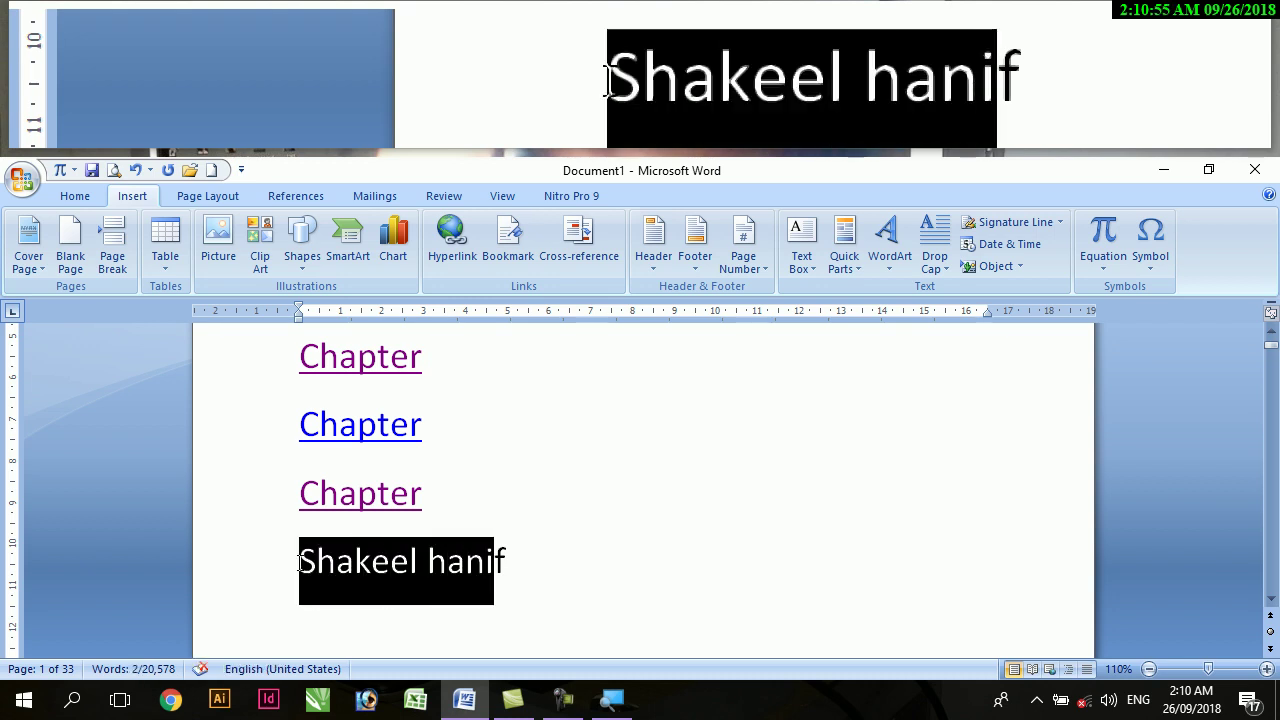
{"action": "left_click", "coordinate": [453, 258]}
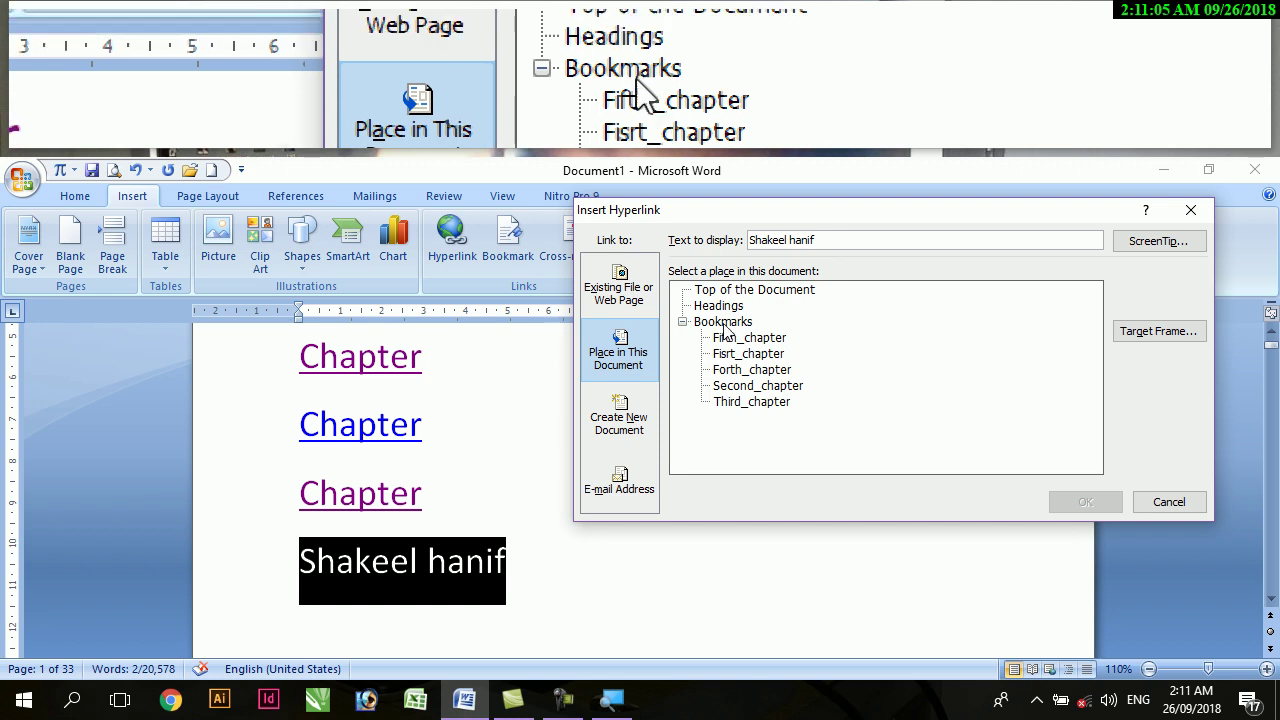
{"action": "left_click", "coordinate": [603, 303]}
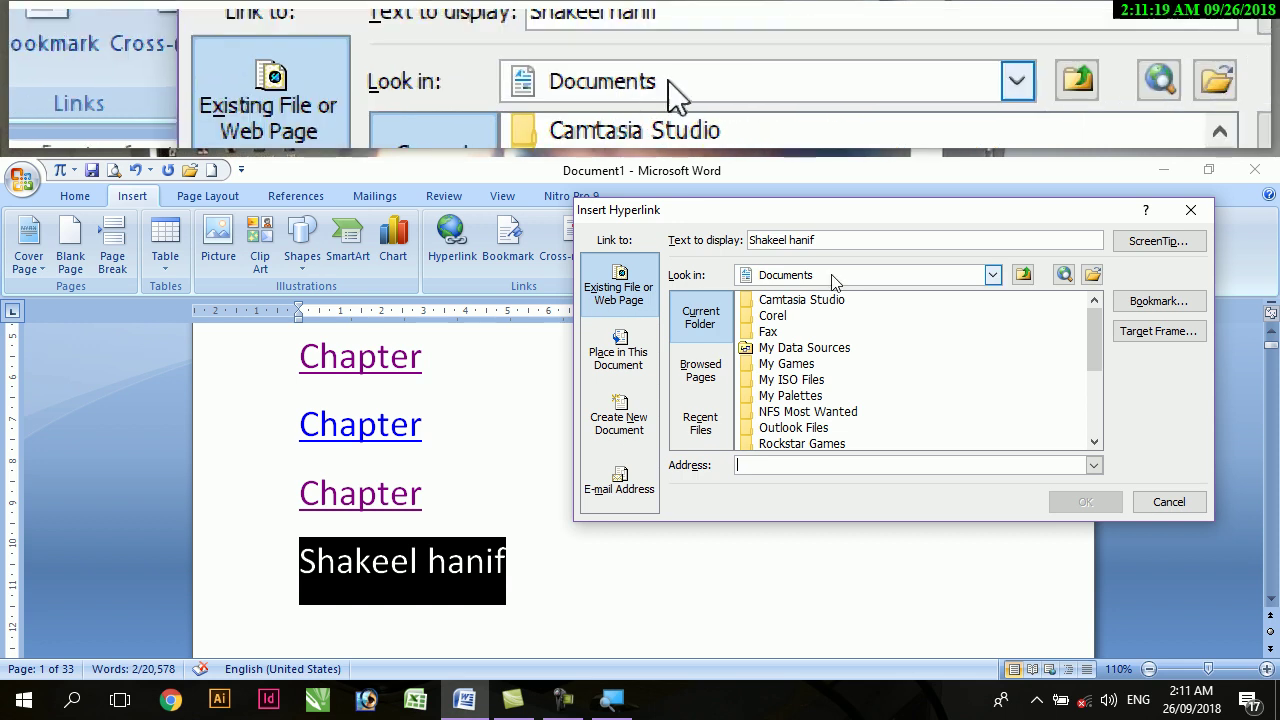
{"action": "left_click", "coordinate": [993, 275]}
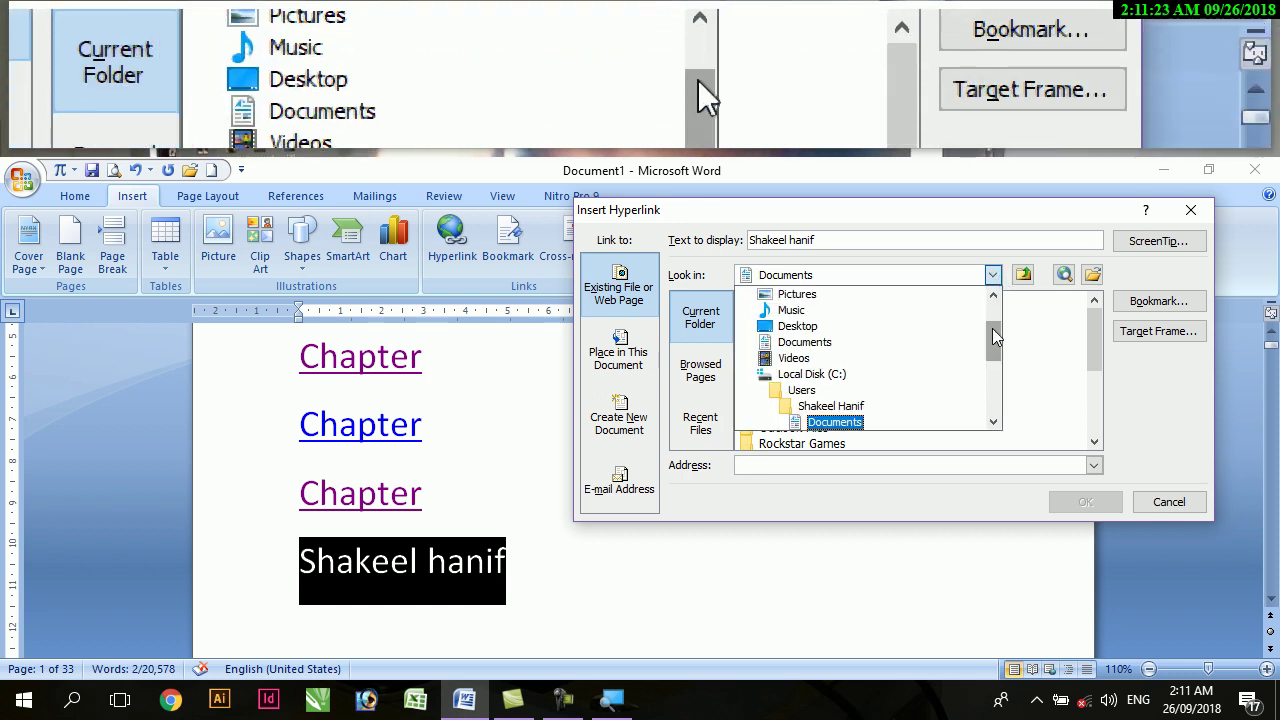
{"action": "left_click", "coordinate": [993, 298]}
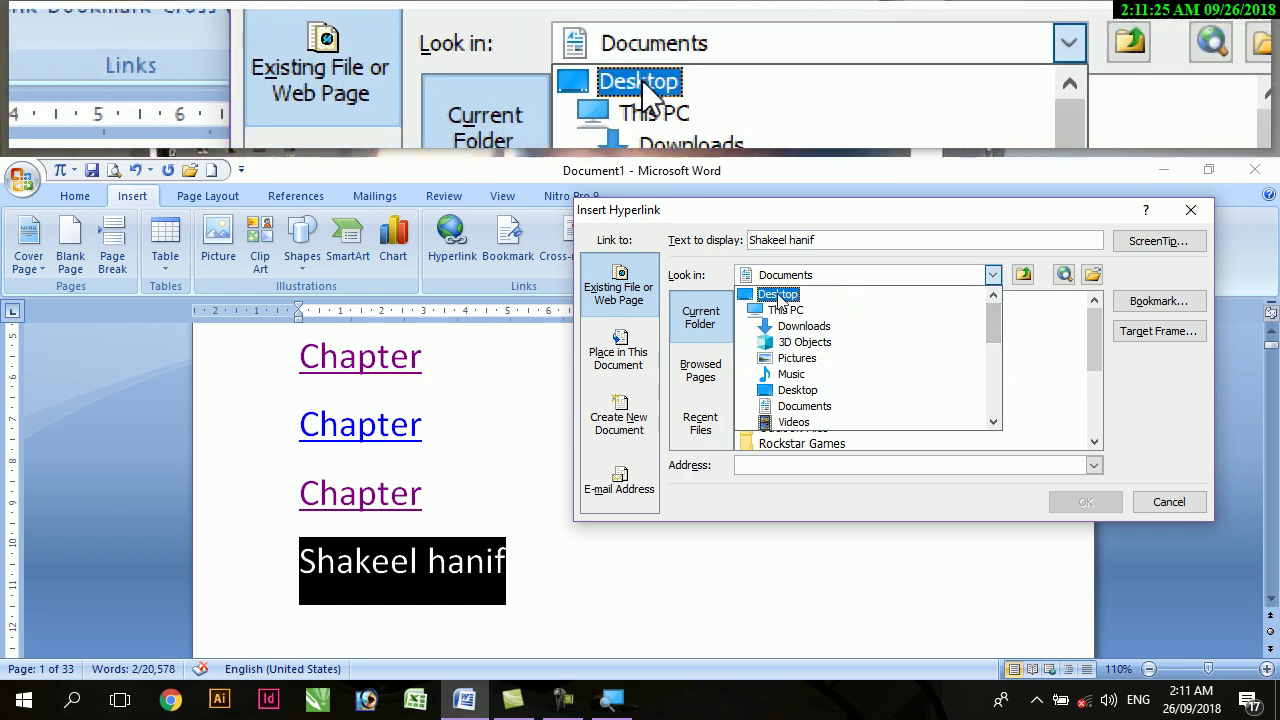
{"action": "left_click", "coordinate": [777, 293]}
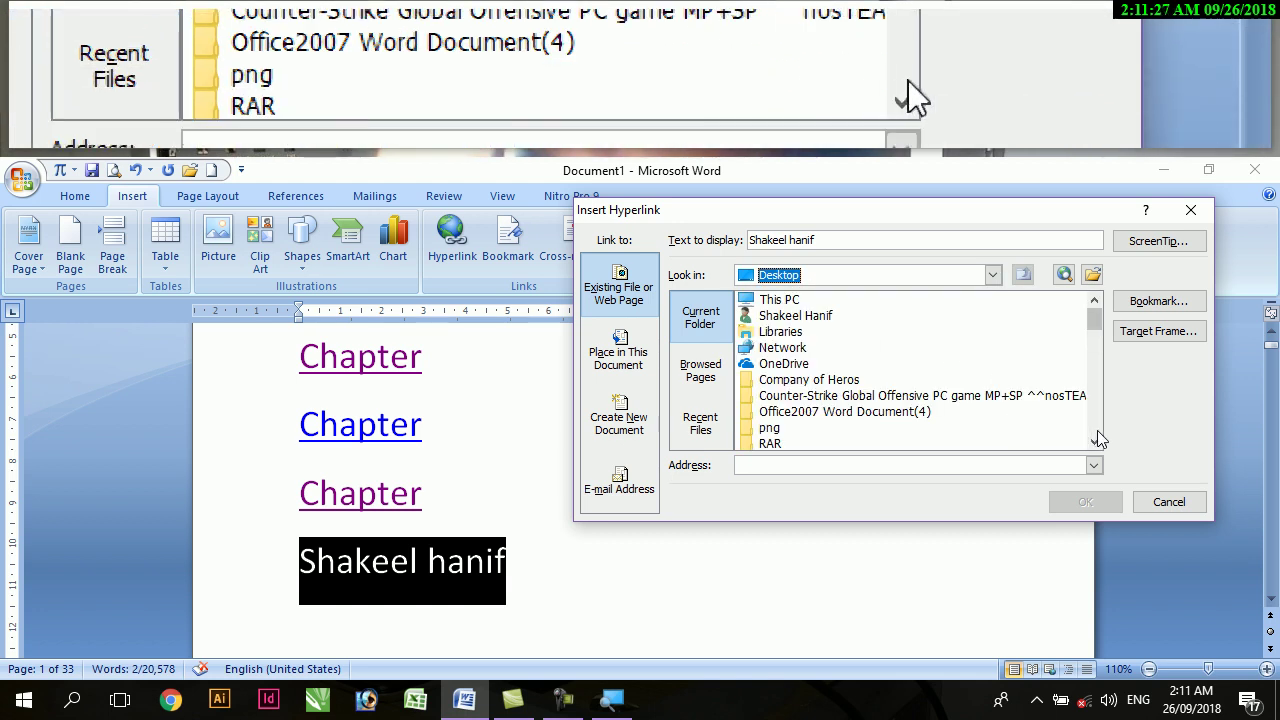
{"action": "left_click", "coordinate": [1097, 430]}
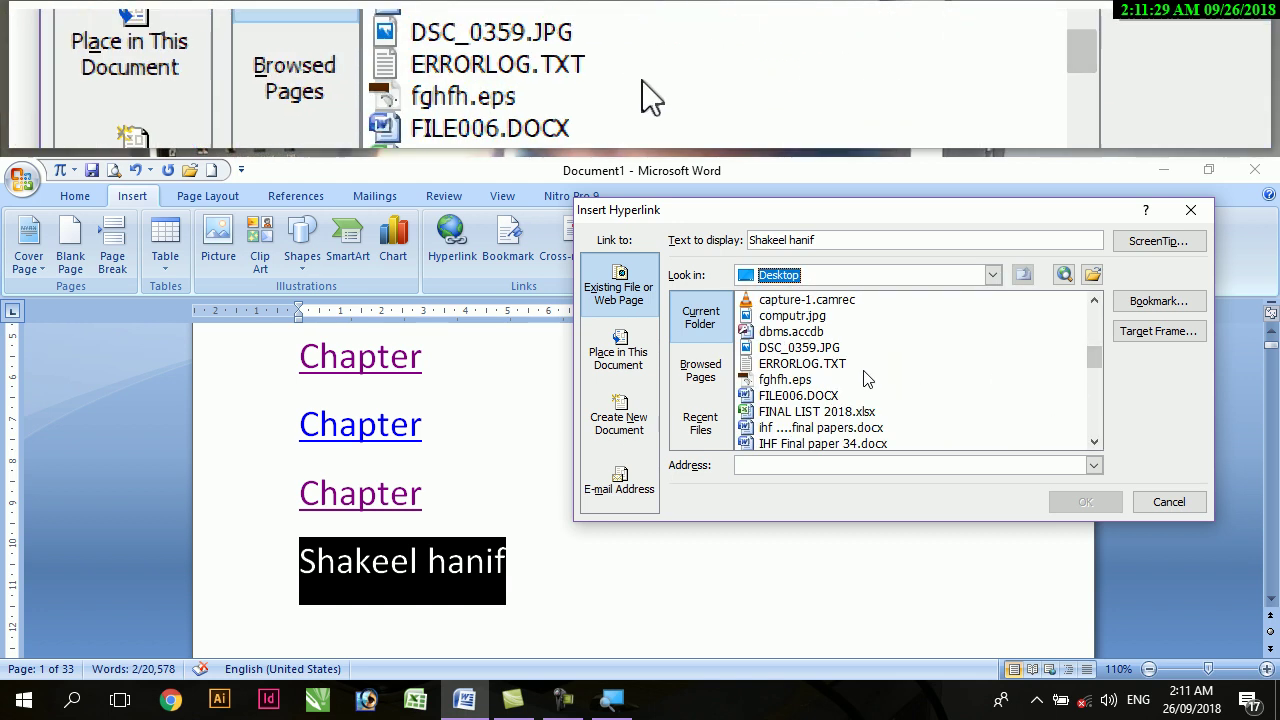
{"action": "left_click", "coordinate": [812, 396]}
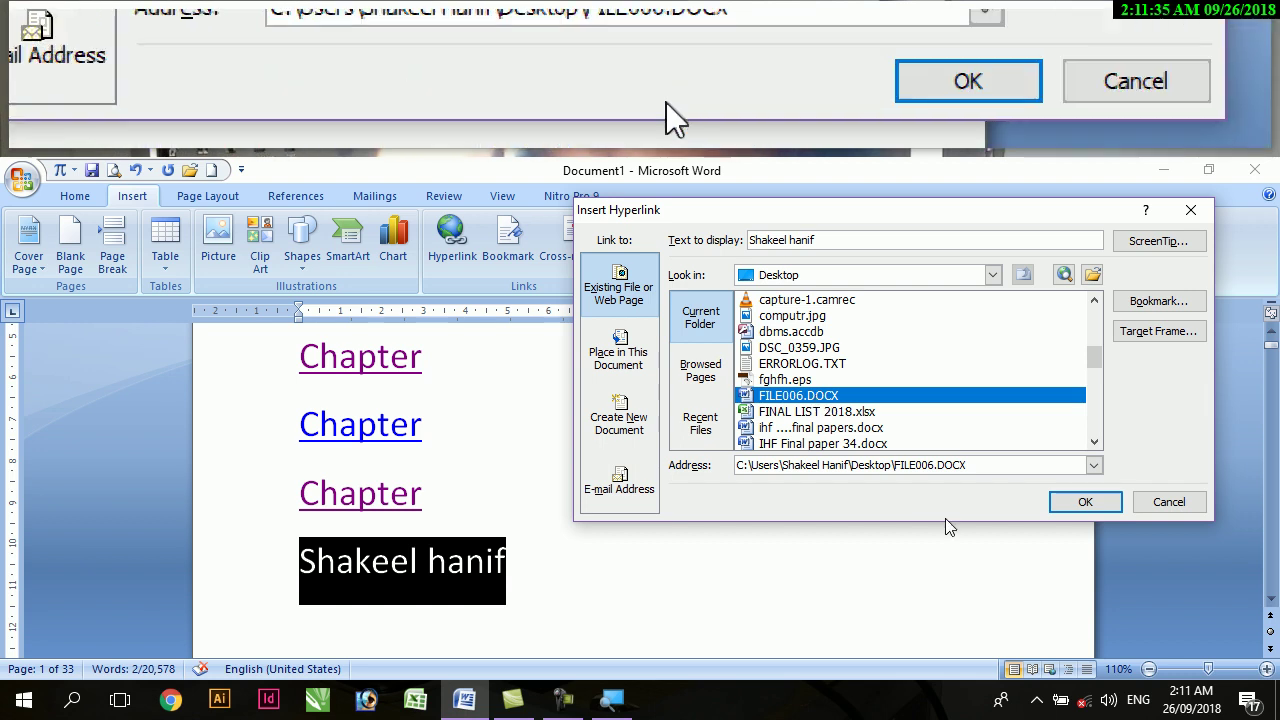
{"action": "left_click", "coordinate": [1083, 503]}
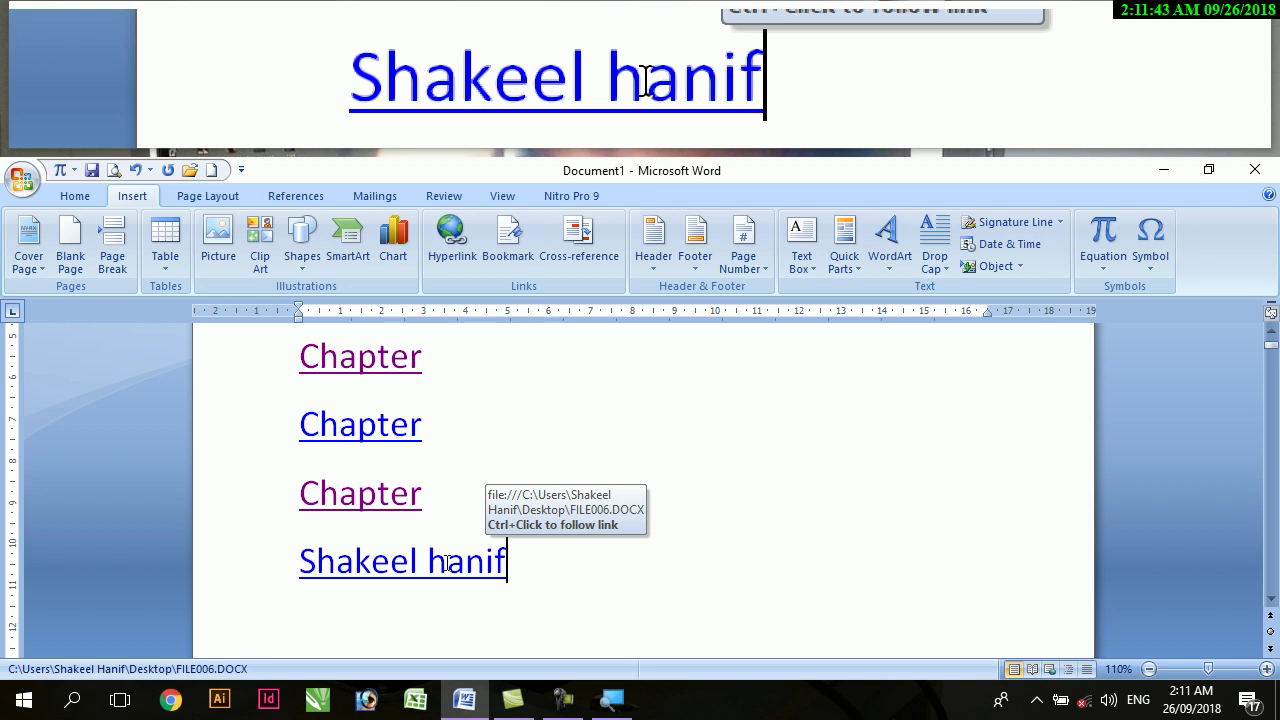
- Follow the name line's link, allow FILE006.DOCX to open, and look through its first page
{"action": "left_click", "coordinate": [447, 562], "text": "ctrl"}
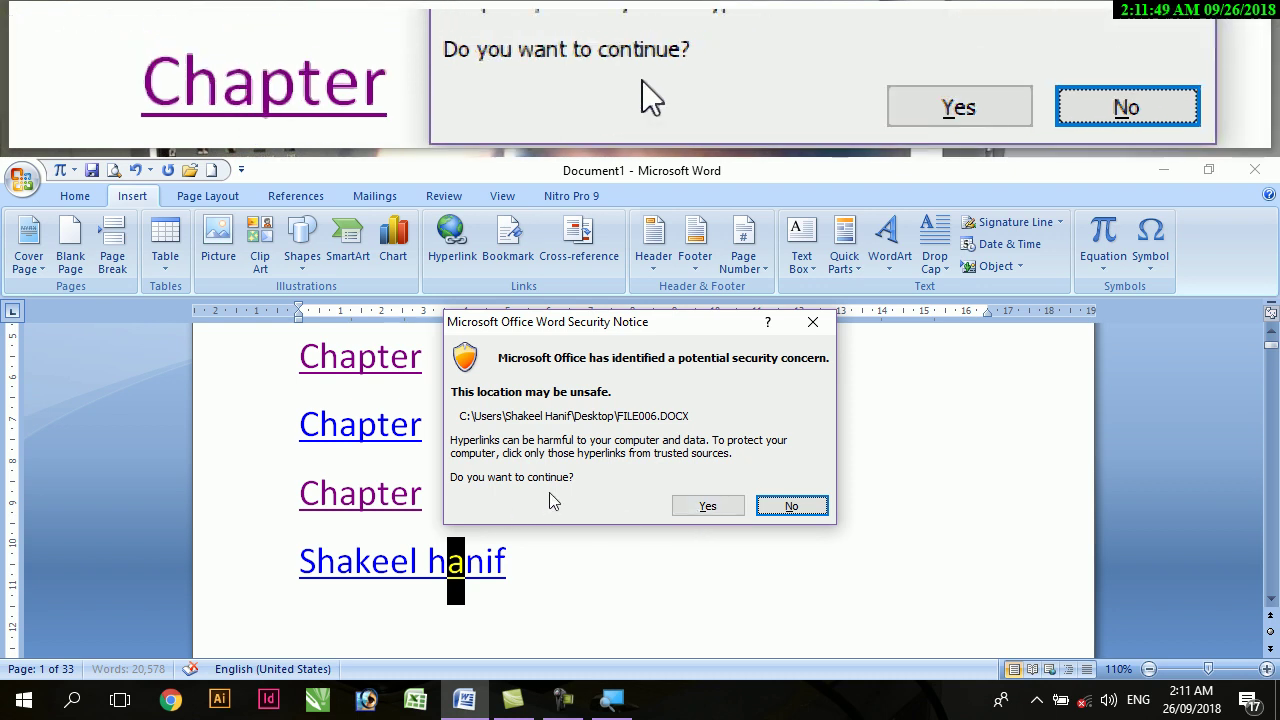
{"action": "left_click", "coordinate": [729, 505]}
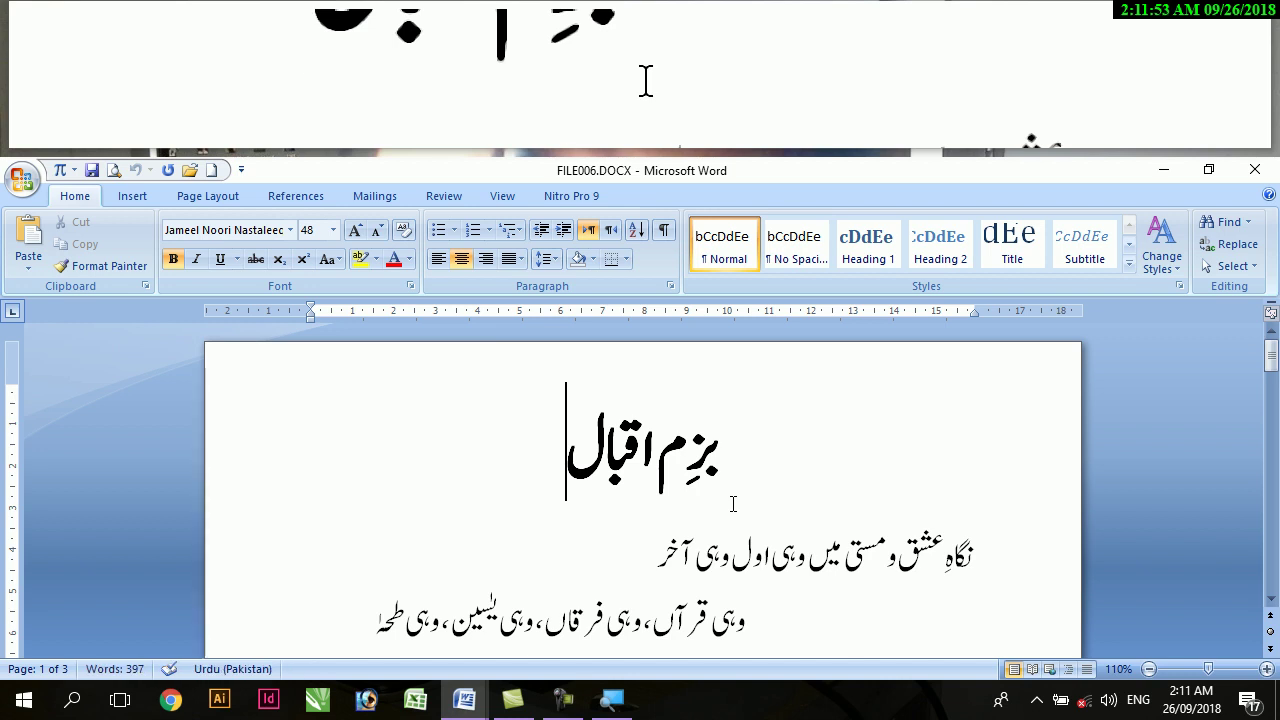
{"action": "scroll", "coordinate": [734, 505], "scroll_direction": "down", "scroll_amount": 3}
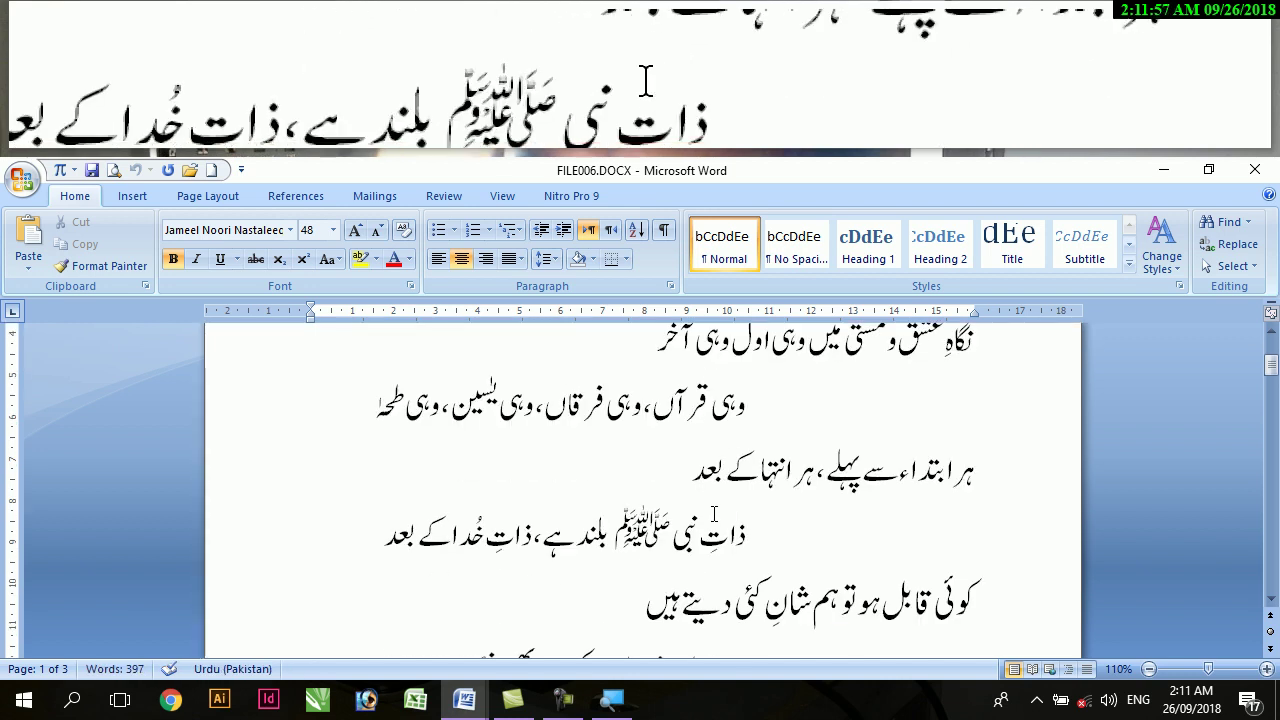
{"action": "scroll", "coordinate": [723, 511], "scroll_direction": "up", "scroll_amount": 3}
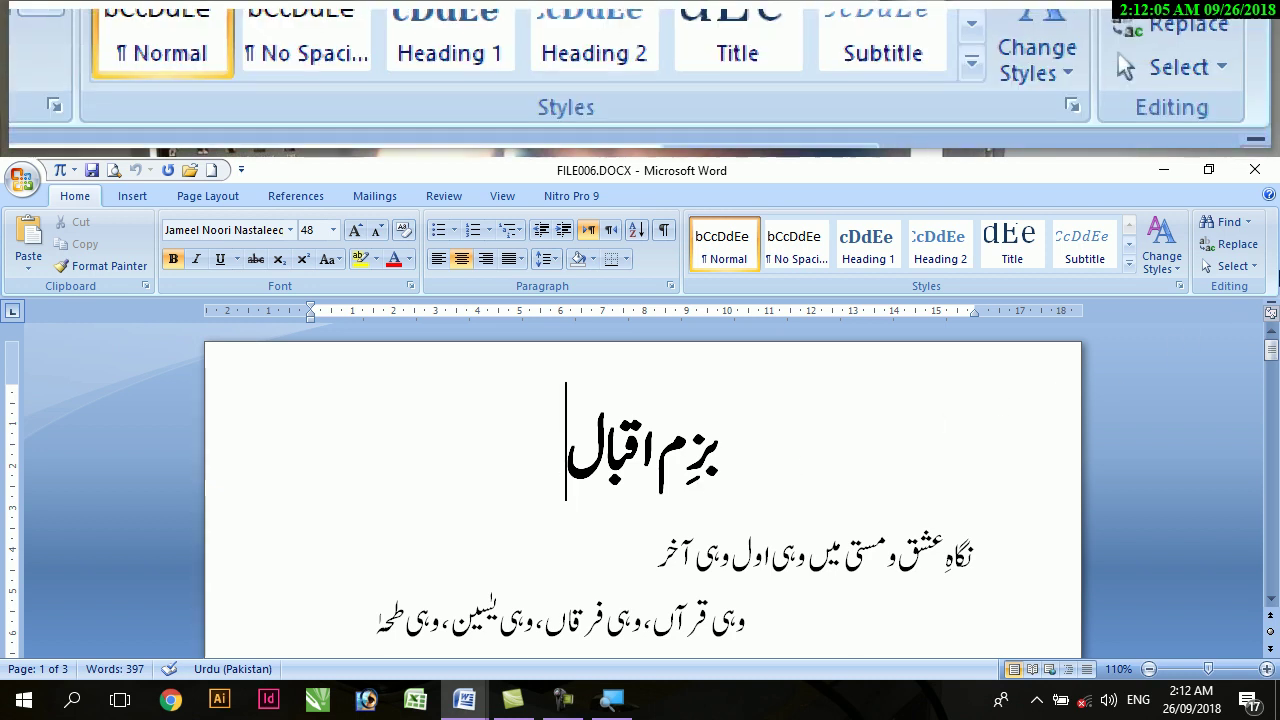
- Close FILE006.DOCX and add a "My CV" line below the linked name line in the chapter document
{"action": "left_click", "coordinate": [1255, 170]}
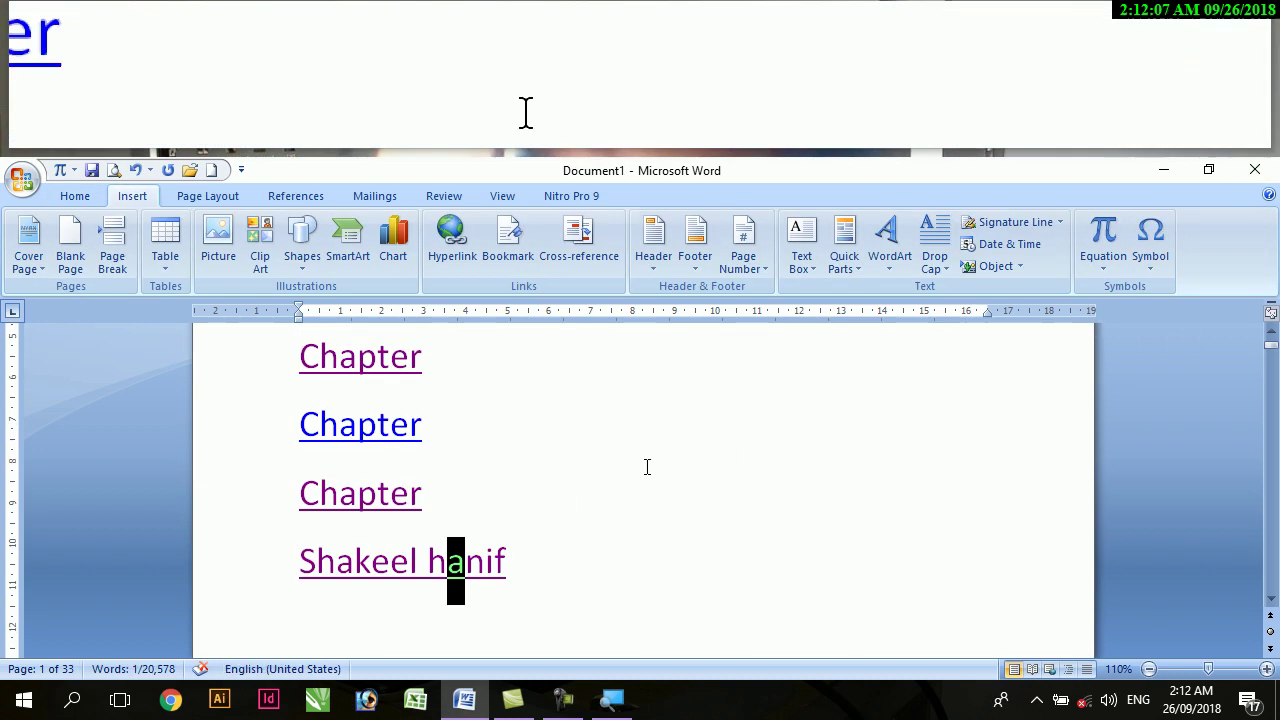
{"action": "left_click", "coordinate": [518, 563]}
{"action": "key", "text": "Return"}
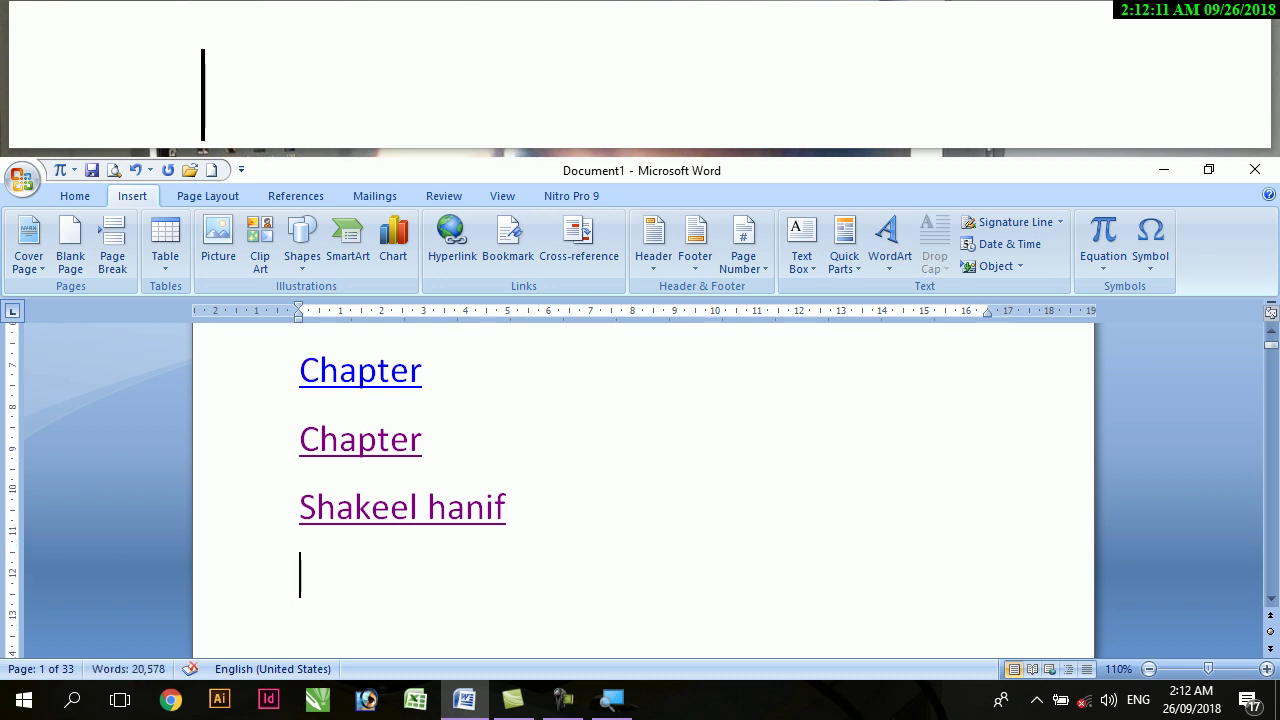
{"action": "type", "text": "my "}
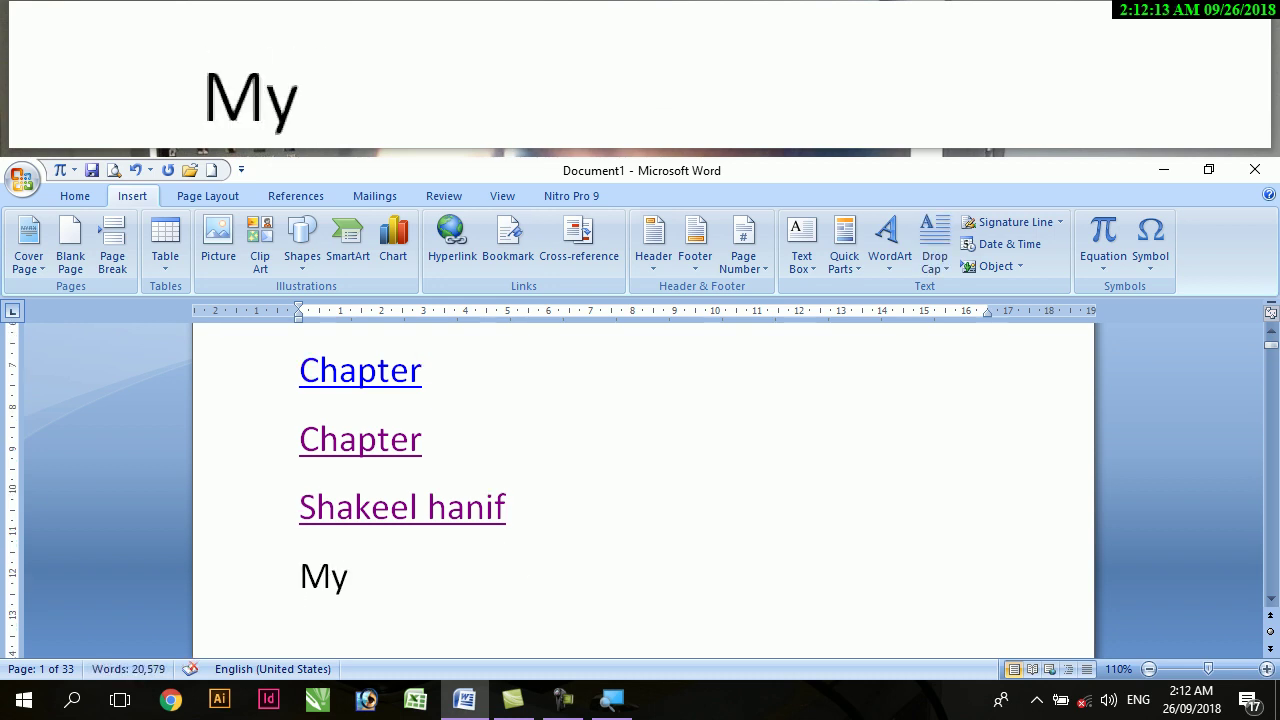
{"action": "type", "text": "CV"}
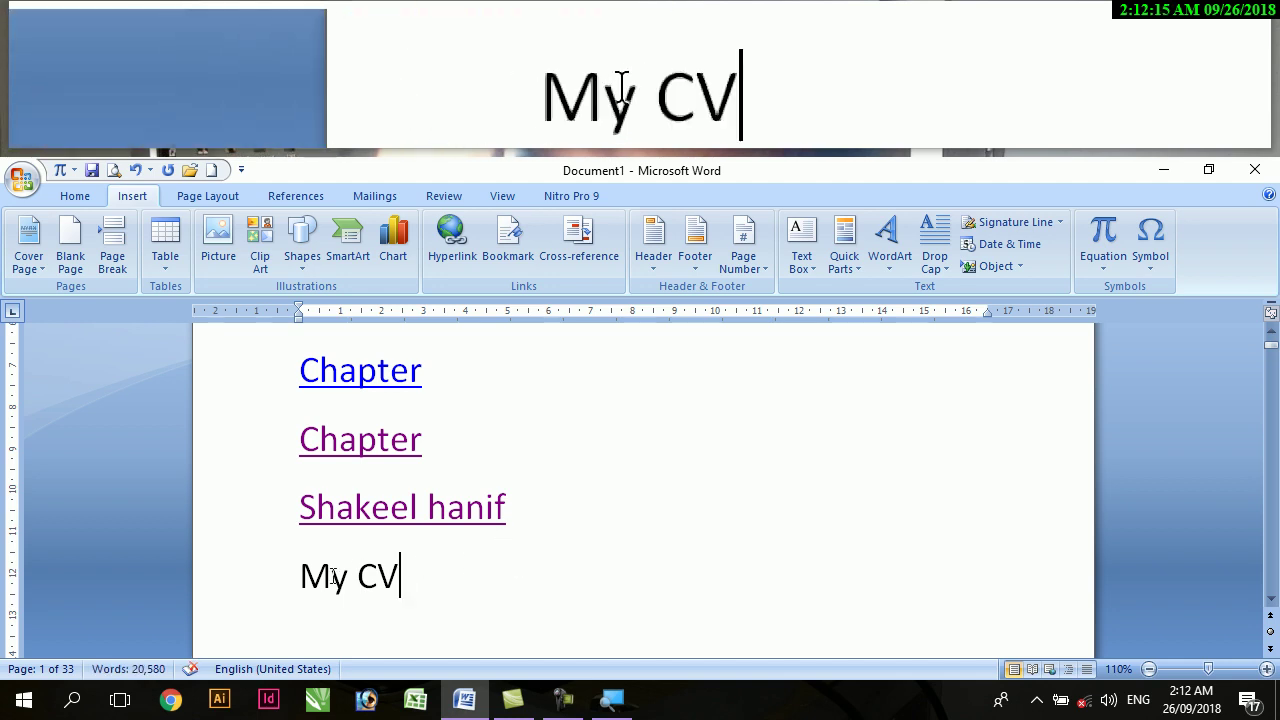
- Link the "My CV" line to the existing JPG picture listed directly after Personal Information1.accdb on the Desktop
{"action": "left_click", "coordinate": [298, 575]}
{"action": "key", "text": "shift+Right"}
{"action": "key", "text": "shift+Right"}
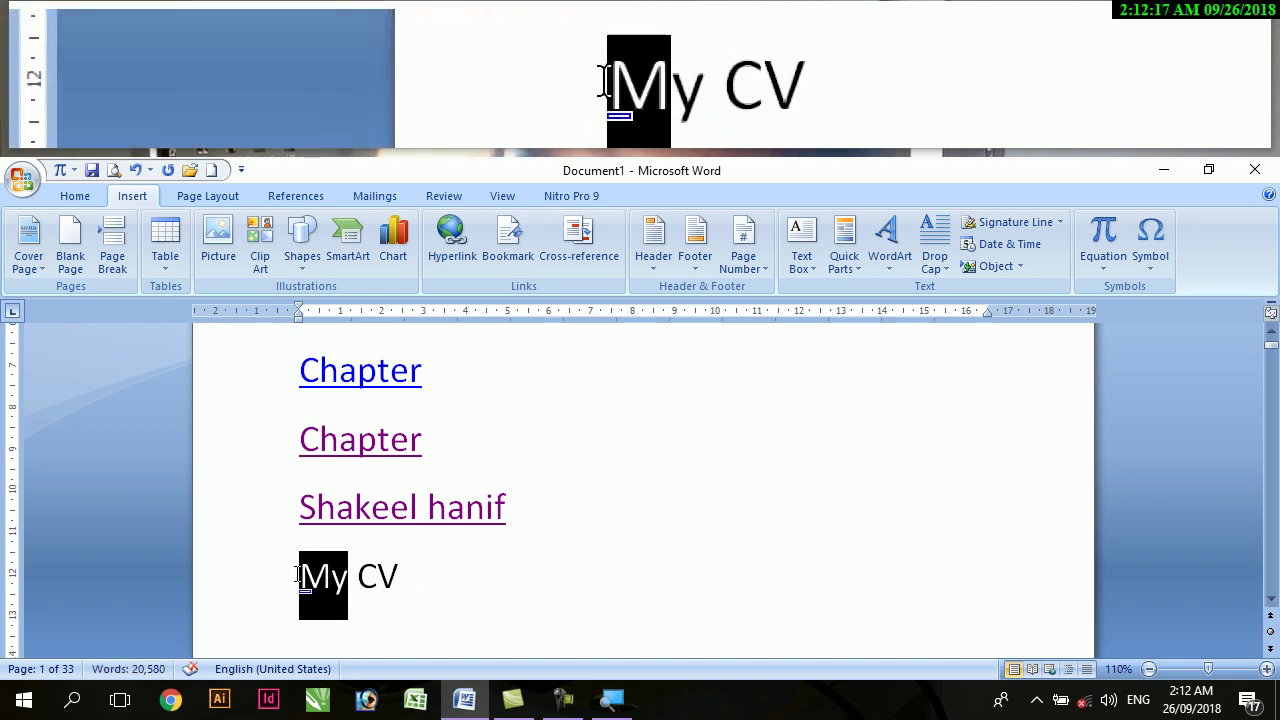
{"action": "key", "text": "shift+Right"}
{"action": "key", "text": "shift+Right"}
{"action": "key", "text": "shift+Right"}
{"action": "key", "text": "shift+Right"}
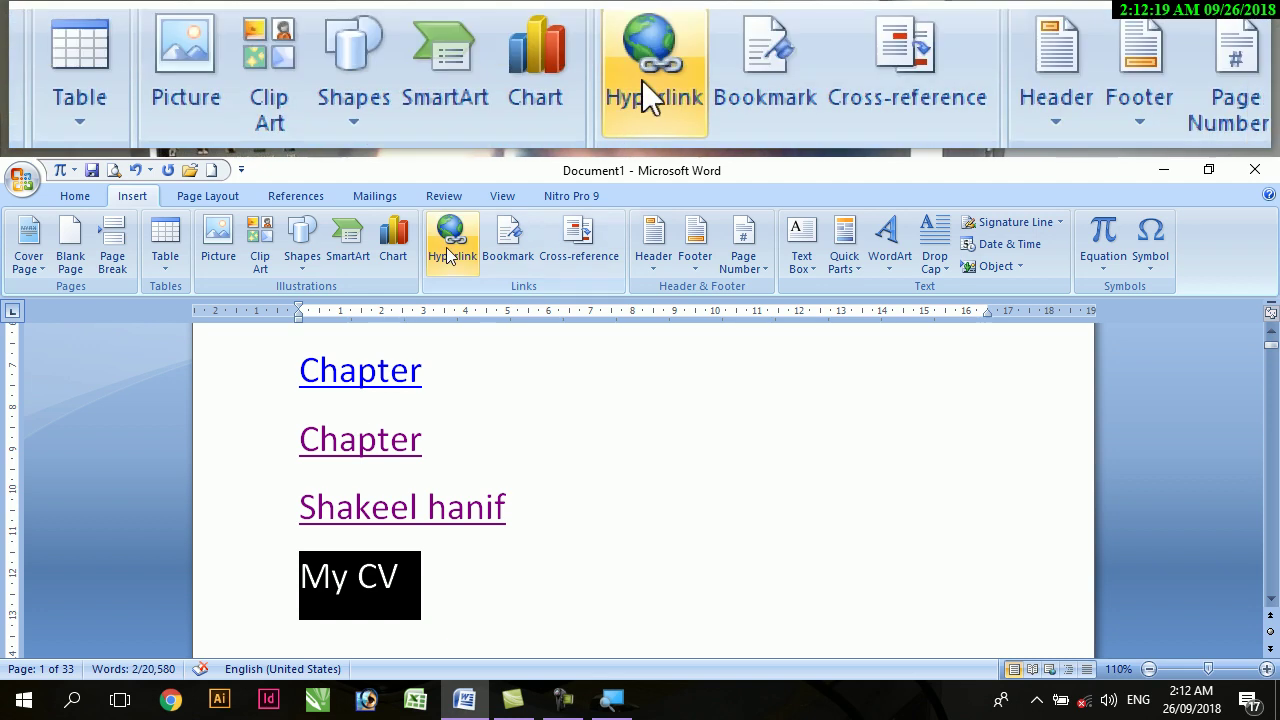
{"action": "left_click", "coordinate": [450, 245]}
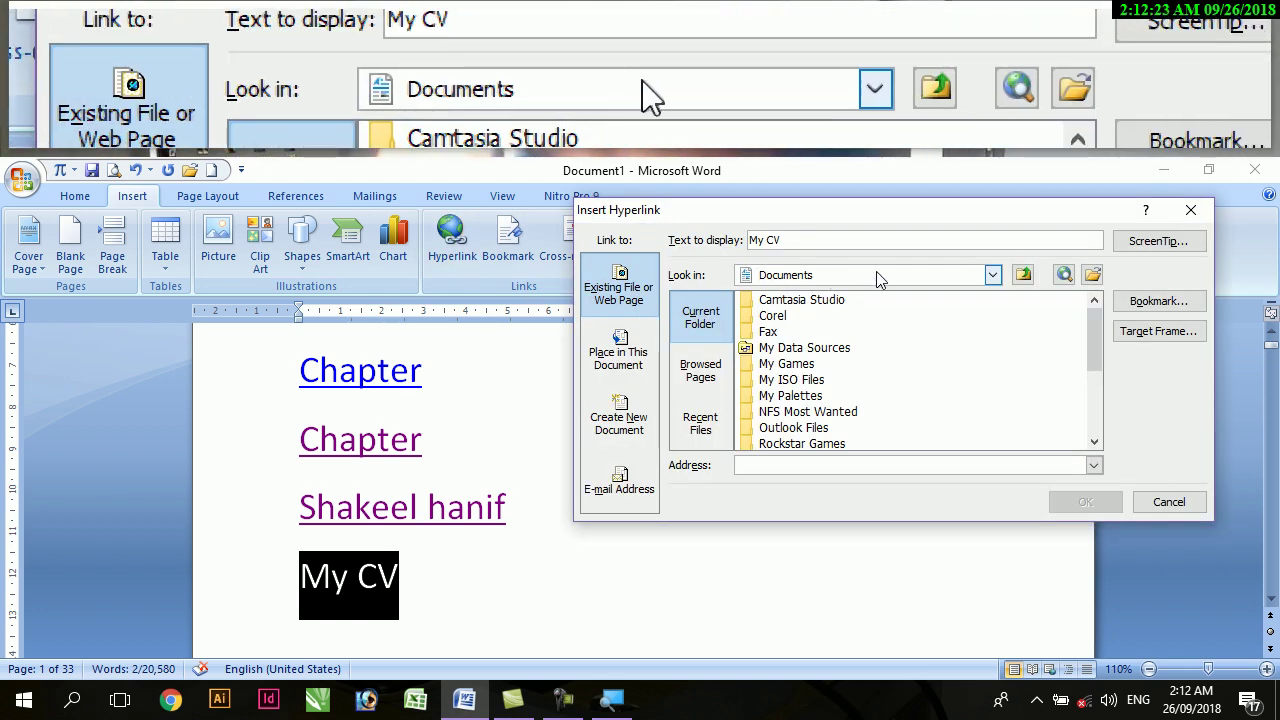
{"action": "left_click", "coordinate": [877, 276]}
{"action": "scroll", "coordinate": [991, 335], "scroll_direction": "up", "scroll_amount": 2}
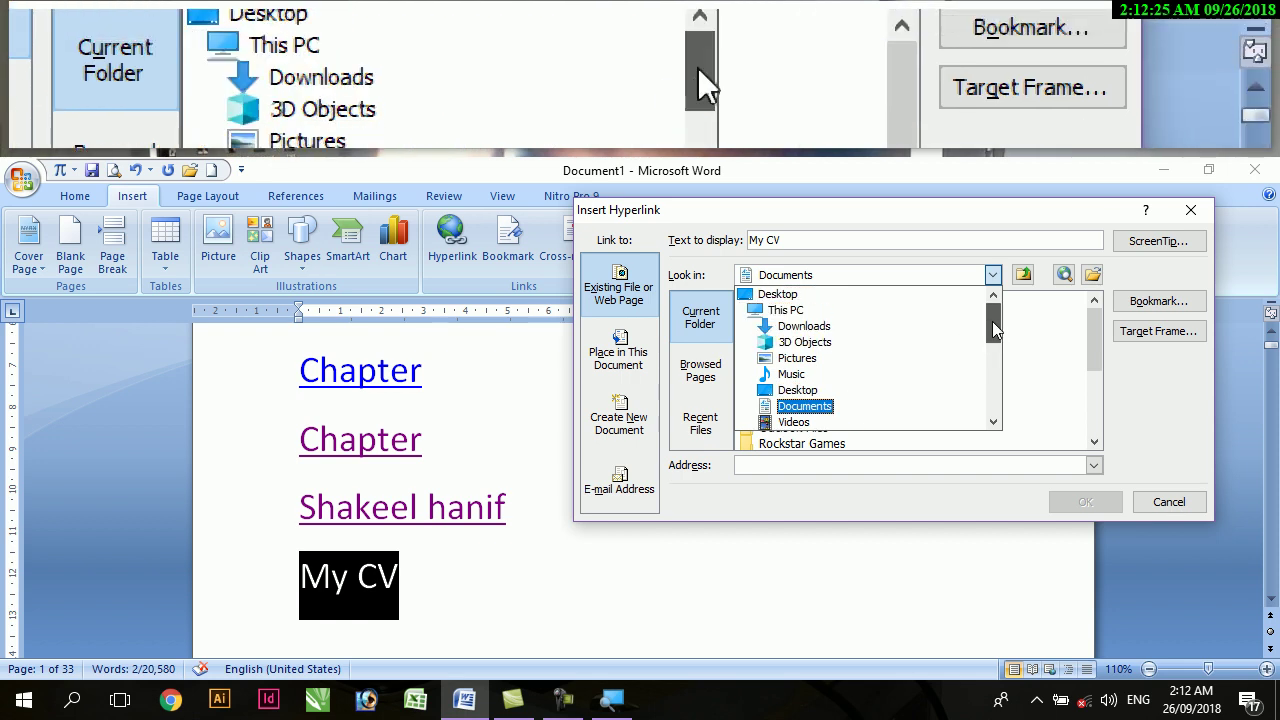
{"action": "left_click", "coordinate": [763, 296]}
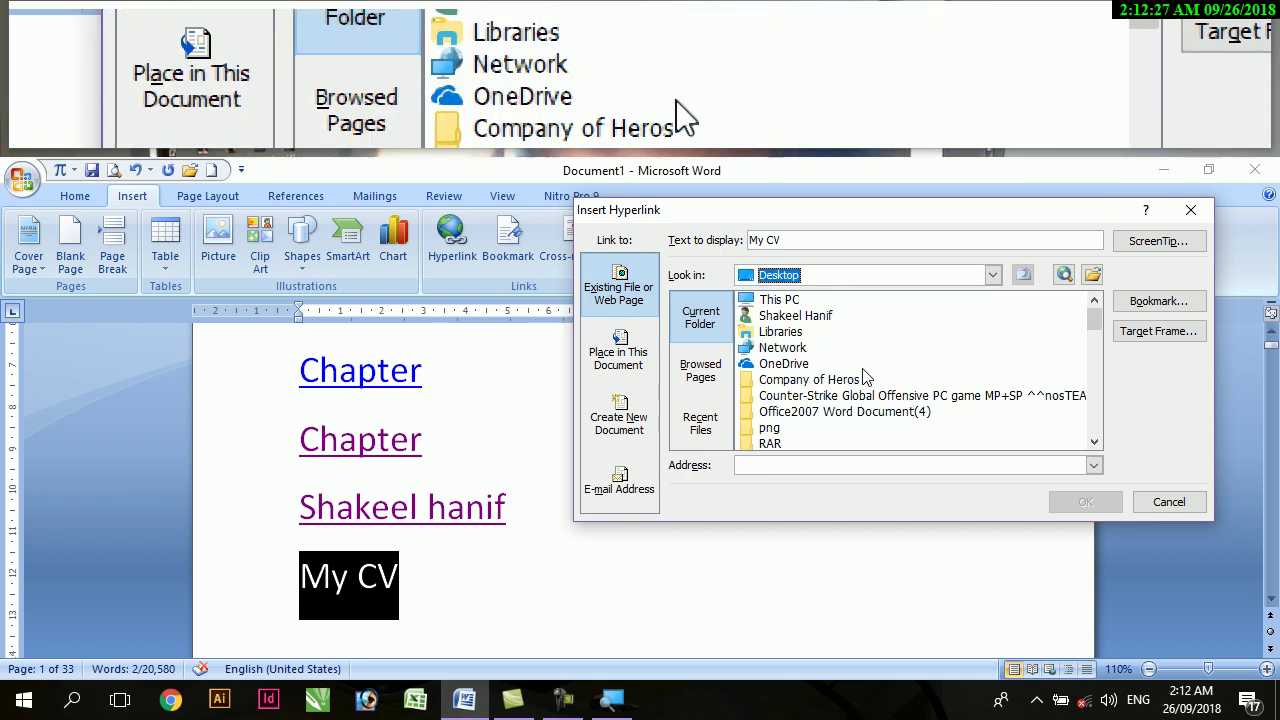
{"action": "left_click", "coordinate": [857, 380]}
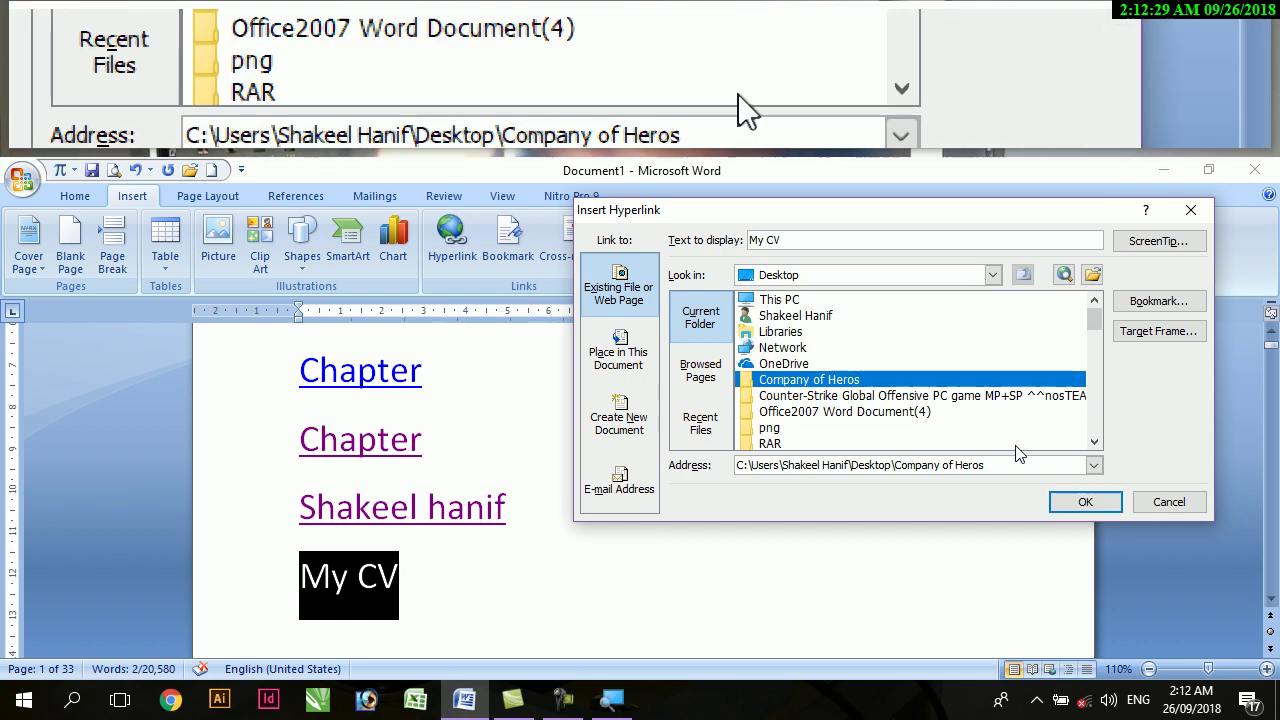
{"action": "left_click_drag", "start_coordinate": [1095, 446], "coordinate": [1095, 446]}
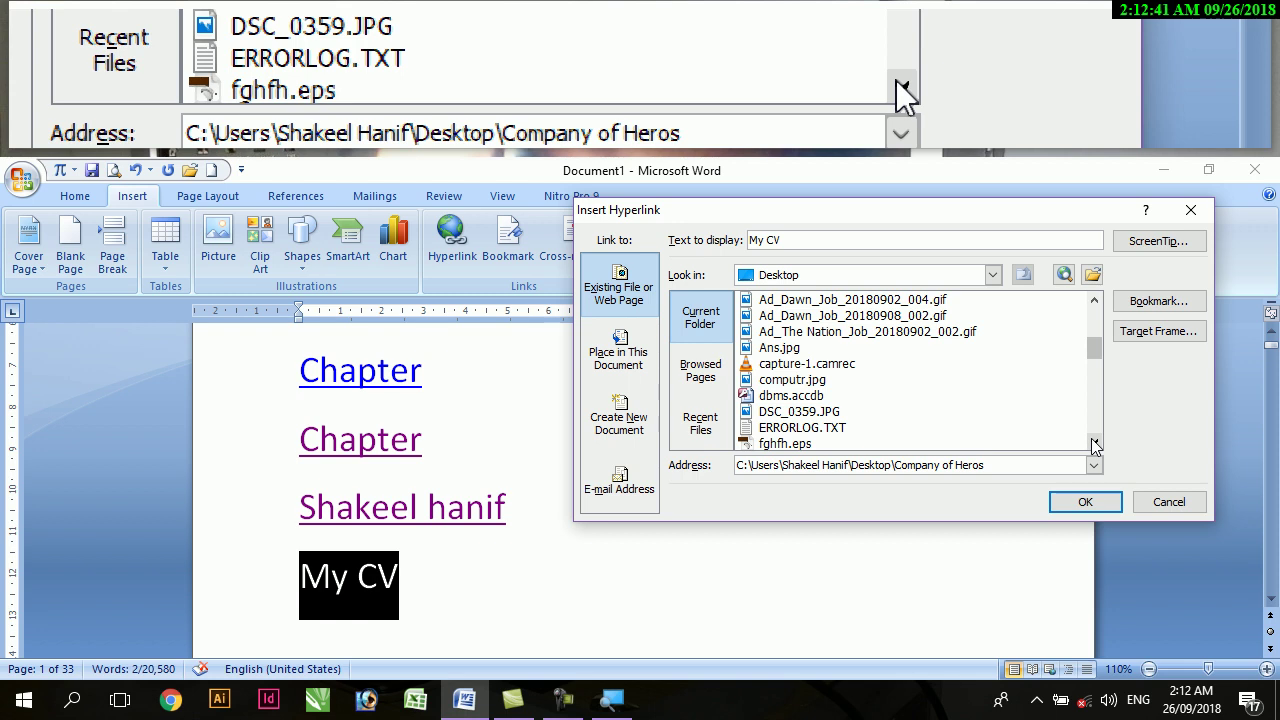
{"action": "left_click", "coordinate": [1094, 443]}
{"action": "left_click", "coordinate": [1094, 443]}
{"action": "left_click", "coordinate": [1094, 443]}
{"action": "left_click", "coordinate": [1094, 443]}
{"action": "left_click", "coordinate": [1094, 443]}
{"action": "left_click", "coordinate": [1094, 443]}
{"action": "left_click", "coordinate": [1094, 443]}
{"action": "left_click", "coordinate": [1094, 443]}
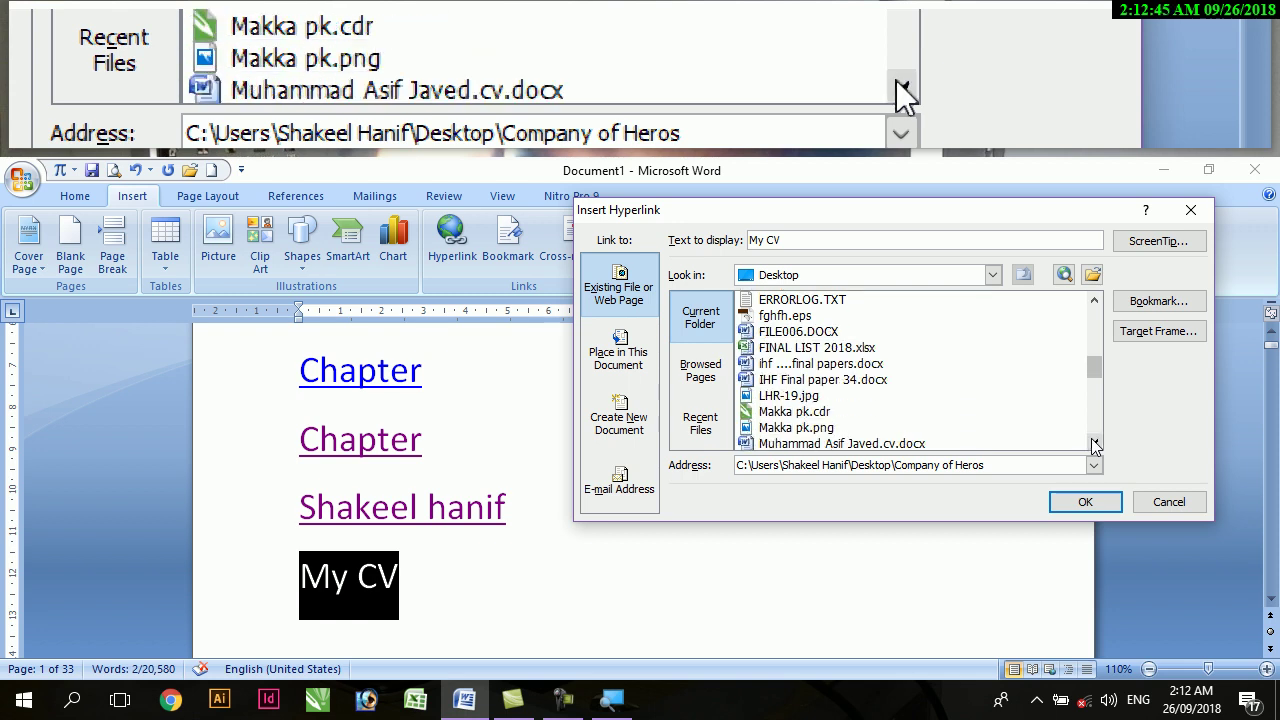
{"action": "left_click", "coordinate": [1094, 443]}
{"action": "left_click", "coordinate": [1094, 443]}
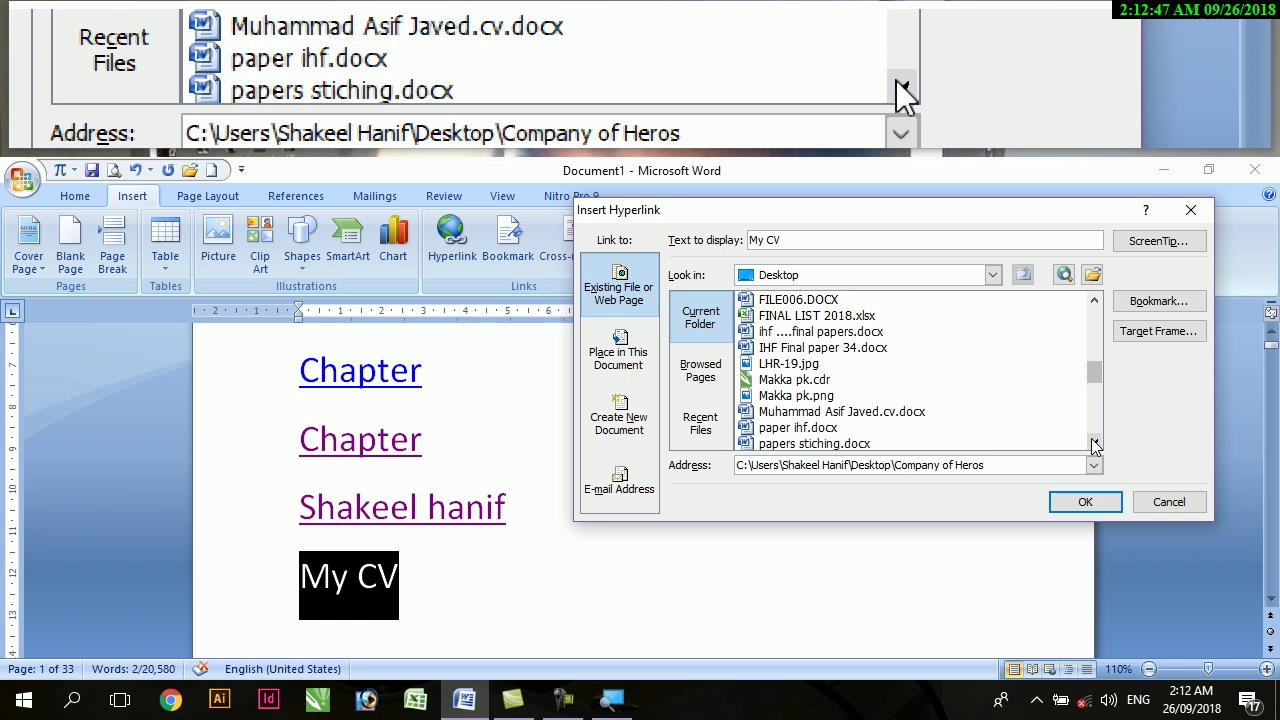
{"action": "left_click", "coordinate": [1094, 443]}
{"action": "left_click", "coordinate": [1094, 443]}
{"action": "left_click", "coordinate": [1094, 443]}
{"action": "left_click", "coordinate": [1094, 443]}
{"action": "left_click", "coordinate": [1094, 443]}
{"action": "left_click", "coordinate": [1094, 443]}
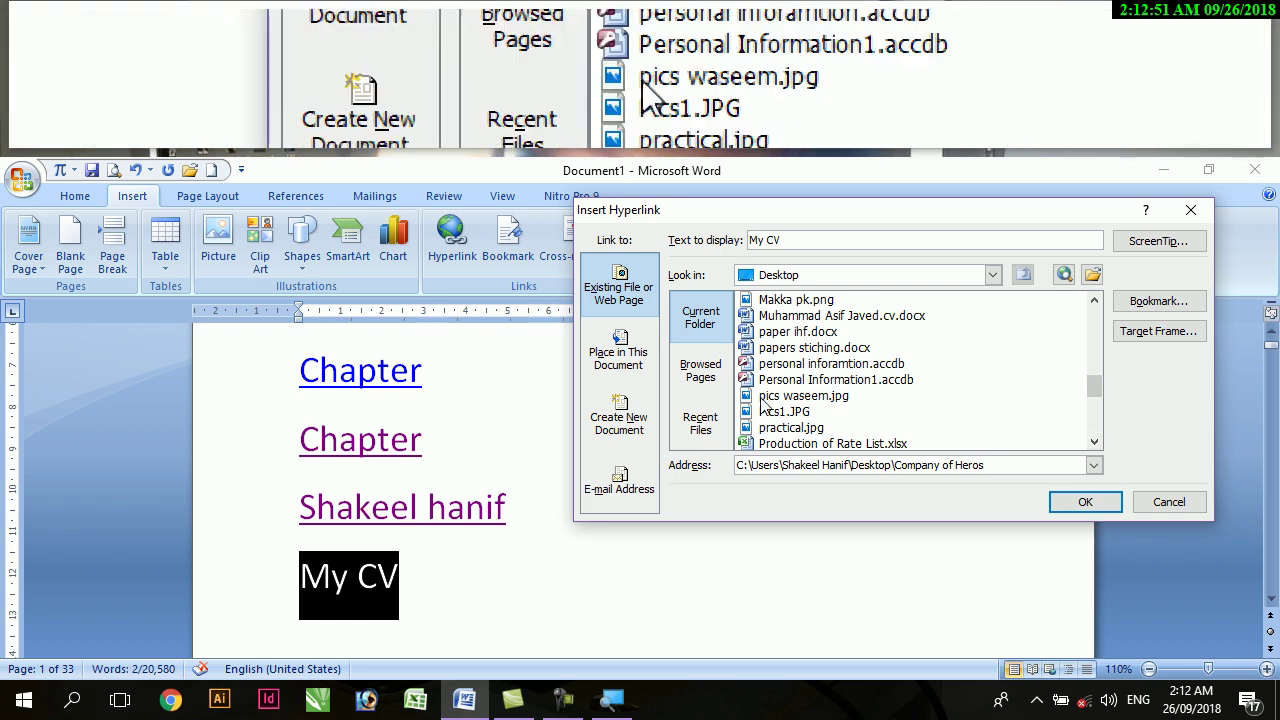
{"action": "left_click", "coordinate": [800, 396]}
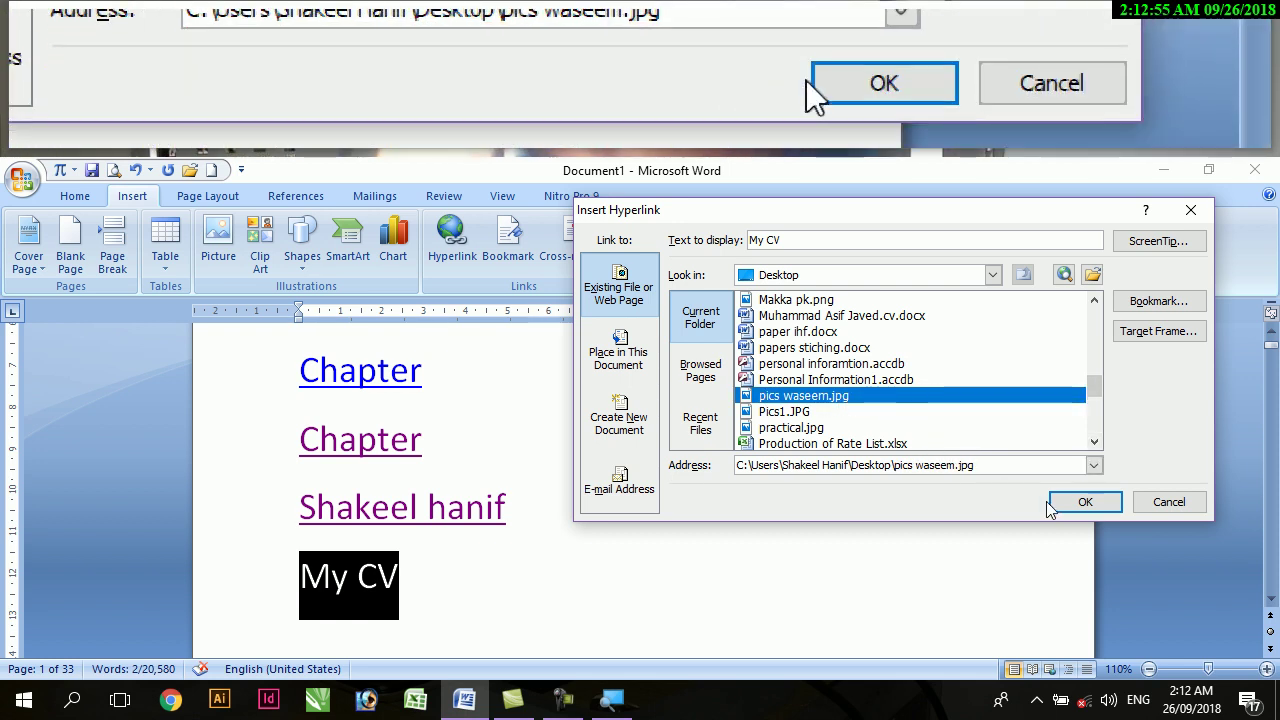
{"action": "left_click", "coordinate": [1078, 502]}
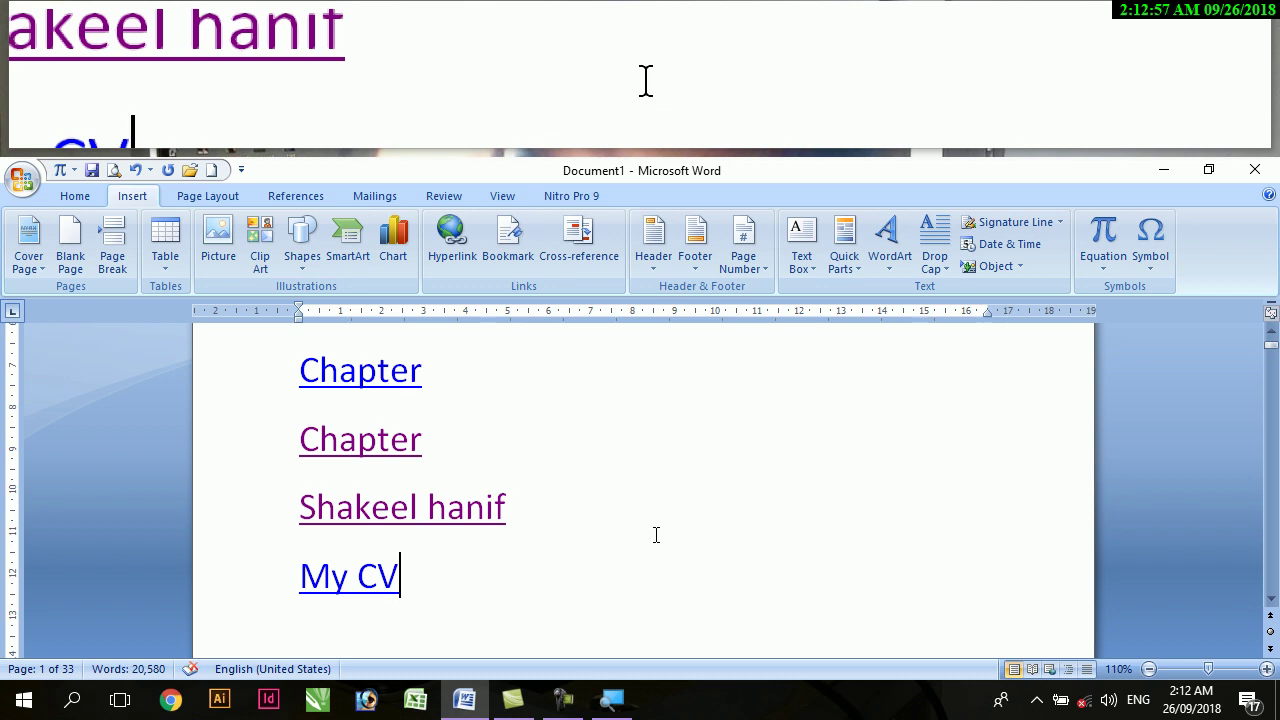
- Follow the "My CV" link, allow the picture to open, view it and close the picture viewer
{"action": "mouse_move", "coordinate": [346, 582]}
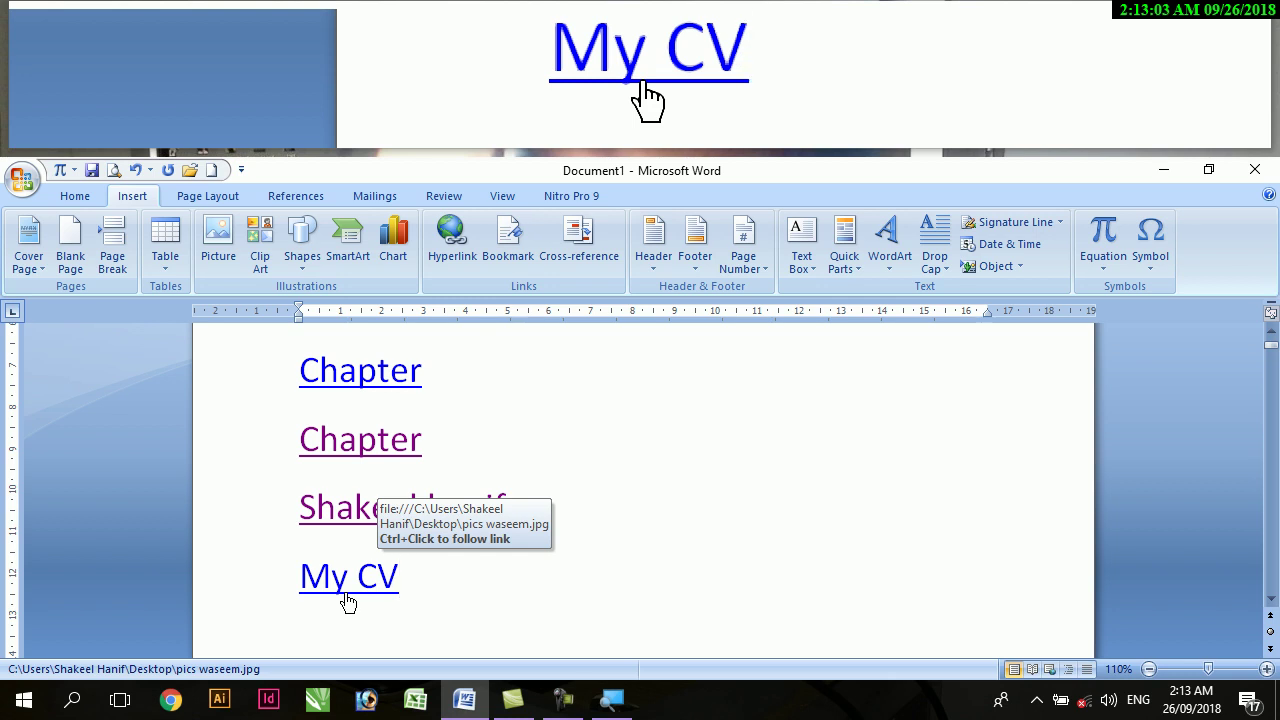
{"action": "left_click", "coordinate": [350, 590], "text": "ctrl"}
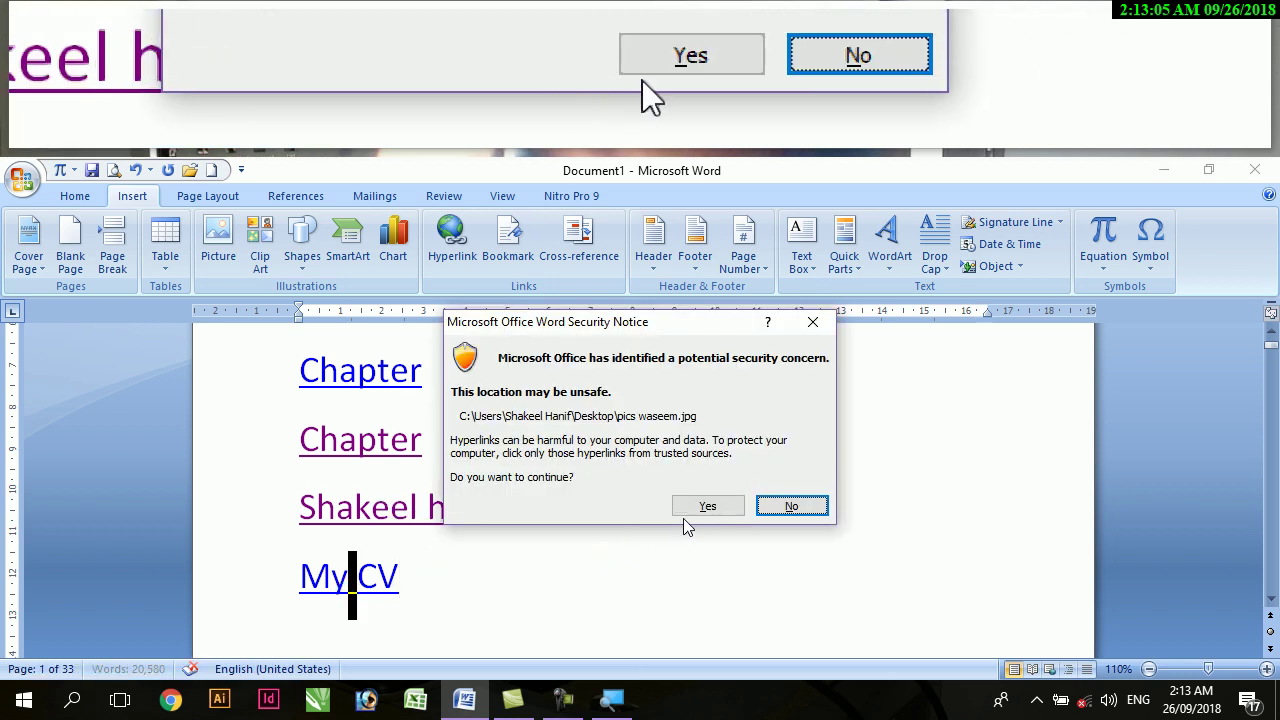
{"action": "left_click", "coordinate": [694, 507]}
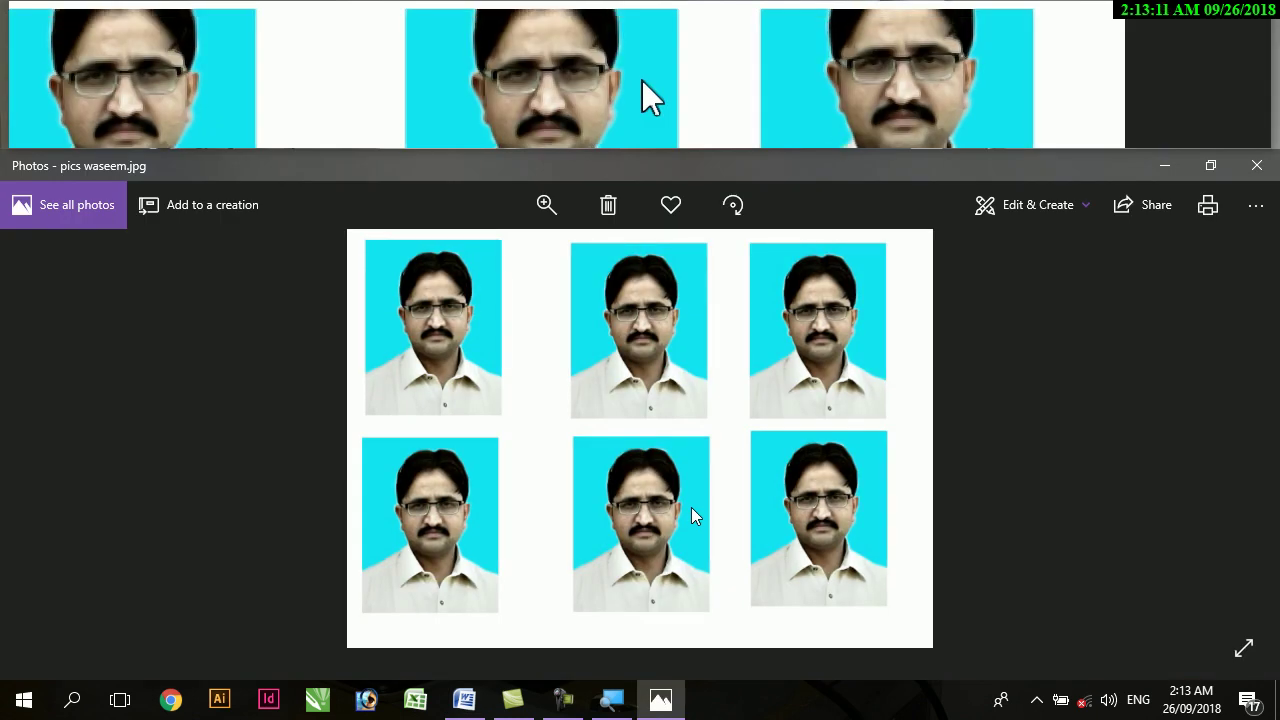
{"action": "left_click", "coordinate": [1256, 164]}
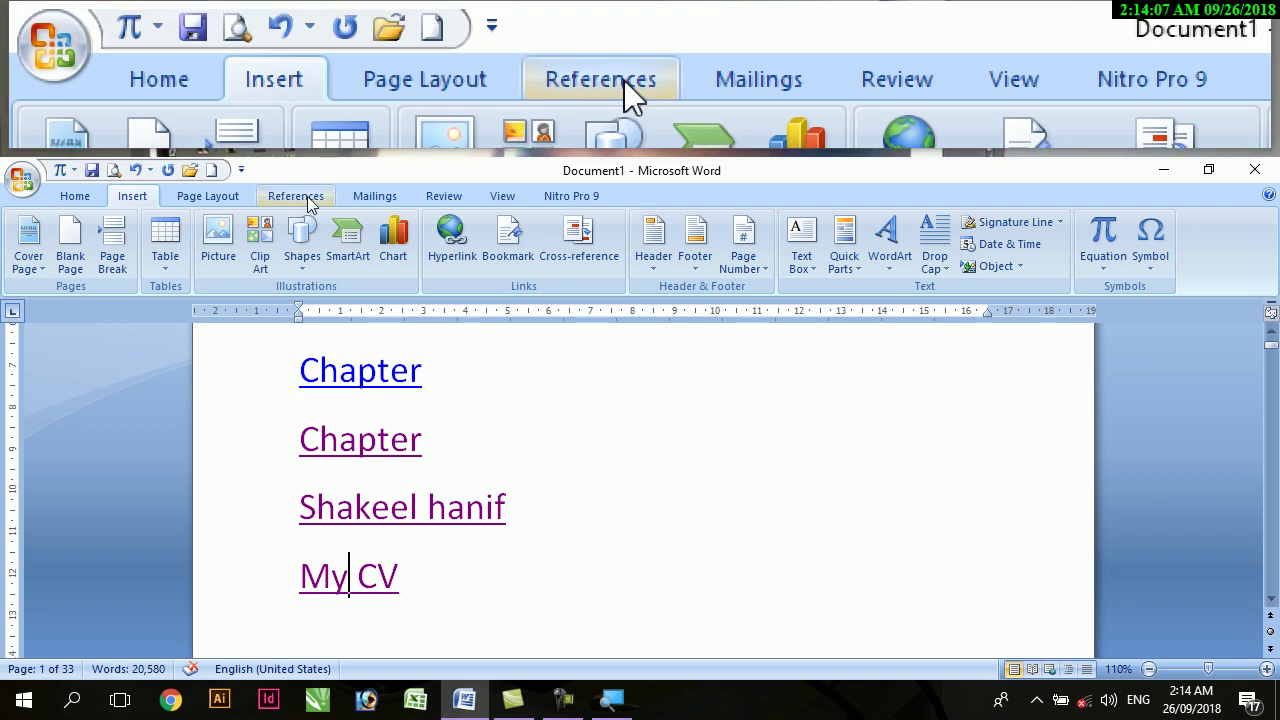
{"action": "left_click", "coordinate": [309, 202]}
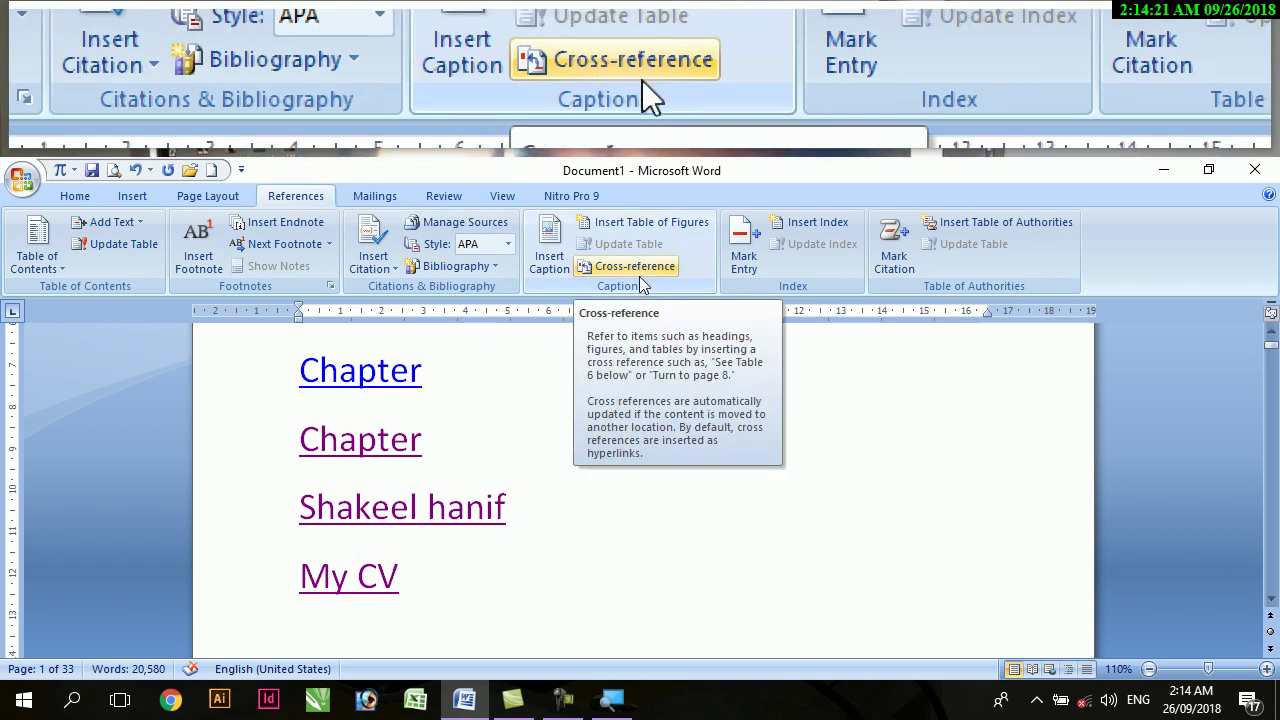
{"action": "left_click", "coordinate": [132, 196]}
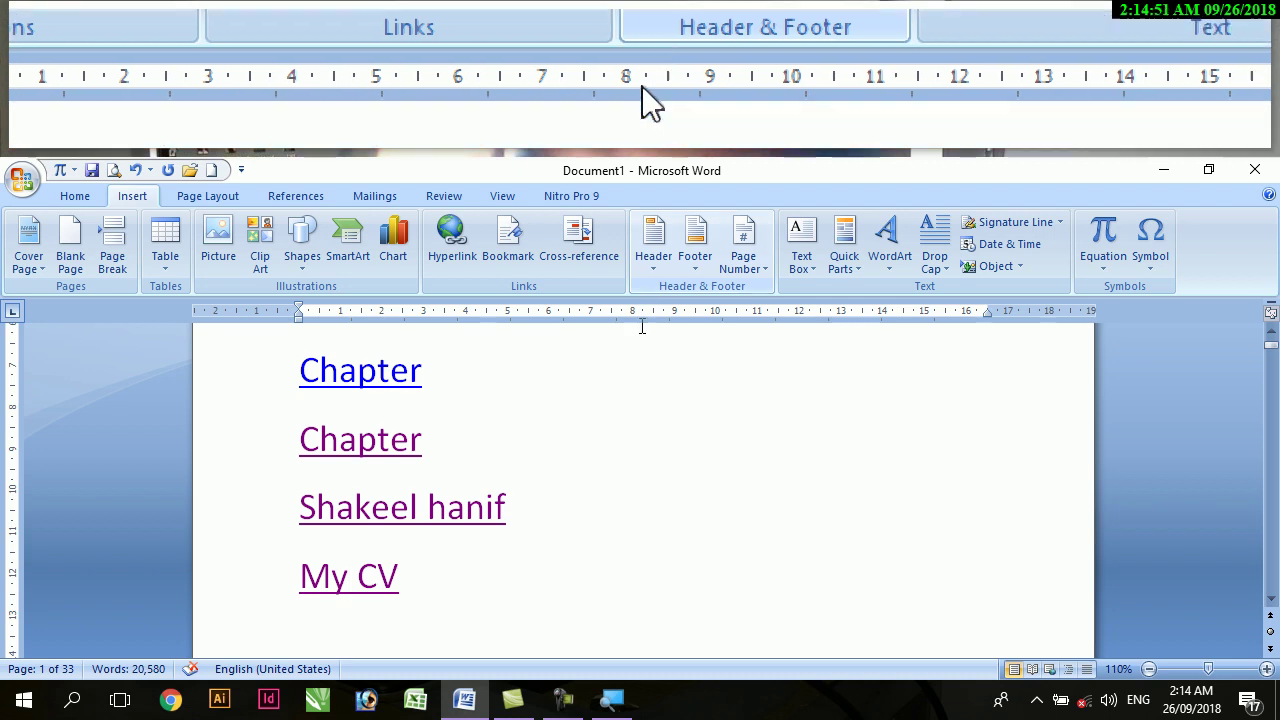
{"action": "scroll", "coordinate": [641, 378], "scroll_direction": "up", "scroll_amount": 3}
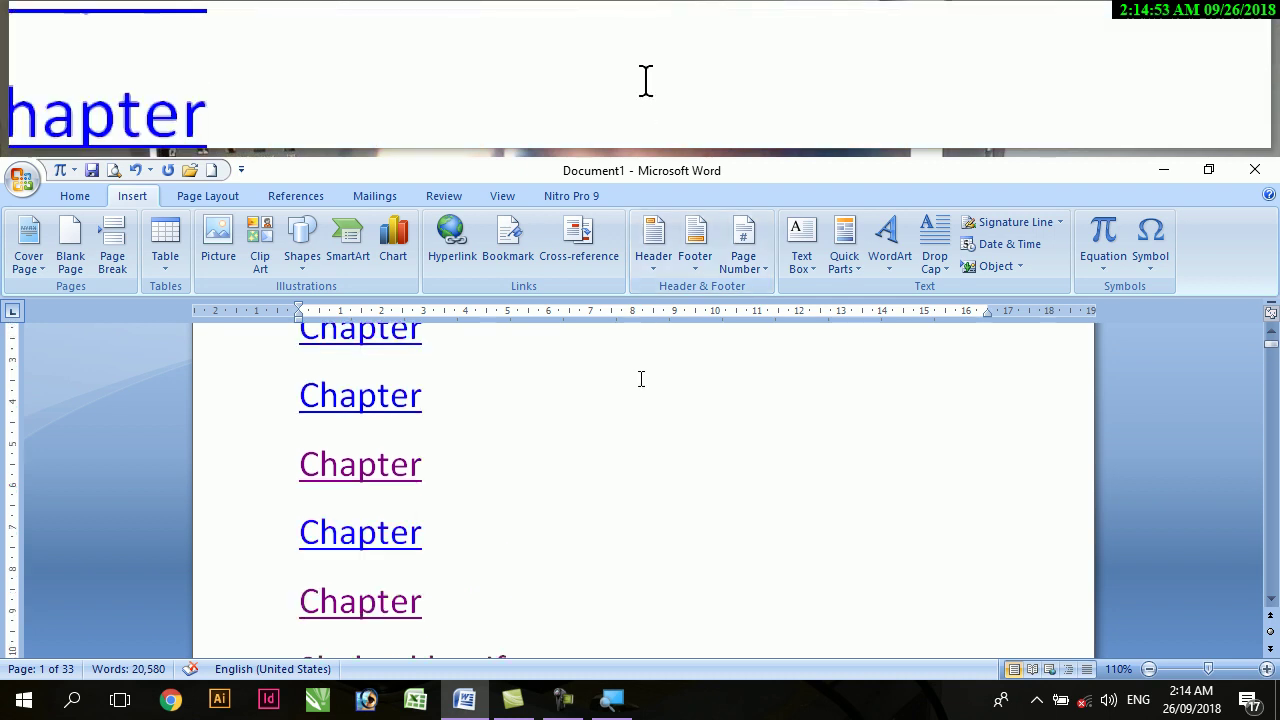
{"action": "scroll", "coordinate": [641, 378], "scroll_direction": "up", "scroll_amount": 1}
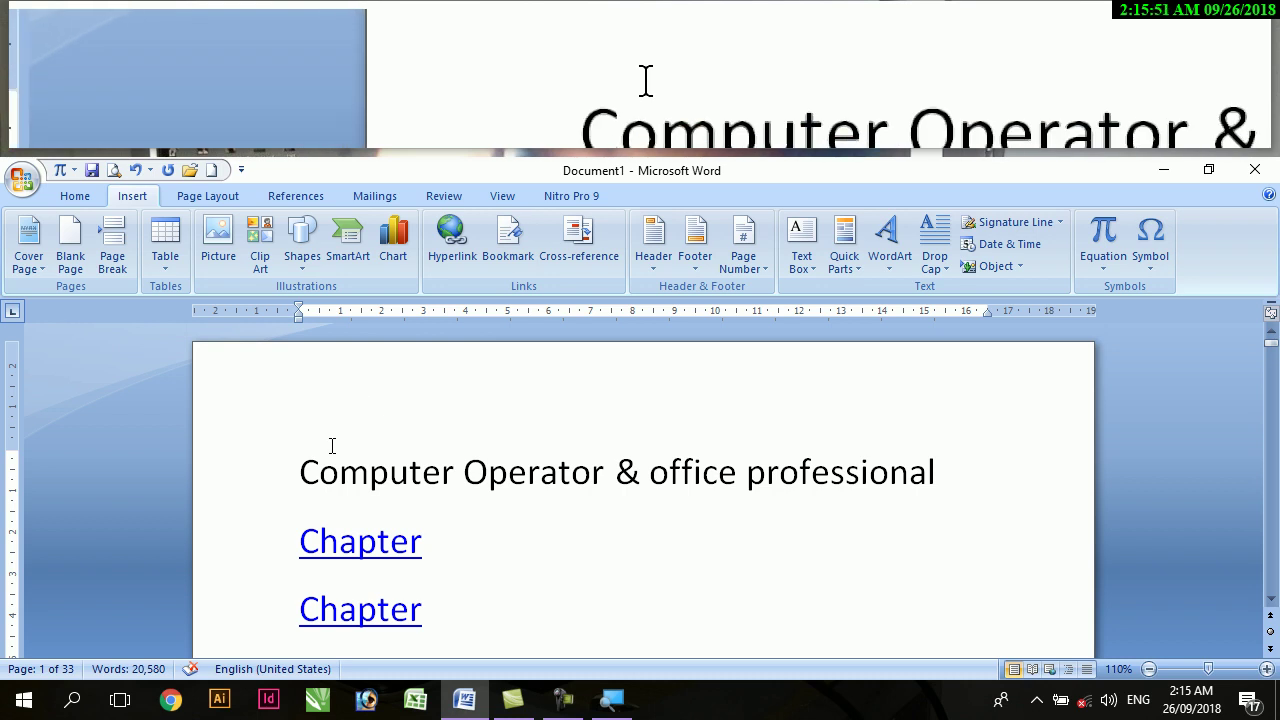
- Create a blank document, view its header and footer areas, and close it to return to the chapter document
{"action": "key", "text": "ctrl+n"}
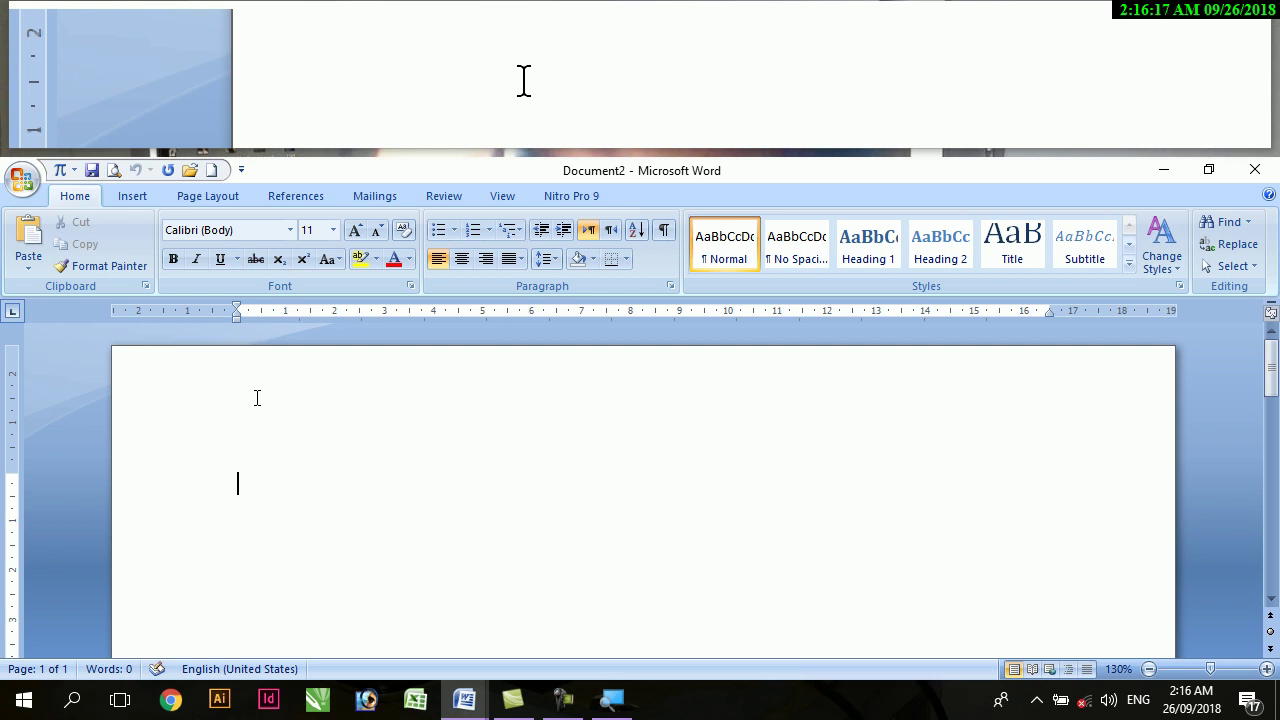
{"action": "double_click", "coordinate": [257, 398]}
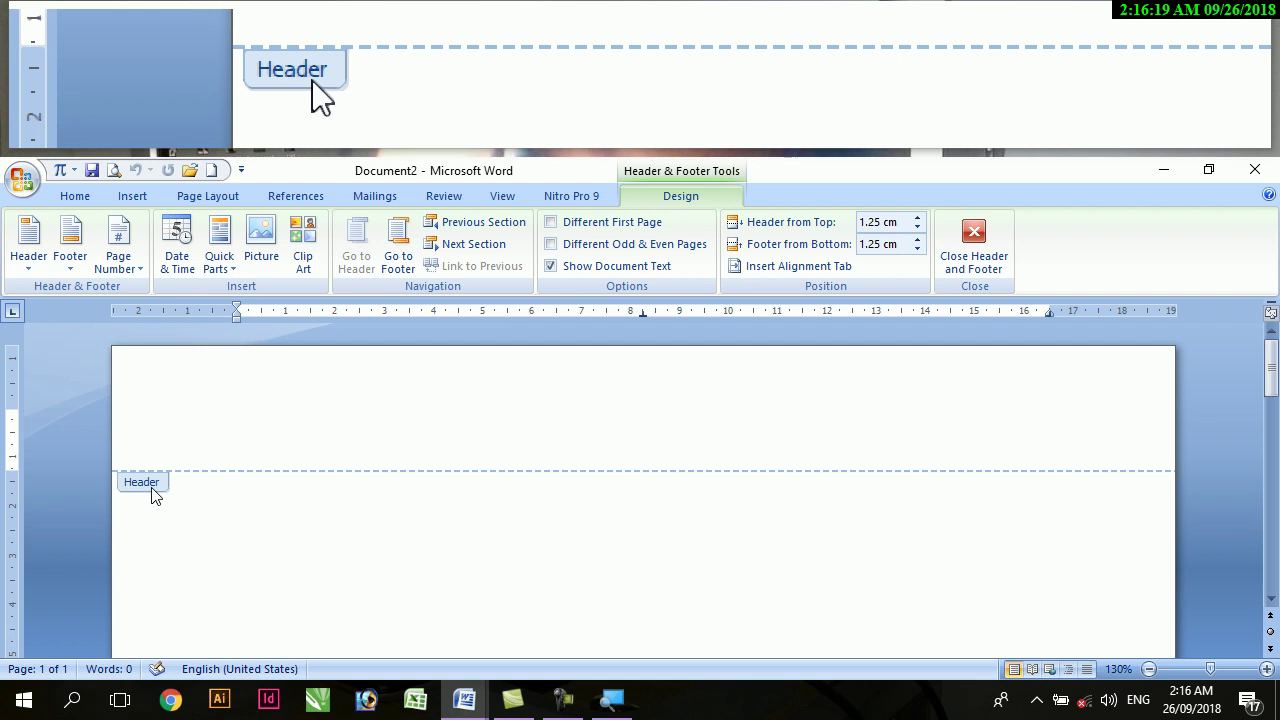
{"action": "scroll", "coordinate": [155, 495], "scroll_direction": "down", "scroll_amount": 15}
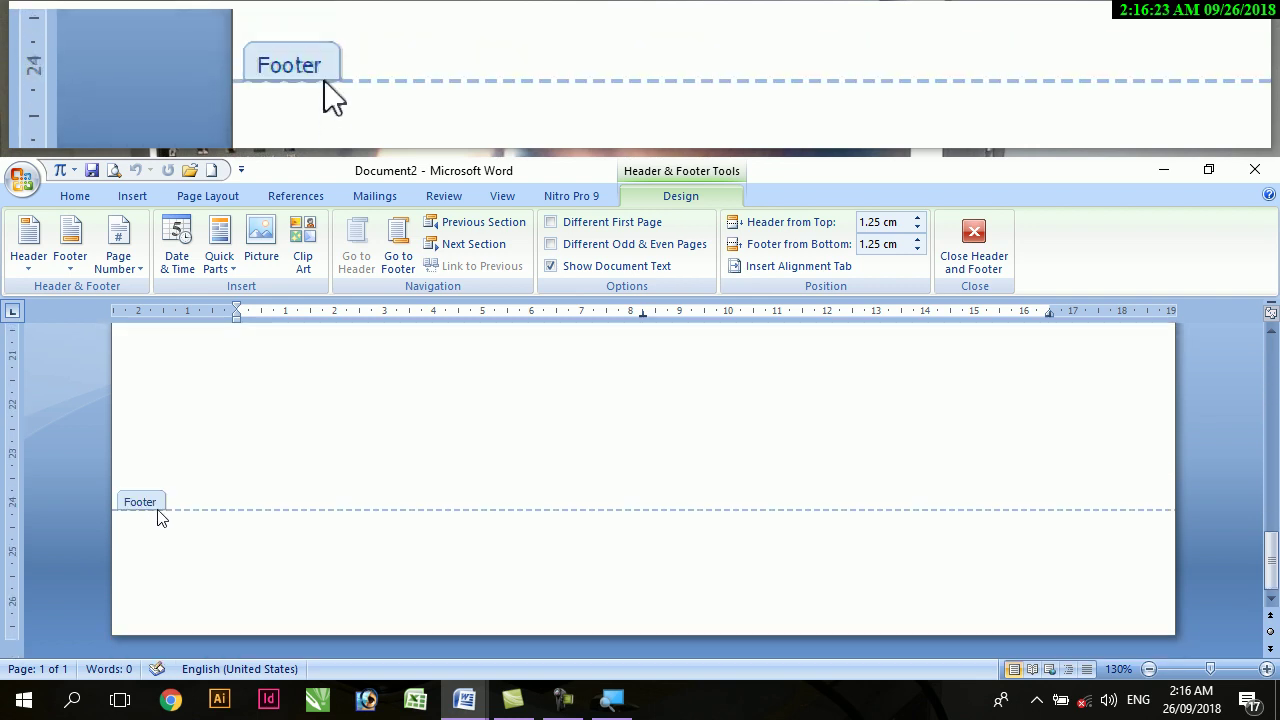
{"action": "scroll", "coordinate": [160, 515], "scroll_direction": "up", "scroll_amount": 15}
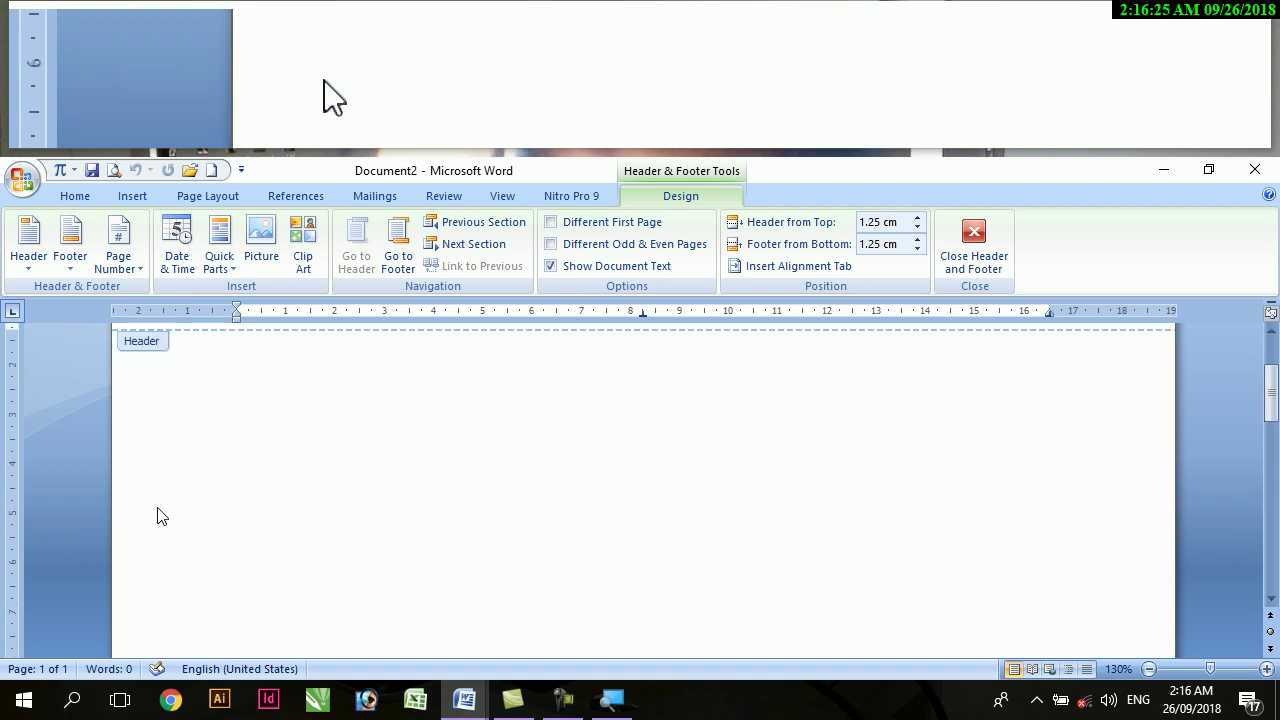
{"action": "double_click", "coordinate": [231, 508]}
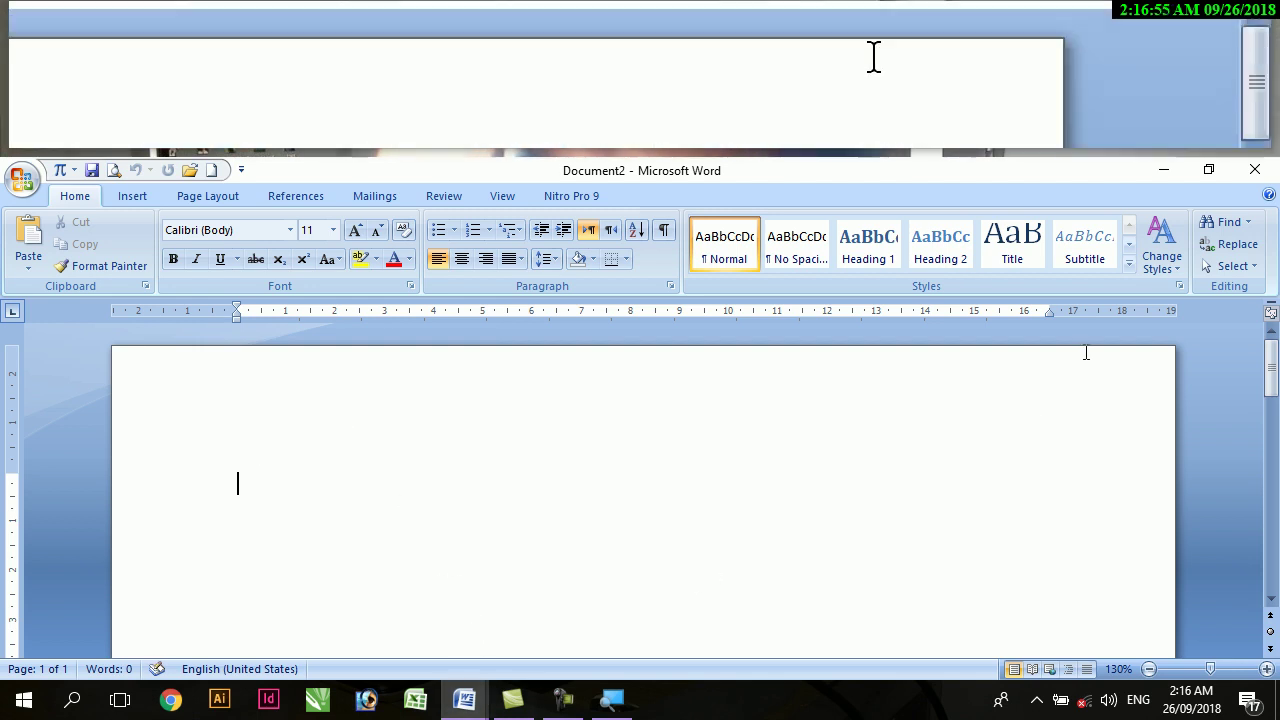
{"action": "left_click", "coordinate": [1254, 170]}
{"action": "left_click", "coordinate": [640, 323]}
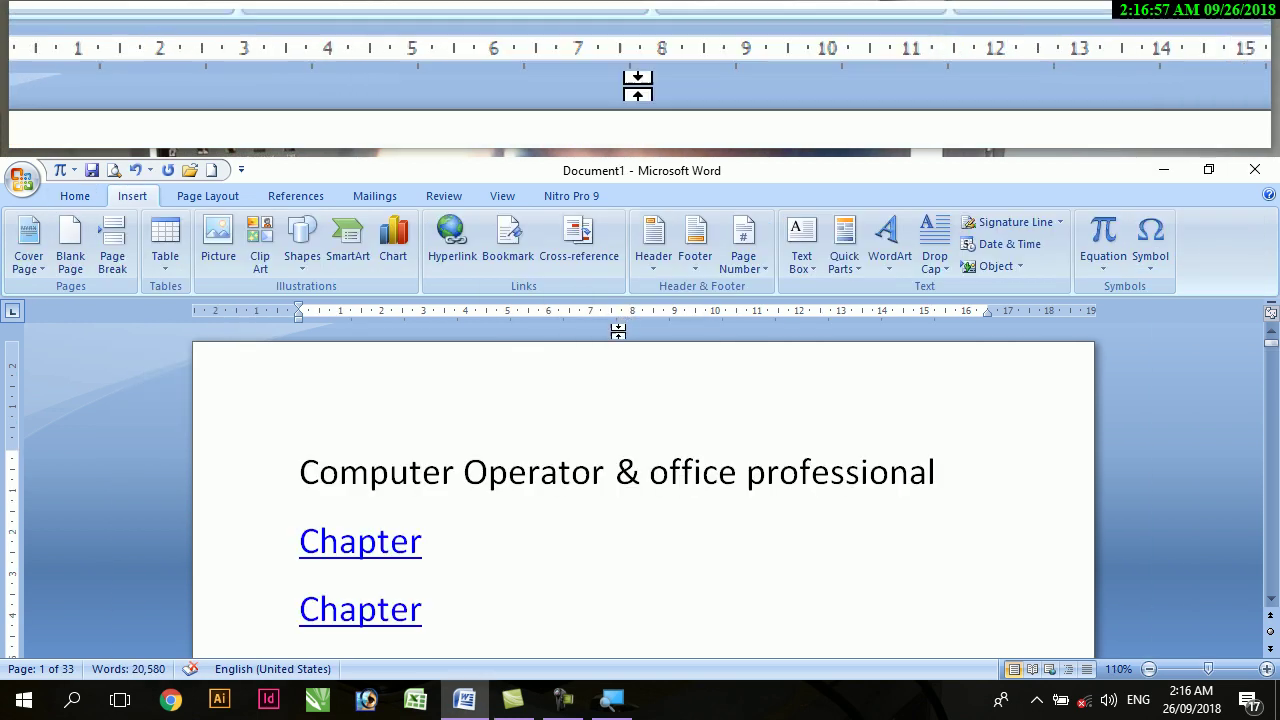
- Insert the built-in Alphabet header into the chapter document
{"action": "double_click", "coordinate": [396, 403]}
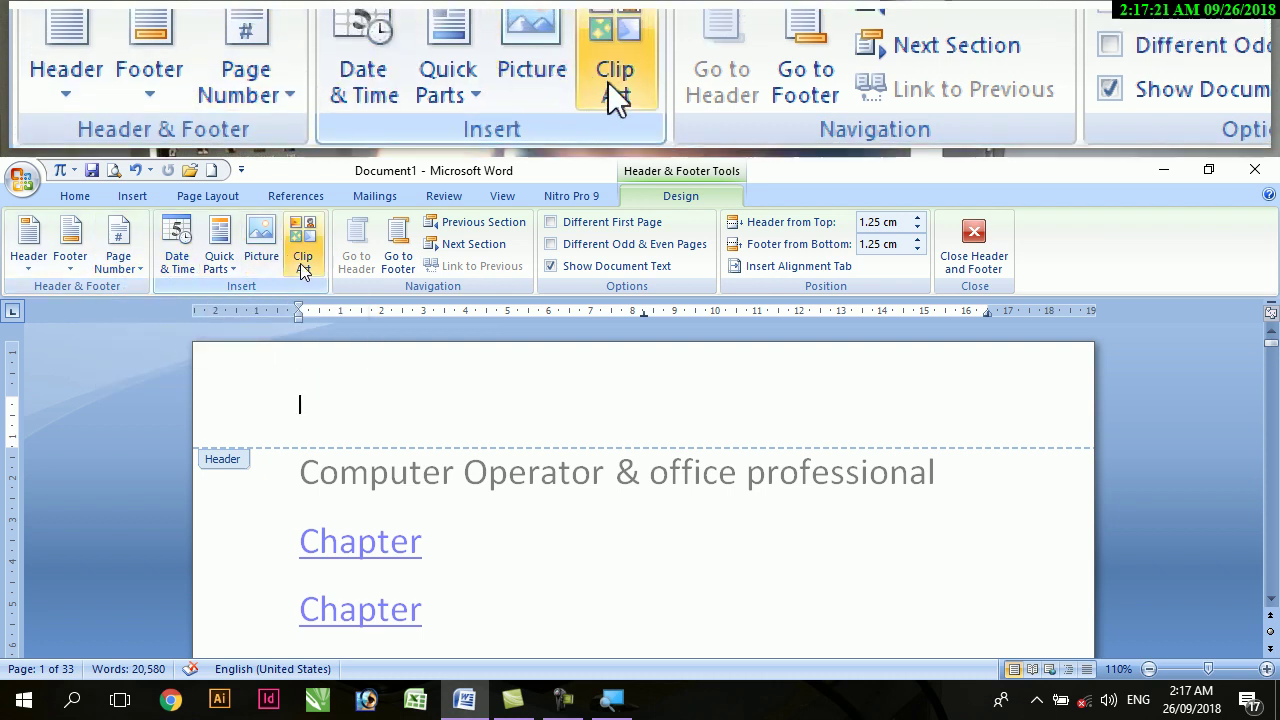
{"action": "left_click", "coordinate": [134, 200]}
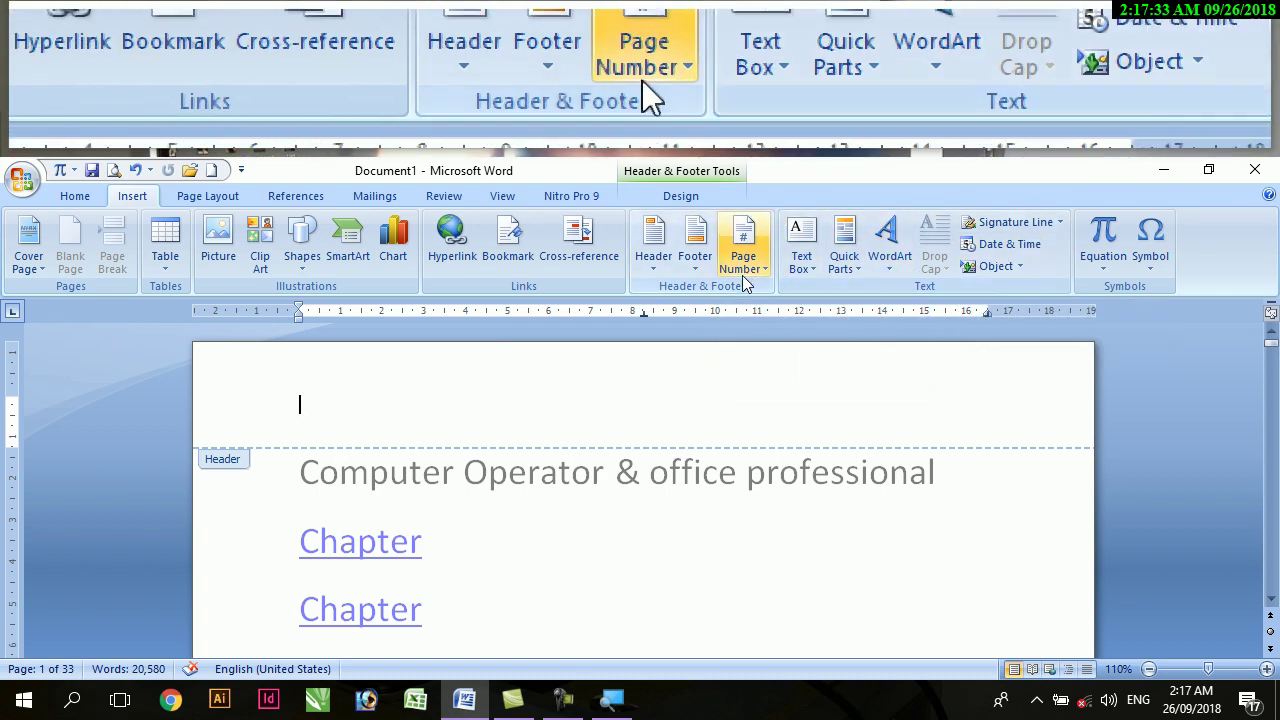
{"action": "left_click", "coordinate": [641, 270]}
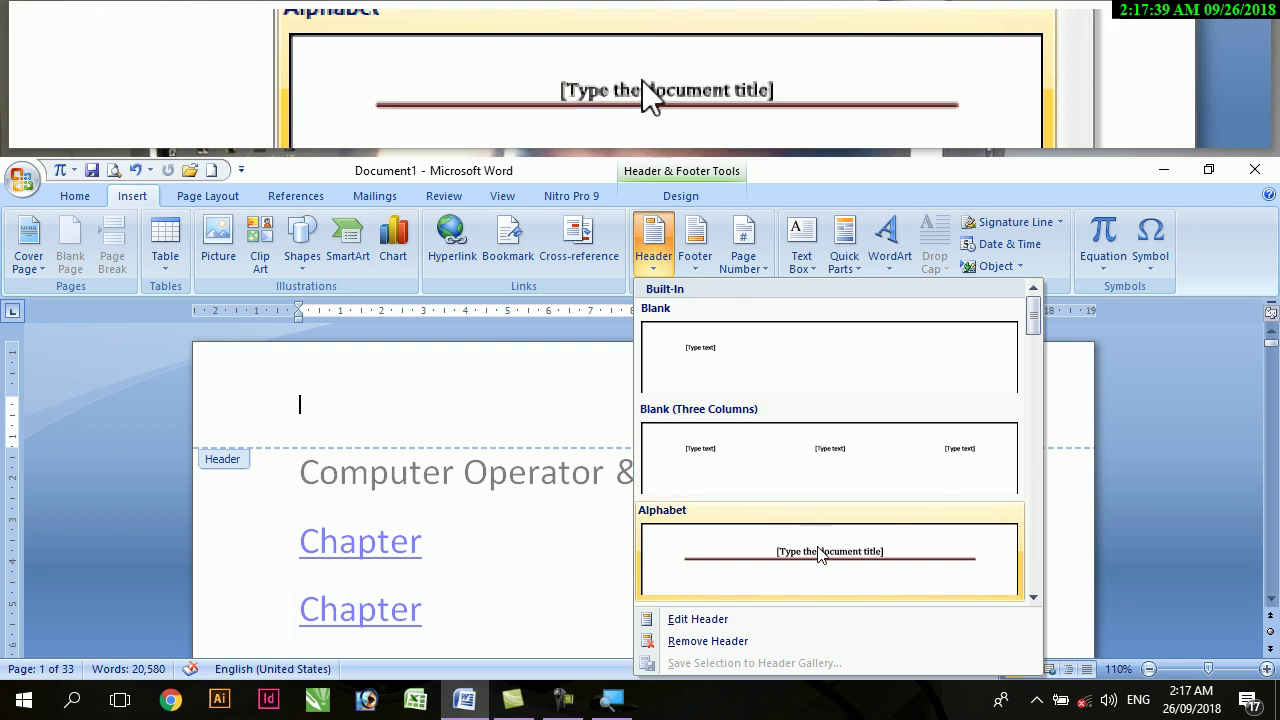
{"action": "left_click", "coordinate": [820, 555]}
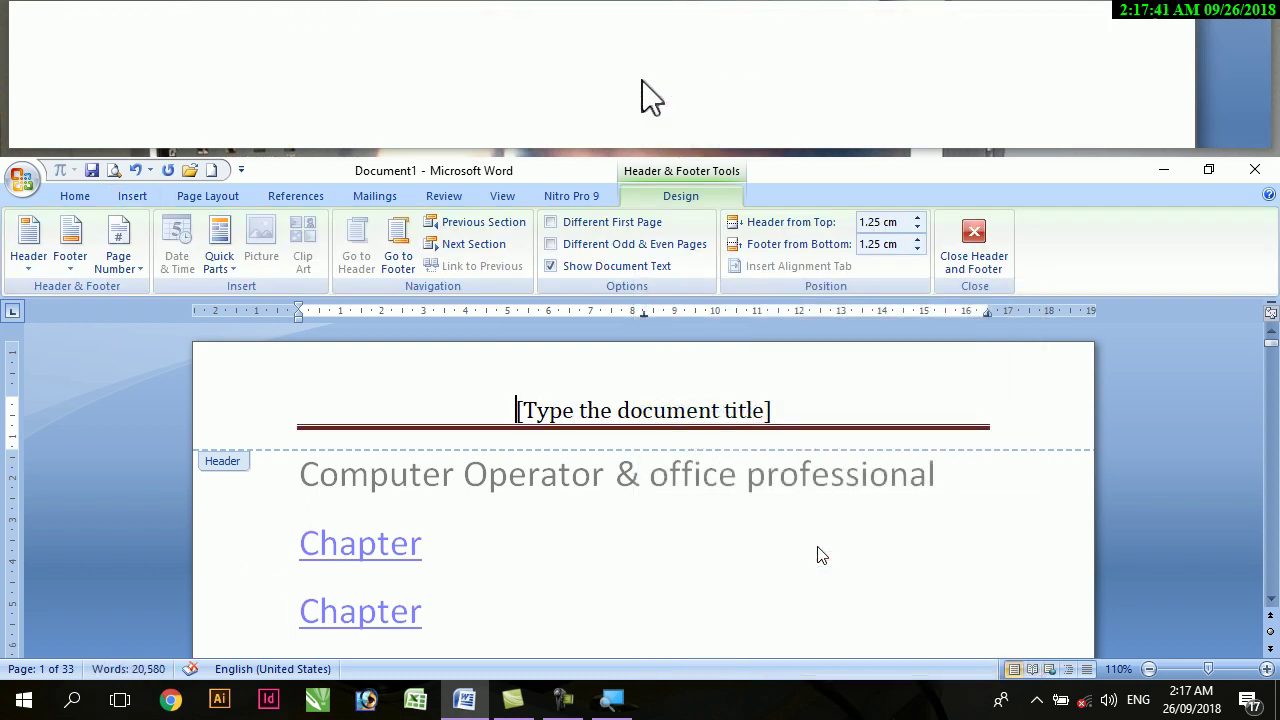
- Replace the header's title placeholder with "Computer Book 2019"
{"action": "left_click", "coordinate": [740, 418]}
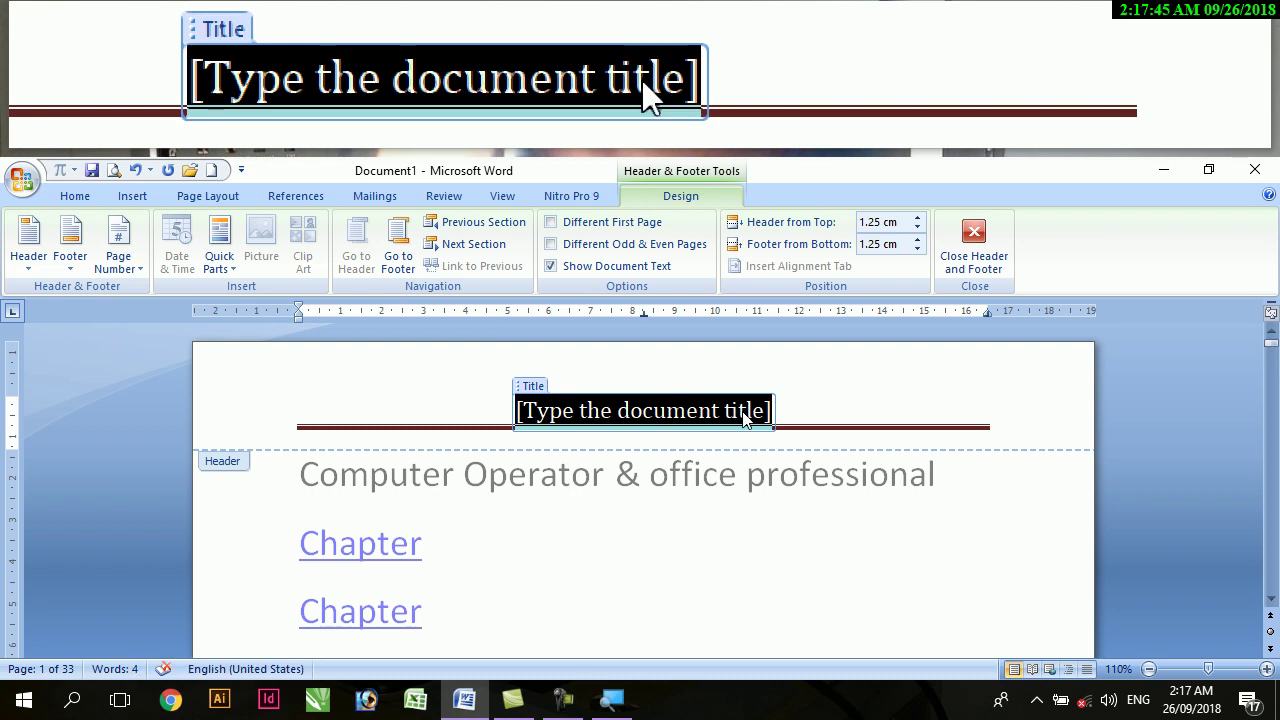
{"action": "type", "text": "comput"}
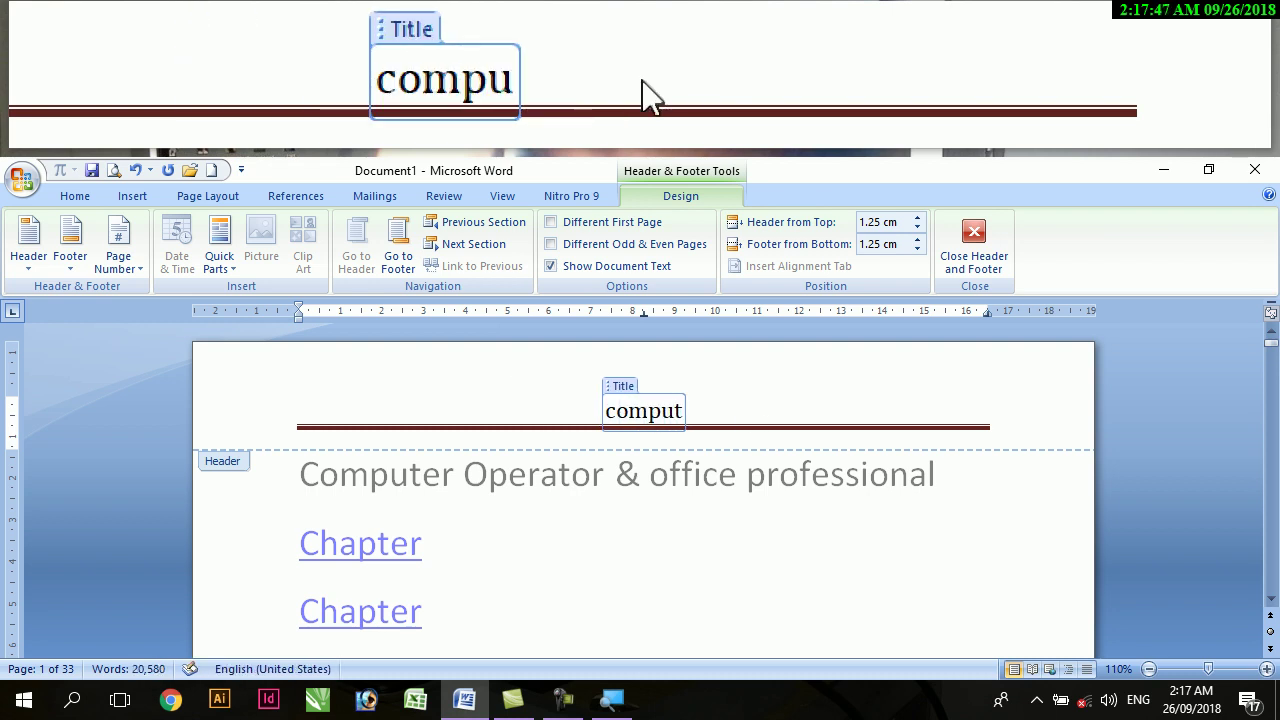
{"action": "type", "text": "er Book"}
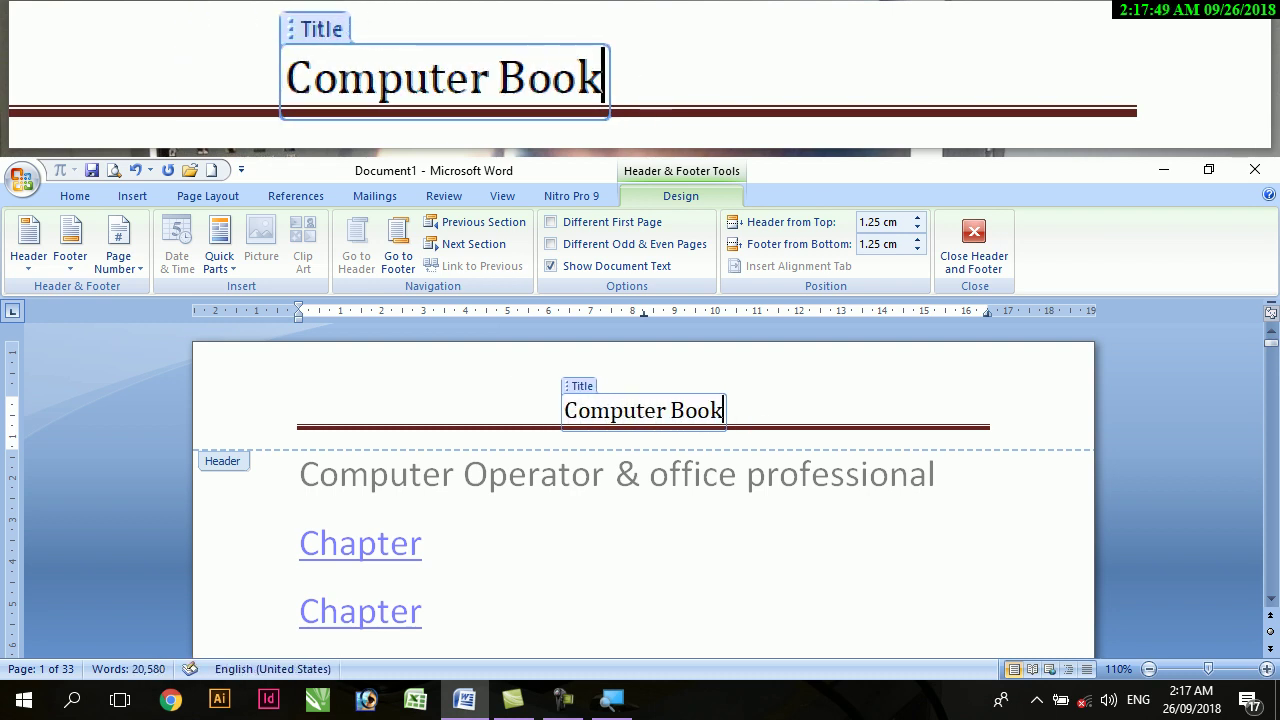
{"action": "type", "text": " 2019"}
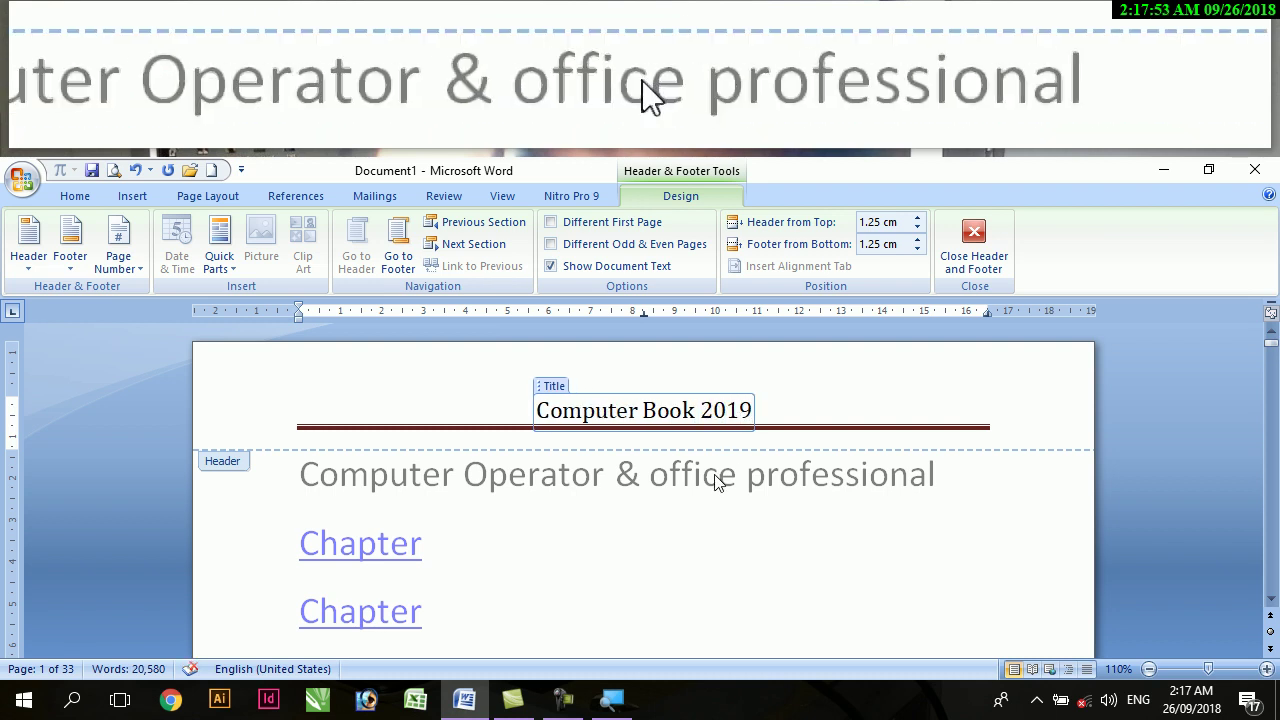
- Check the header on the second page, return to the first page's header and go to its footer
{"action": "scroll", "coordinate": [540, 468], "scroll_direction": "down", "scroll_amount": 3}
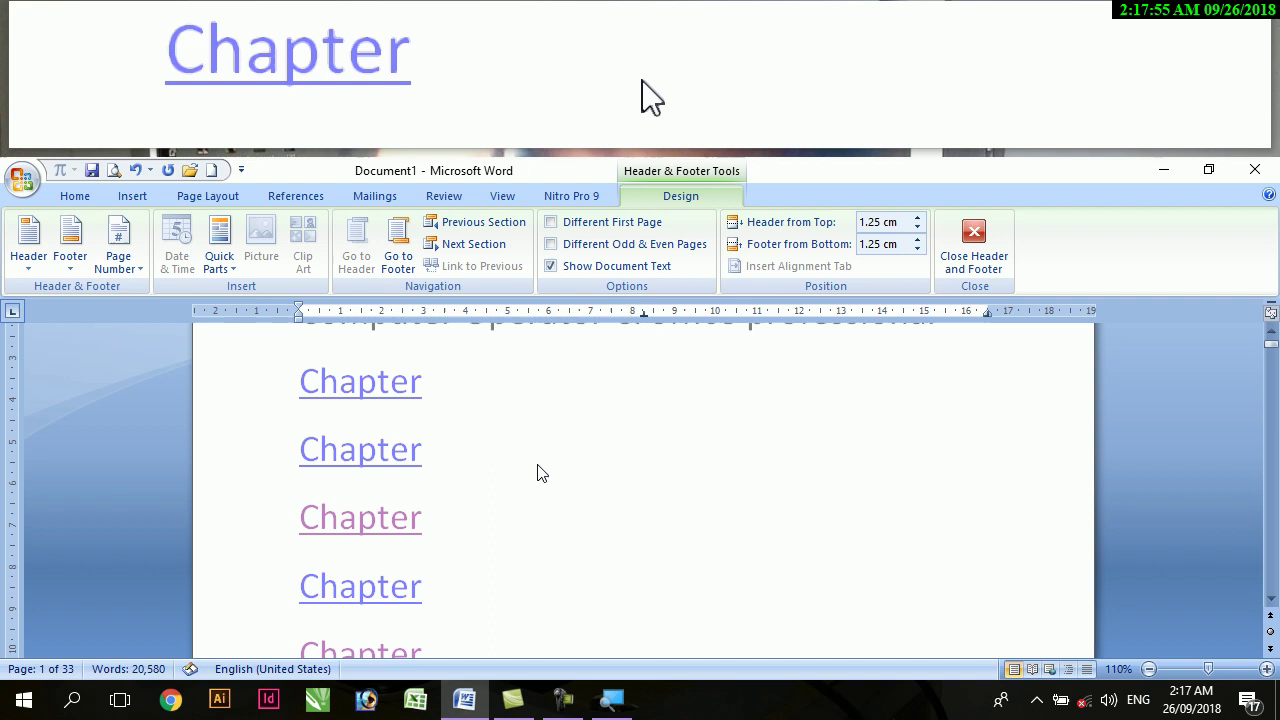
{"action": "scroll", "coordinate": [430, 470], "scroll_direction": "down", "scroll_amount": 10}
{"action": "left_click", "coordinate": [413, 447]}
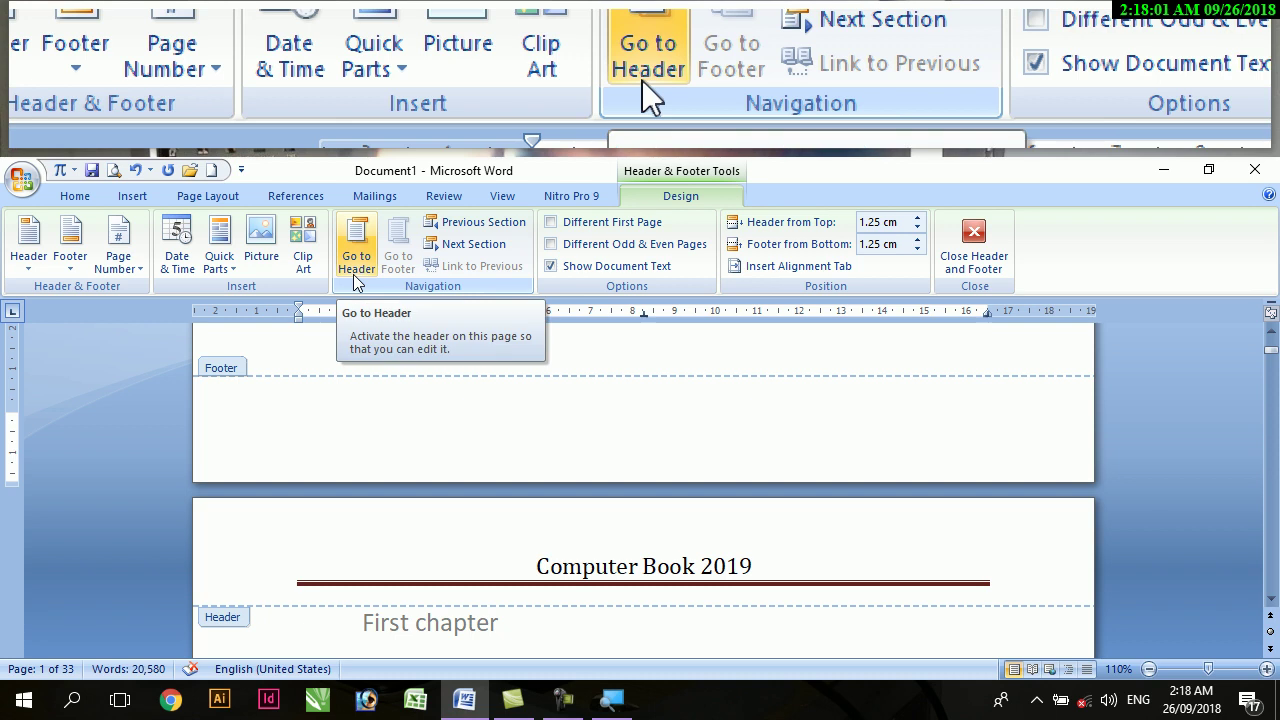
{"action": "left_click", "coordinate": [357, 258]}
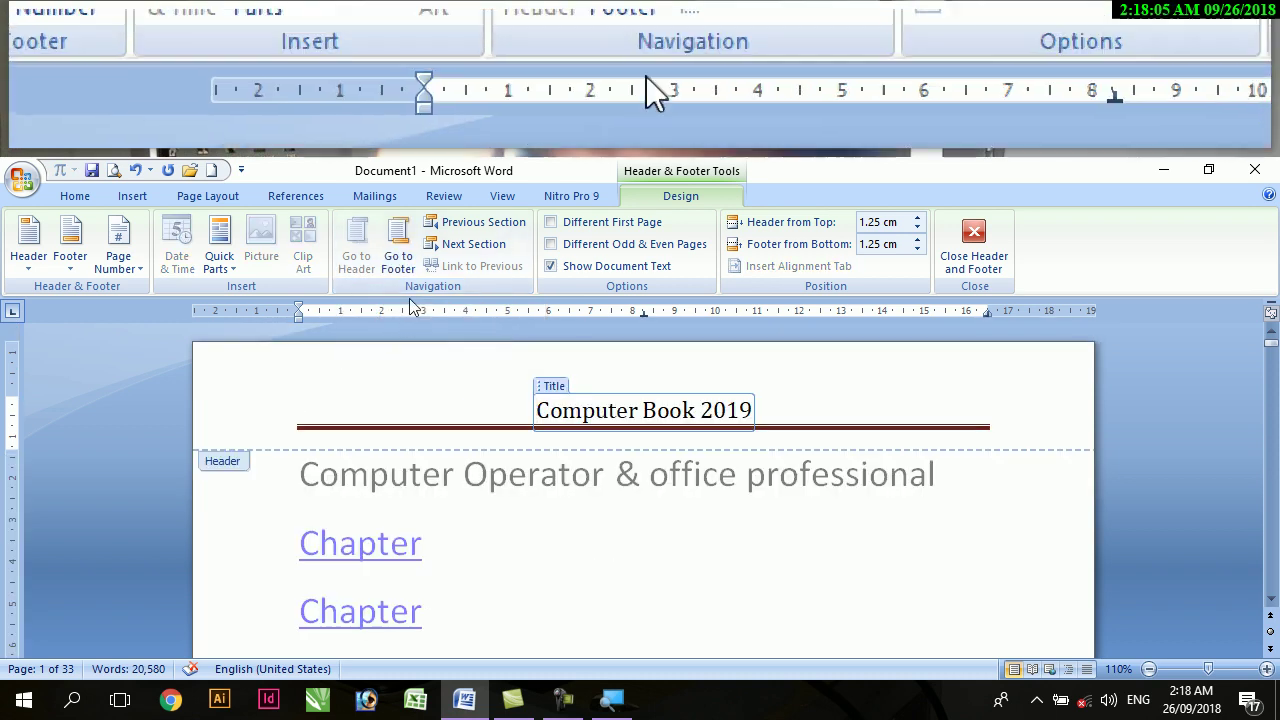
{"action": "left_click", "coordinate": [398, 260]}
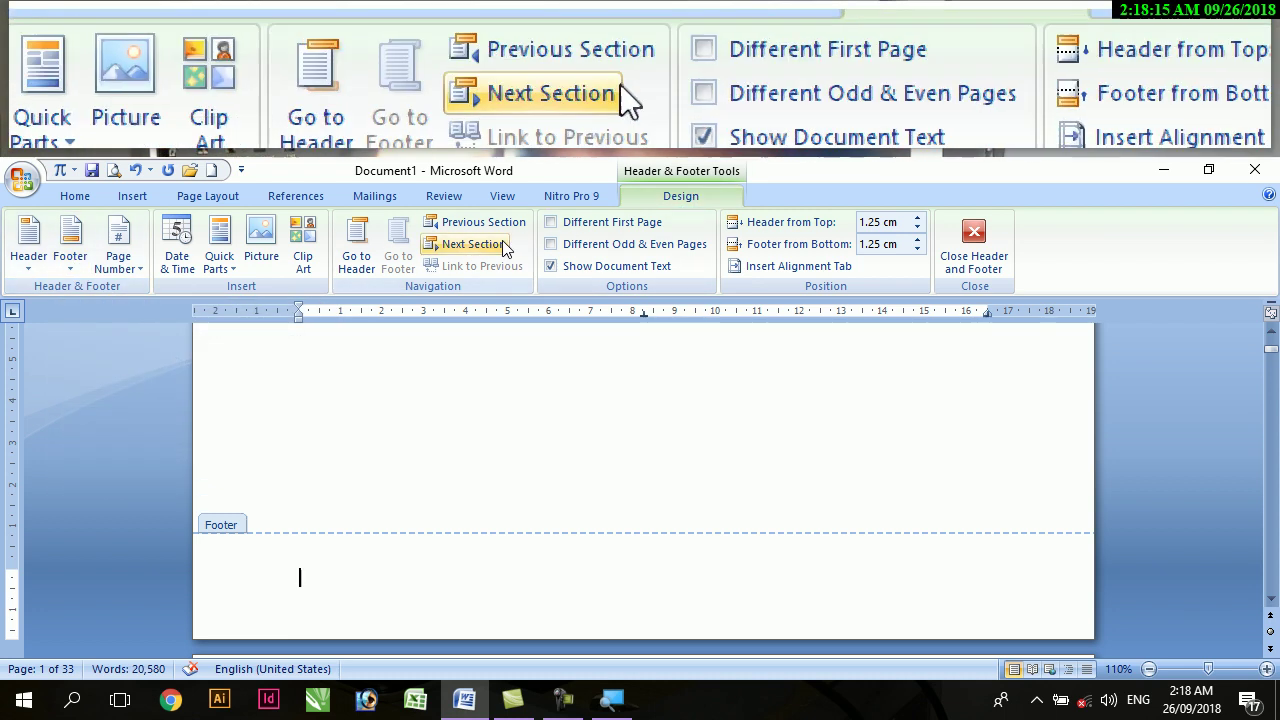
- Insert the built-in Alphabet footer and replace its text placeholder with "By" followed by the author's name
{"action": "left_click", "coordinate": [132, 196]}
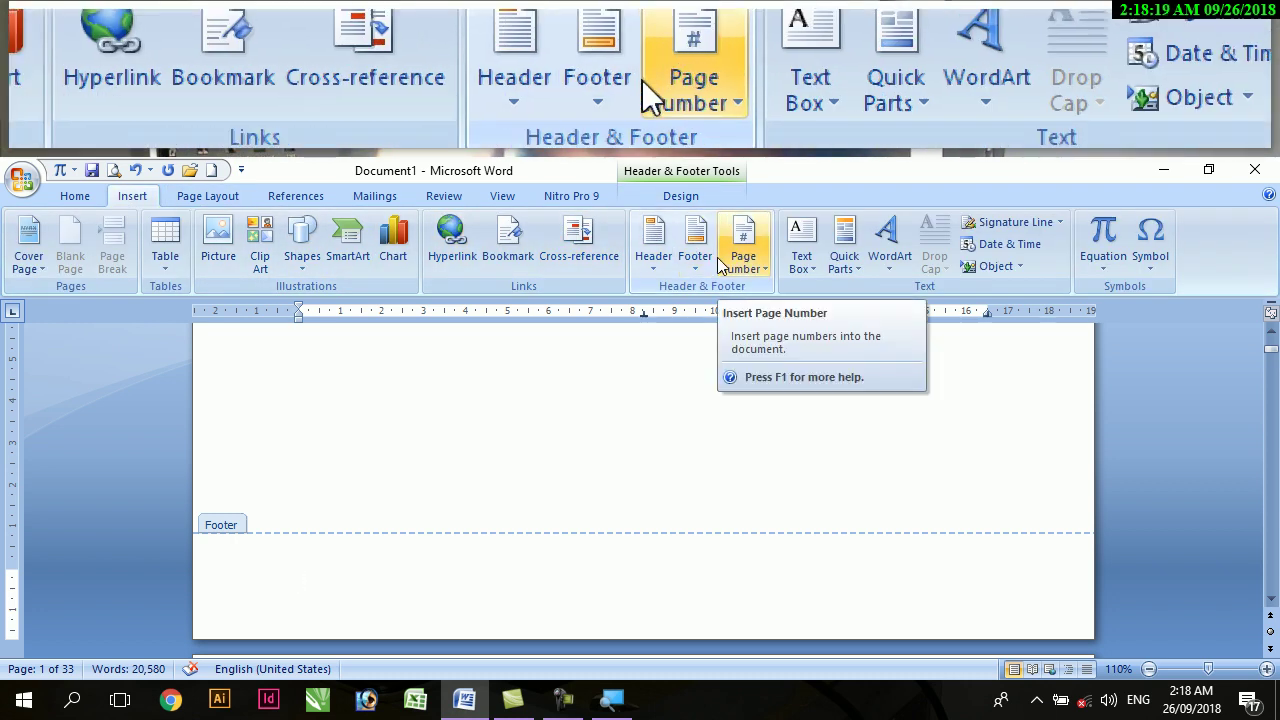
{"action": "left_click", "coordinate": [690, 250]}
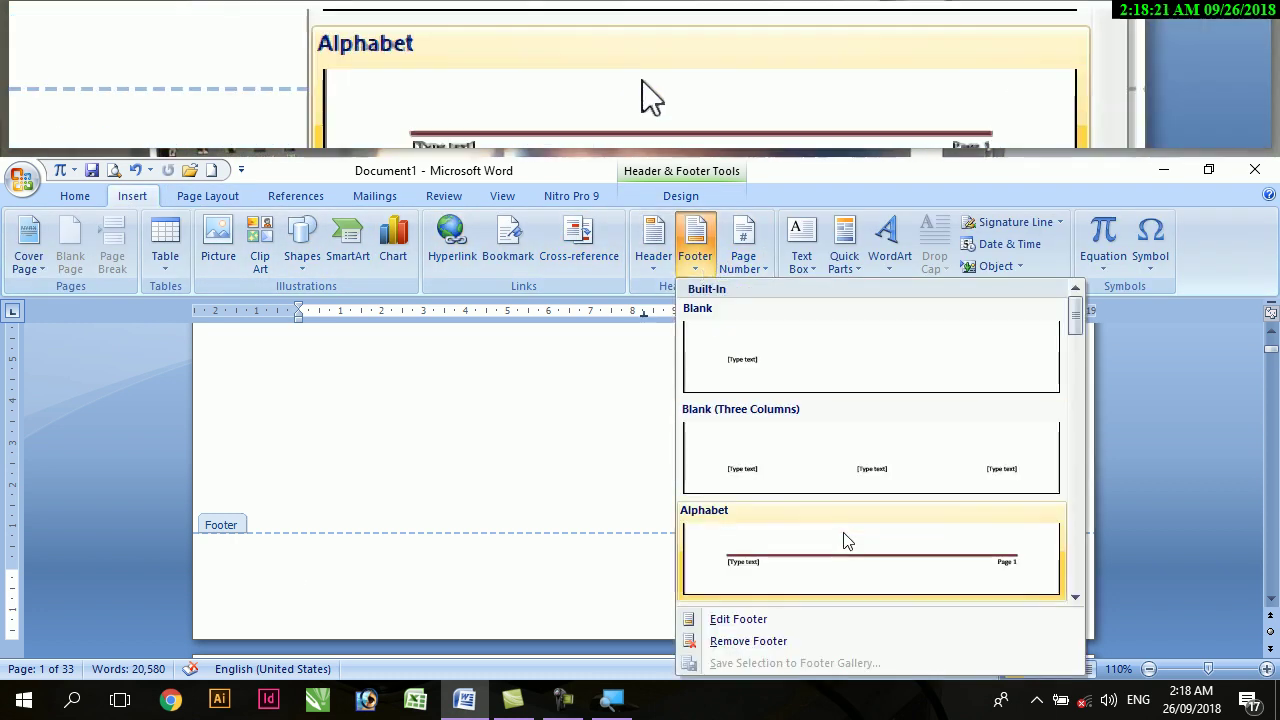
{"action": "left_click", "coordinate": [852, 567]}
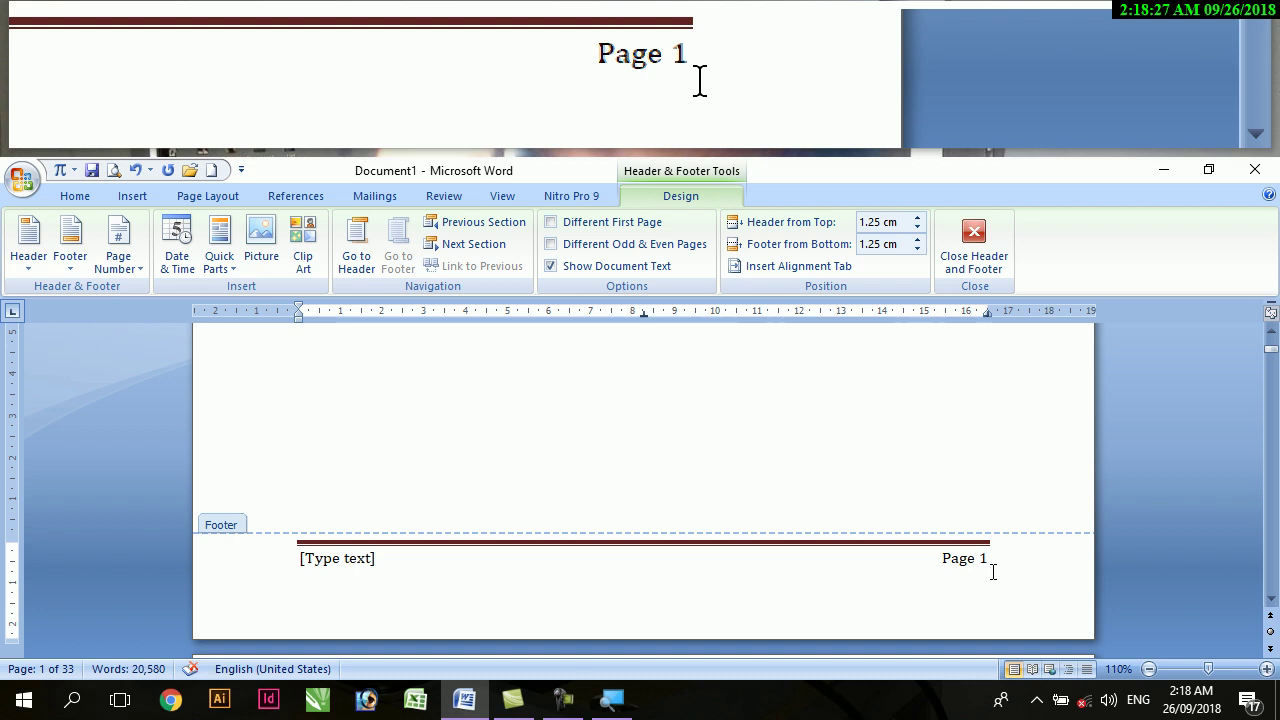
{"action": "left_click", "coordinate": [365, 567]}
{"action": "left_click", "coordinate": [365, 567]}
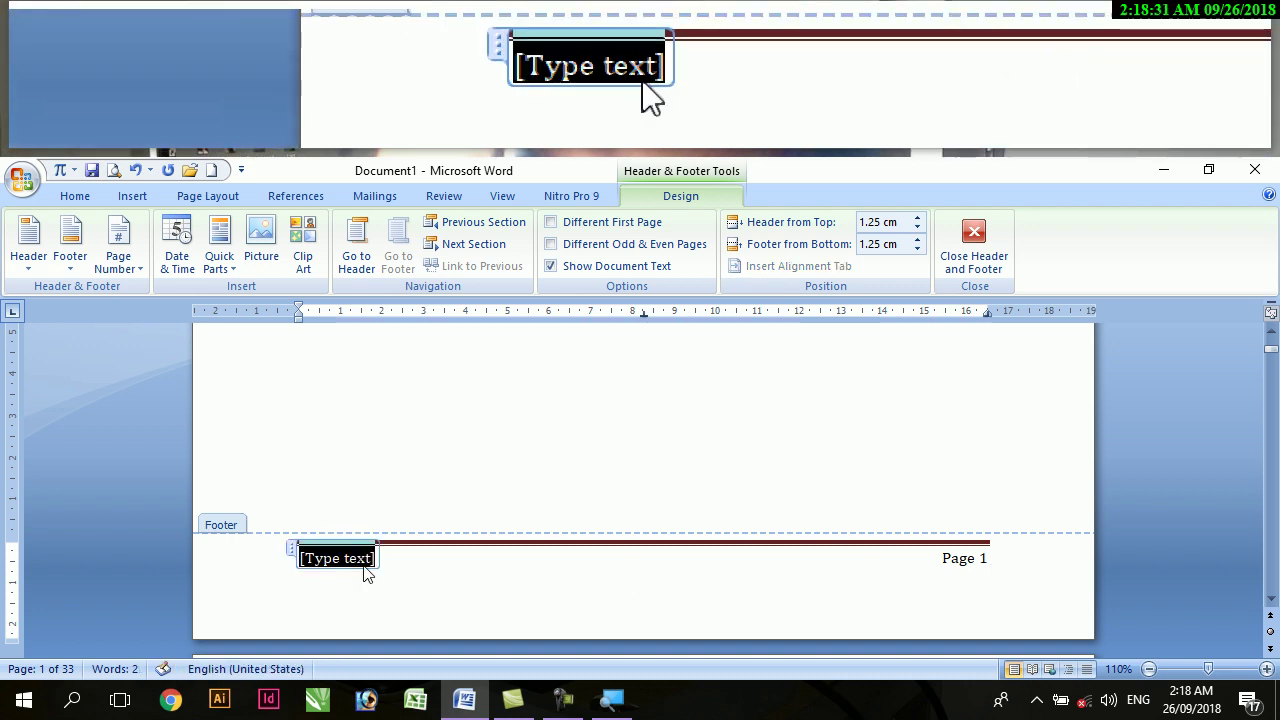
{"action": "type", "text": "by "}
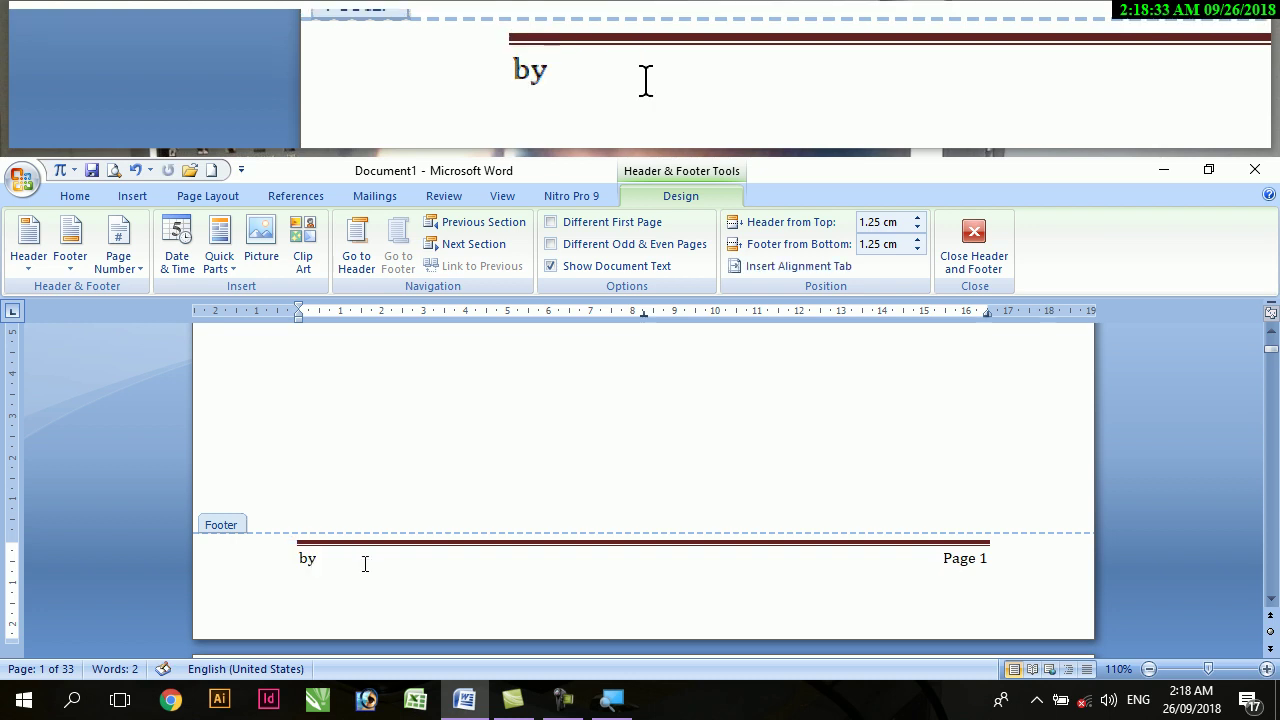
{"action": "type", "text": "shakeel"}
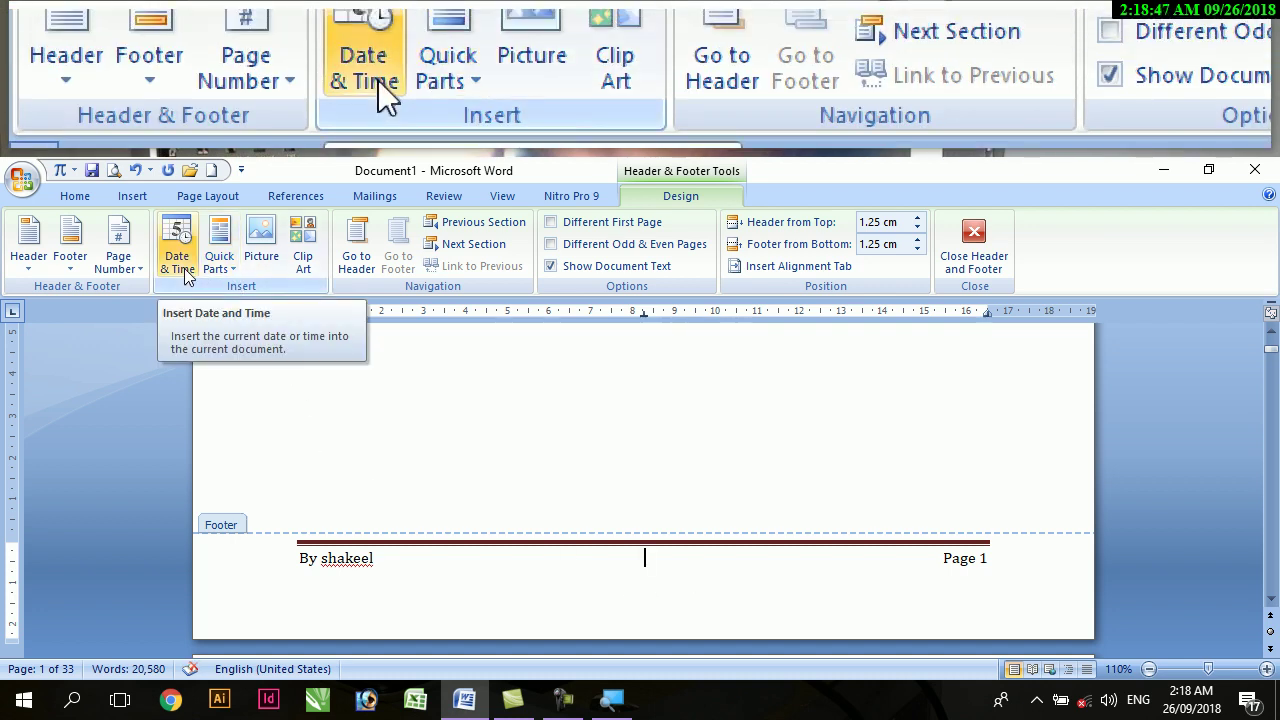
- Insert the picture DSC_0359.JPG from the Desktop at the centre of the footer
{"action": "left_click", "coordinate": [257, 262]}
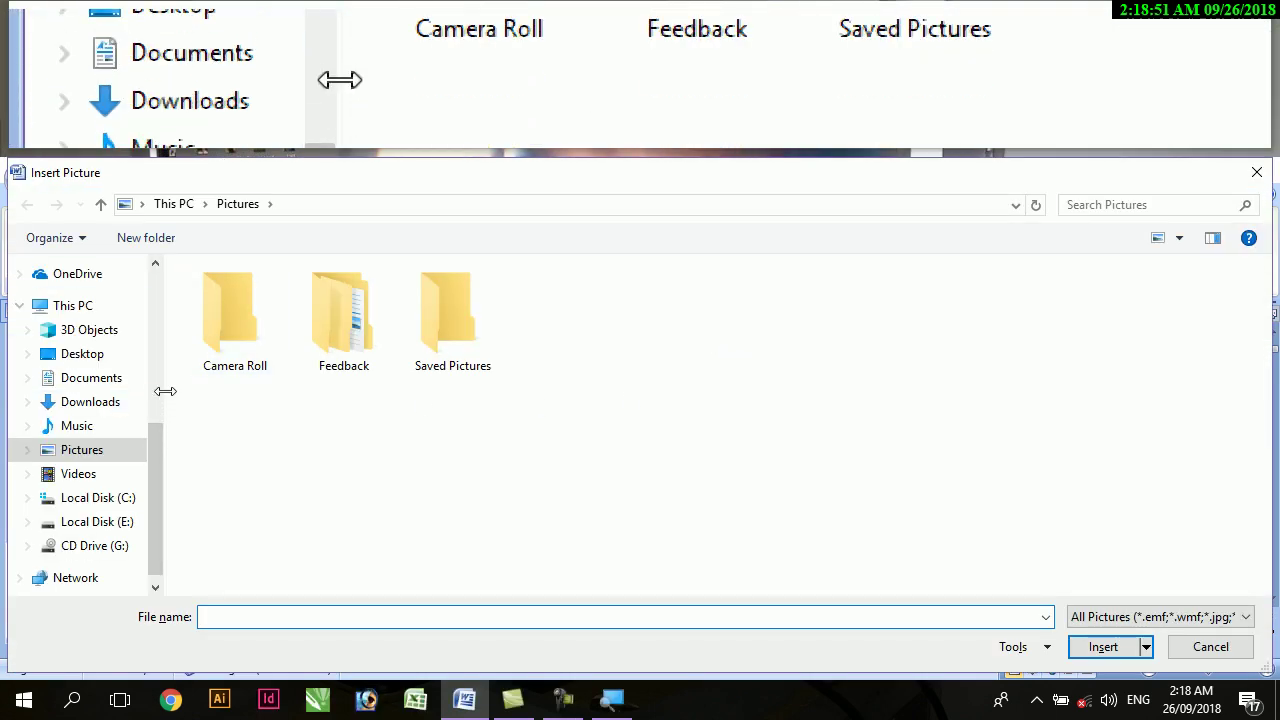
{"action": "scroll", "coordinate": [160, 390], "scroll_direction": "up", "scroll_amount": 4}
{"action": "left_click", "coordinate": [80, 266]}
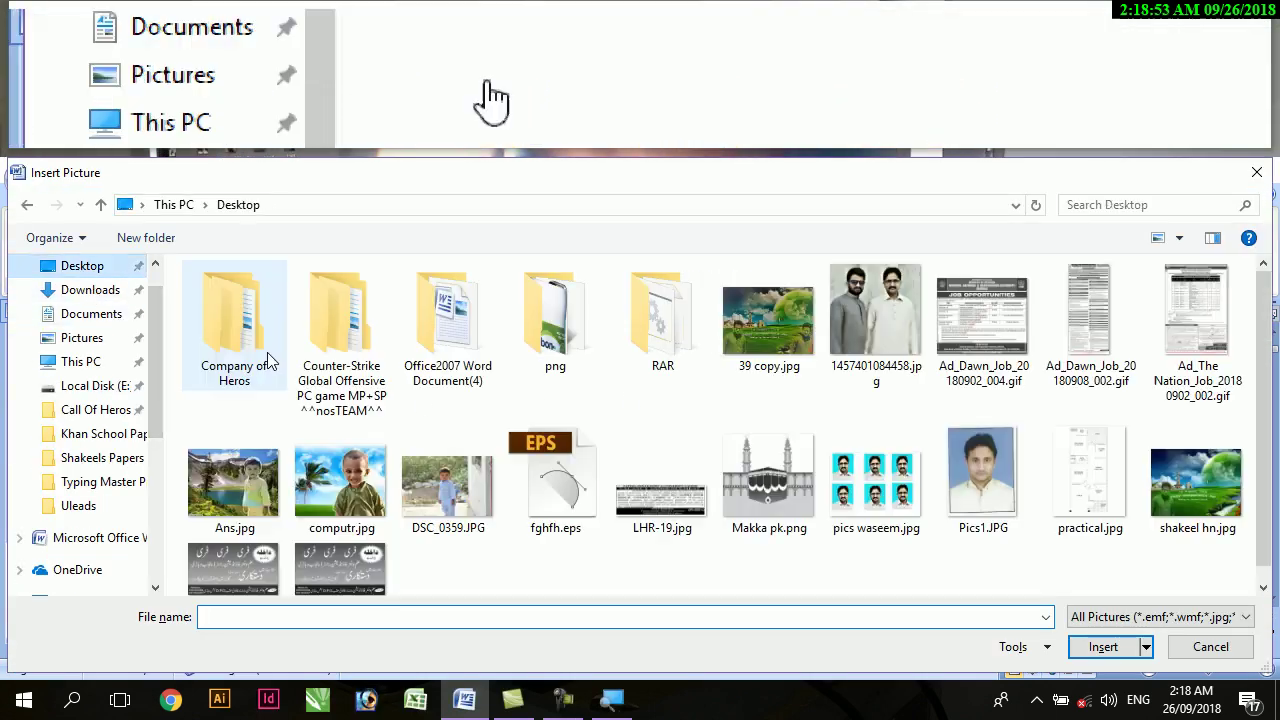
{"action": "left_click", "coordinate": [448, 507]}
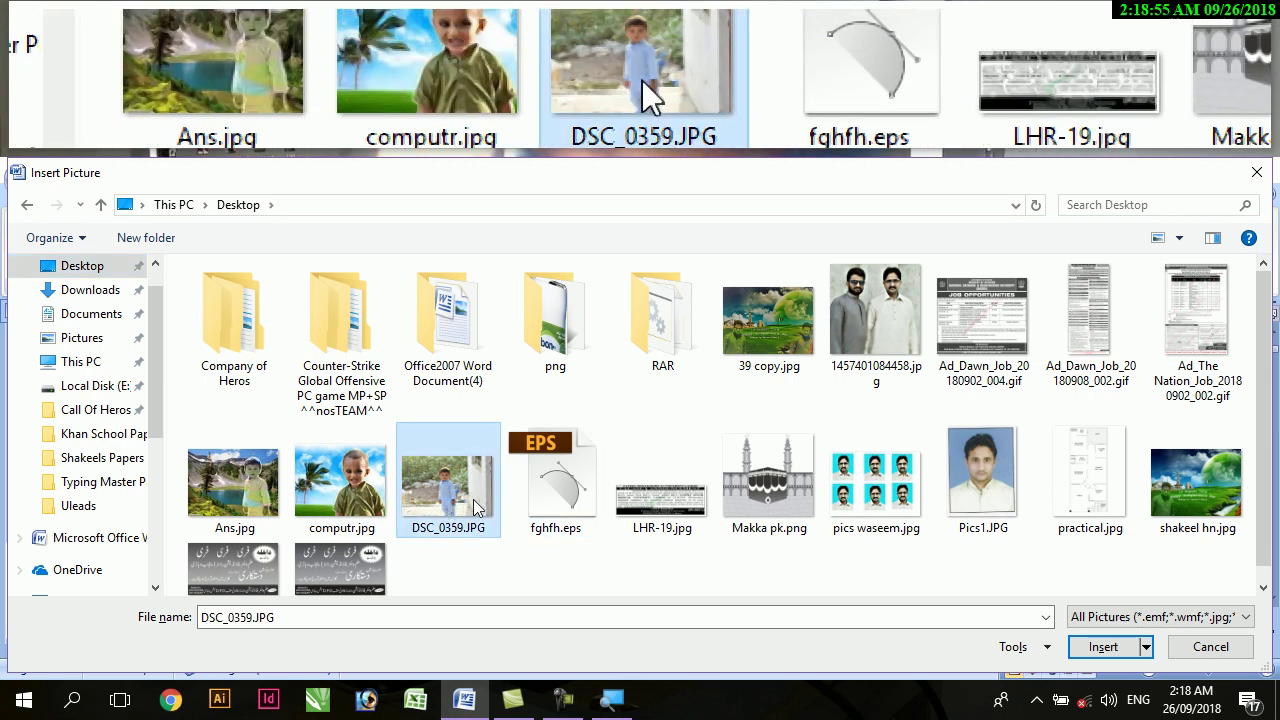
{"action": "double_click", "coordinate": [448, 507]}
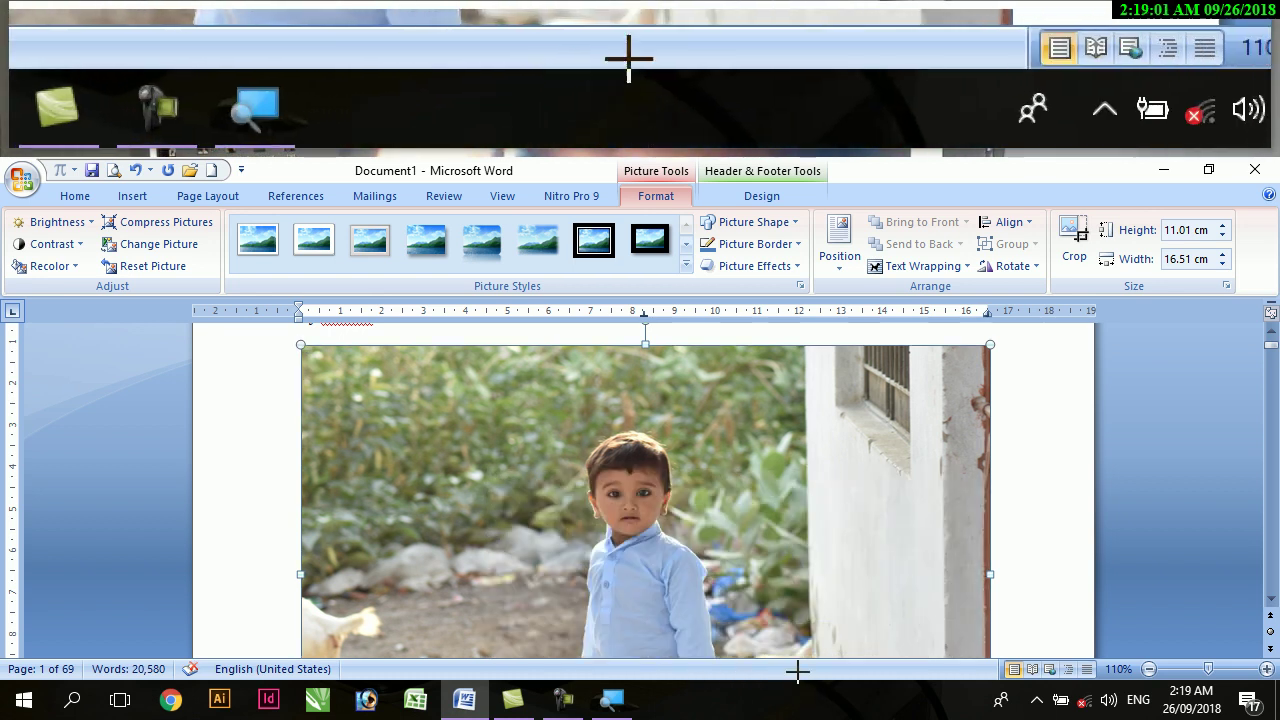
- Shrink the footer picture proportionally to about 0.68 cm high and 1.02 cm wide
{"action": "left_click_drag", "start_coordinate": [300, 344], "coordinate": [807, 688]}
{"action": "scroll", "coordinate": [771, 606], "scroll_direction": "down", "scroll_amount": 10}
{"action": "scroll", "coordinate": [740, 540], "scroll_direction": "up", "scroll_amount": 1}
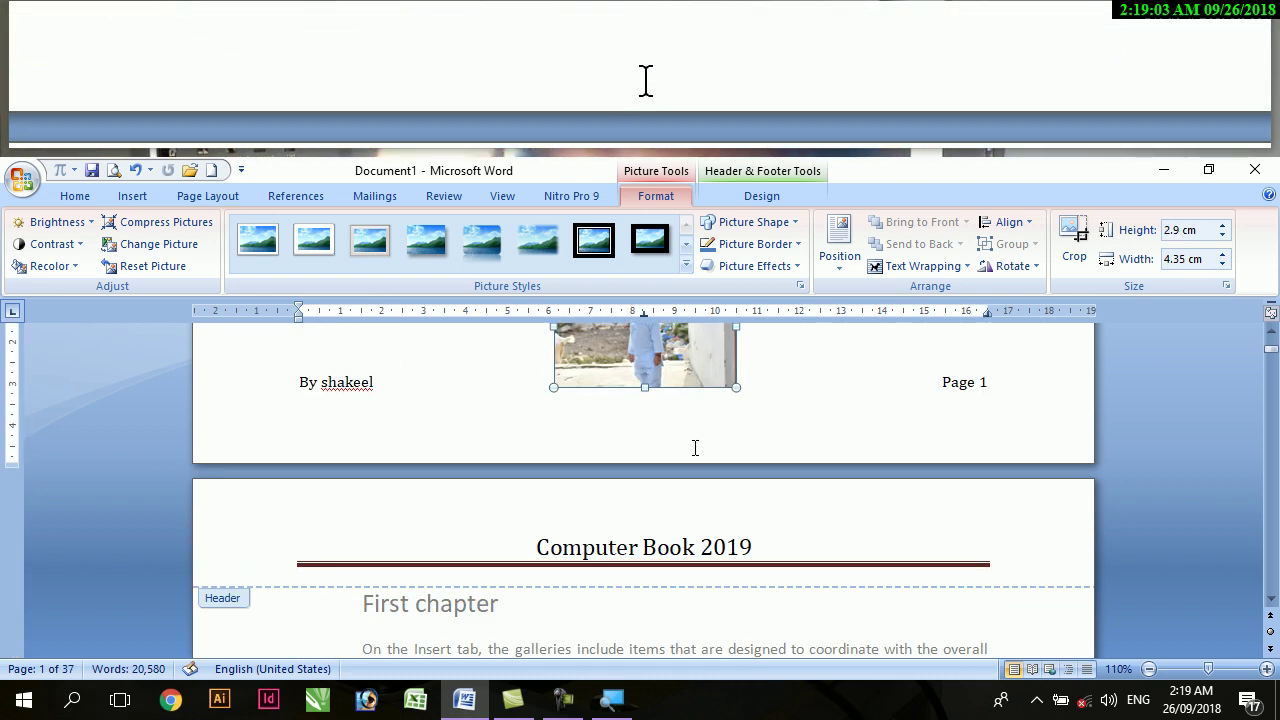
{"action": "scroll", "coordinate": [695, 449], "scroll_direction": "down", "scroll_amount": 1}
{"action": "scroll", "coordinate": [660, 420], "scroll_direction": "up", "scroll_amount": 2}
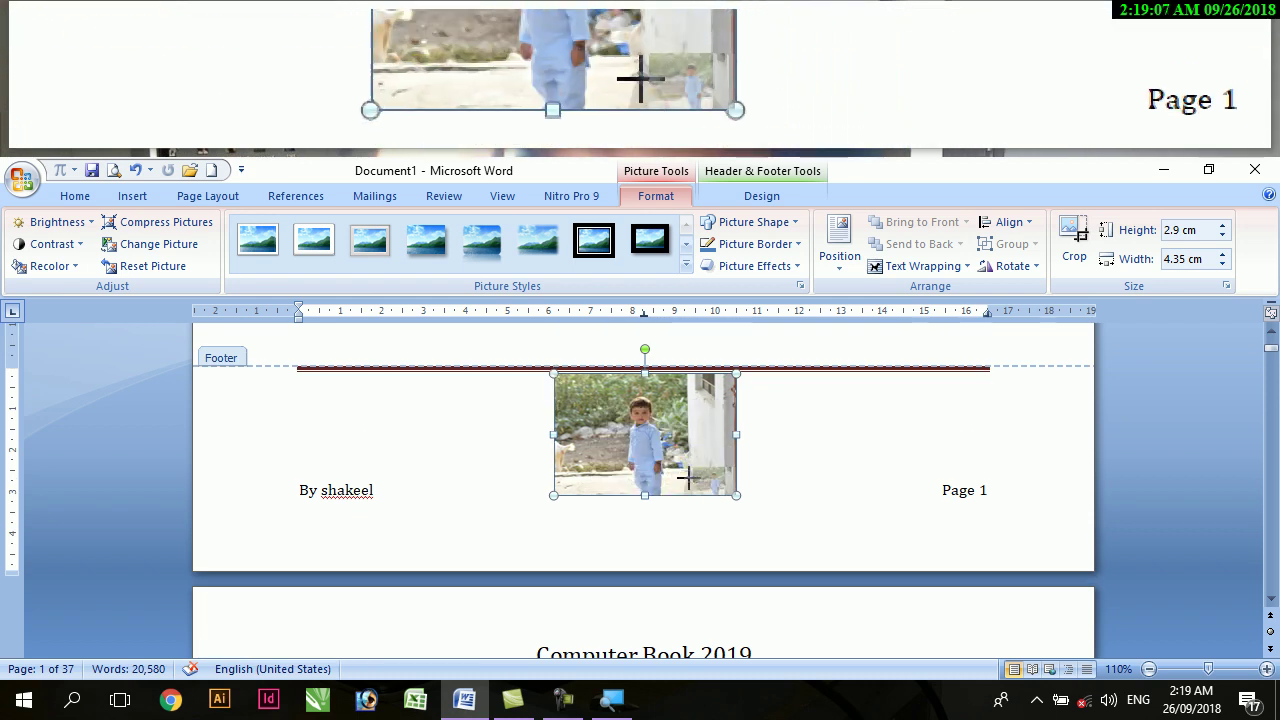
{"action": "left_click_drag", "start_coordinate": [688, 483], "coordinate": [688, 483]}
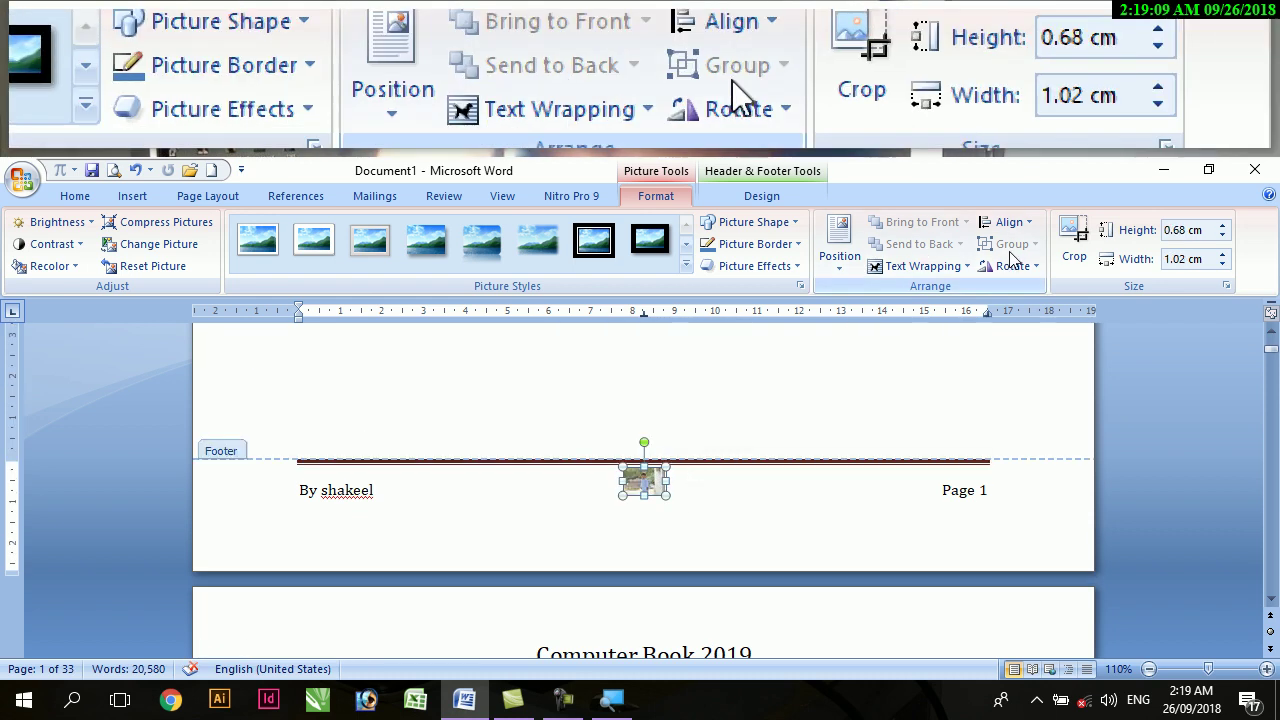
- Give the footer picture Square text wrapping, place it slightly enlarged below and beside the page number, and leave footer editing
{"action": "left_click", "coordinate": [925, 266]}
{"action": "left_click", "coordinate": [916, 314]}
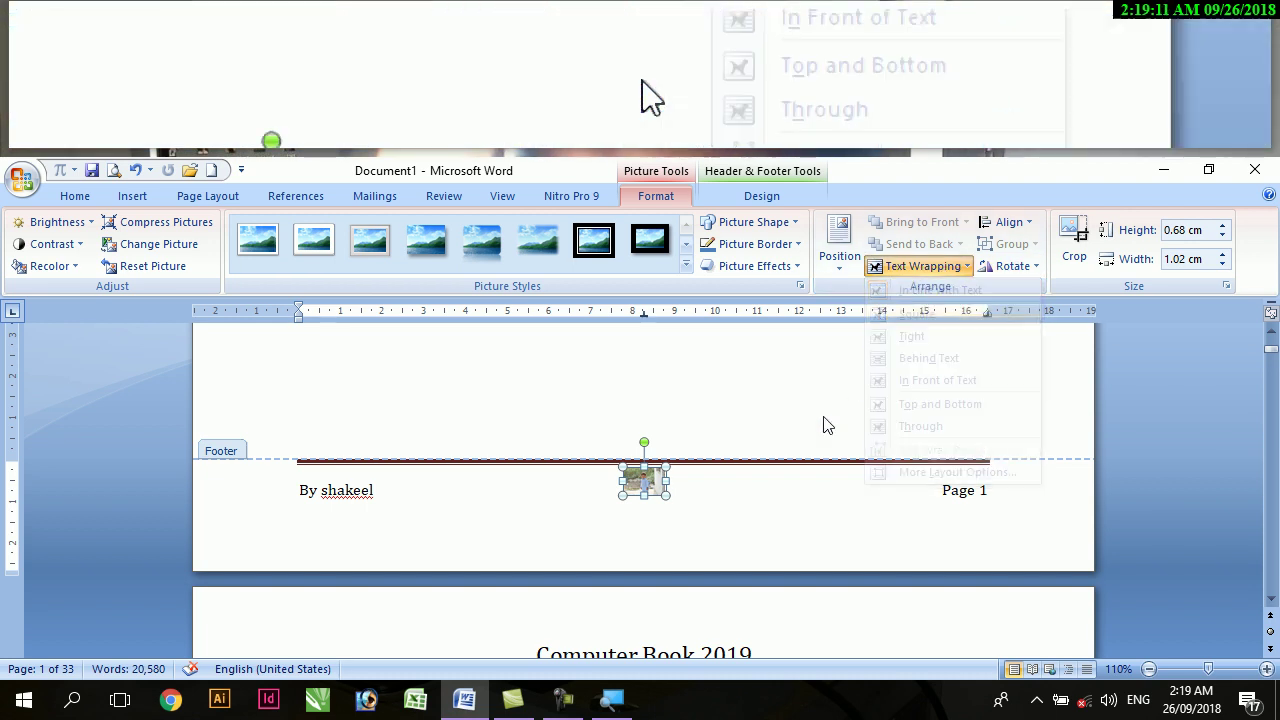
{"action": "left_click_drag", "start_coordinate": [640, 474], "coordinate": [831, 527]}
{"action": "left_click_drag", "start_coordinate": [836, 518], "coordinate": [812, 541]}
{"action": "left_click", "coordinate": [640, 512]}
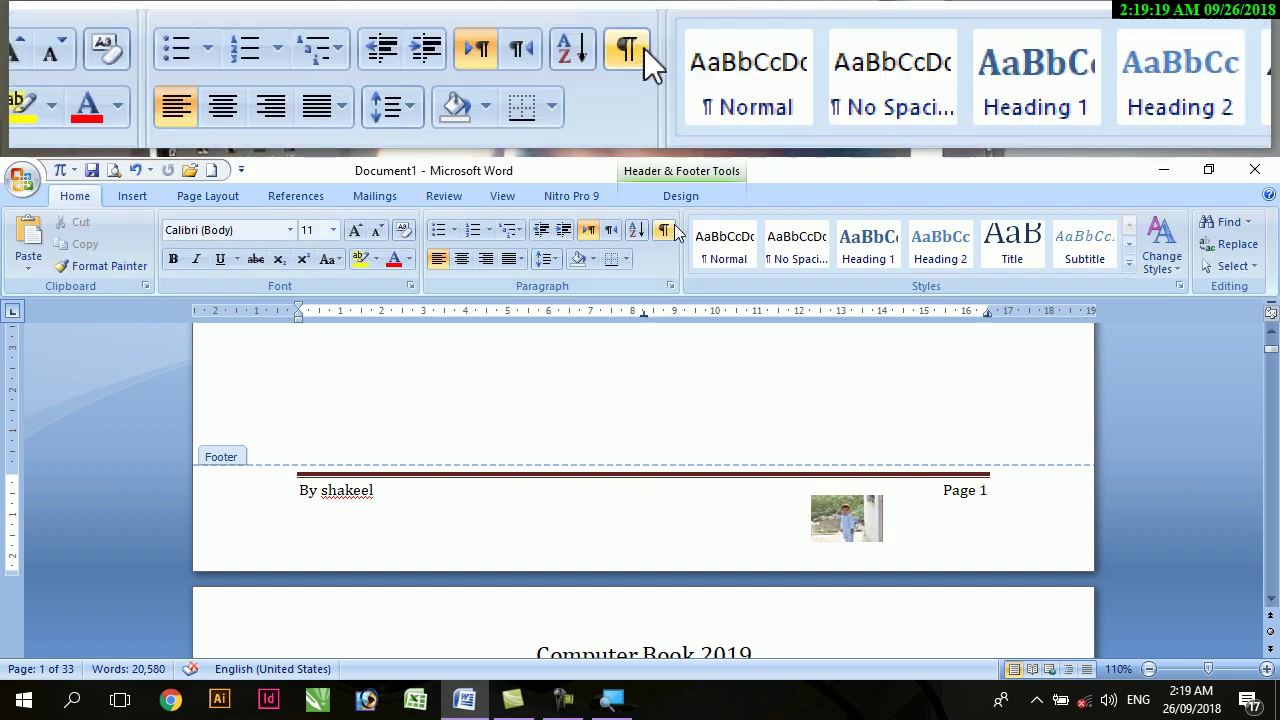
{"action": "left_click", "coordinate": [680, 196]}
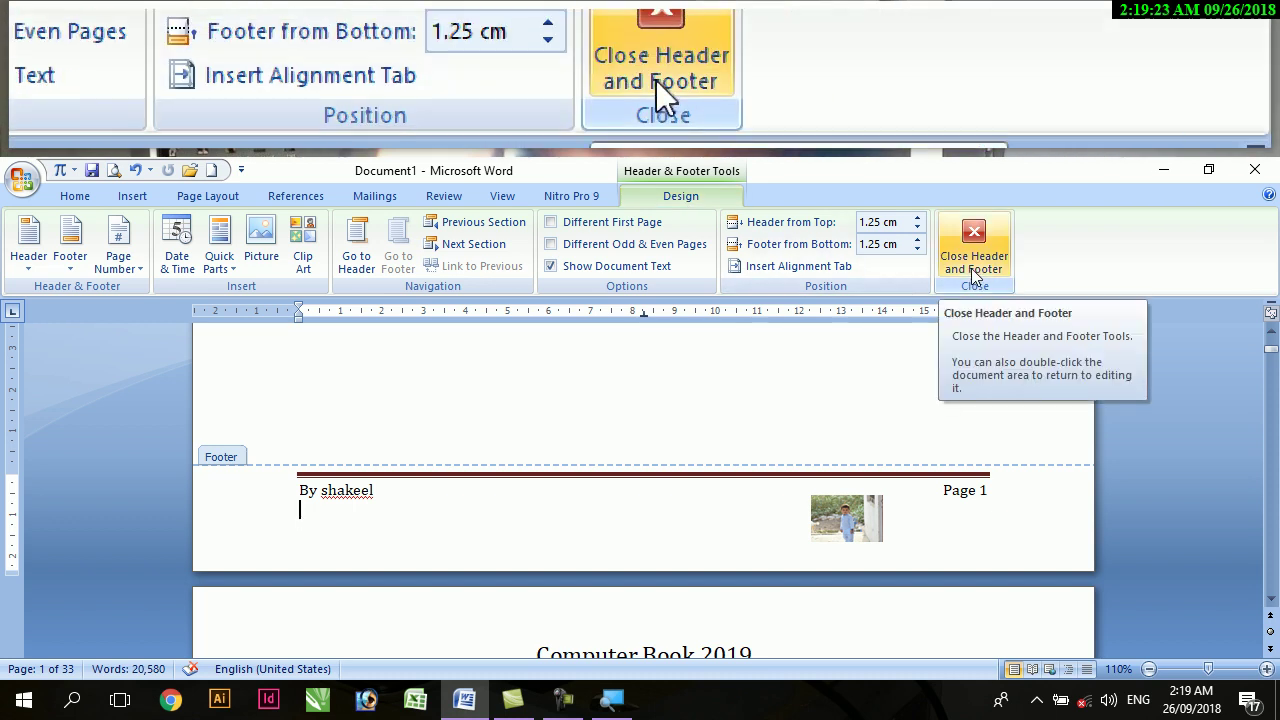
{"action": "left_click", "coordinate": [971, 275]}
- Examine the header, footer text, page numbers and picture across the pages, up close and in a zoomed-out multi-page overview
{"action": "scroll", "coordinate": [650, 495], "scroll_direction": "up", "scroll_amount": 2}
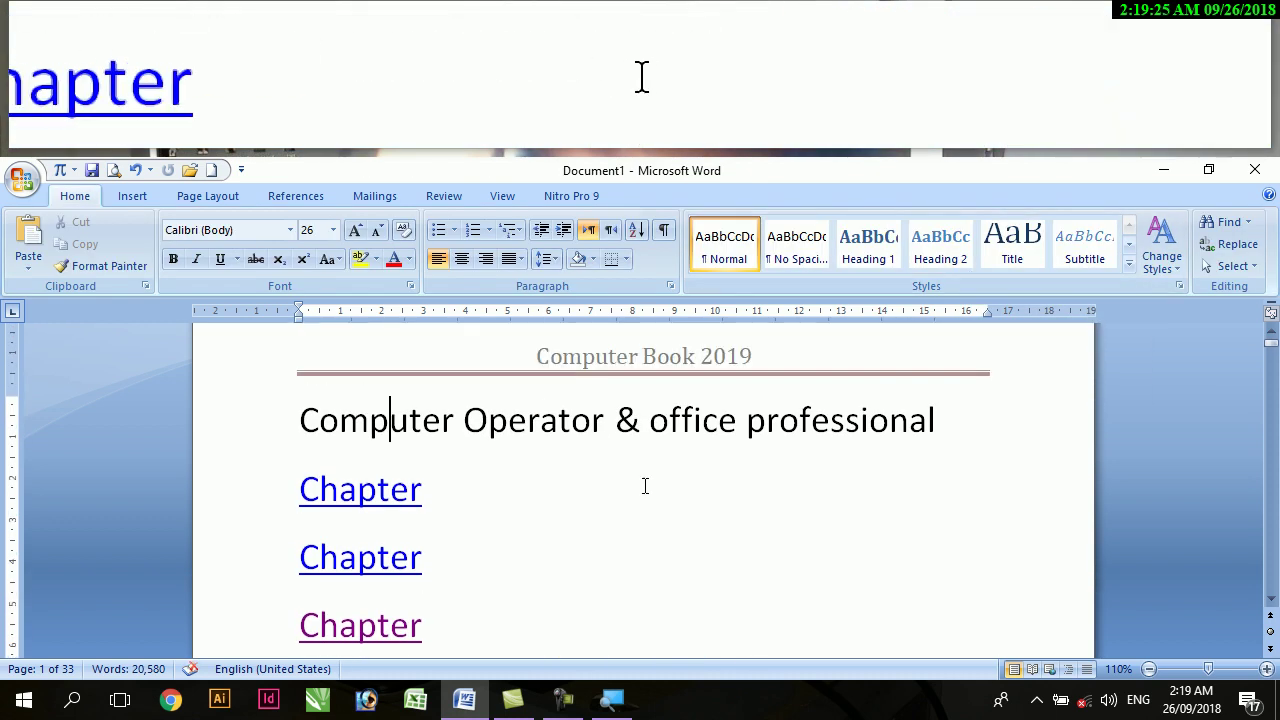
{"action": "scroll", "coordinate": [624, 410], "scroll_direction": "down", "scroll_amount": 5}
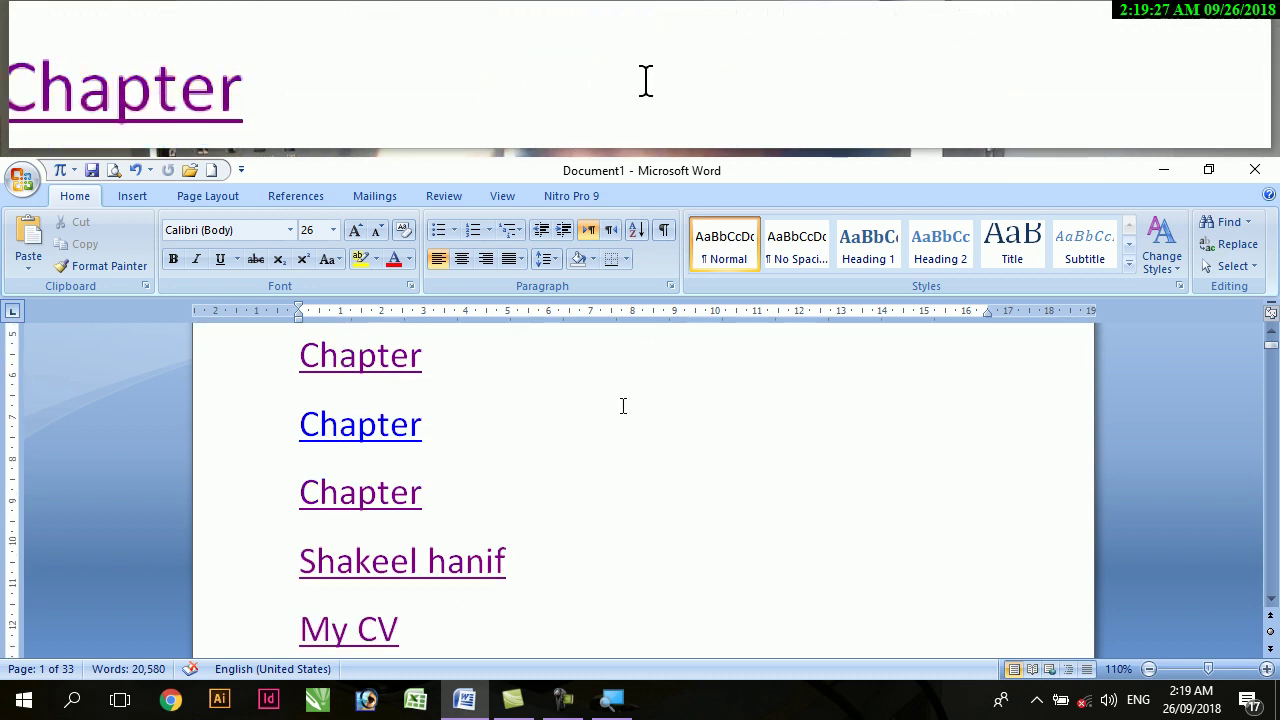
{"action": "scroll", "coordinate": [621, 415], "scroll_direction": "down", "scroll_amount": 4}
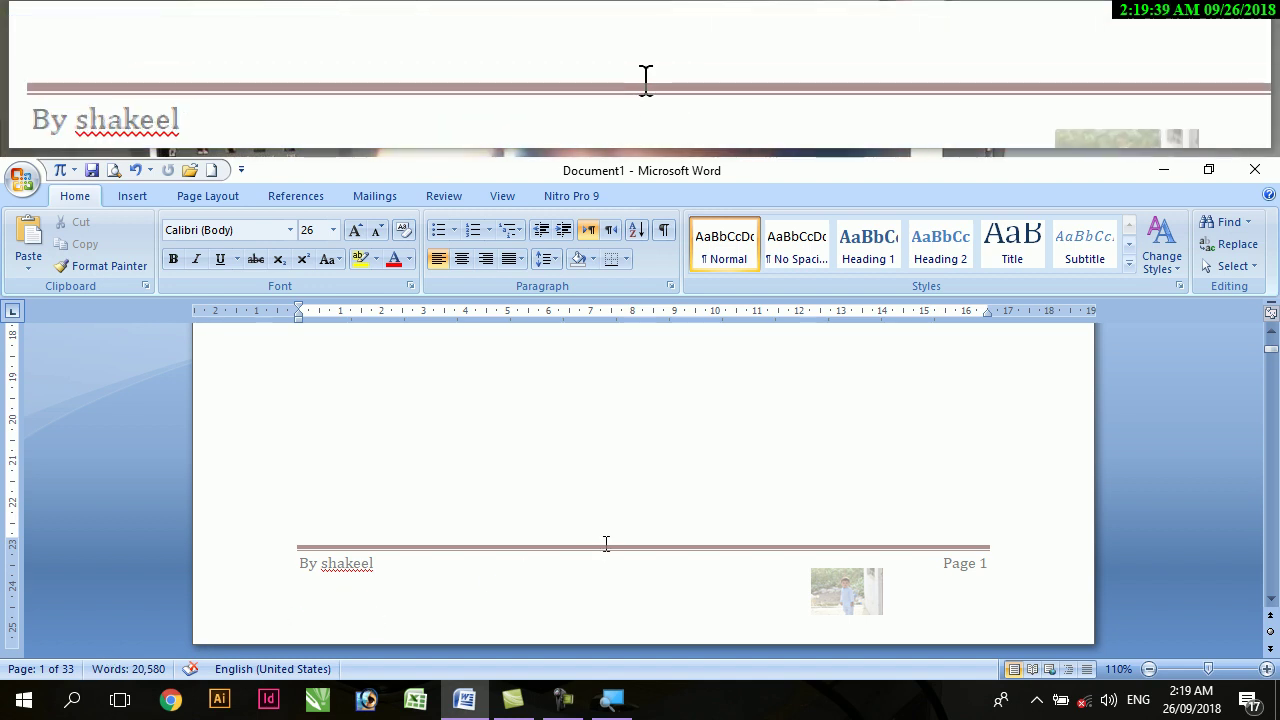
{"action": "scroll", "coordinate": [606, 540], "scroll_direction": "down", "scroll_amount": 6}
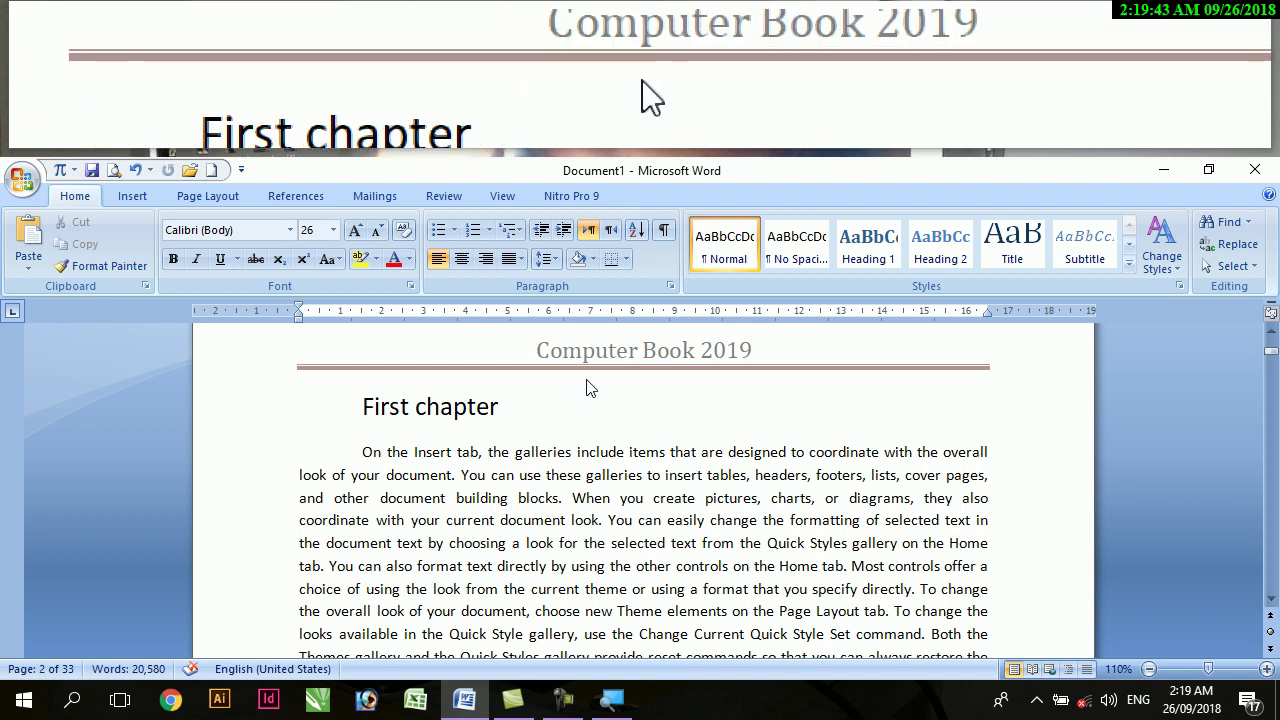
{"action": "scroll", "coordinate": [608, 406], "scroll_direction": "down", "scroll_amount": 10}
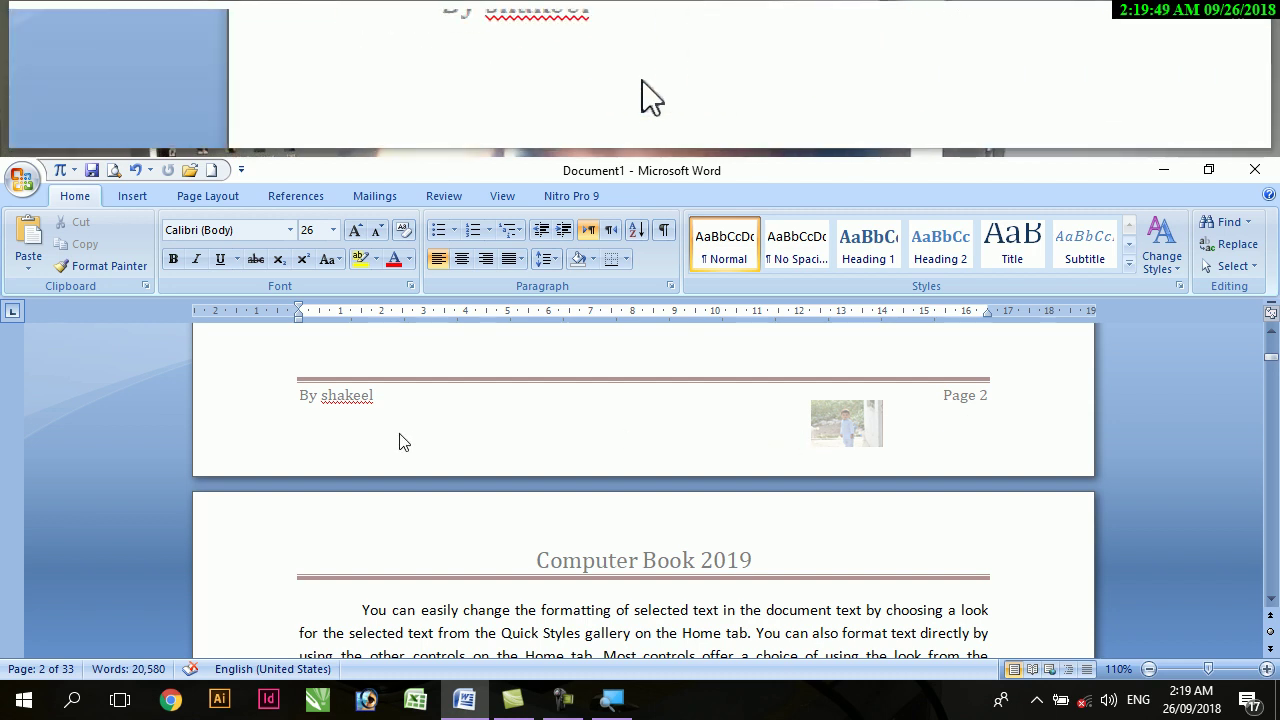
{"action": "scroll", "coordinate": [393, 443], "scroll_direction": "down", "scroll_amount": 8}
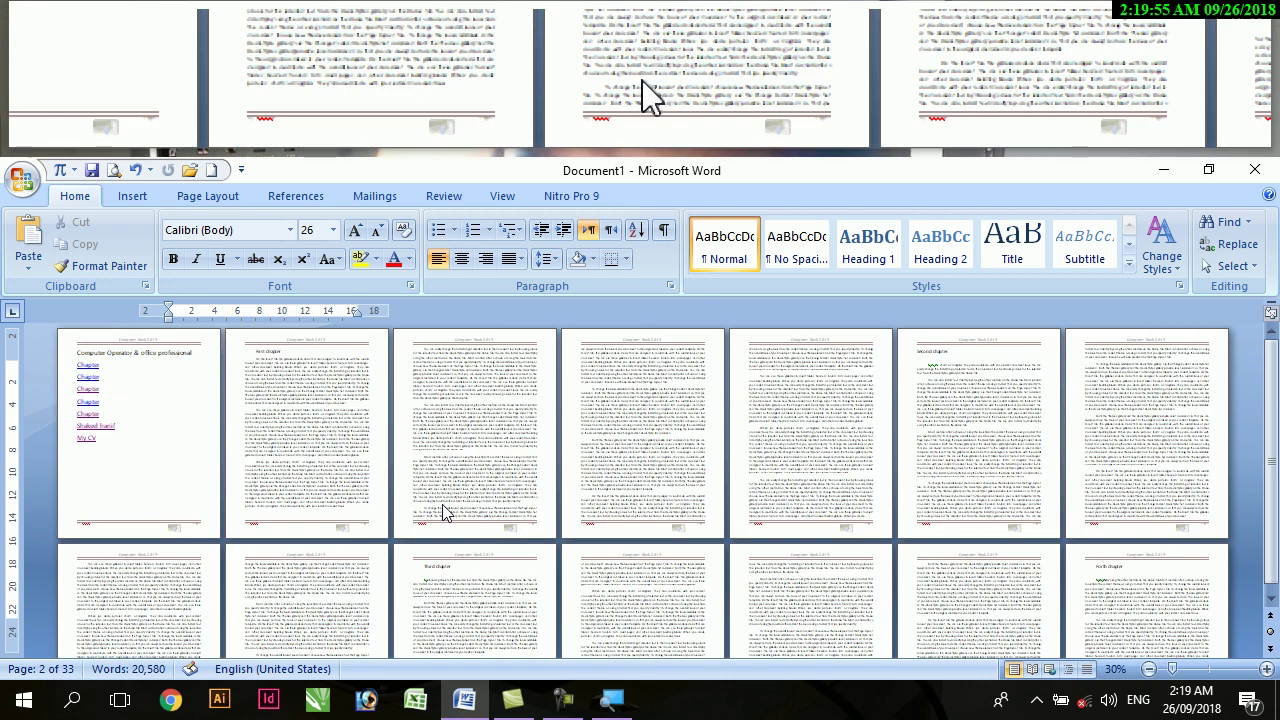
{"action": "scroll", "coordinate": [445, 512], "scroll_direction": "down", "scroll_amount": 3}
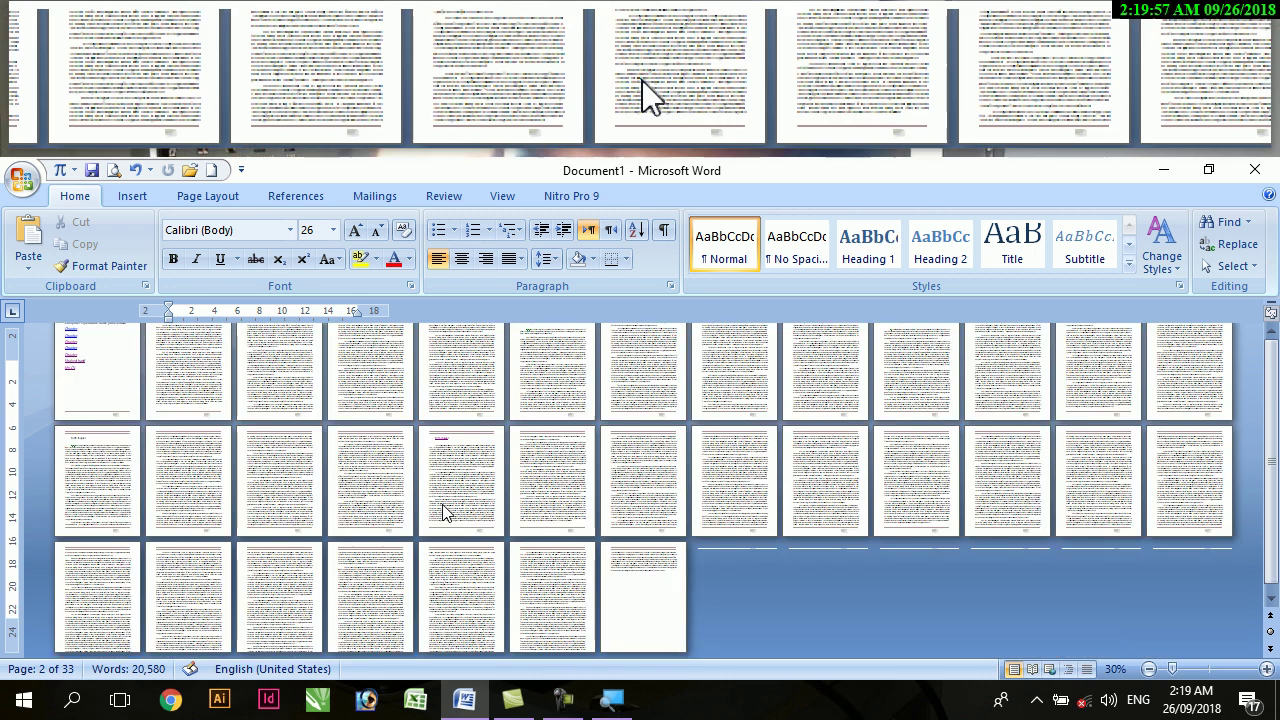
- Return to the first page and examine the available page number positions and the built-in header and footer designs, leaving them unapplied
{"action": "scroll", "coordinate": [445, 512], "scroll_direction": "up", "scroll_amount": 2}
{"action": "scroll", "coordinate": [445, 512], "scroll_direction": "down", "scroll_amount": 1}
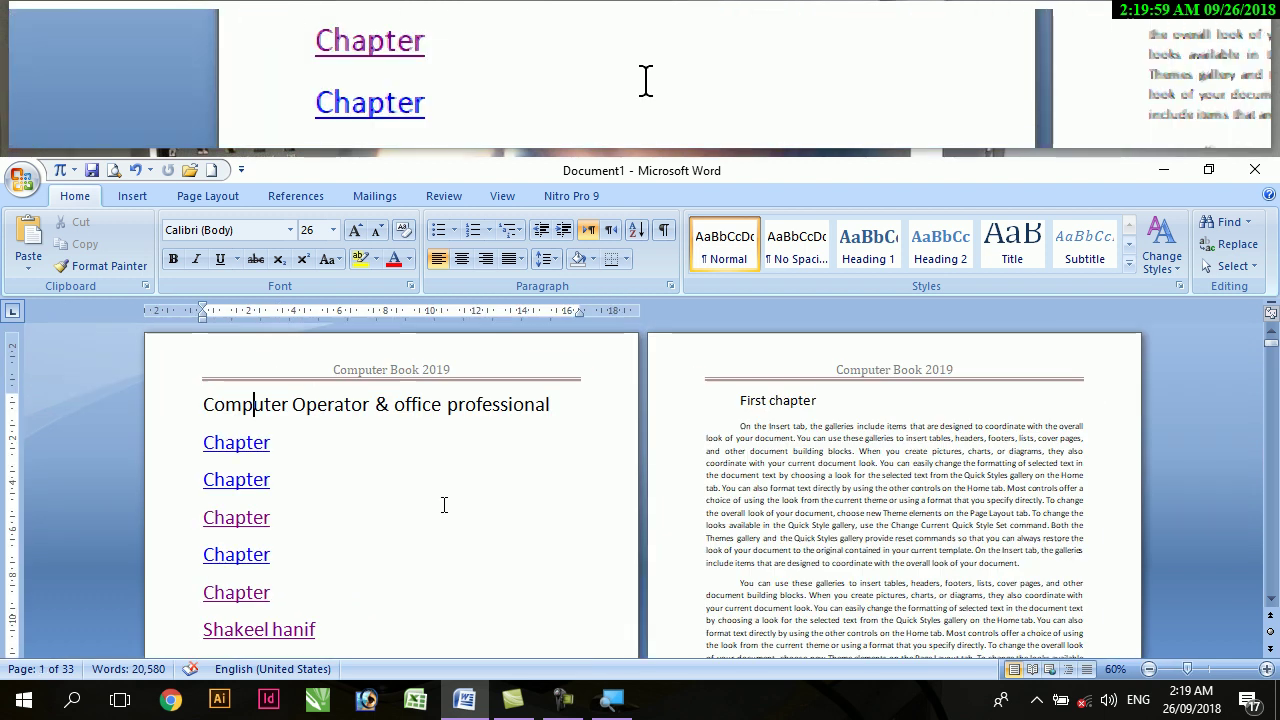
{"action": "scroll", "coordinate": [445, 512], "scroll_direction": "up", "scroll_amount": 7}
{"action": "scroll", "coordinate": [445, 505], "scroll_direction": "up", "scroll_amount": 1}
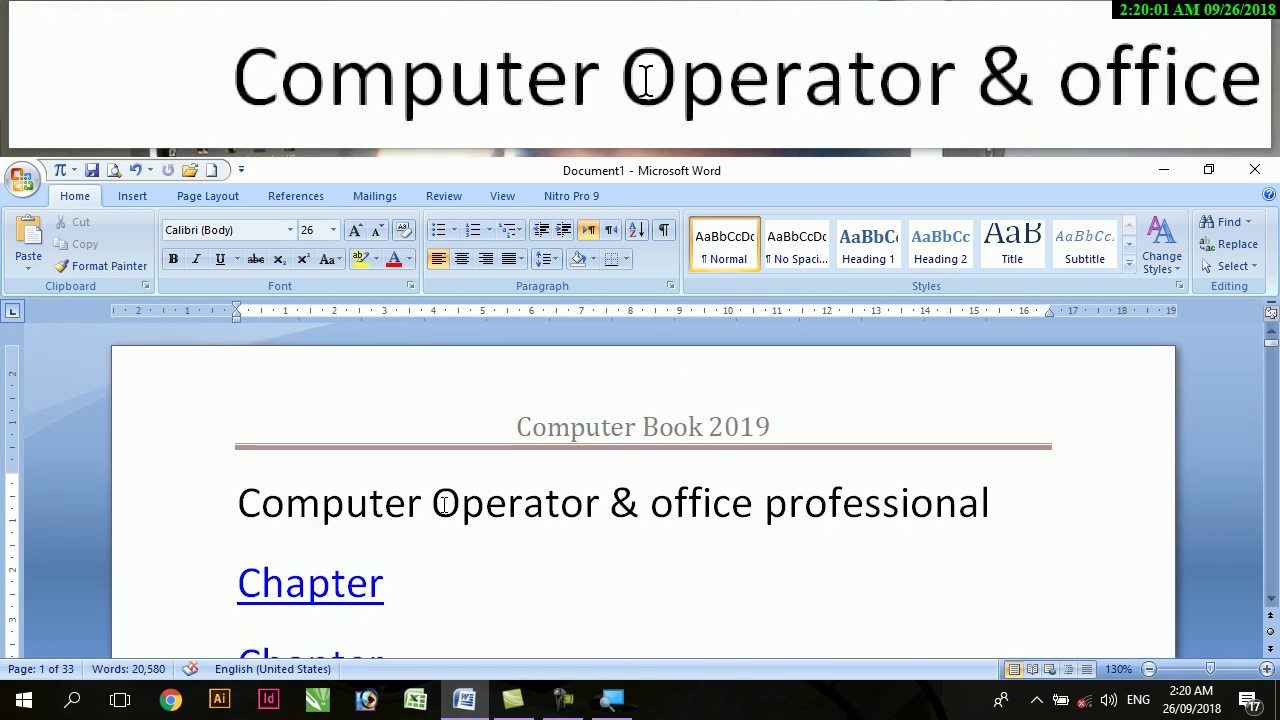
{"action": "left_click", "coordinate": [137, 199]}
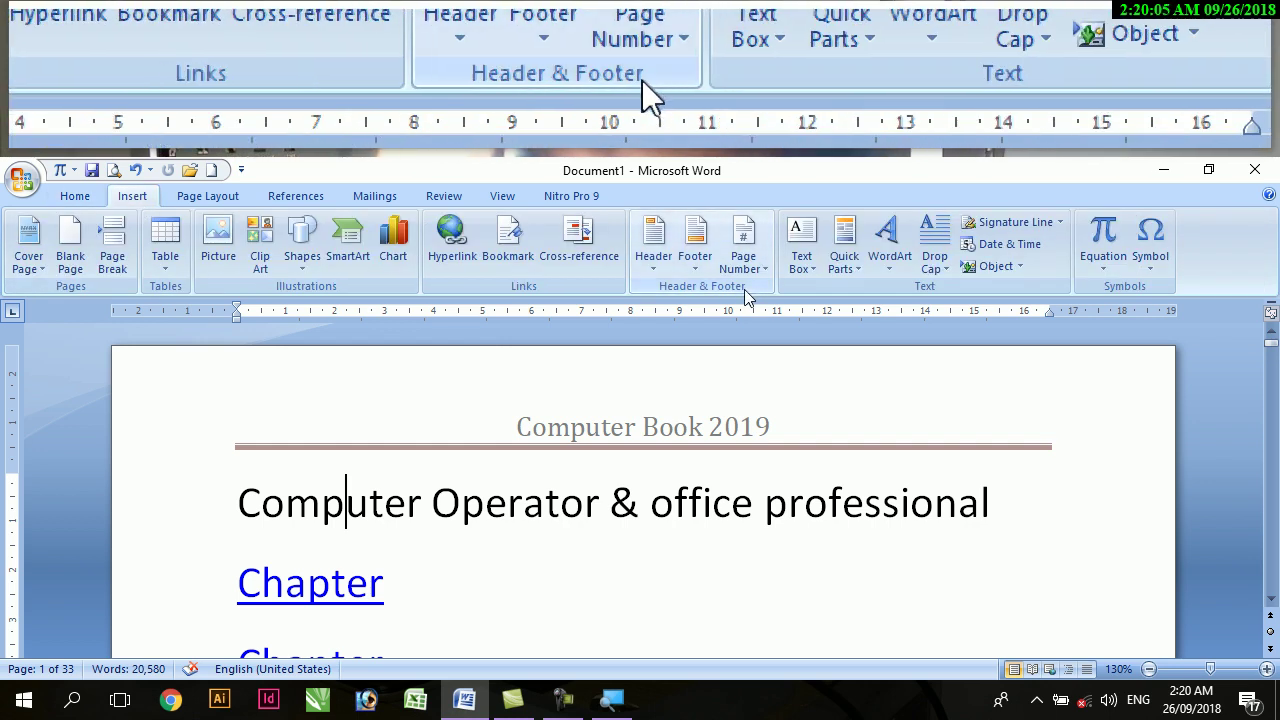
{"action": "left_click", "coordinate": [742, 262]}
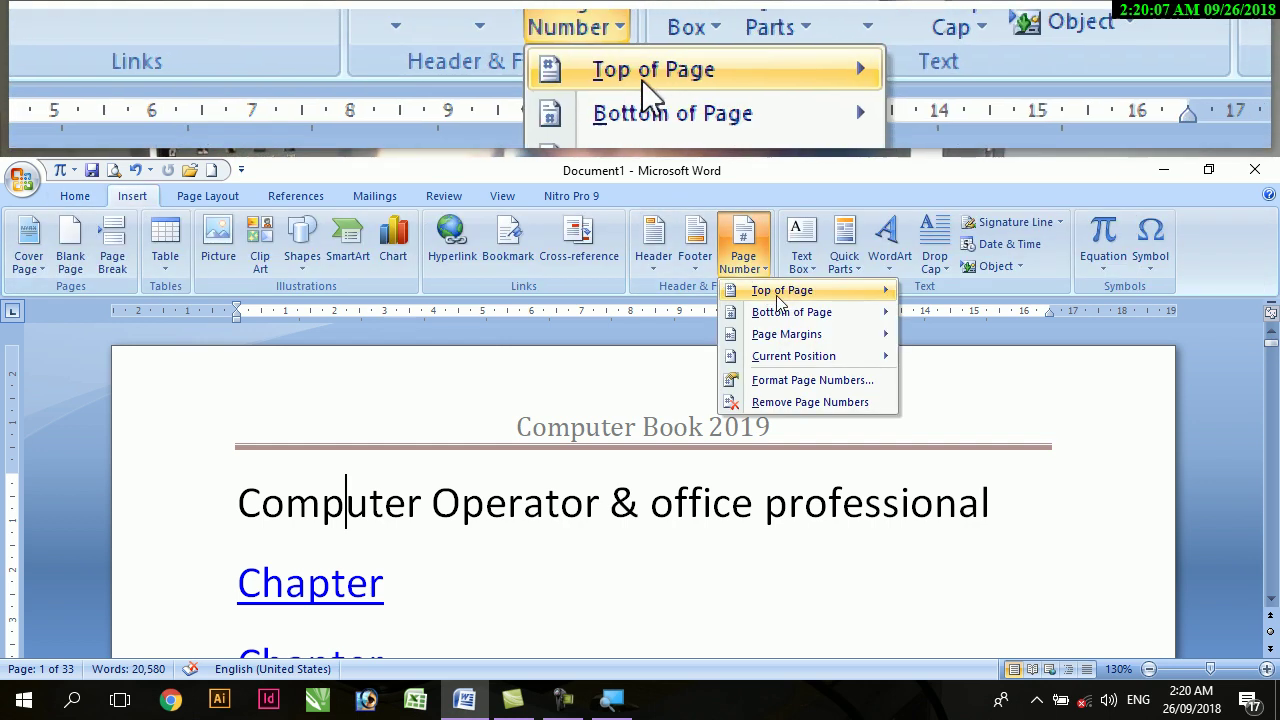
{"action": "mouse_move", "coordinate": [806, 332]}
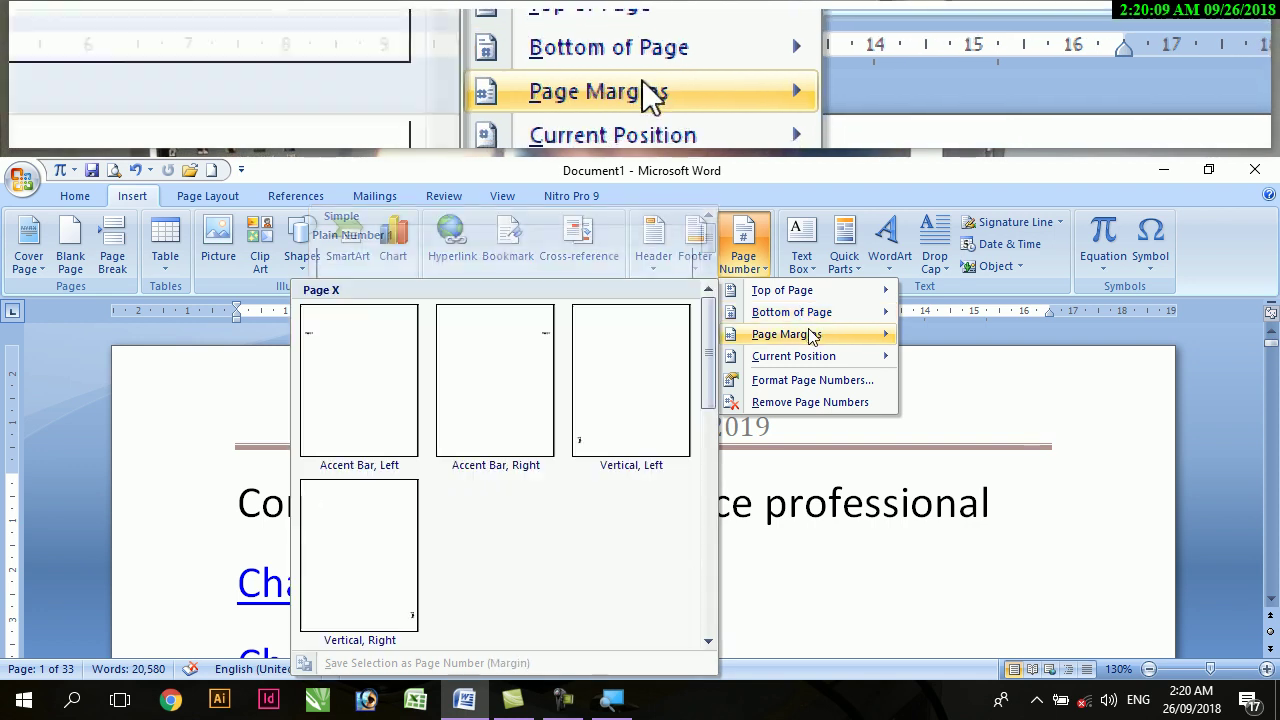
{"action": "mouse_move", "coordinate": [822, 360]}
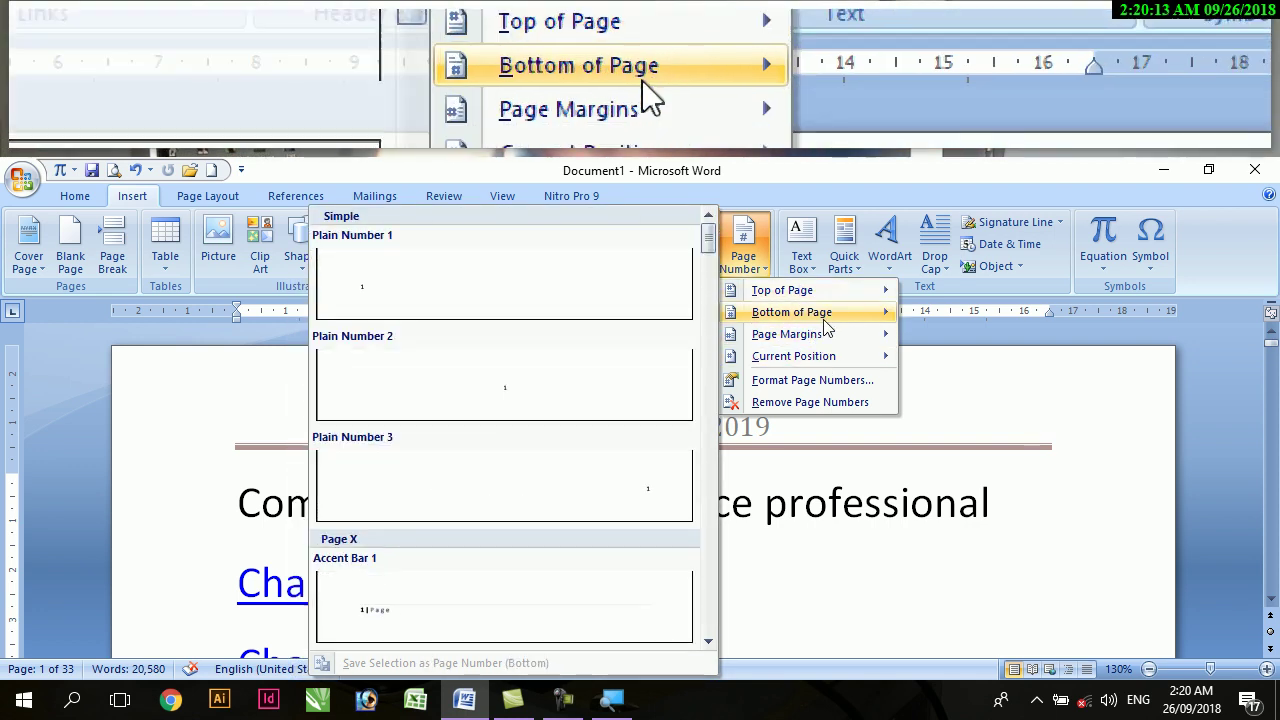
{"action": "left_click", "coordinate": [743, 240]}
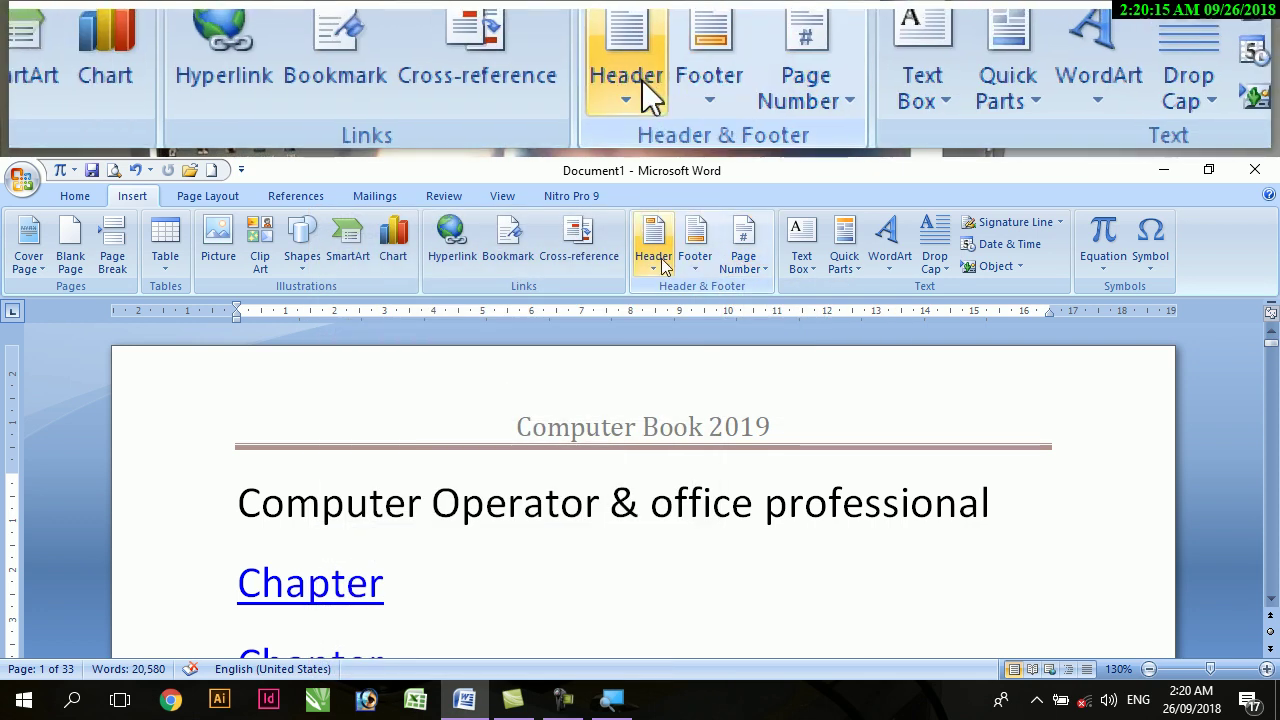
{"action": "left_click", "coordinate": [655, 255]}
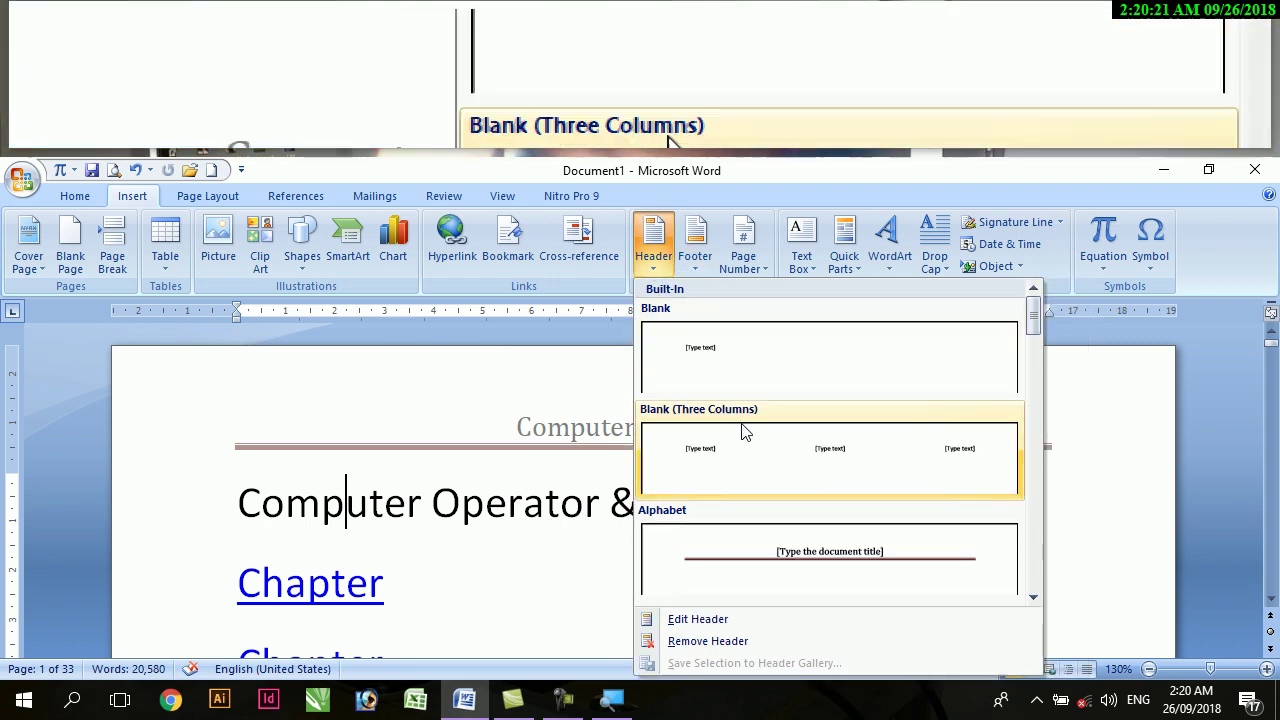
{"action": "left_click", "coordinate": [700, 264]}
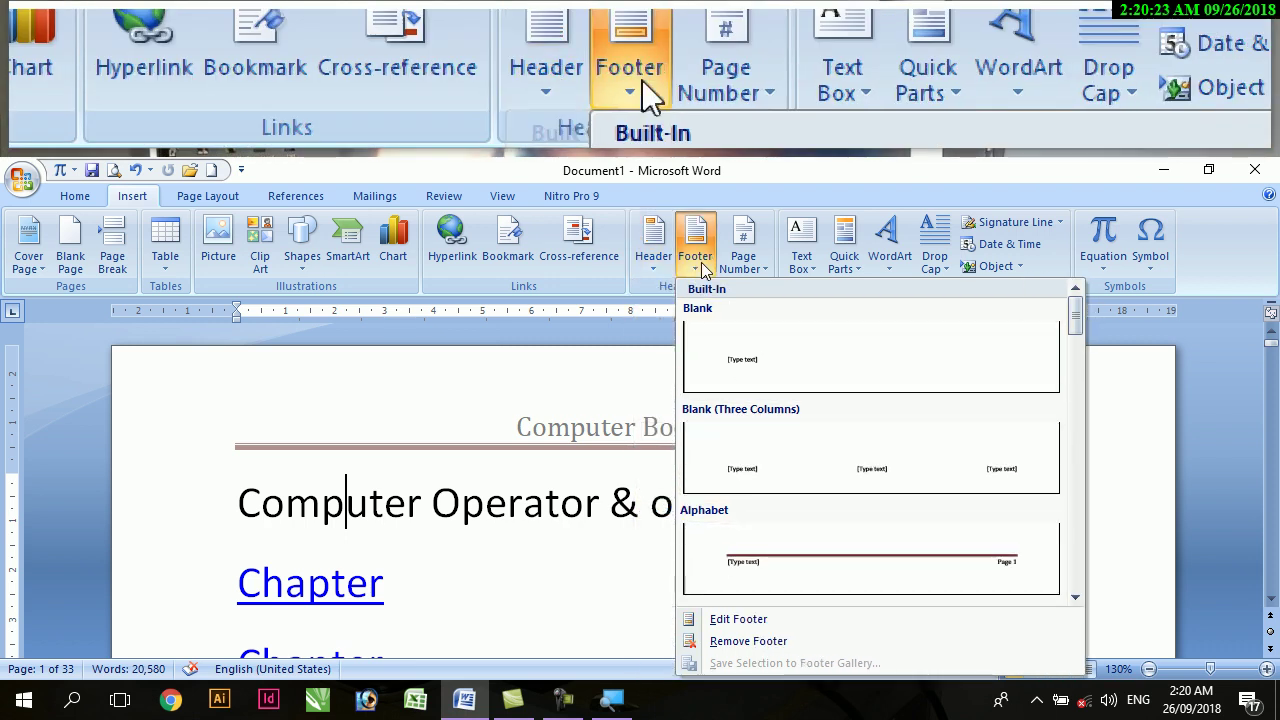
{"action": "left_click", "coordinate": [695, 267]}
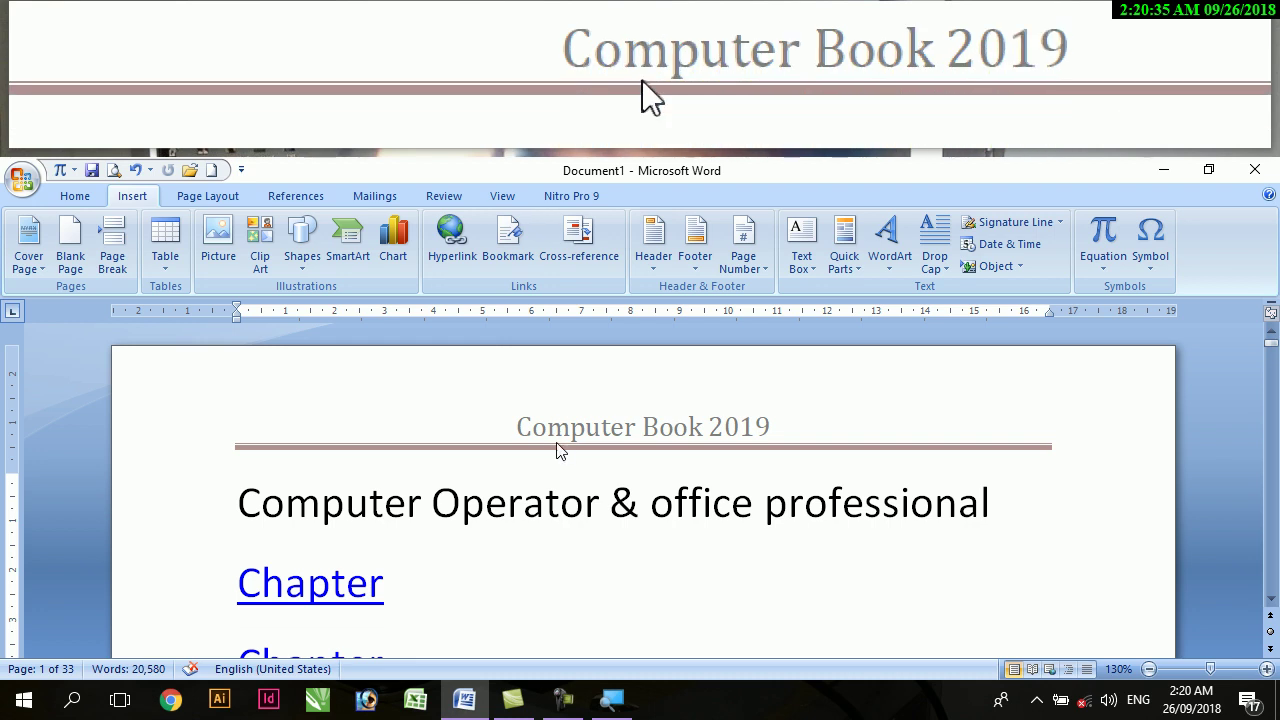
{"action": "left_click", "coordinate": [577, 511]}
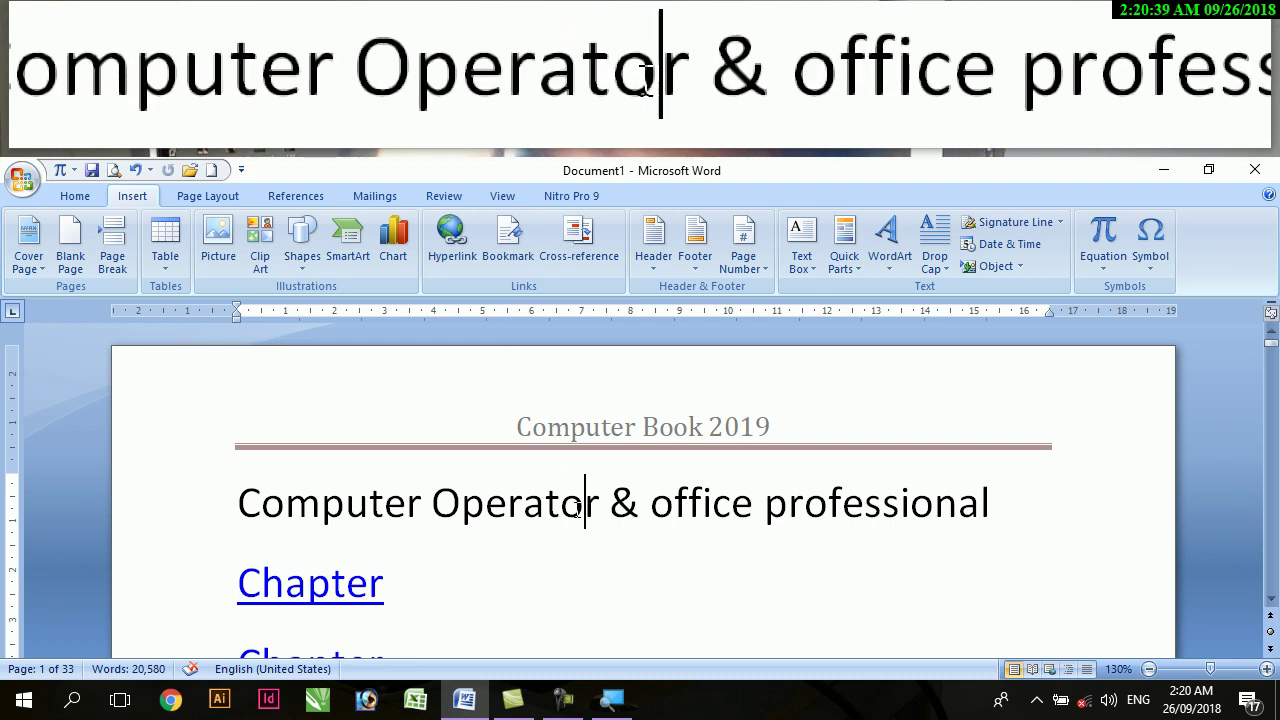
{"action": "left_click", "coordinate": [563, 700]}
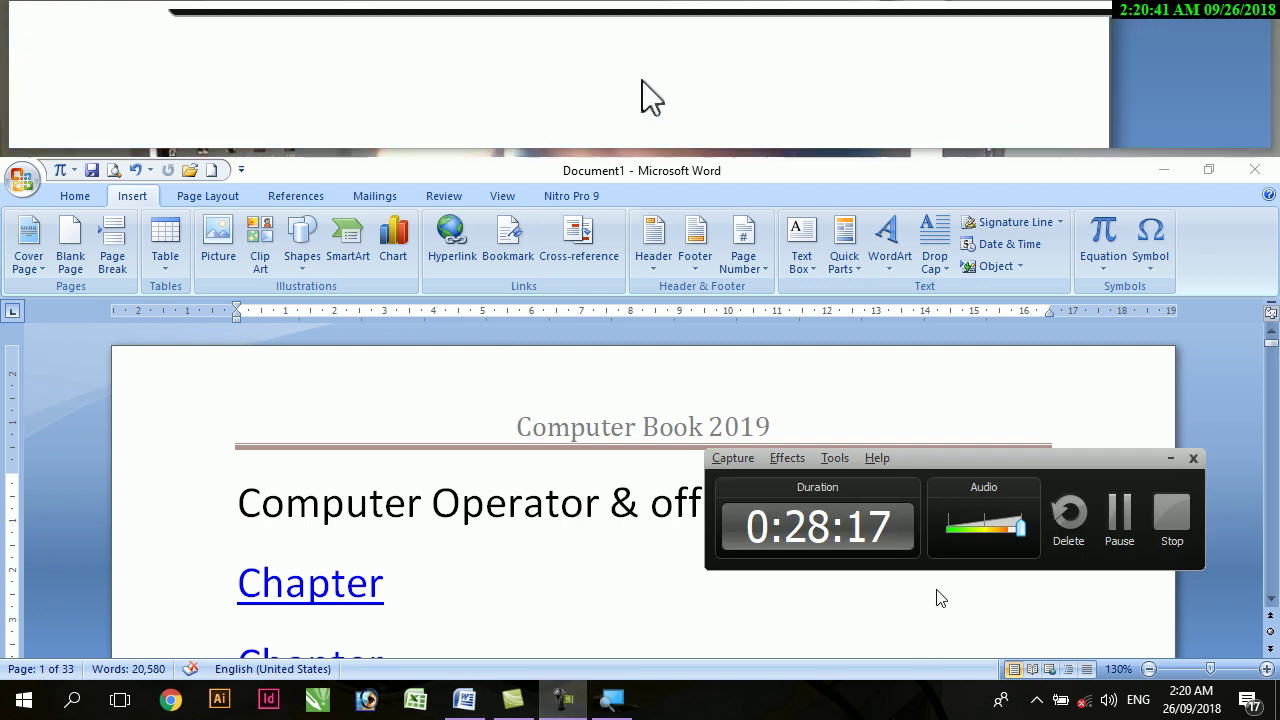
{"action": "left_click_drag", "start_coordinate": [898, 464], "coordinate": [785, 367]}
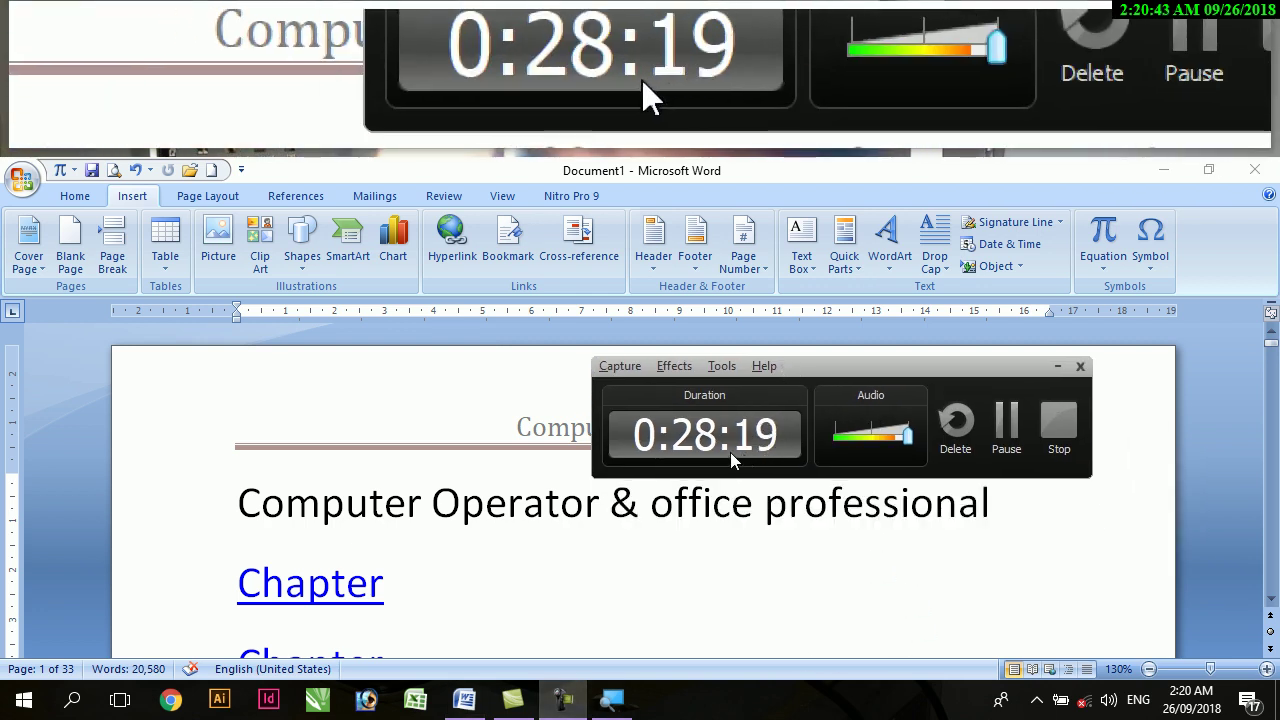